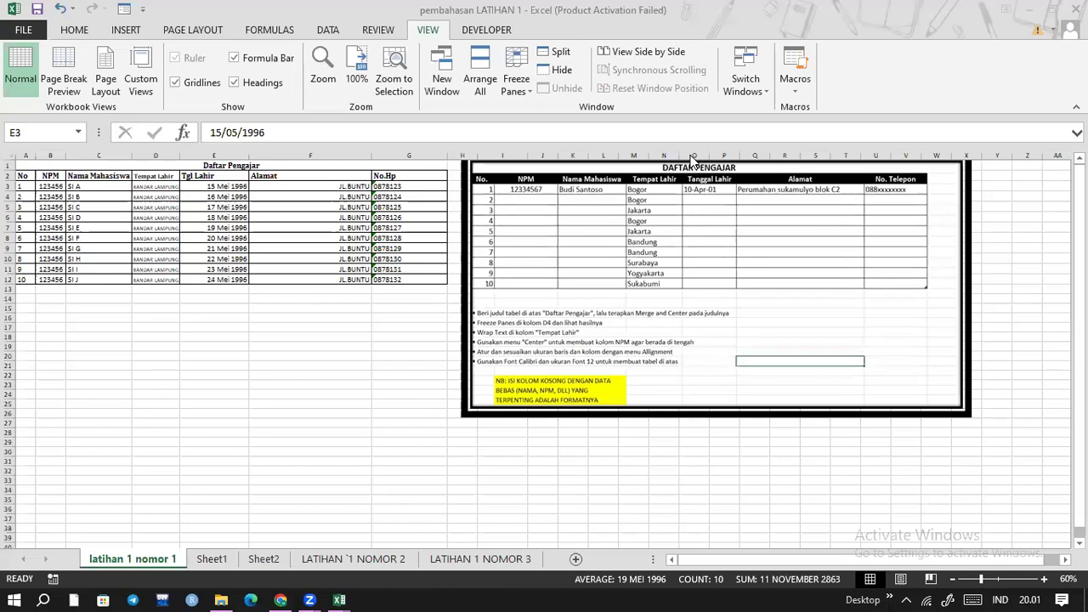
- Collapse the ribbon so that more of the worksheet is visible
key("ctrl+shift+Down")
left_click(74, 29)
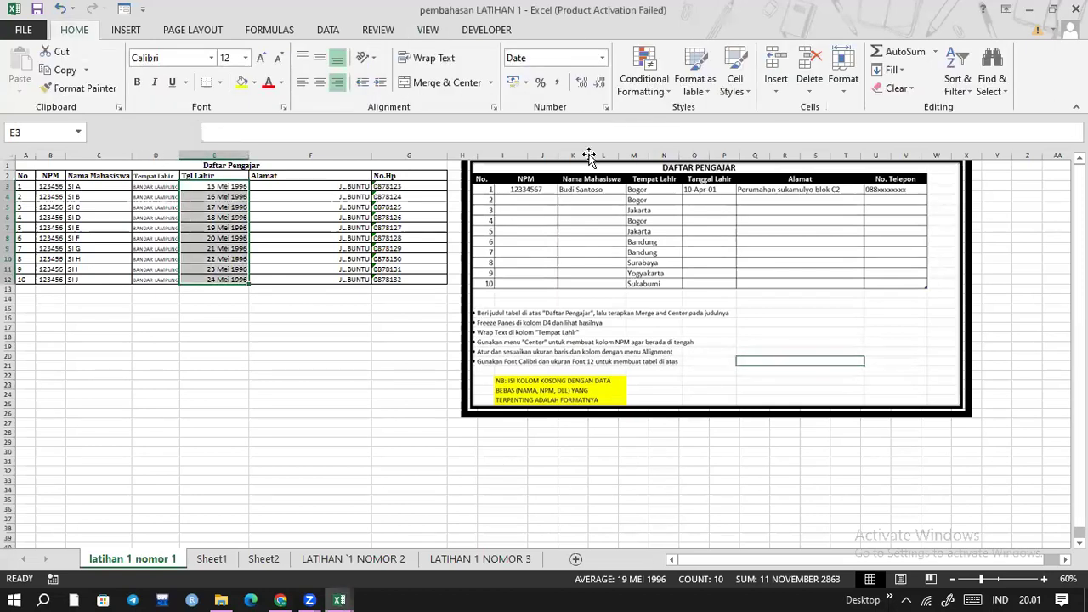
key("ctrl+F1")
left_click(156, 137)
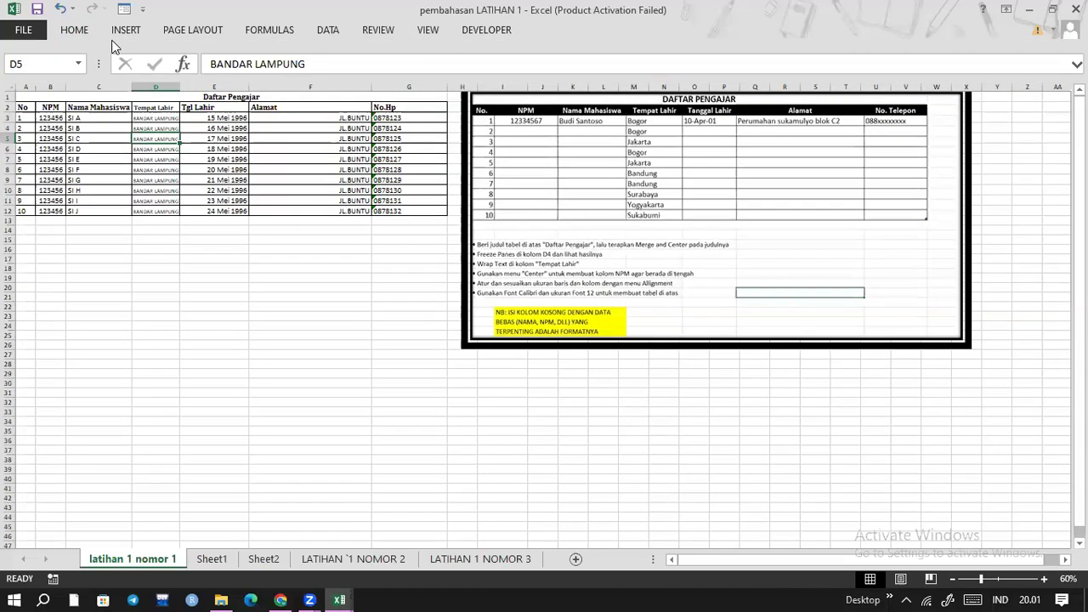
- Turn Wrap Text on and off again for the birthplace cells D3:D12 in the Tempat Lahir column
left_click(74, 30)
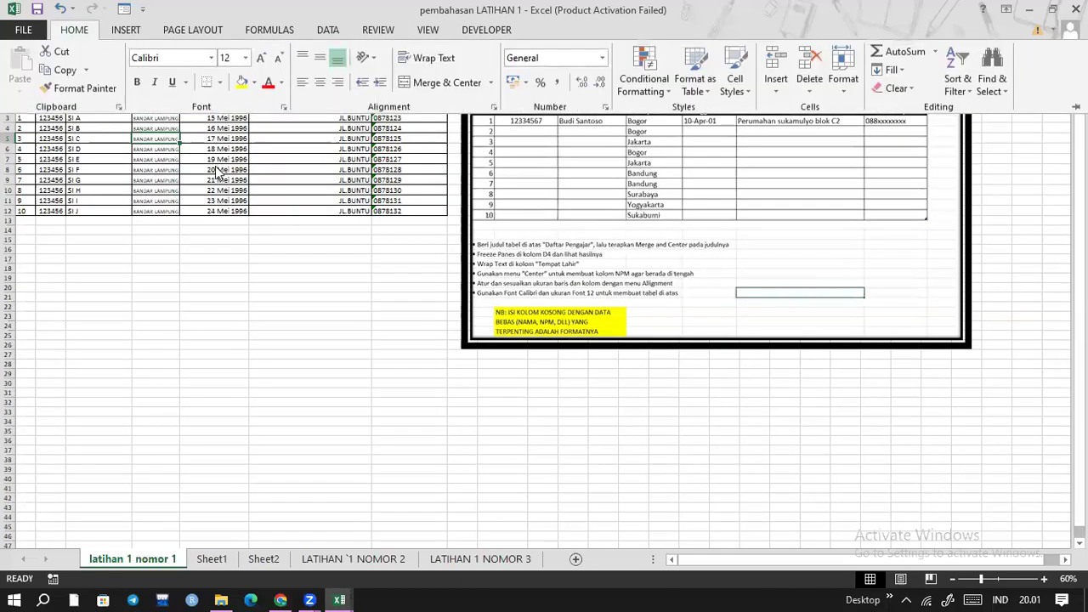
left_click(151, 117)
left_click_drag(150, 116, 162, 211)
left_click(74, 29)
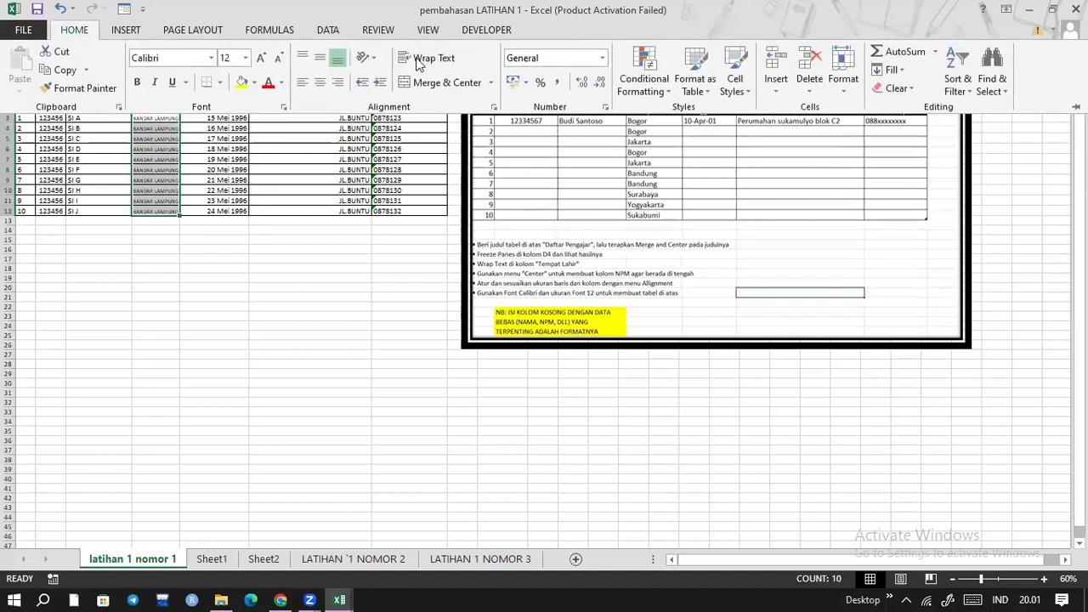
left_click(430, 60)
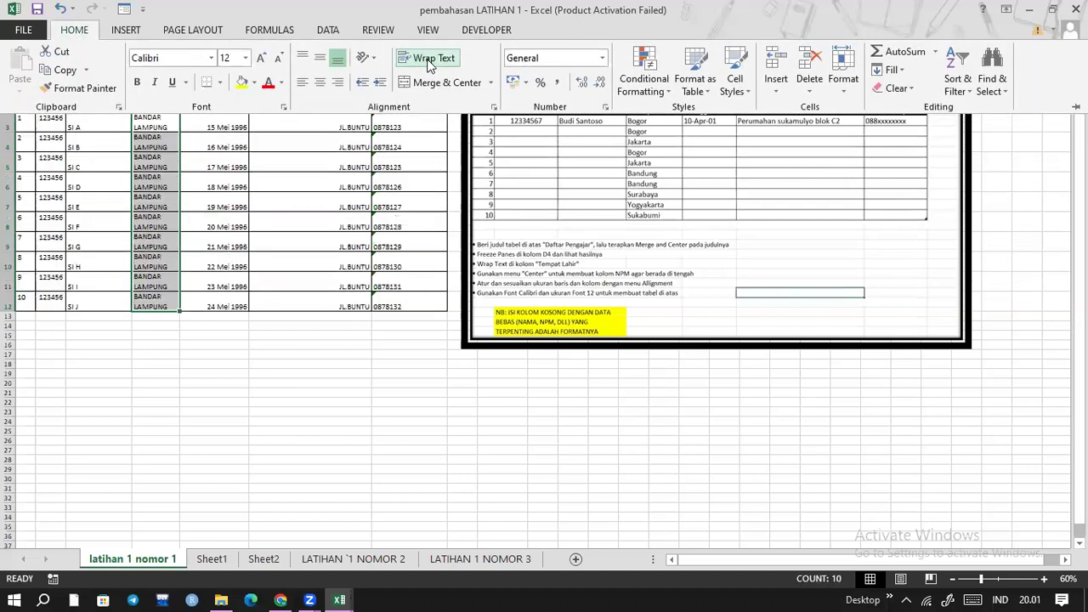
left_click(429, 61)
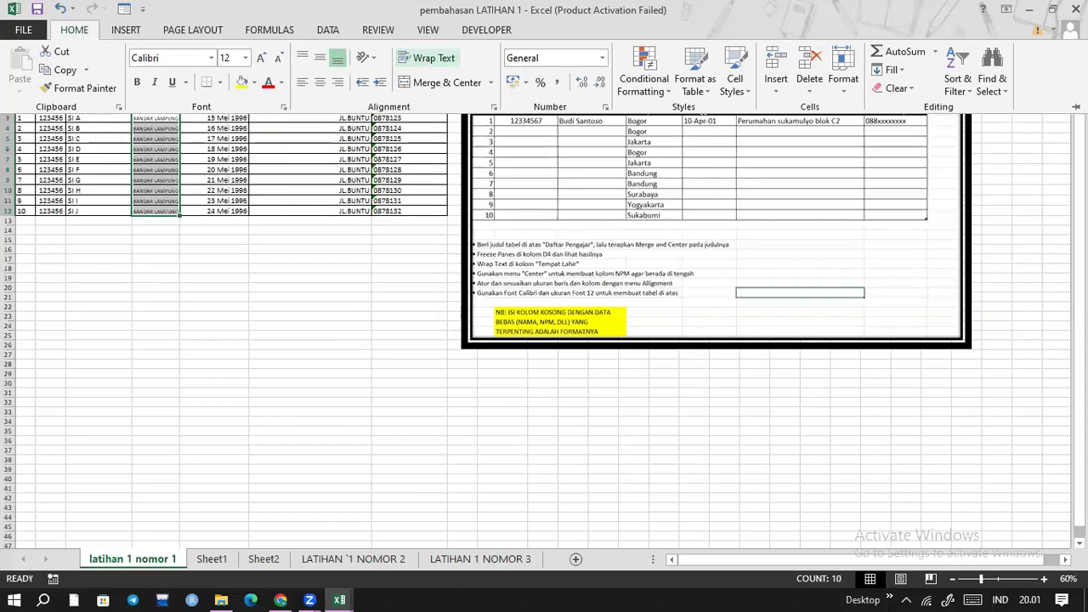
- Widen column D until the Tempat Lahir entries fit at full size, and select D3:D12
left_click(477, 166)
mouse_move(180, 90)
left_mouse_down()
mouse_move(226, 88)
mouse_move(151, 86)
mouse_move(198, 88)
left_mouse_up()
key("ctrl+Home")
left_click_drag(169, 122, 177, 213)
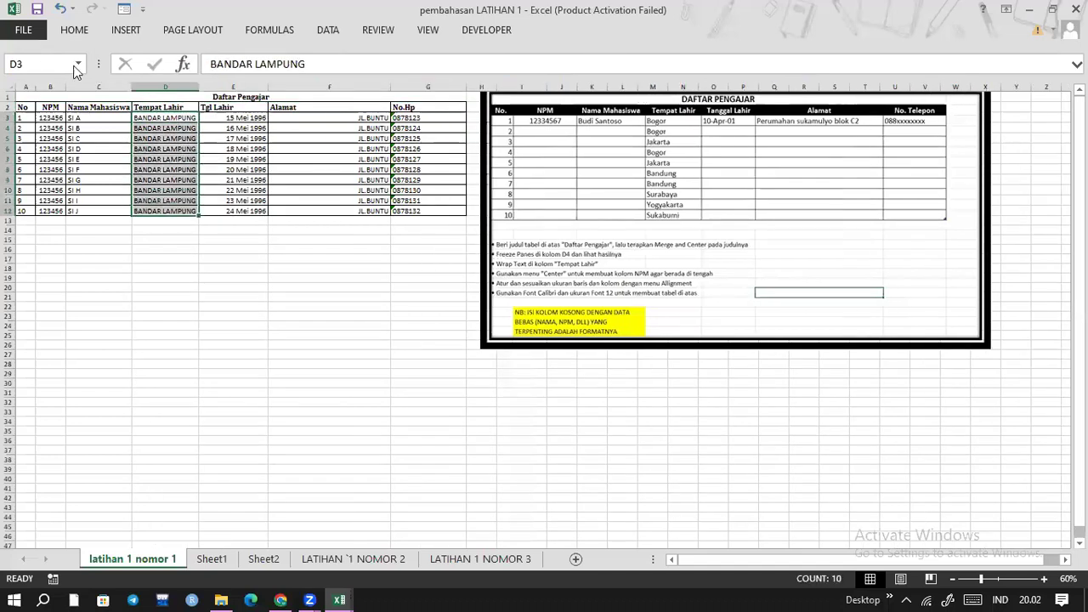
left_click(74, 30)
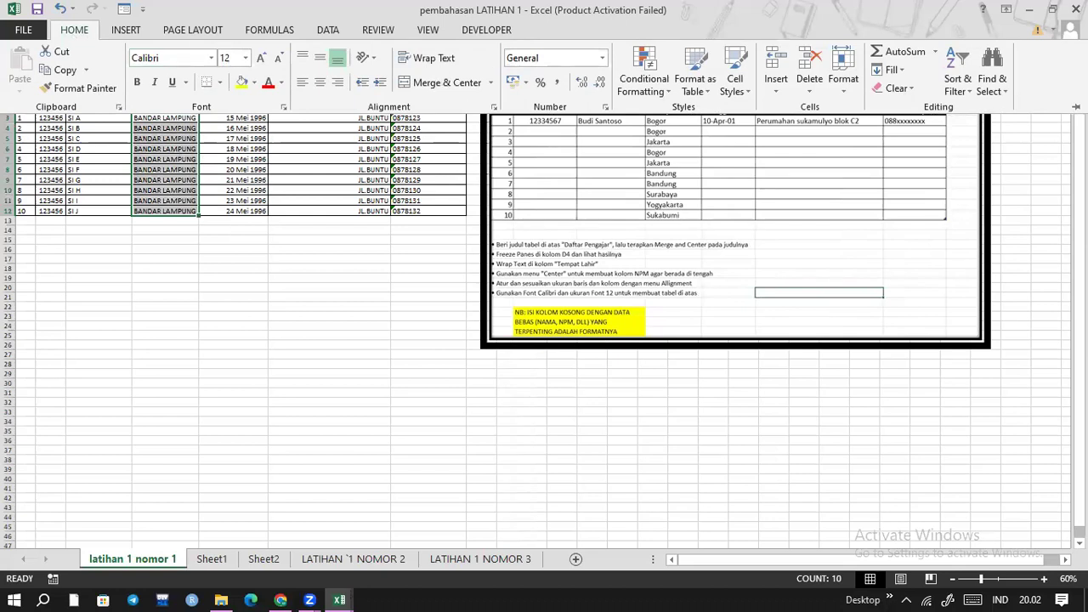
left_click(261, 177)
- On a new blank worksheet, enter "tanggal lahir" in B1 and "bandar lampung" in B2
left_click(287, 239)
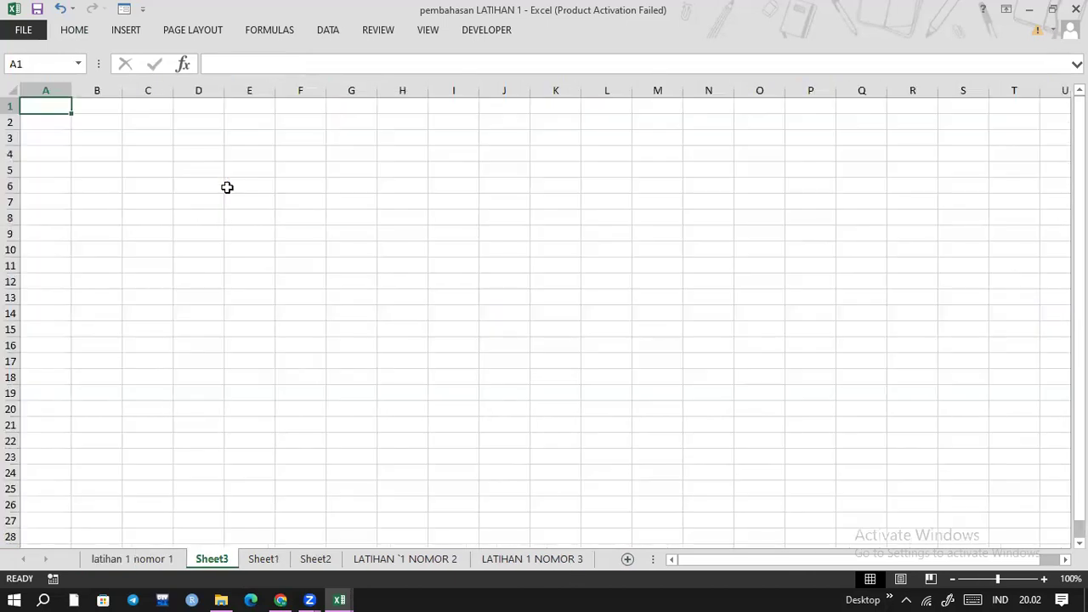
key("Right")
type("tanggal")
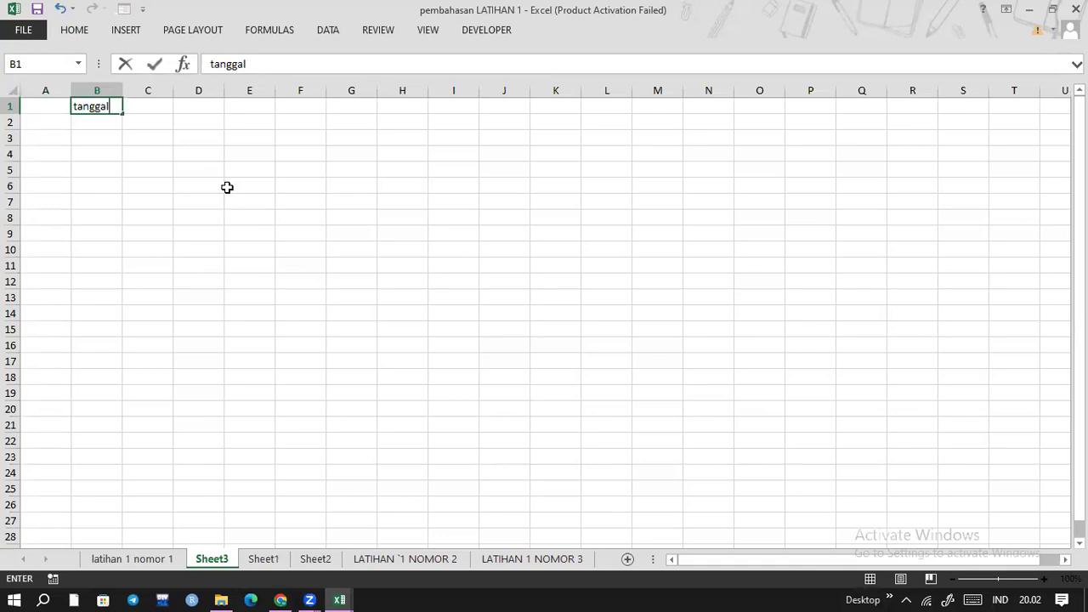
type(" lahir")
key("Return")
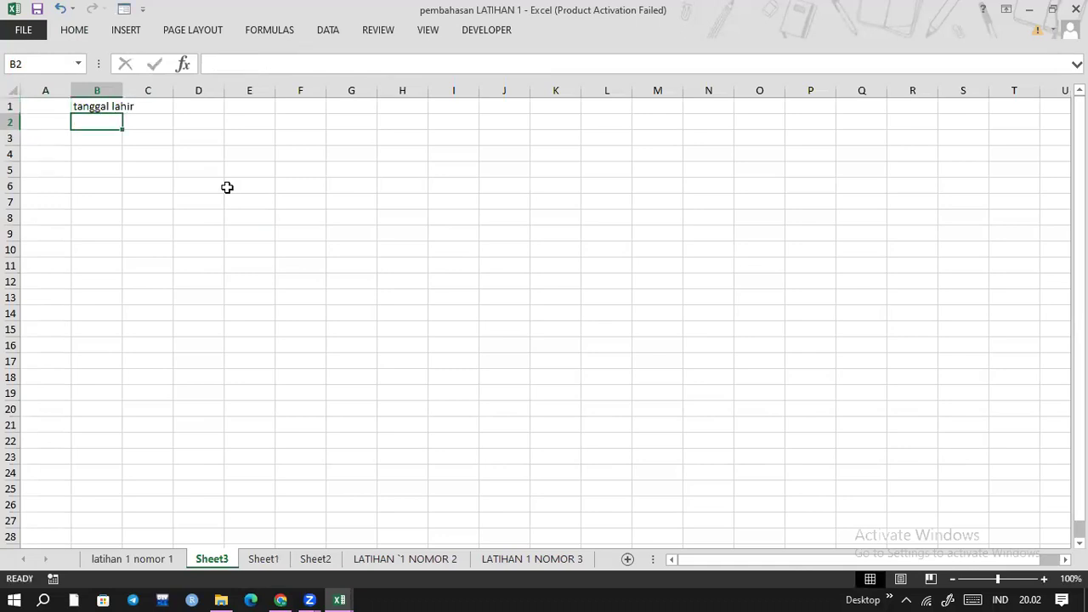
type("ba")
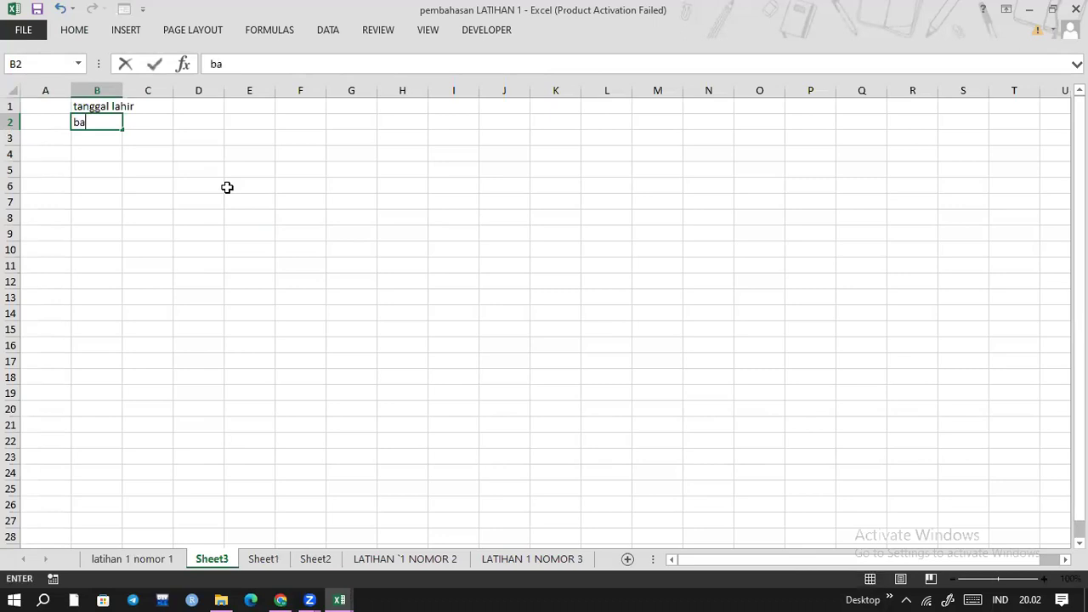
type("ndar lampung")
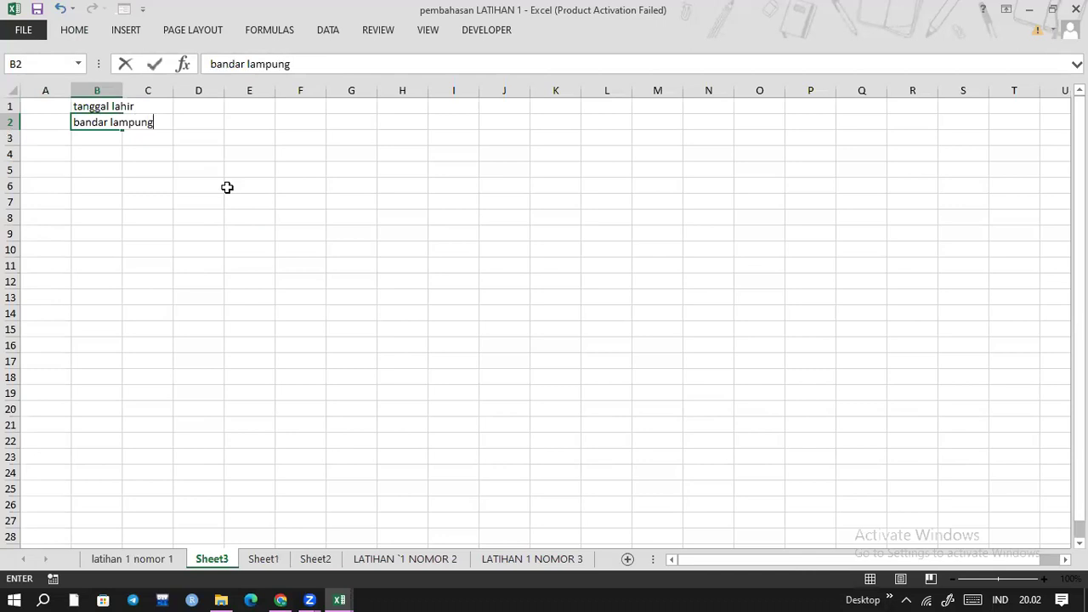
key("Return")
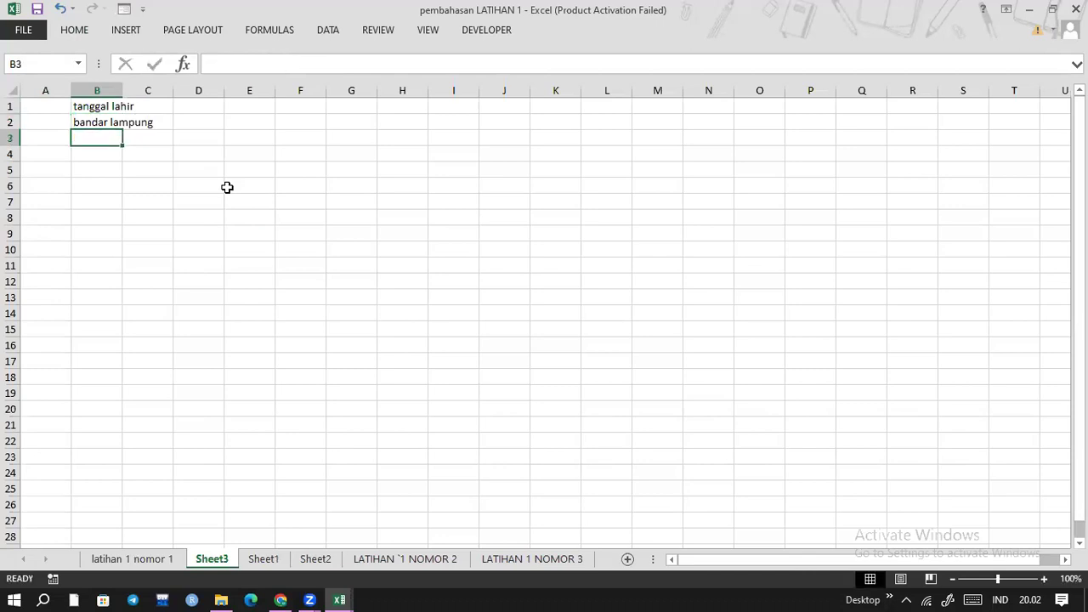
- Widen column B slightly so that "tanggal lahir" fits while "bandar lampung" still overflows into column C
left_click(110, 122)
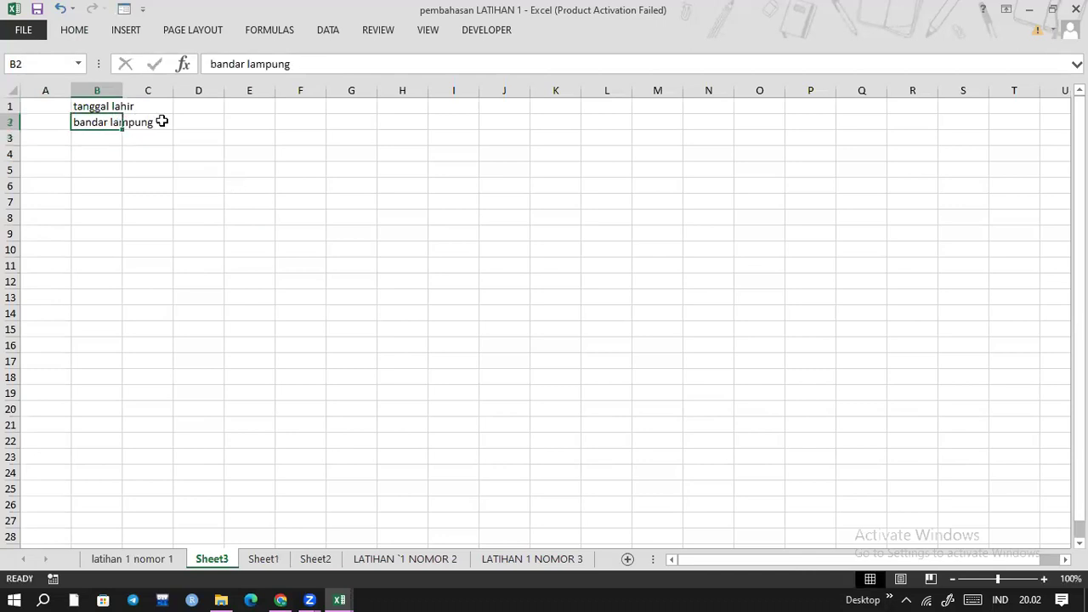
left_click(205, 151)
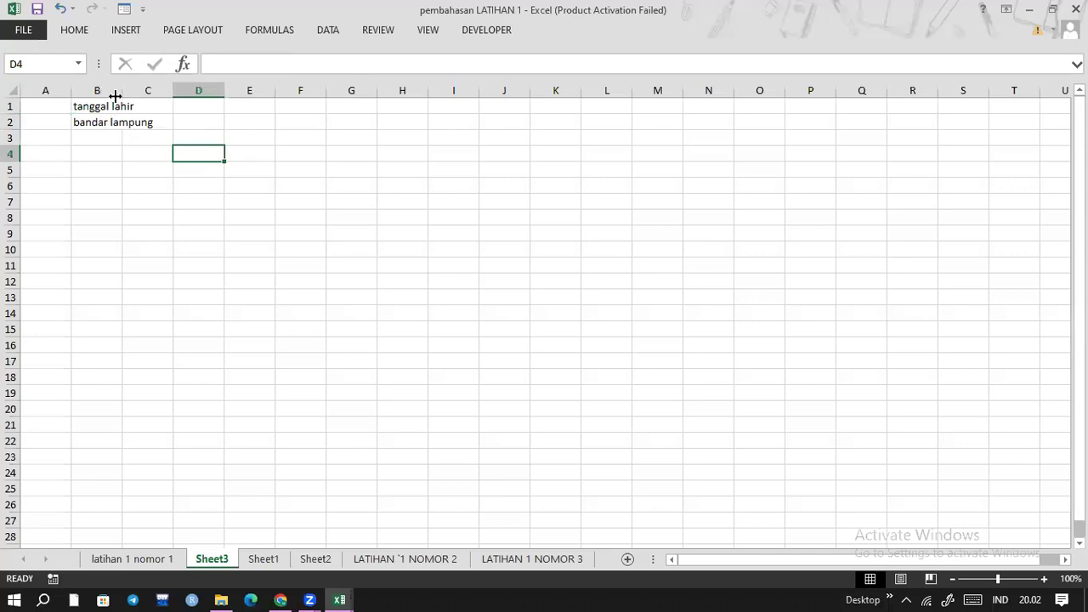
left_click_drag(122, 90, 134, 90)
left_click(107, 124)
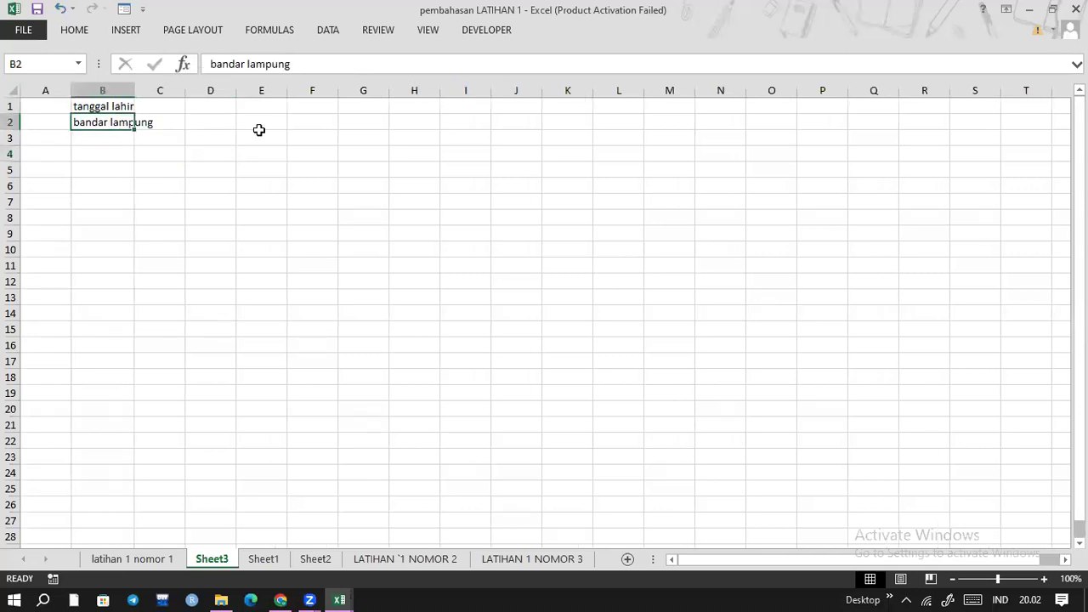
left_click(75, 32)
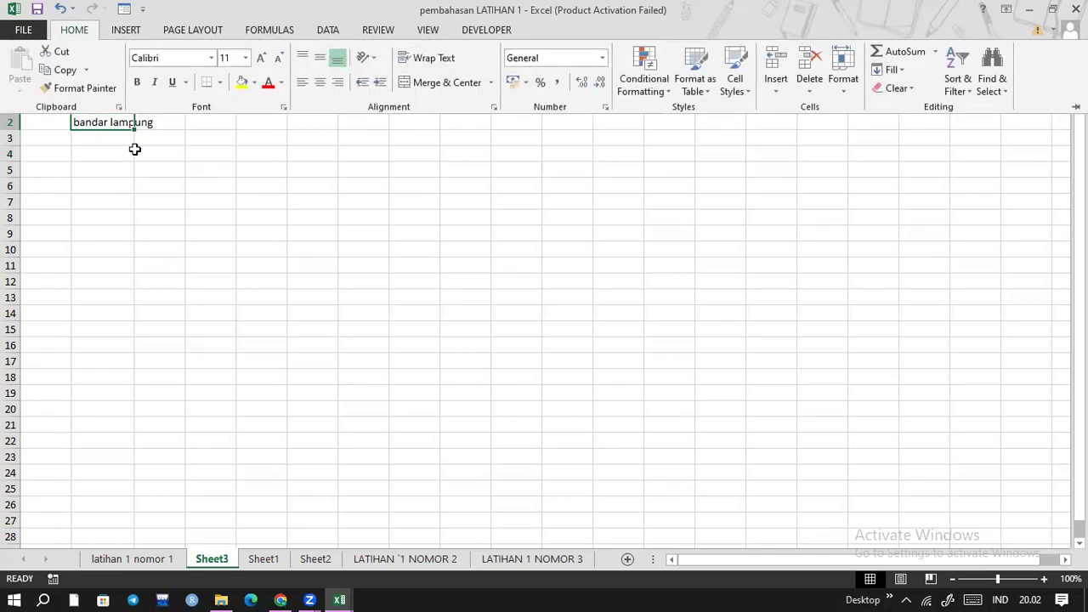
left_click(178, 173)
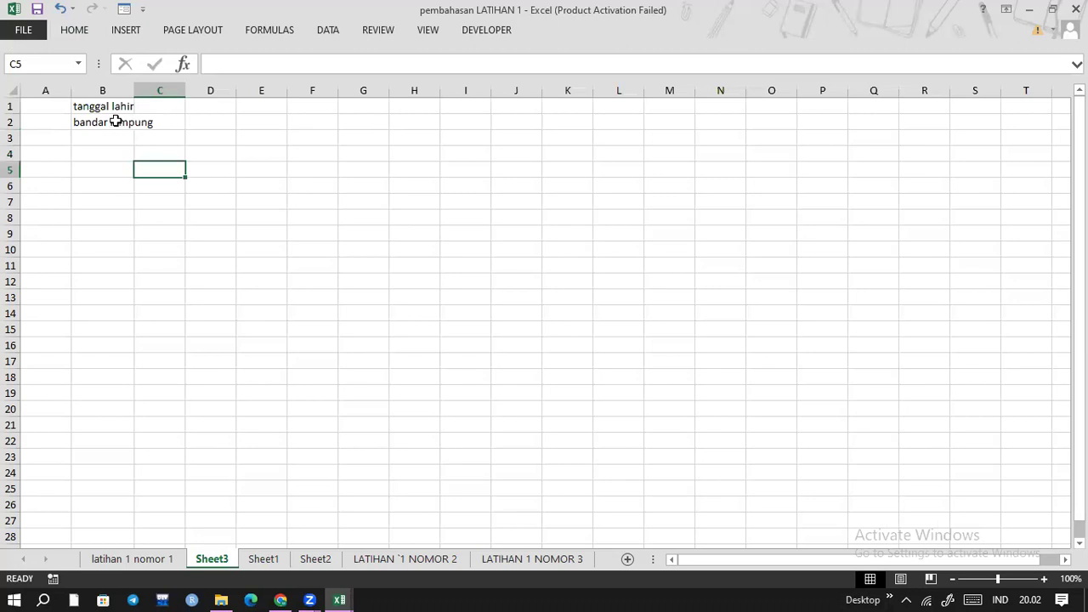
left_click(101, 122)
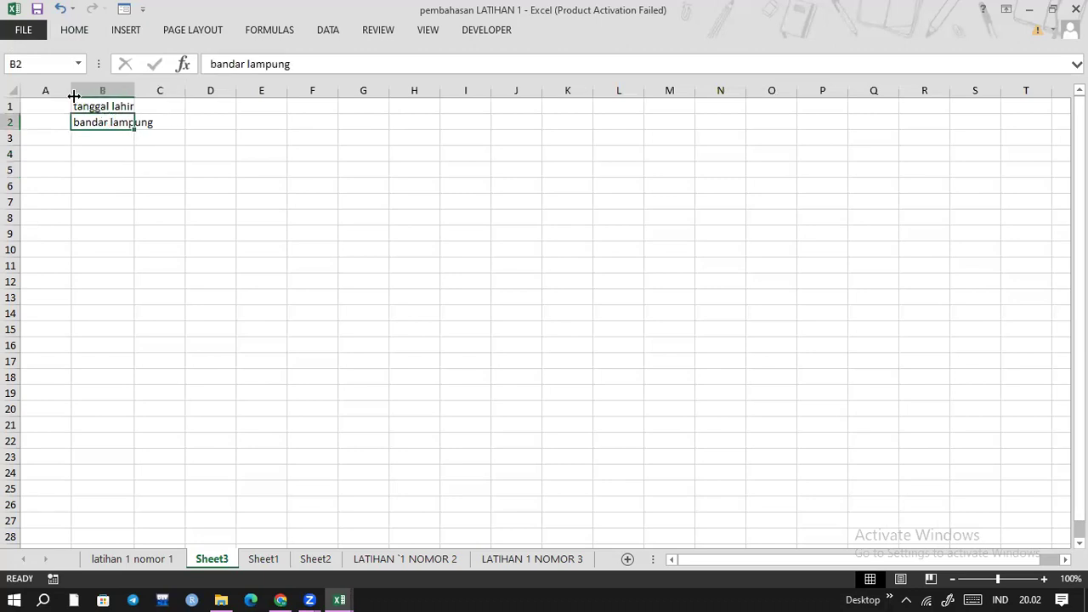
left_click(153, 121)
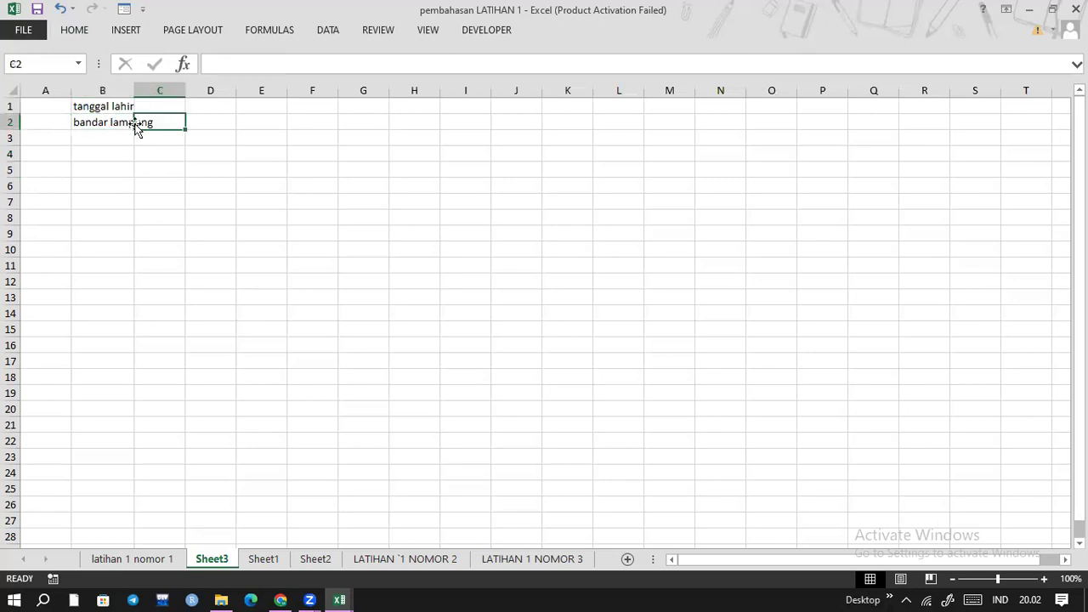
left_click(101, 123)
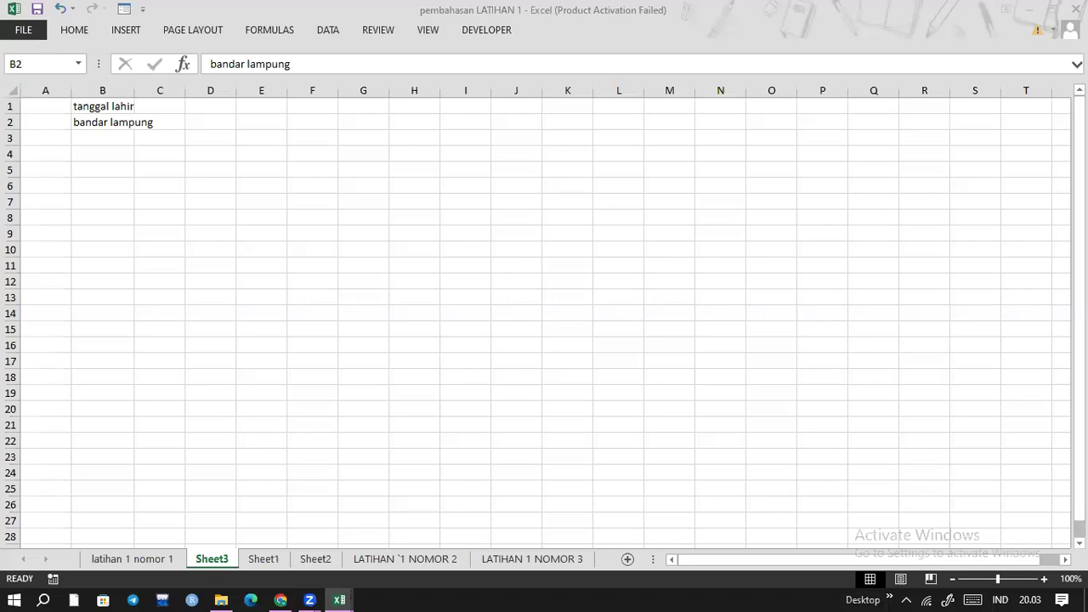
left_click(111, 122)
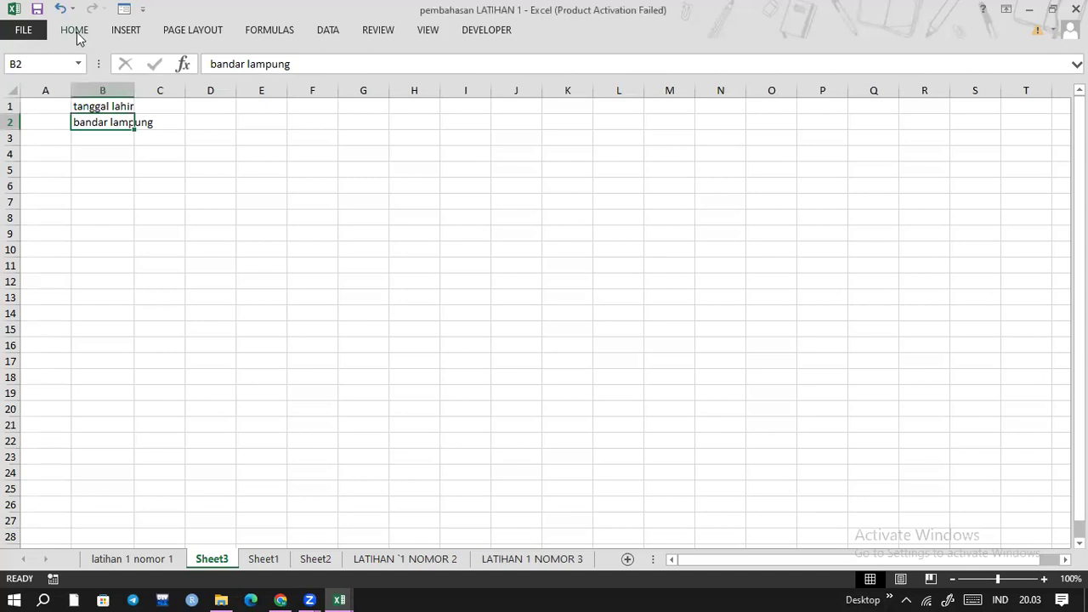
left_click(74, 34)
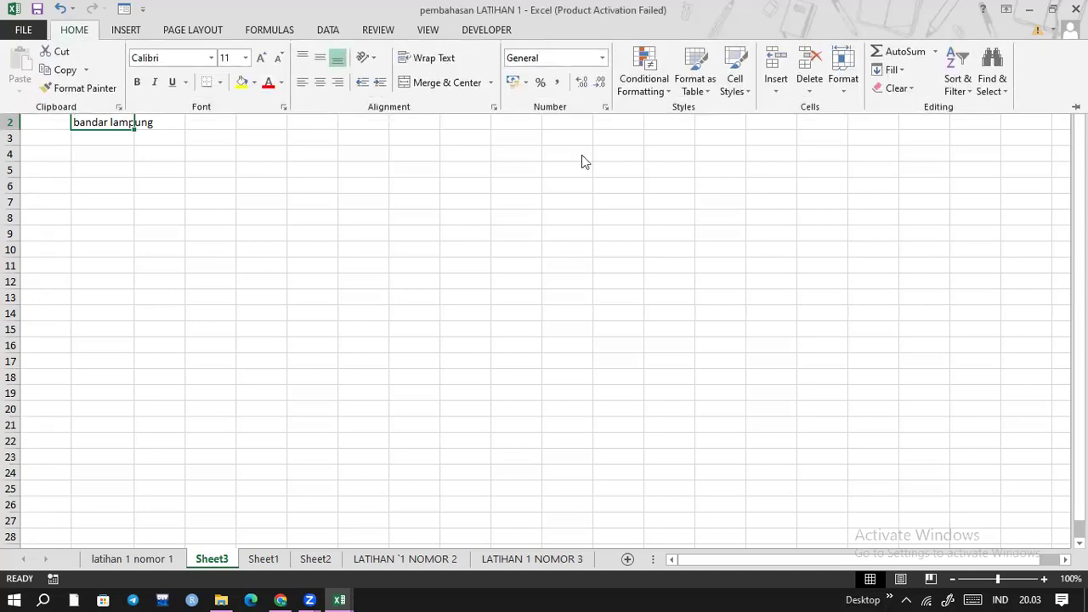
left_click(561, 388)
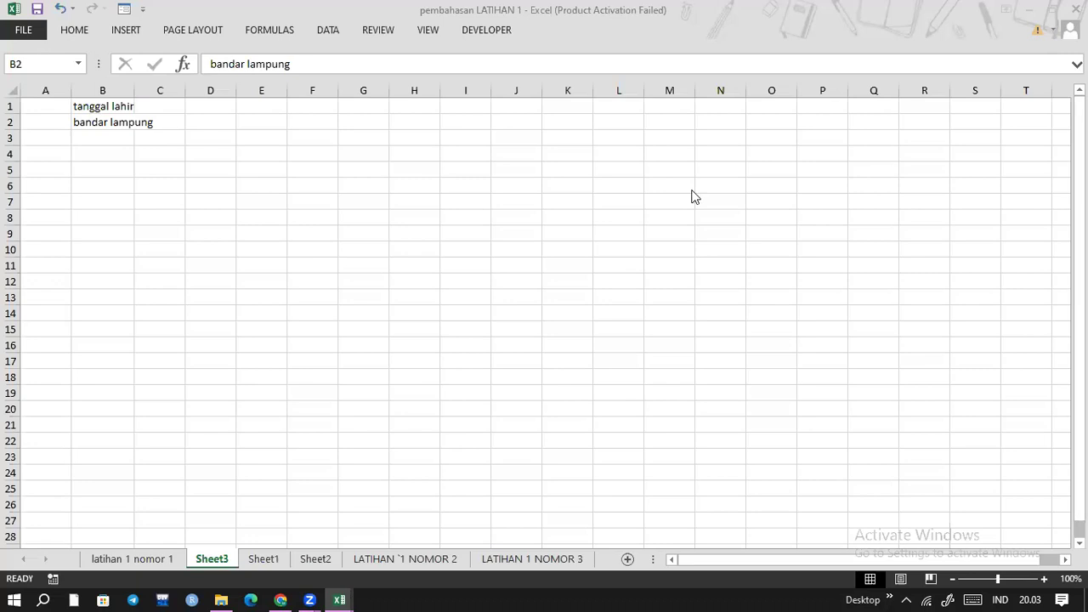
- Apply Wrap Text to the "bandar lampung" entry in B2
left_click(78, 32)
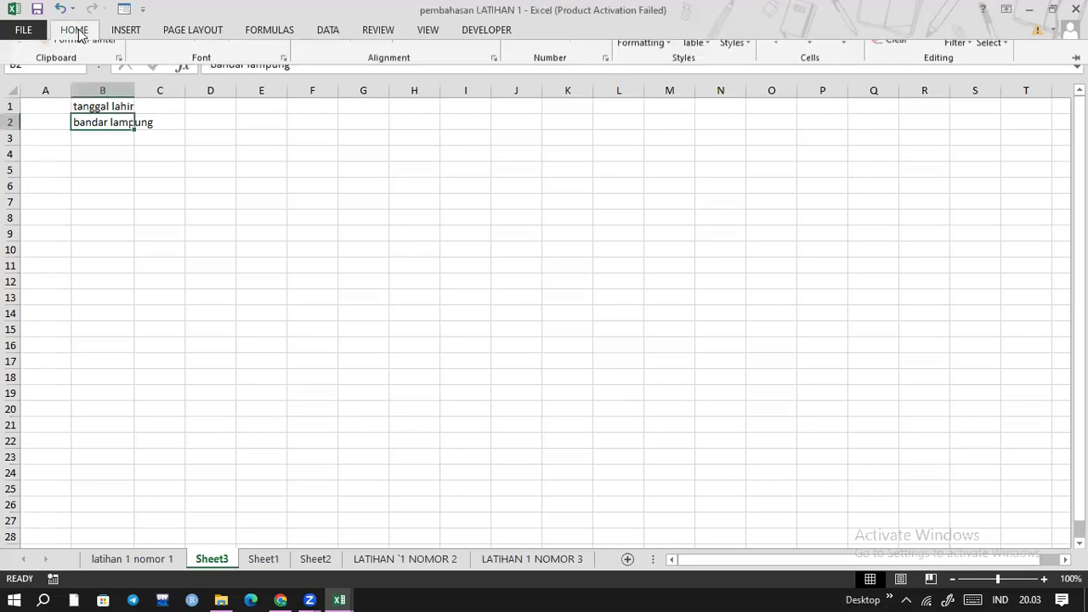
left_click(427, 58)
left_click(197, 136)
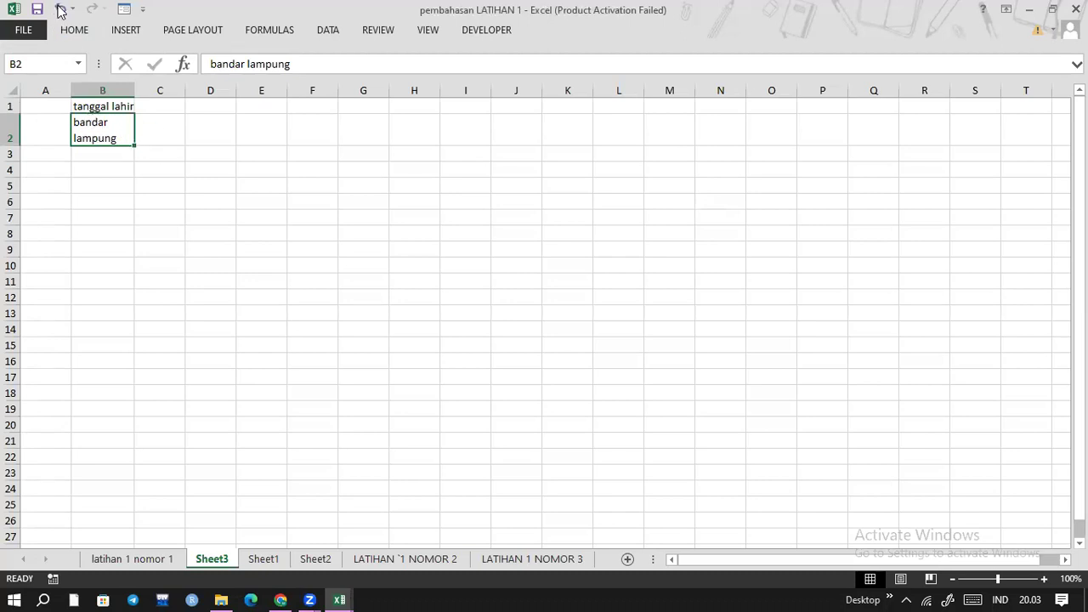
left_click(300, 210)
left_click(127, 125)
left_click(78, 36)
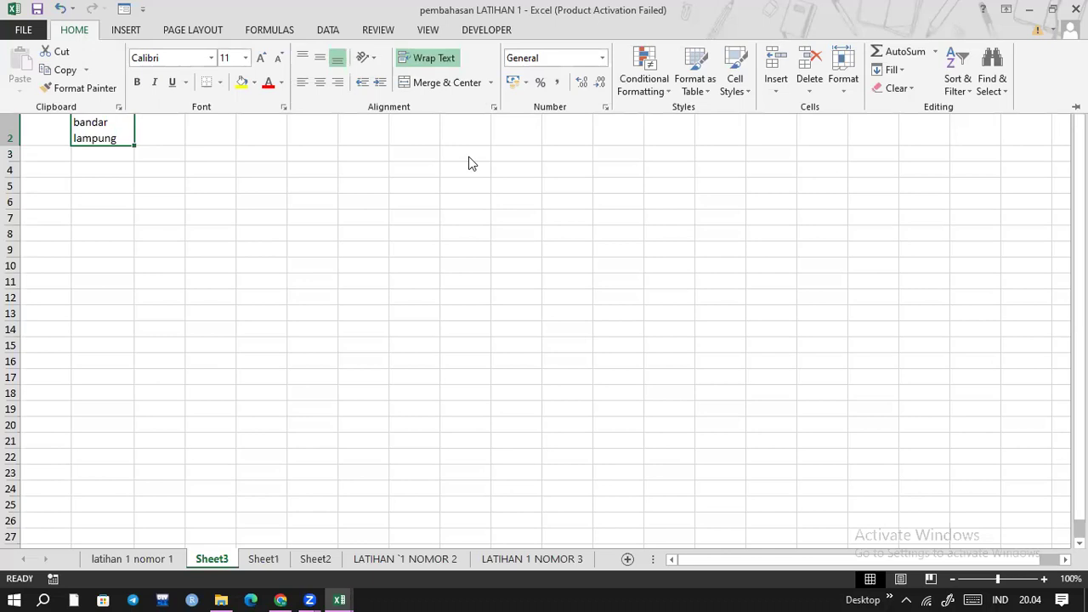
- Enter the note "shrink to fit" in F3 and copy that cell
left_click(302, 159)
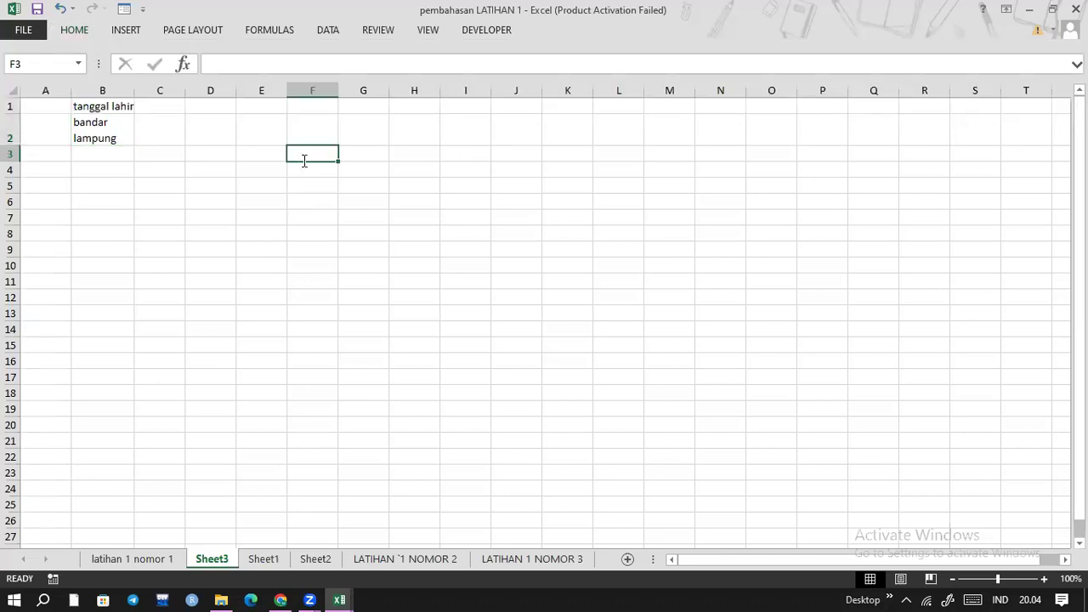
type("shrink to fit")
key("Return")
left_click(304, 164)
key("ctrl+c")
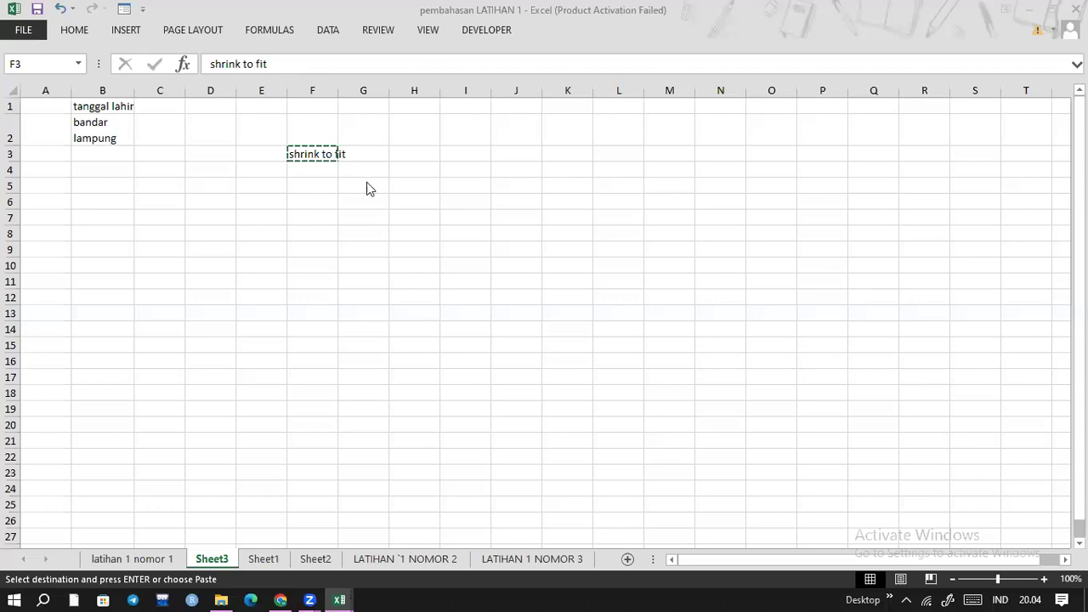
- Enter "Bandar Lampung" in I5 as a second sample text
left_click(496, 248)
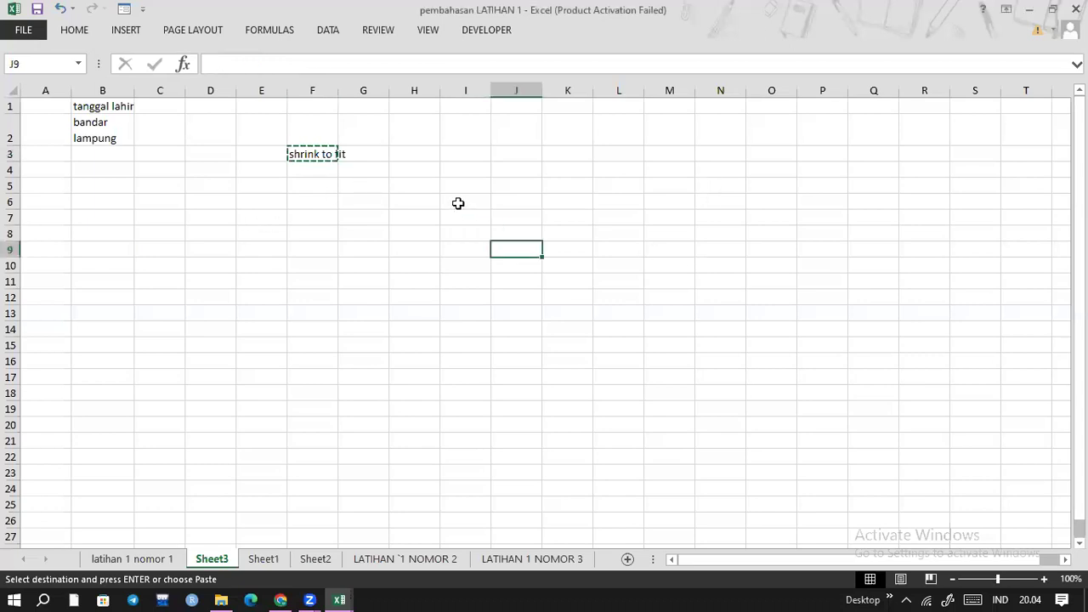
left_click(459, 202)
left_click(459, 182)
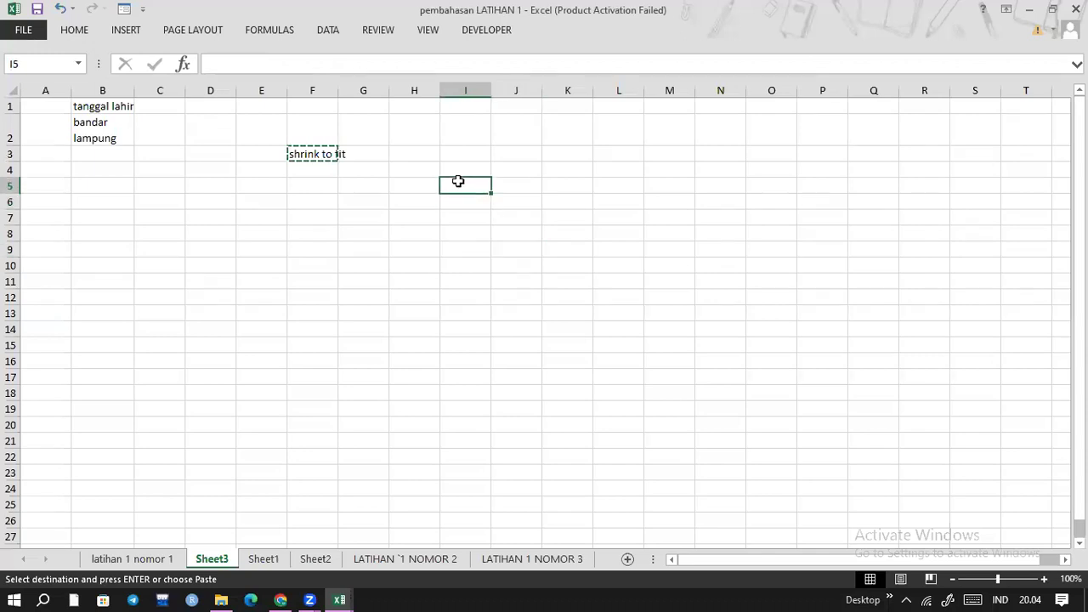
type("Bandar")
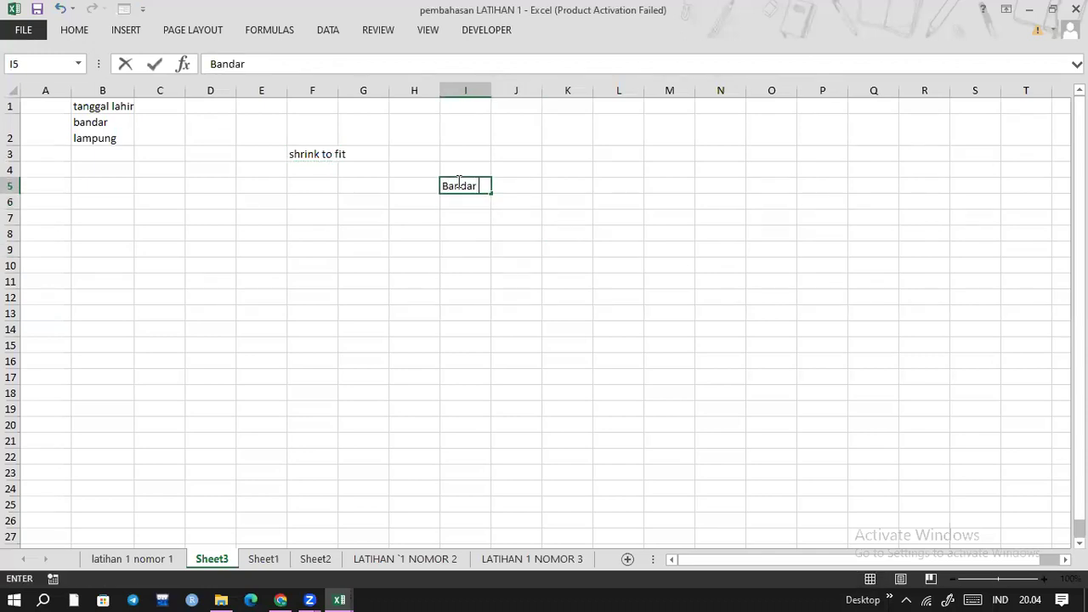
type(" Lampung")
key("Return")
- Apply Shrink to Fit to the "Bandar Lampung" text in I5
left_click(476, 185)
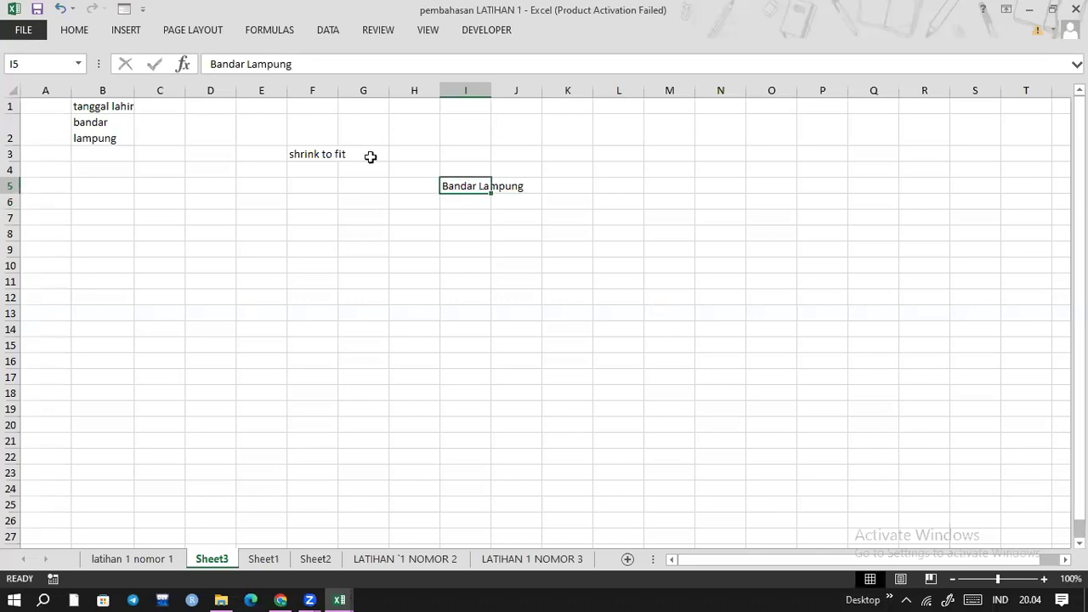
left_click(85, 34)
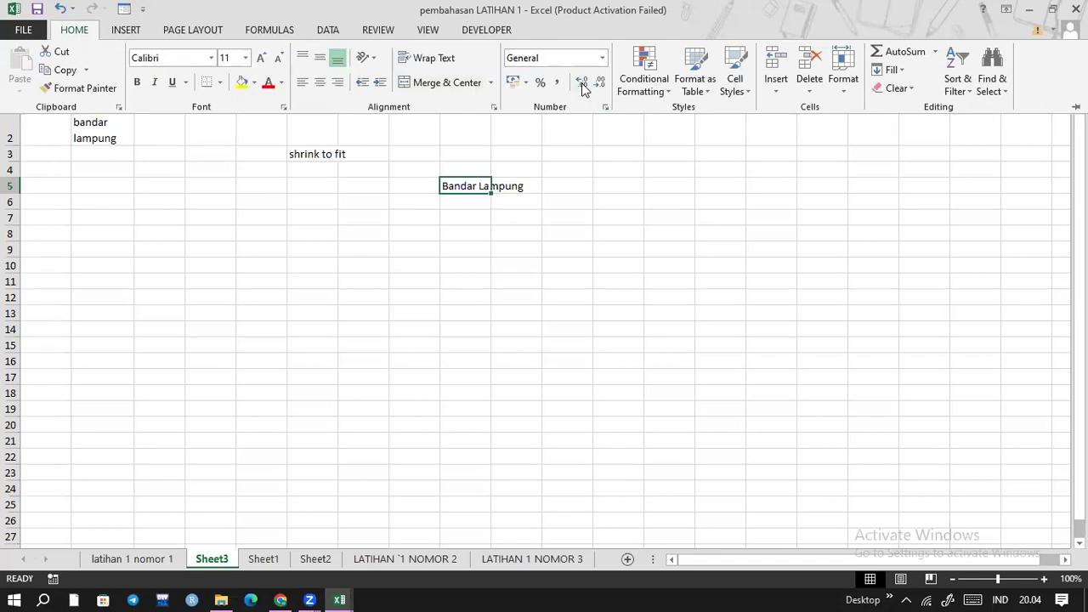
left_click(90, 32)
key("Escape")
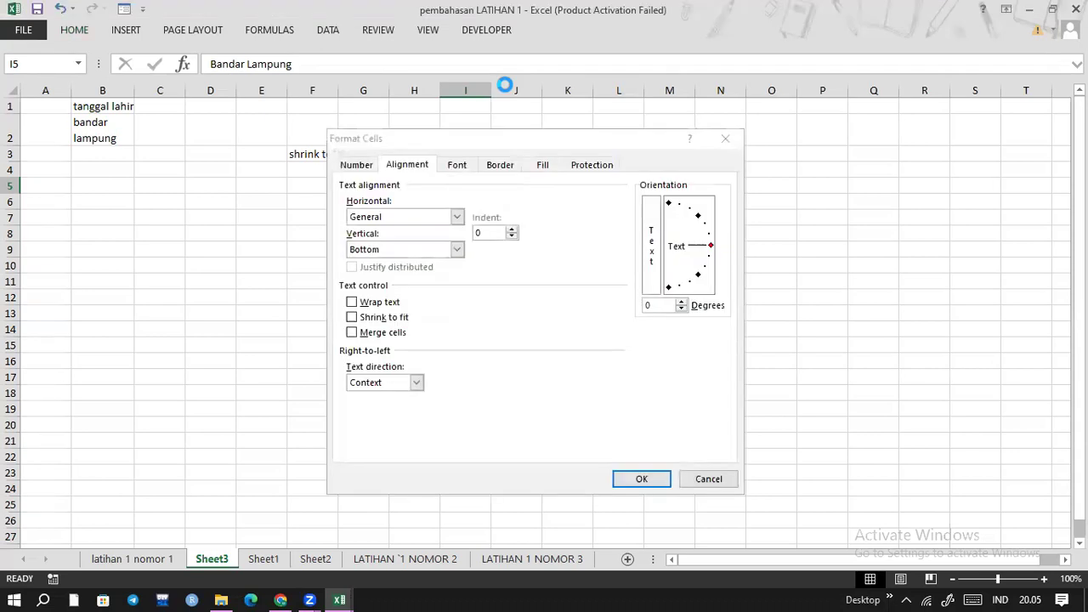
left_click(422, 166)
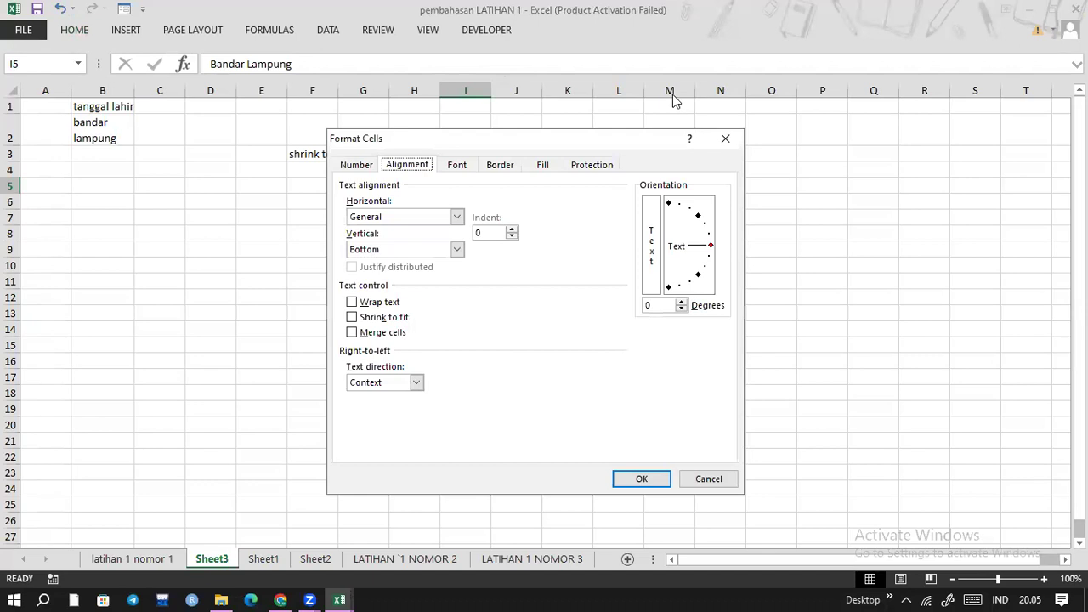
left_click(357, 167)
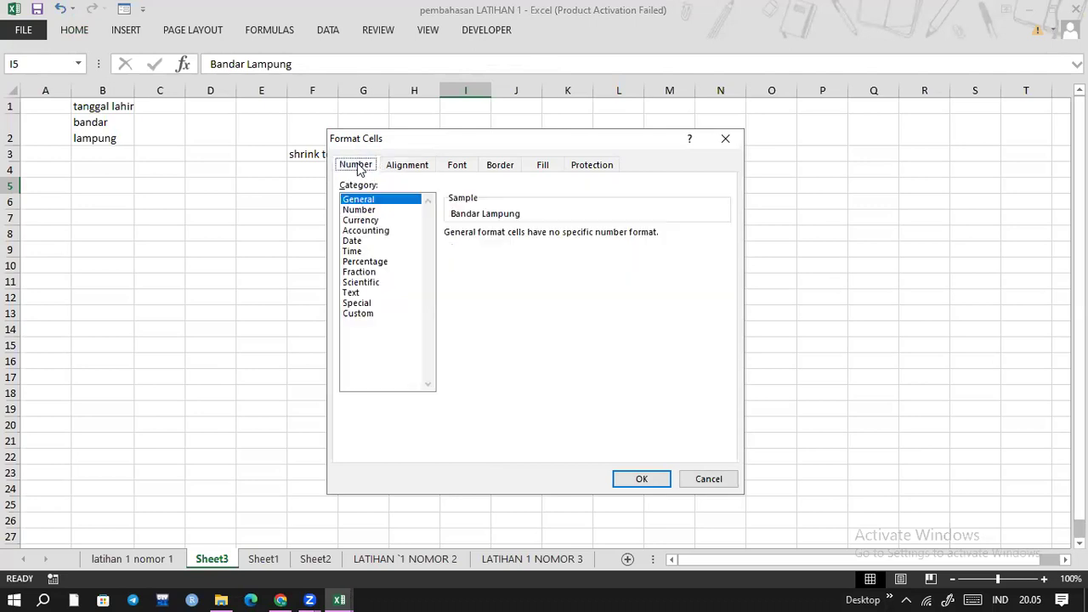
left_click(403, 167)
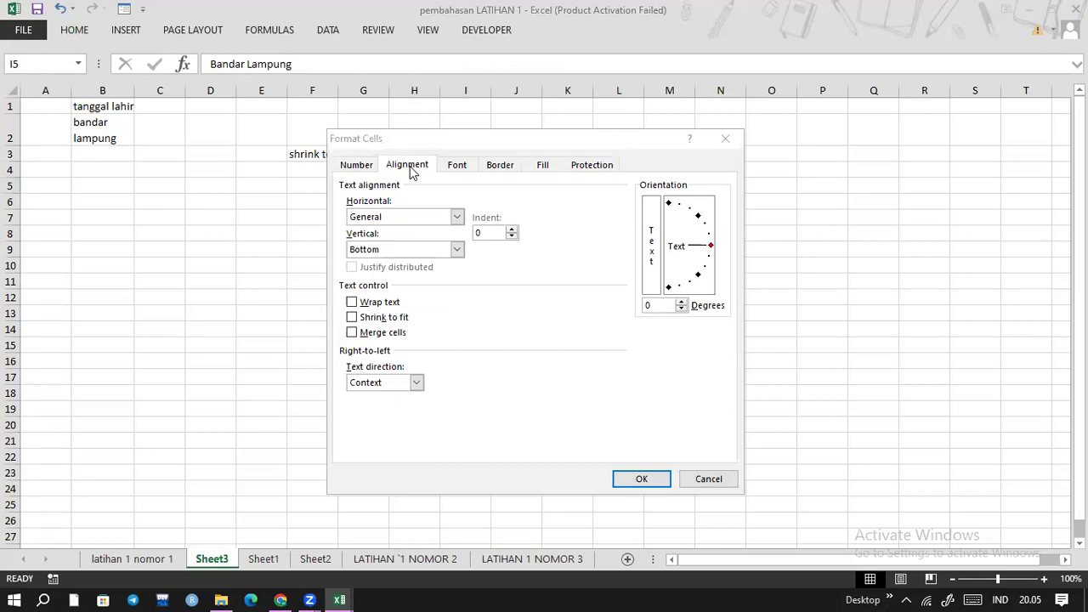
left_click(352, 317)
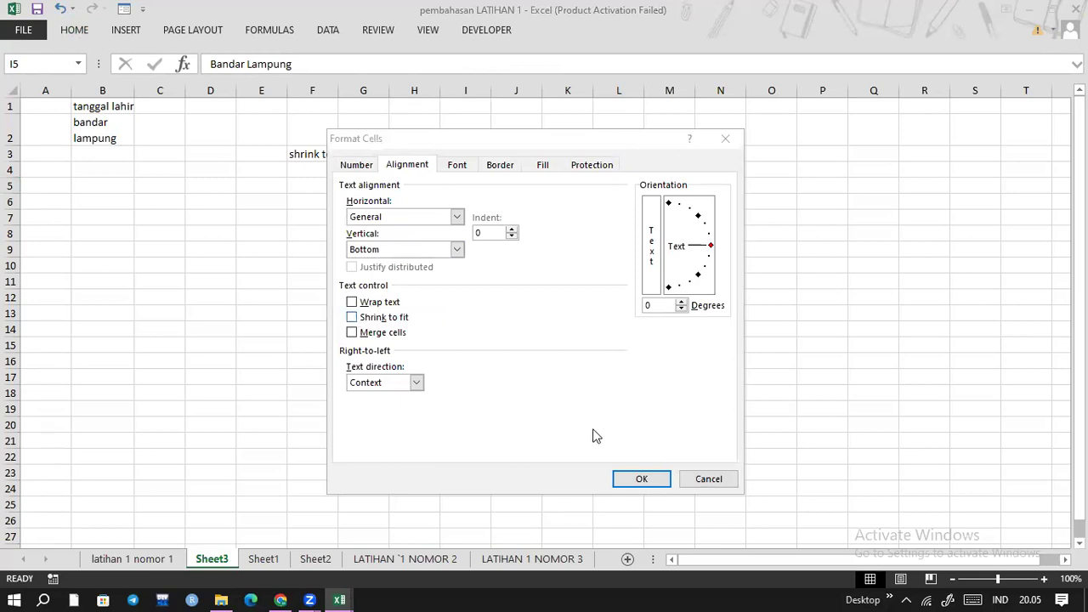
left_click(641, 476)
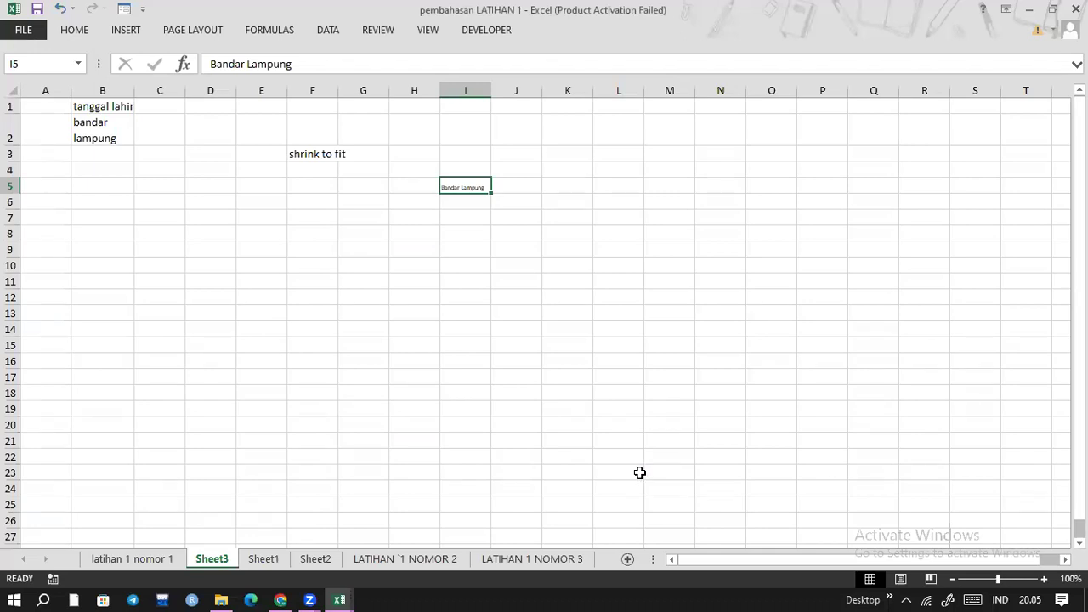
- Compare the wrapped text in B2 with the shrunken text in I5
left_click(640, 473)
left_click(120, 127)
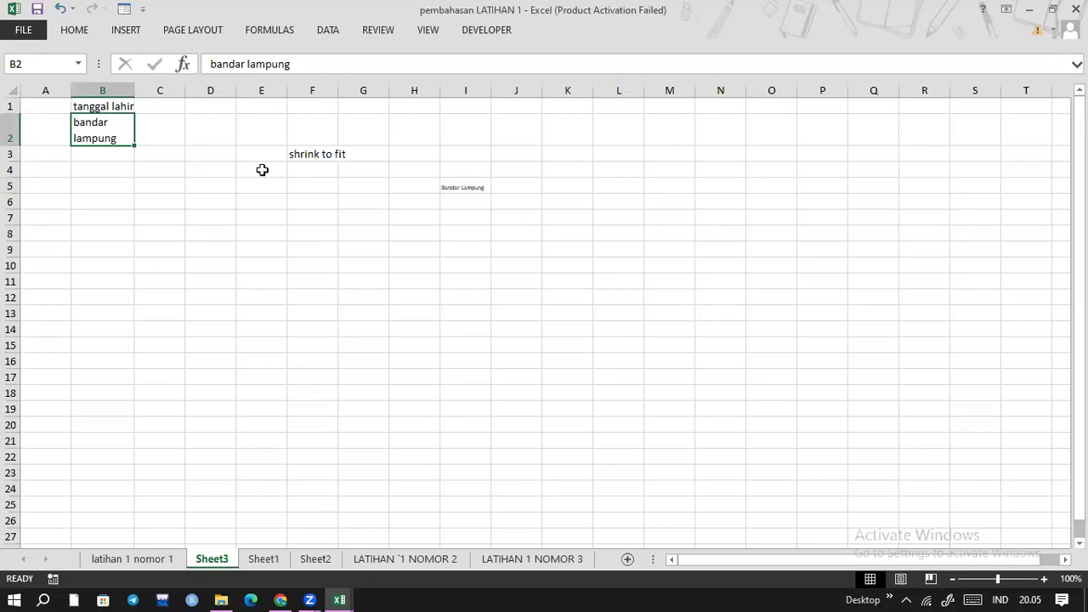
left_click(462, 184)
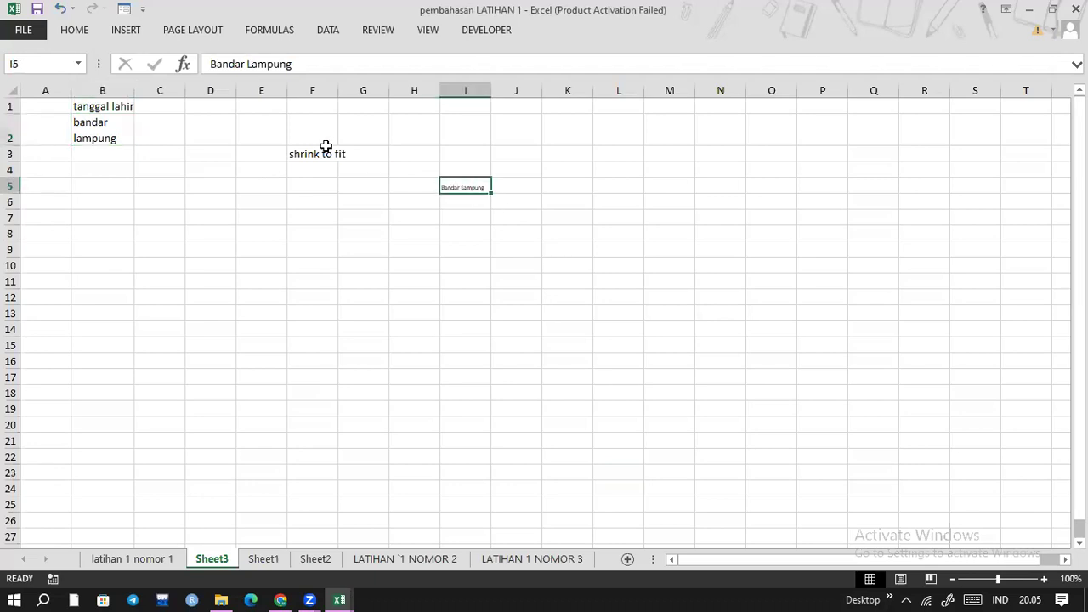
left_click(332, 155)
left_click(461, 187)
left_click(96, 138)
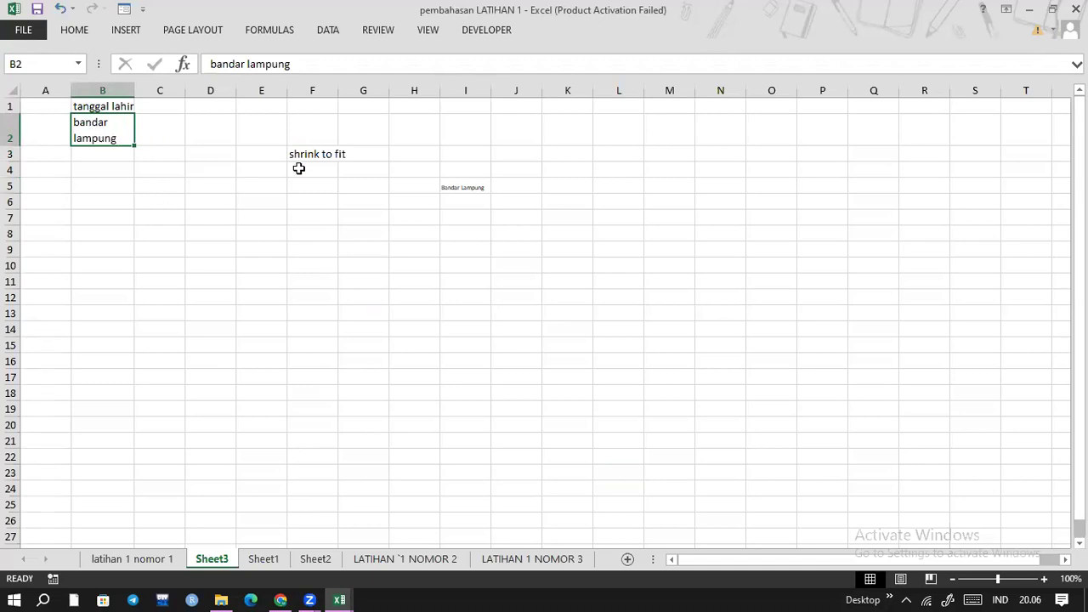
left_click(472, 188)
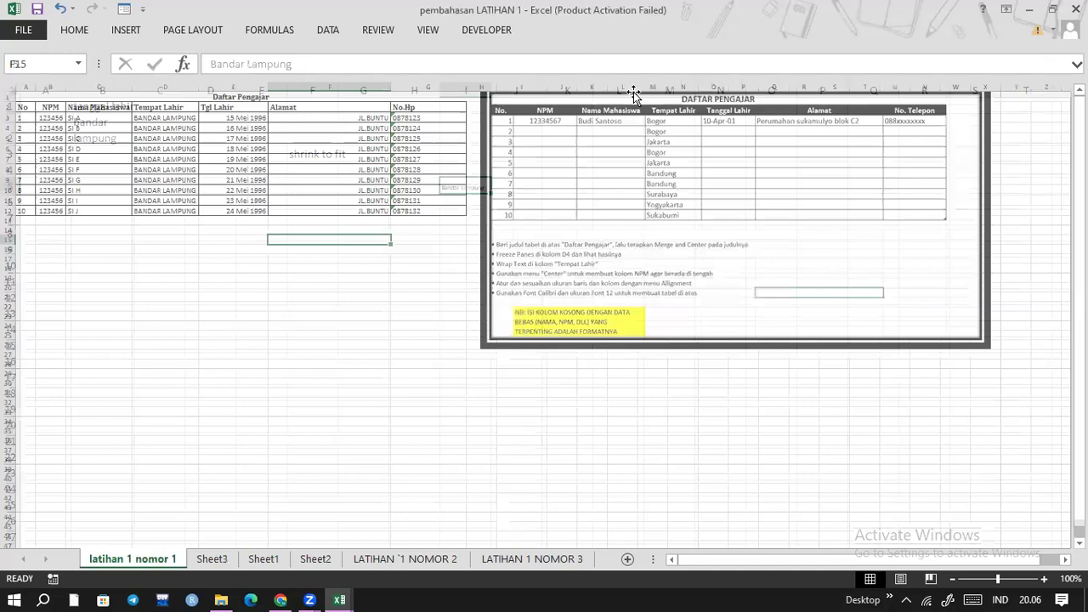
- Cut the reference picture beside the Daftar Pengajar table out of the "latihan 1 nomor 1" sheet
left_click(799, 162)
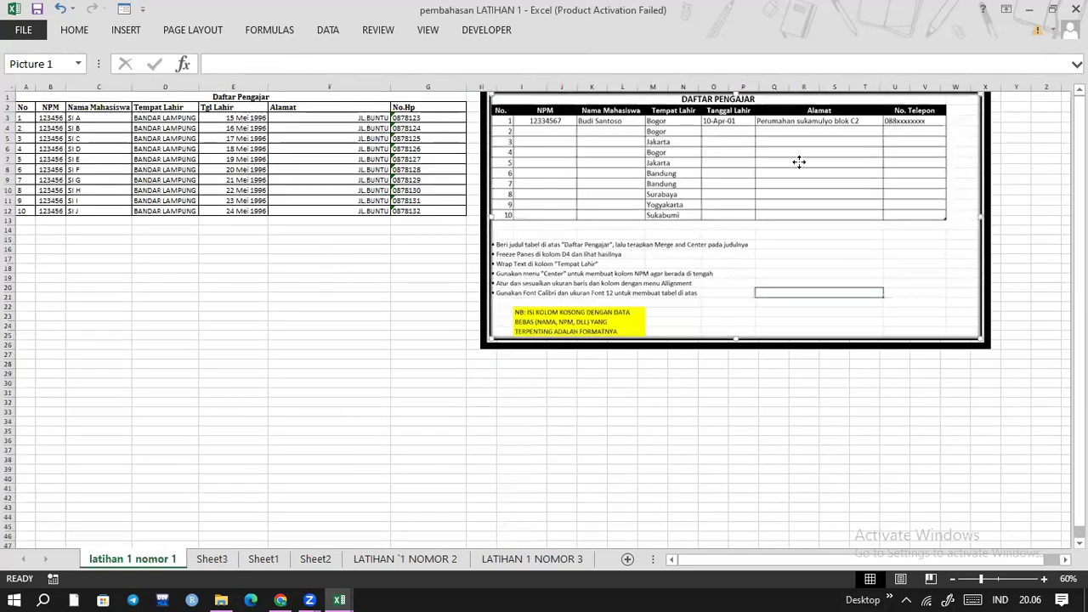
right_click(799, 161)
left_click(837, 170)
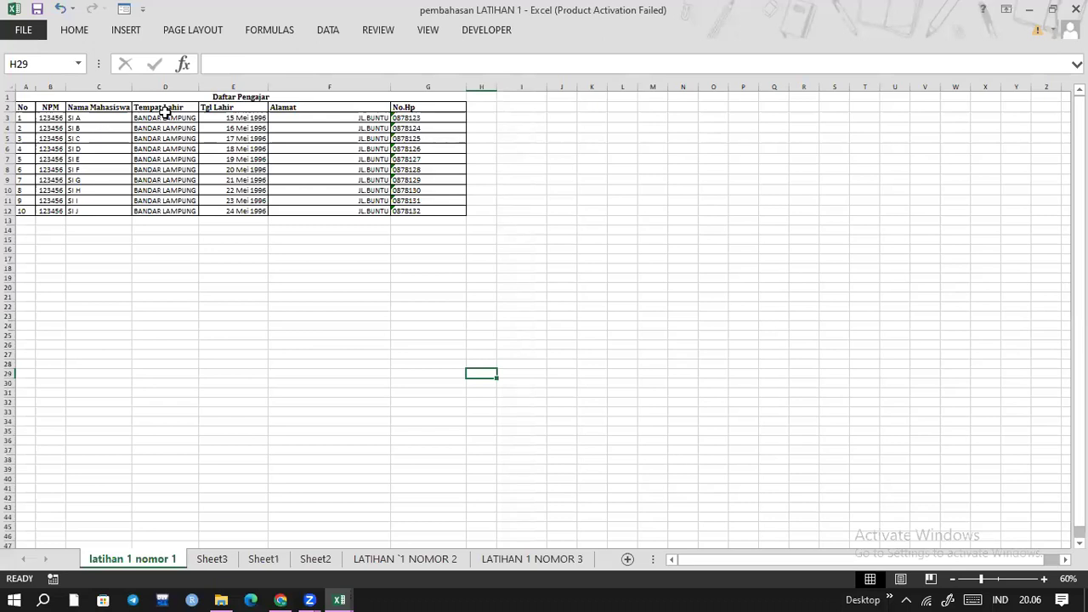
left_click(386, 241)
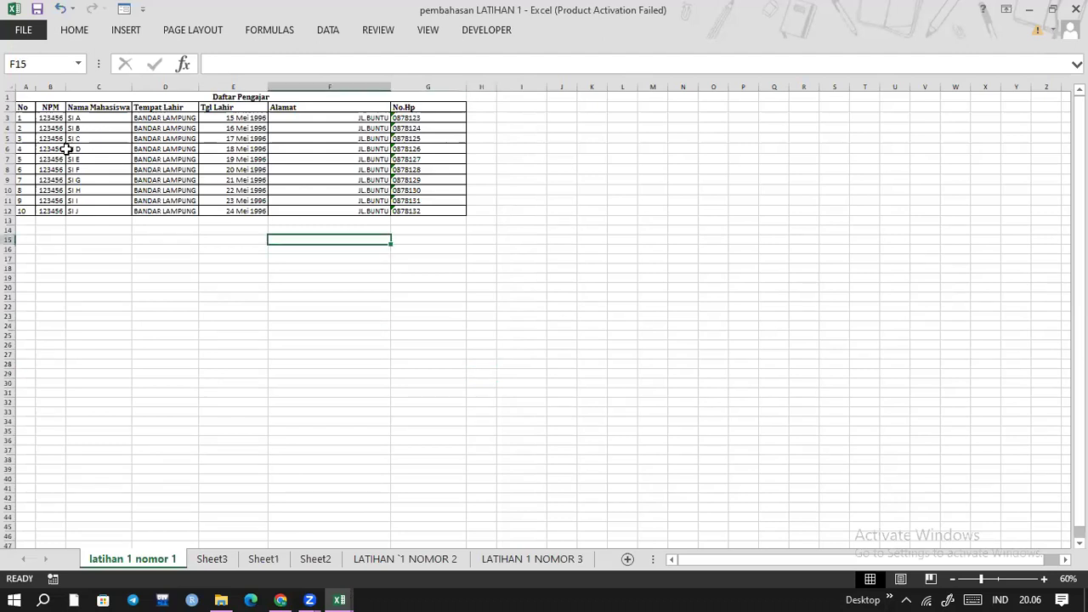
- Copy the ten data rows A3:G12, paste them below at A13, A23, A33 and A43, and end copying with a paste onto A3
left_click_drag(21, 117, 396, 211)
key("ctrl+c")
key("ctrl+q")
key("Escape")
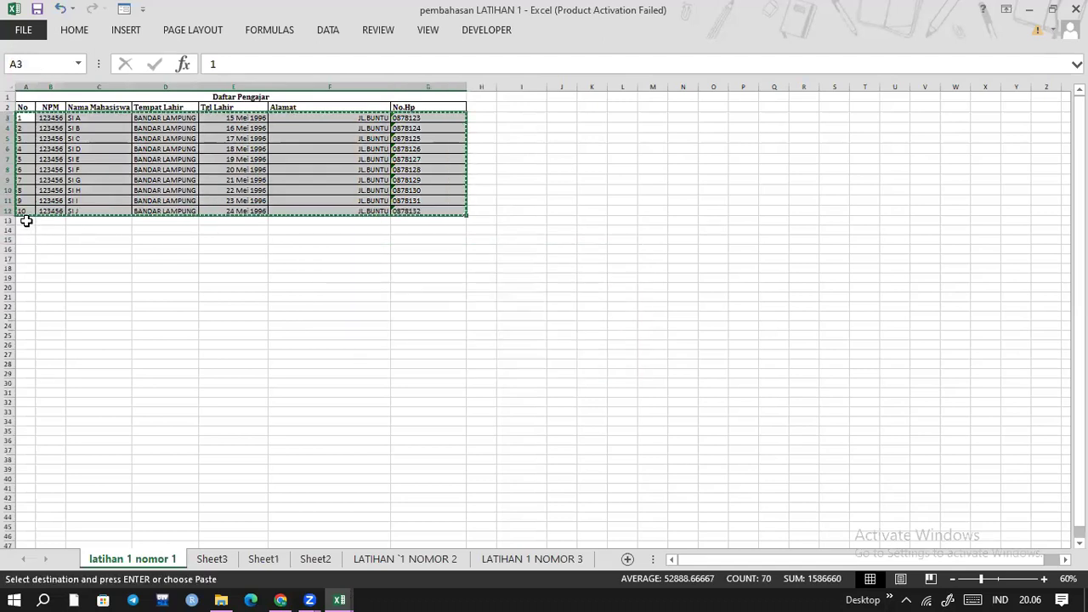
left_click(27, 222)
key("ctrl+v")
left_click(23, 324)
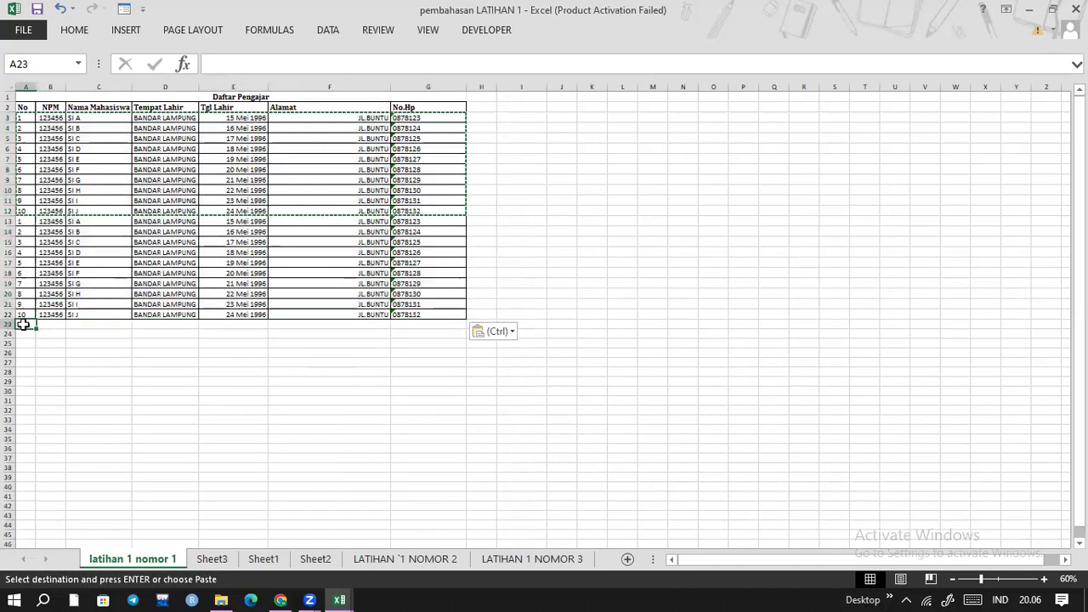
key("ctrl+v")
left_click(24, 429)
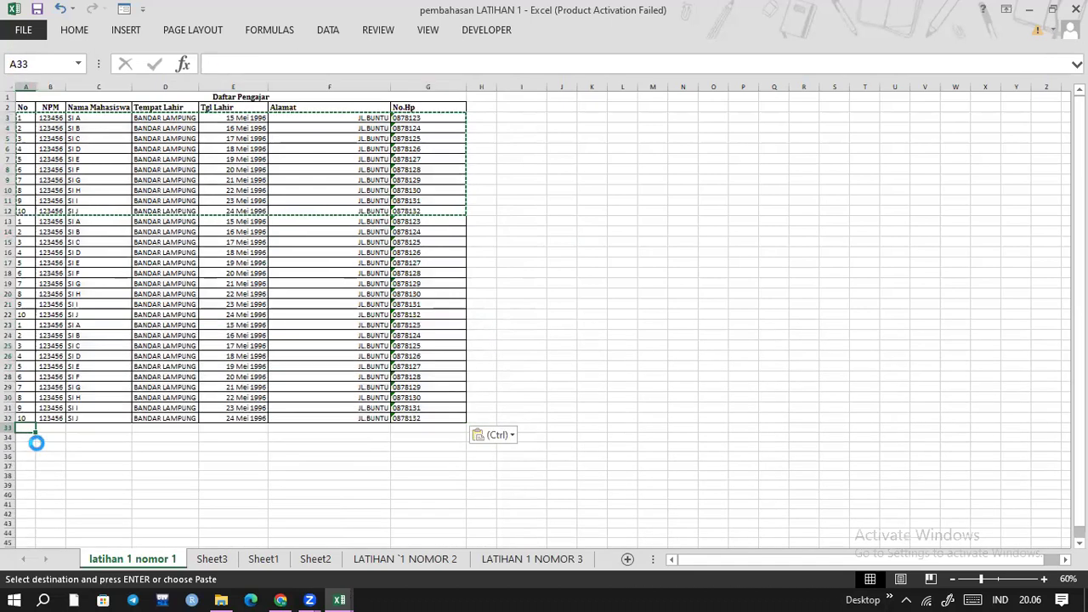
key("ctrl+v")
left_click(26, 533)
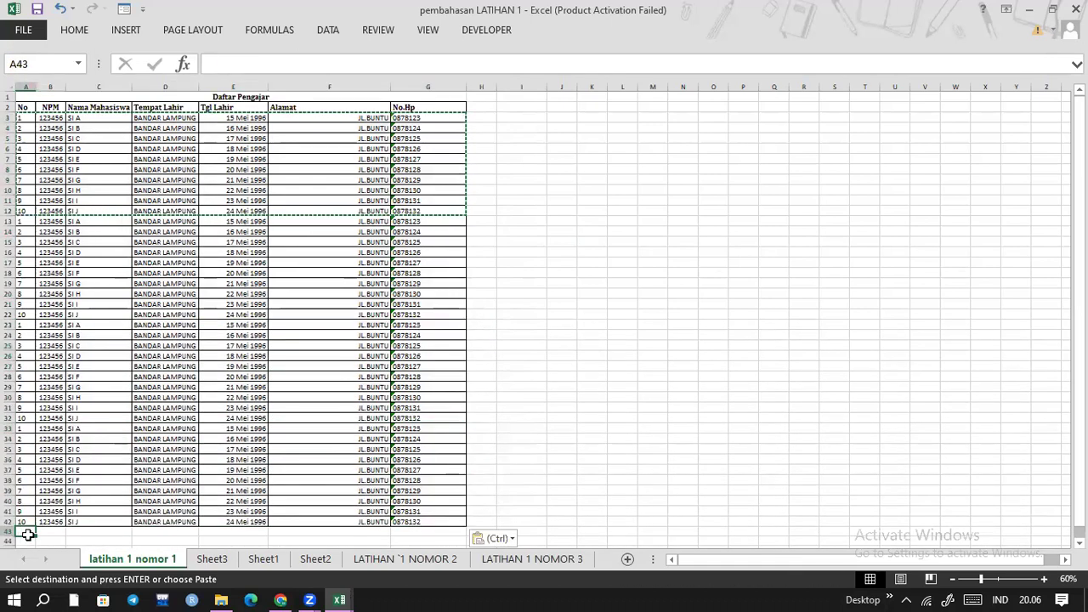
key("ctrl+v")
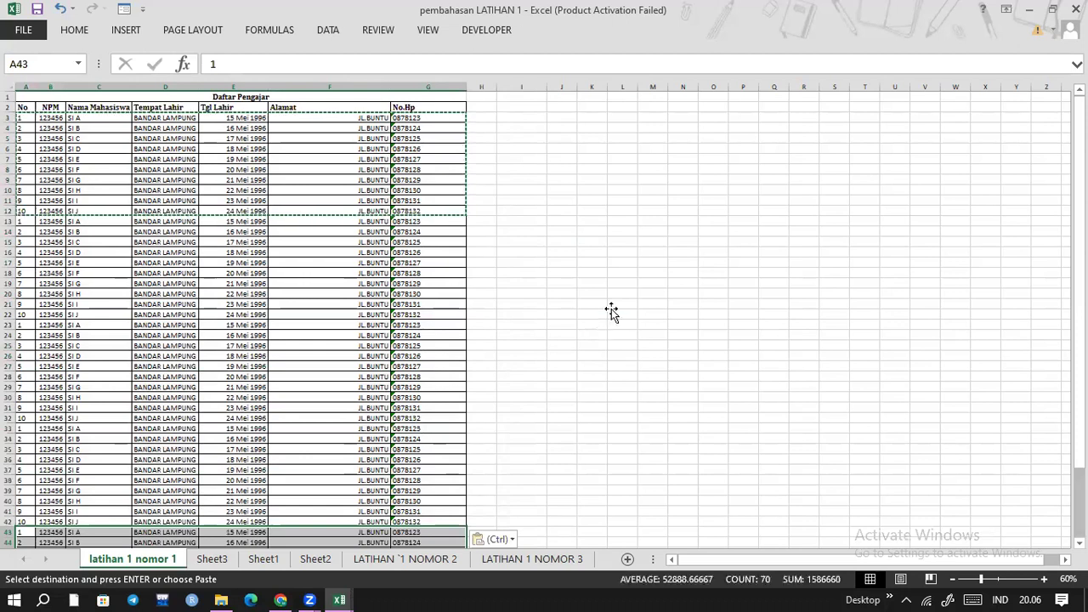
left_click(622, 314)
left_click(653, 200)
left_click(28, 116)
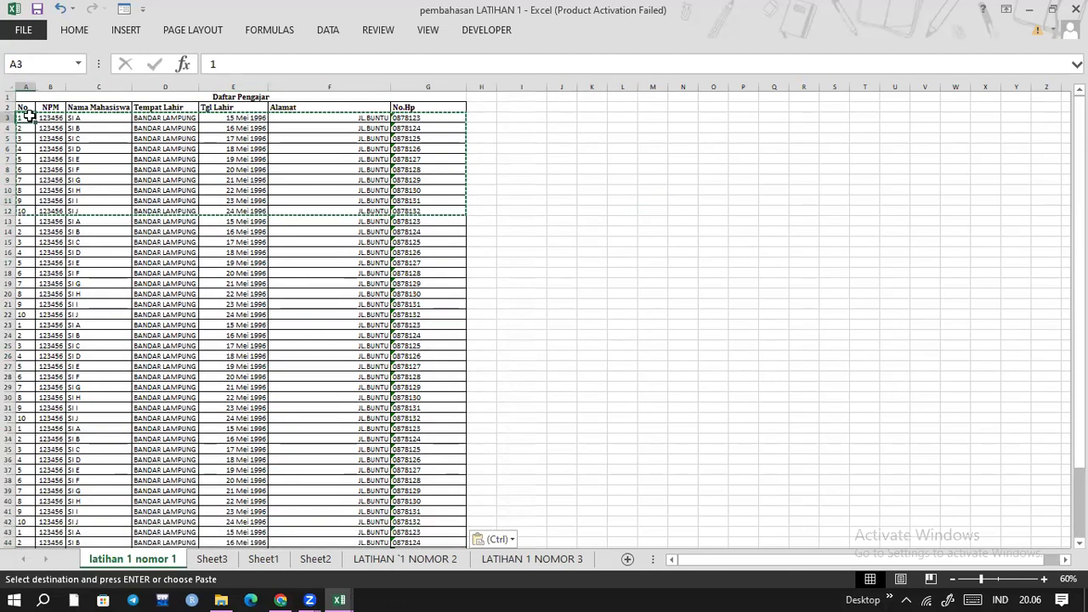
key("Return")
key("Return")
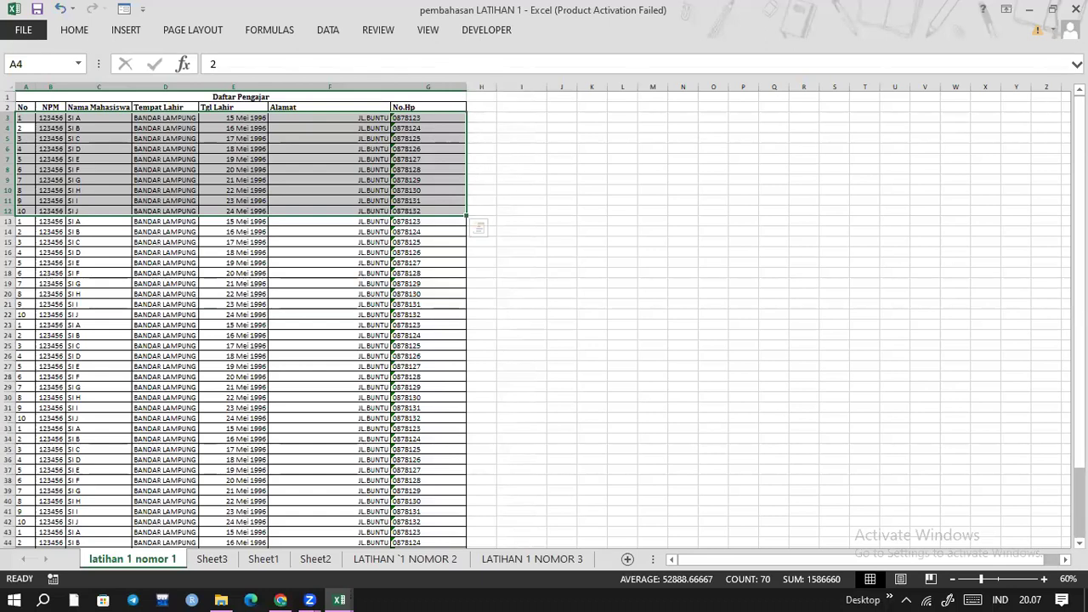
- Examine the end of the lengthened table and the empty cells just below row 52
left_click_drag(960, 200, 443, 546)
left_click_drag(394, 450, 393, 449)
key("Up")
key("Up")
key("Up")
key("Up")
key("Up")
key("Up")
key("Up")
key("Up")
key("Up")
key("Up")
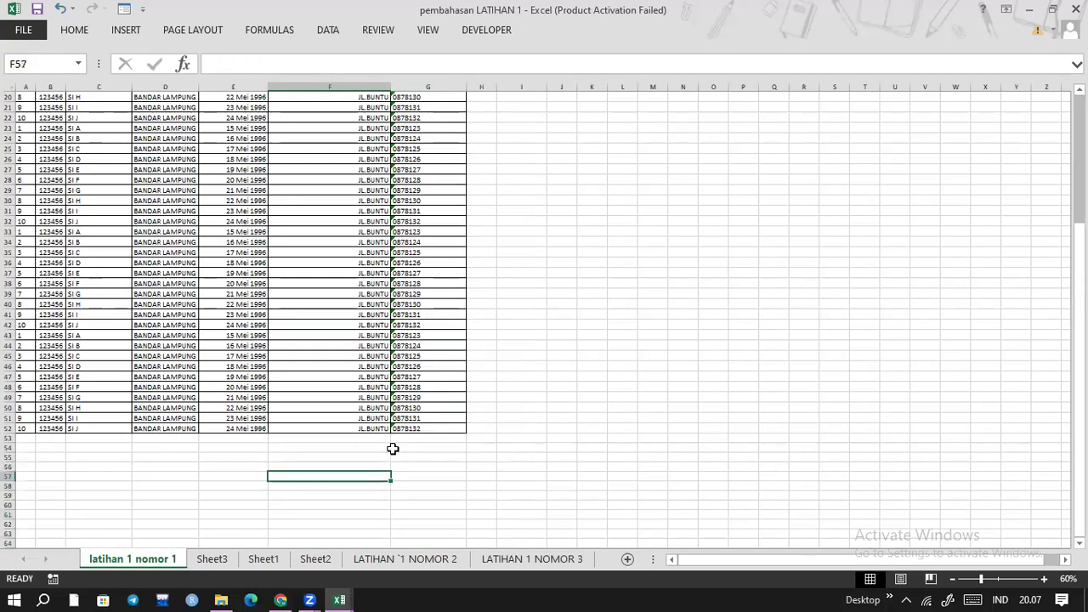
key("Left")
key("Left")
key("Left")
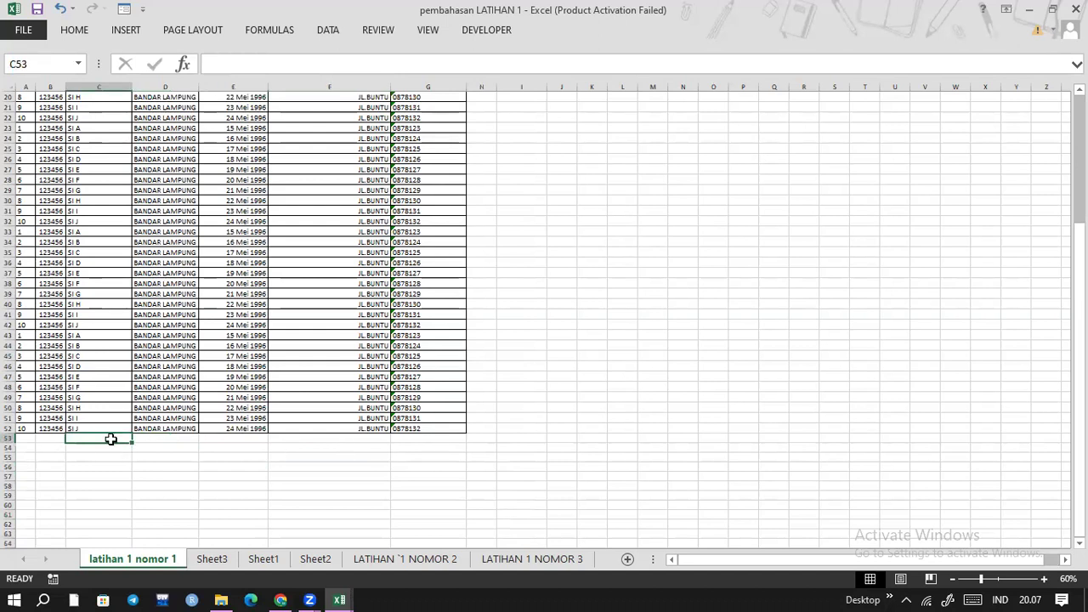
left_click(178, 447)
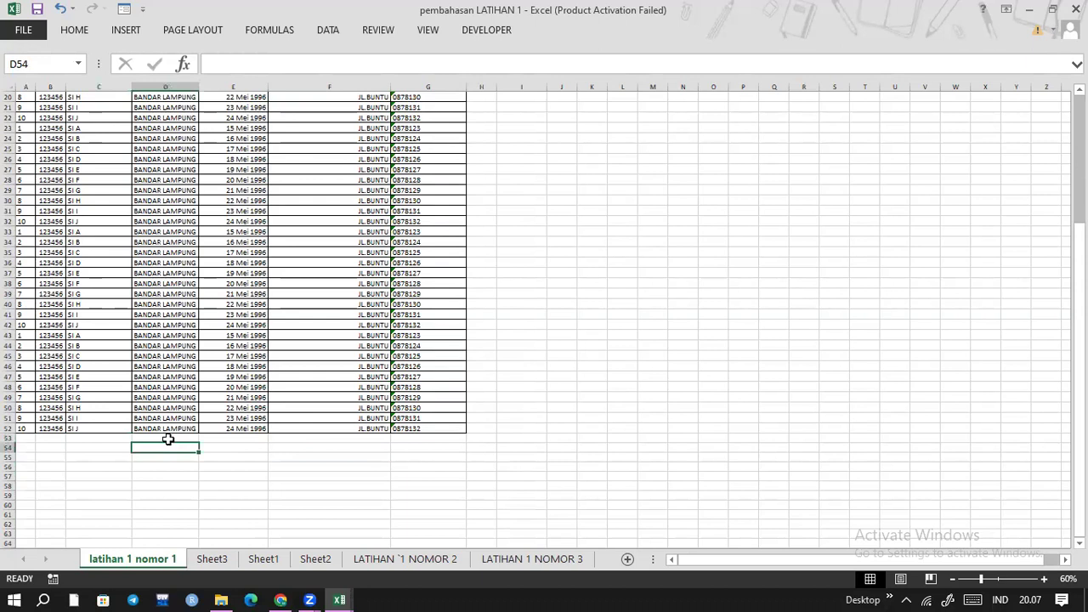
left_click(168, 440)
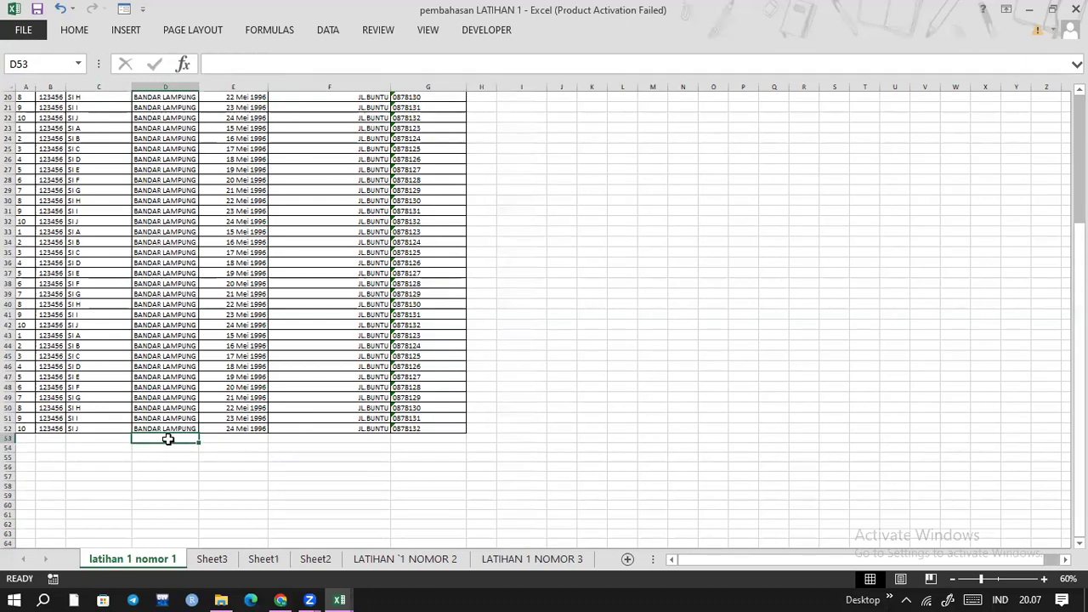
- Try selecting the table from its last cell G52 back up to D2
left_click_drag(26, 429, 327, 427)
left_click_drag(425, 428, 161, 109)
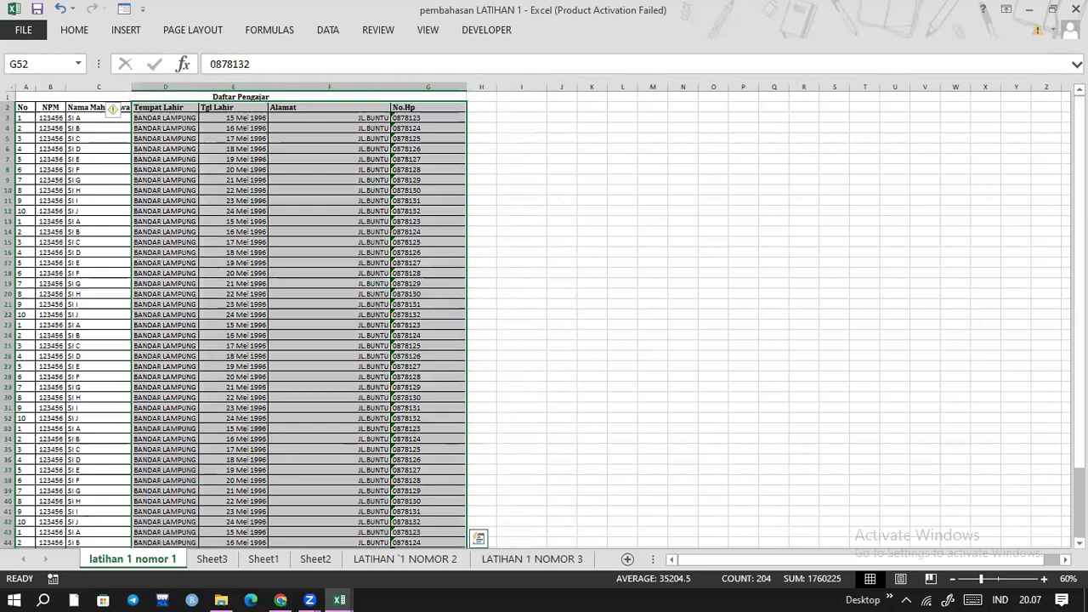
left_click_drag(1080, 255, 1080, 289)
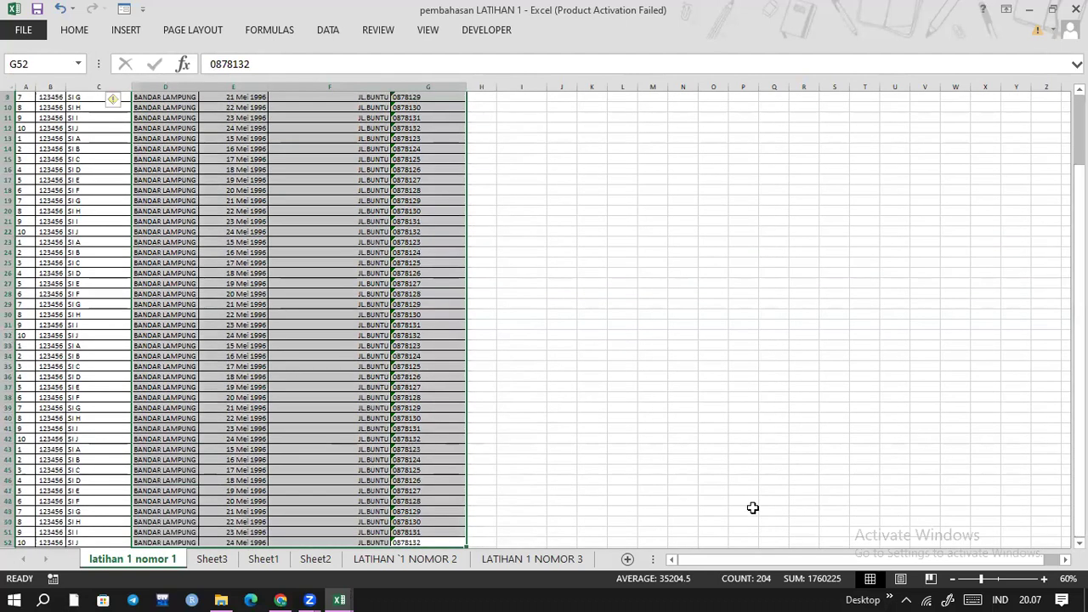
left_click(795, 498)
left_click(592, 509)
- Go back down past the end of the table and select its last cell, G52
key("Down")
key("Down")
key("Down")
key("Down")
key("Down")
key("Down")
key("Down")
key("Down")
key("Down")
key("Down")
key("Down")
key("Down")
key("Down")
key("Down")
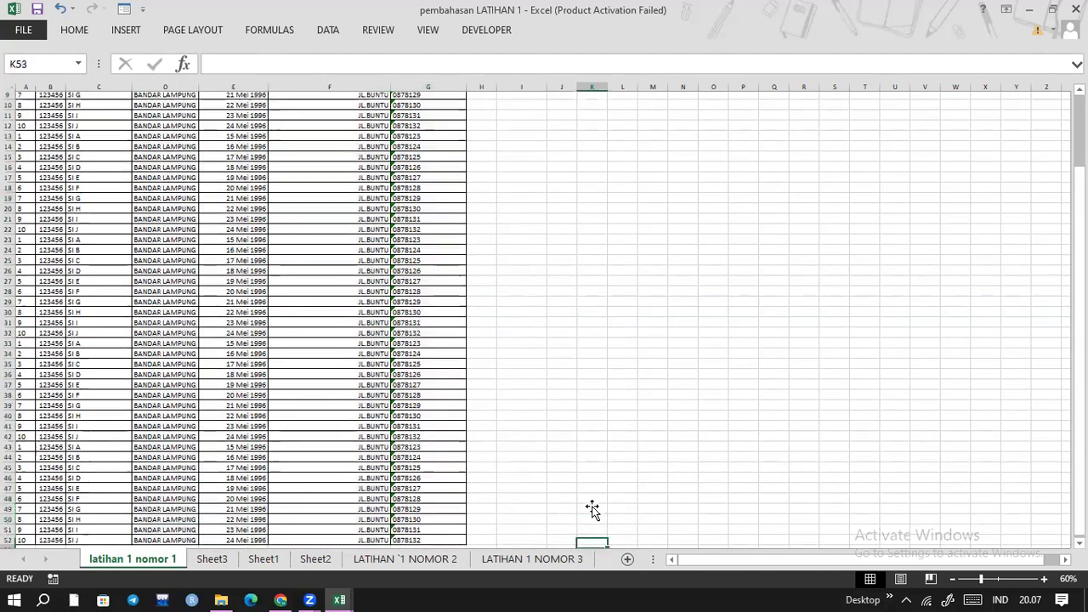
key("Down")
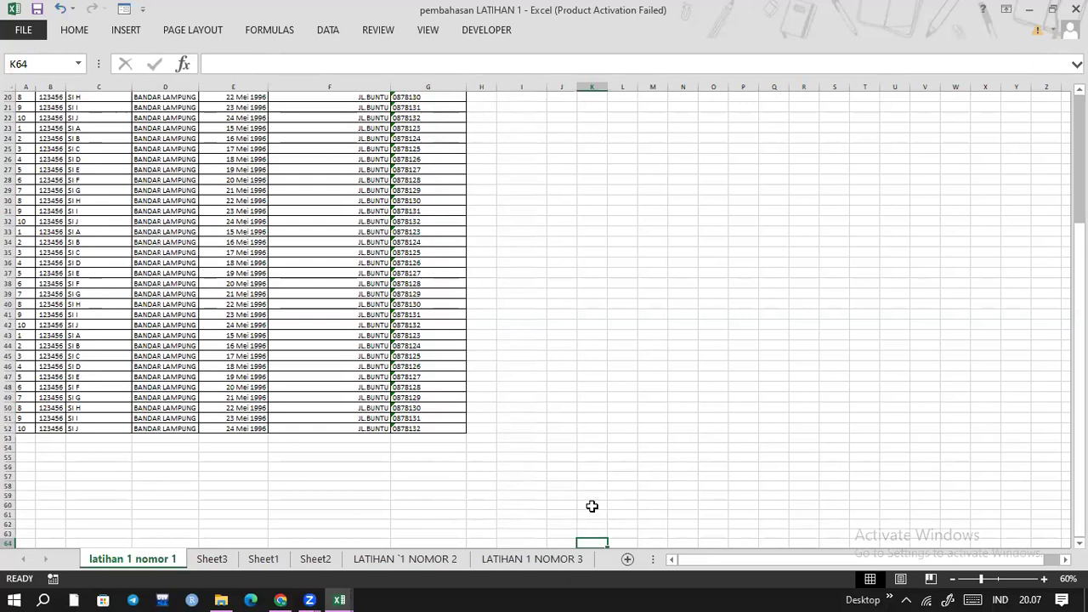
left_click(352, 495)
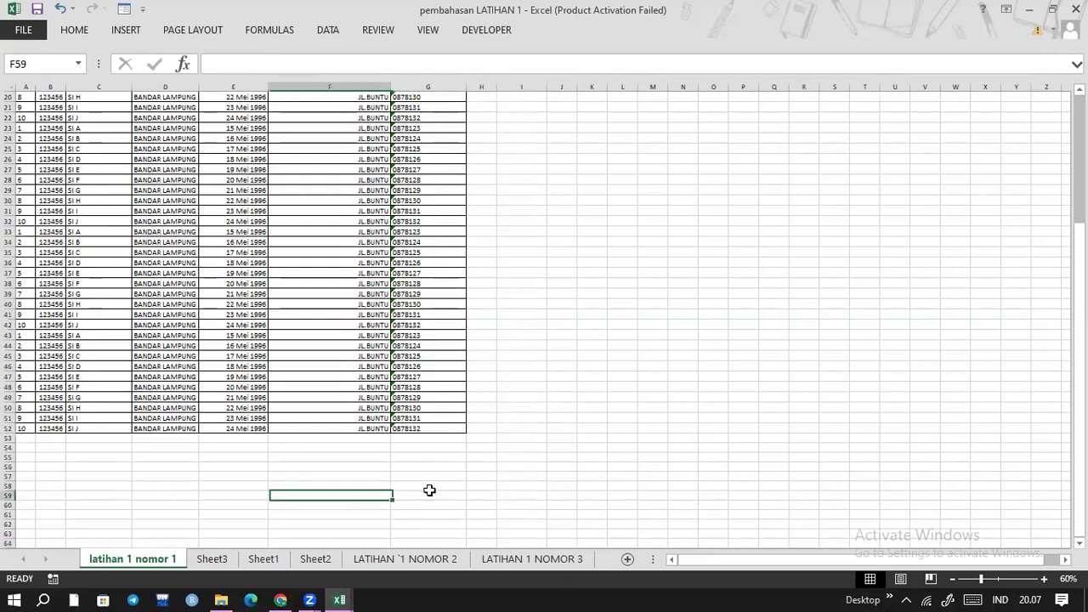
left_click(455, 428)
- Select the last table row from B52 to G52
left_click(39, 429)
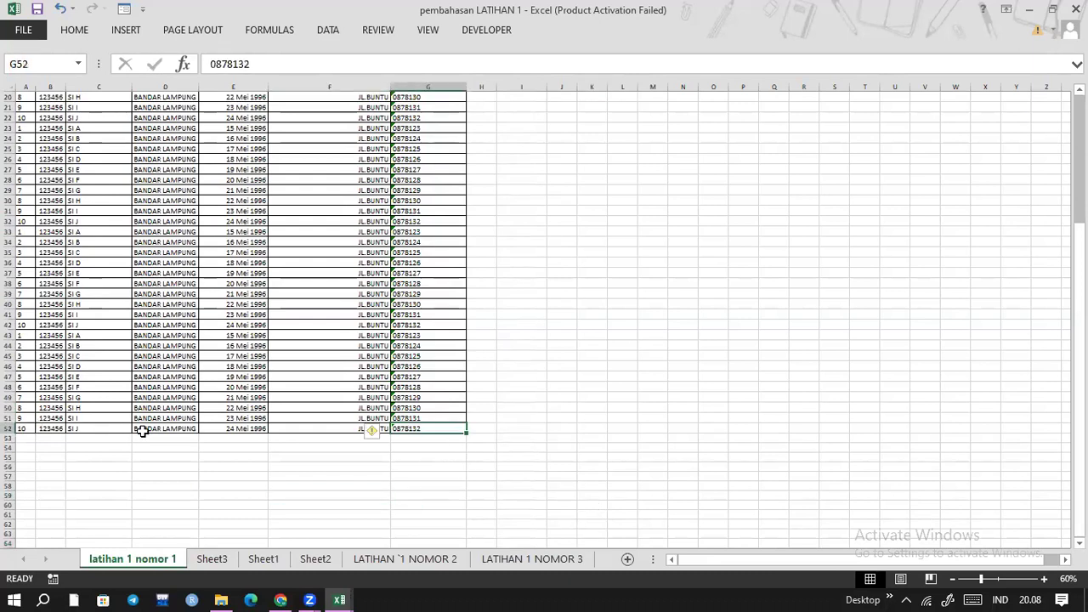
key("shift+Up")
key("shift+Up")
key("shift+Right")
key("shift+Right")
key("shift+Right")
key("shift+Right")
key("shift+Right")
key("shift+Up")
key("shift+Up")
key("shift+Up")
key("shift+Up")
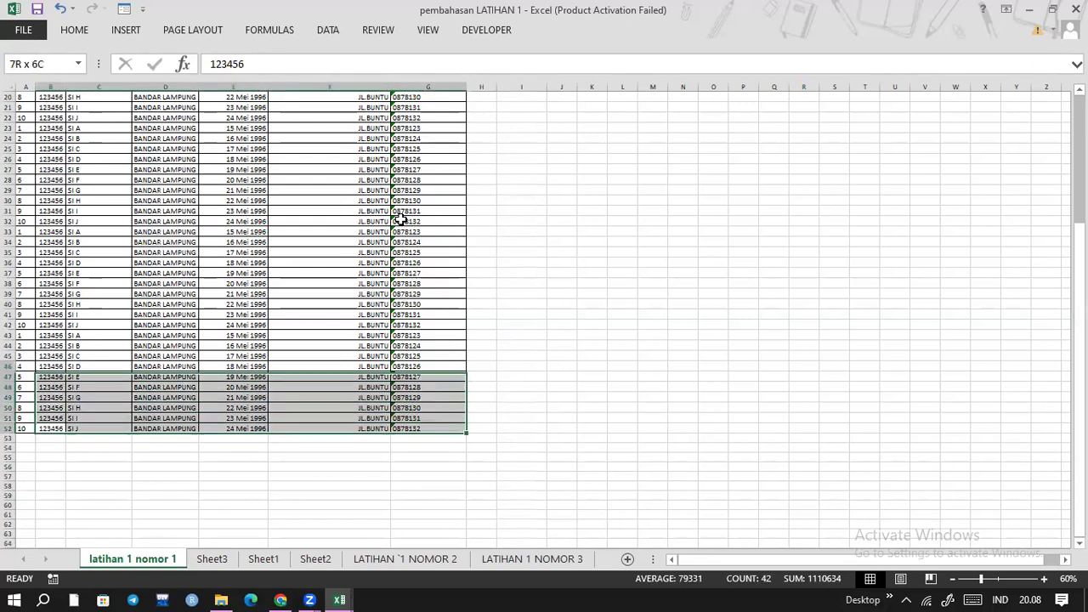
key("shift+Down")
key("shift+Down")
key("shift+Down")
key("shift+Down")
key("shift+Down")
key("shift+Down")
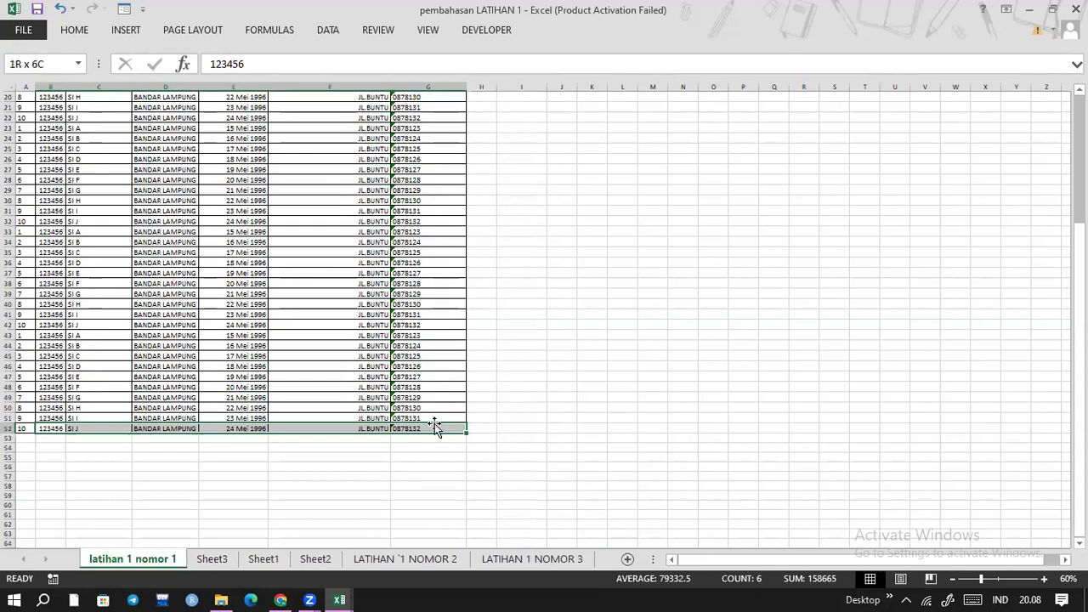
- Extend the selection from the last table row upward through row 28, keeping columns B to G
key("shift+Up")
key("shift+Up")
key("shift+Up")
key("shift+Up")
key("shift+Up")
key("shift+Up")
key("shift+Up")
key("shift+Up")
key("shift+Up")
key("shift+Up")
key("shift+Up")
key("shift+Up")
key("shift+Up")
key("shift+Up")
key("shift+Up")
key("shift+Up")
key("shift+Up")
key("shift+Up")
key("shift+Up")
key("shift+Up")
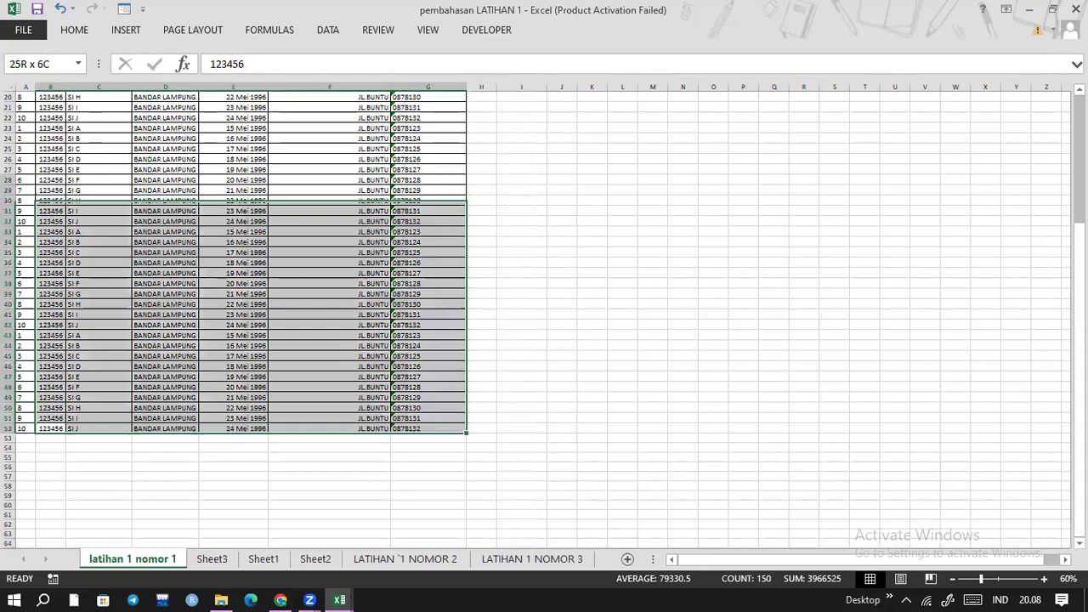
- Shrink the selection back down to the last table row, B52 to G52
key("shift+Down")
key("shift+Down")
key("shift+Down")
key("shift+Down")
key("shift+Down")
key("shift+Down")
key("shift+Down")
key("shift+Down")
key("shift+Down")
key("shift+Down")
key("shift+Down")
key("shift+Down")
key("shift+Down")
key("shift+Down")
key("shift+Down")
key("shift+Down")
key("shift+Down")
key("shift+Down")
key("shift+Down")
key("shift+Down")
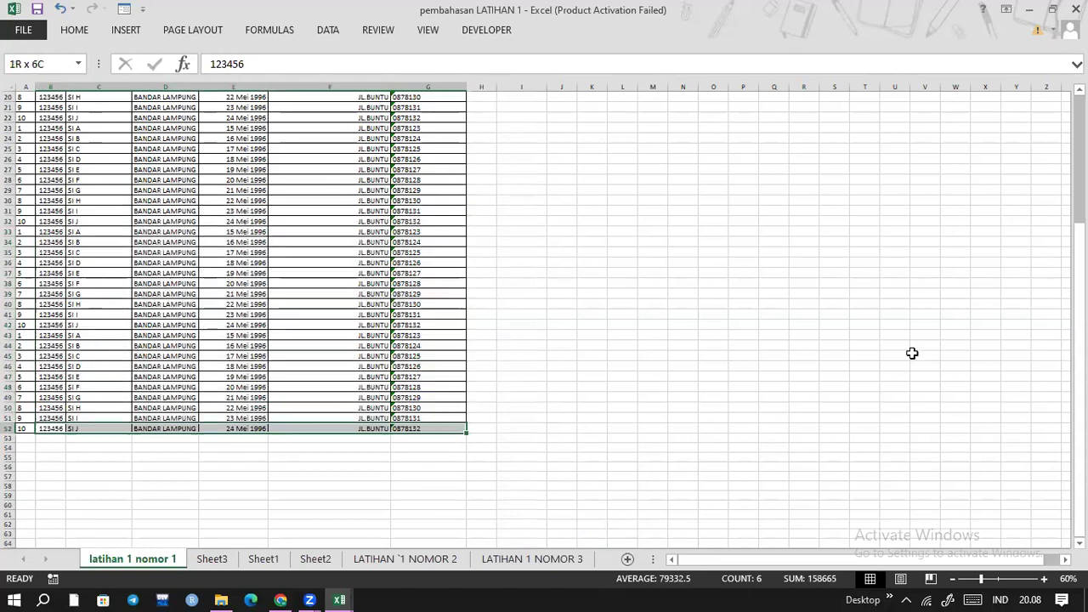
- Enter the test letters h in C53 and i in C54, directly below the end of the table
scroll(73, 481, "up", 6)
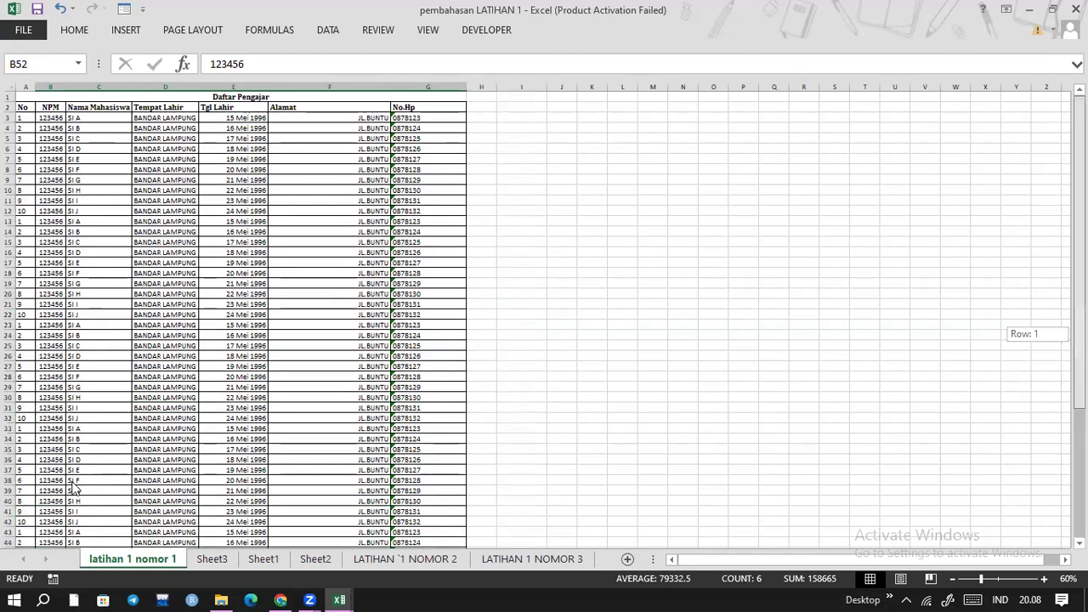
scroll(73, 486, "down", 6)
scroll(92, 522, "up", 1)
left_click(98, 479)
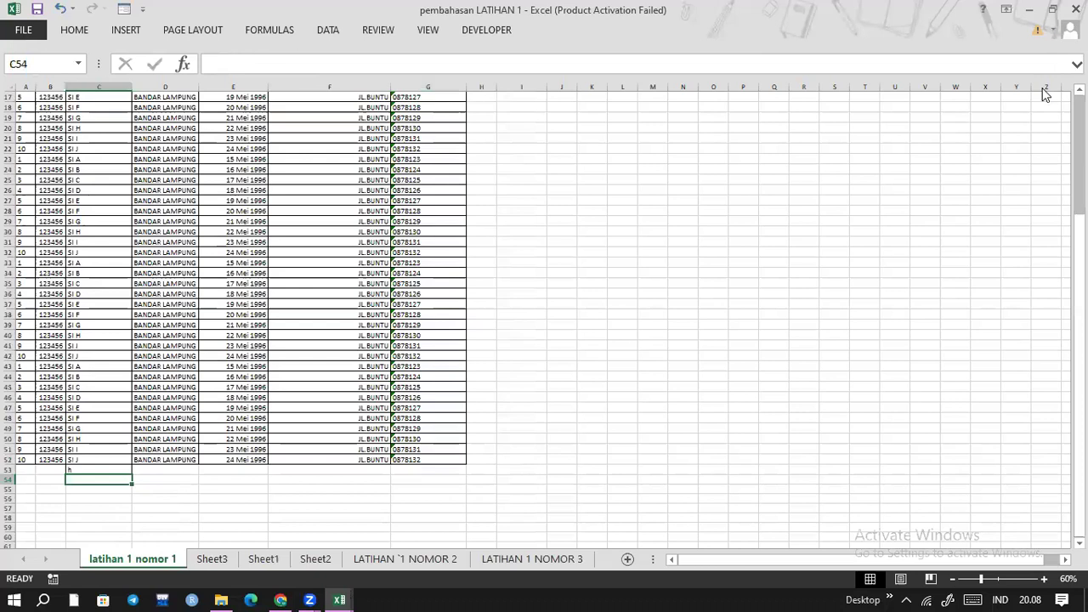
type("l")
key("Return")
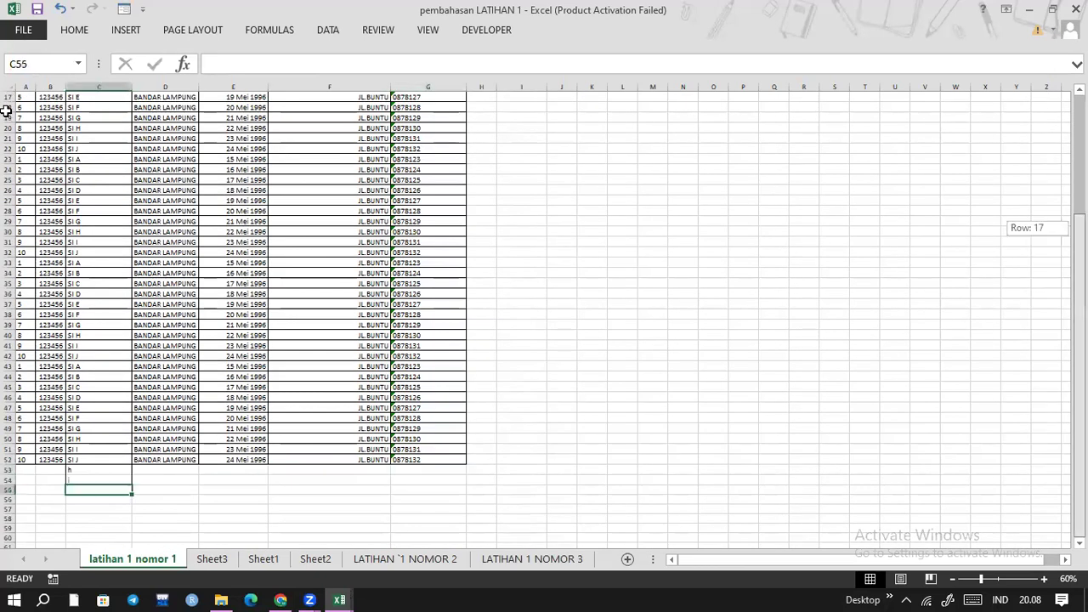
- Fill rows 1 to 3, covering the title, the column headings and the first record, with green
scroll(6, 111, "up", 6)
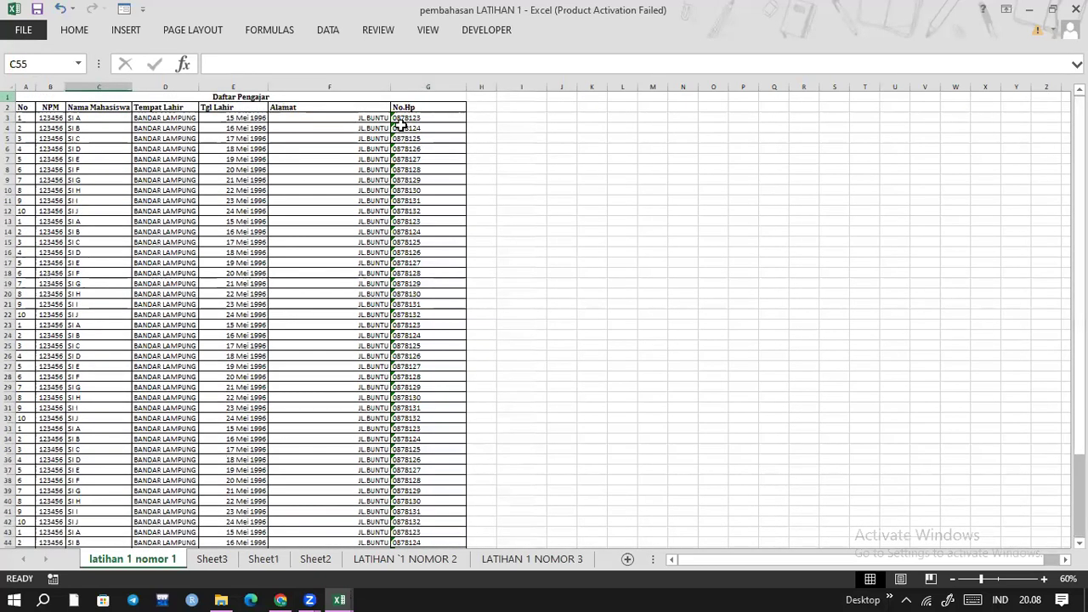
left_click_drag(7, 97, 7, 107)
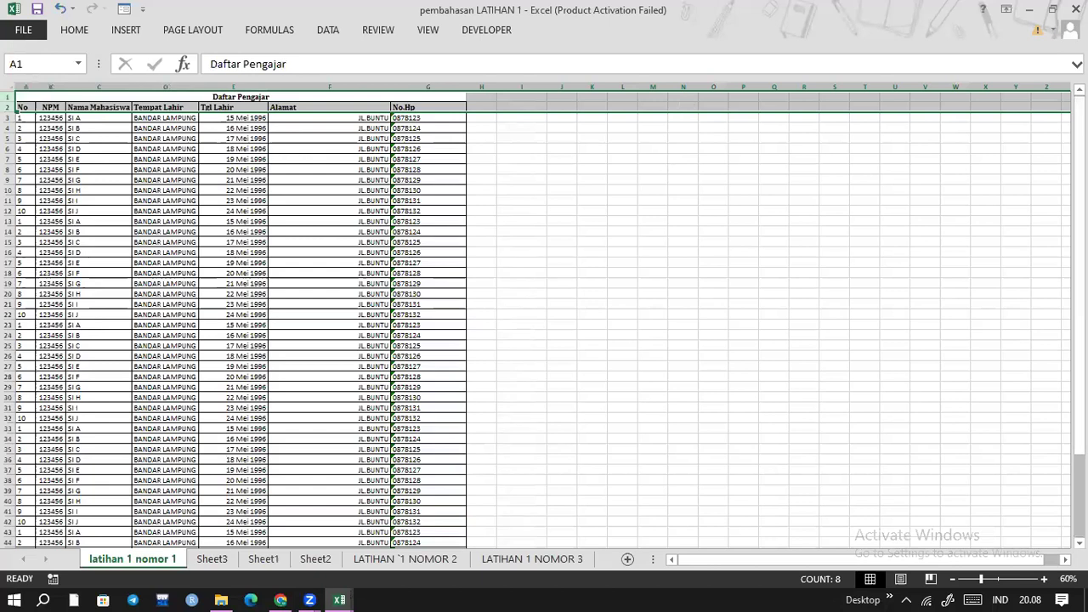
left_click_drag(1078, 111, 1078, 174)
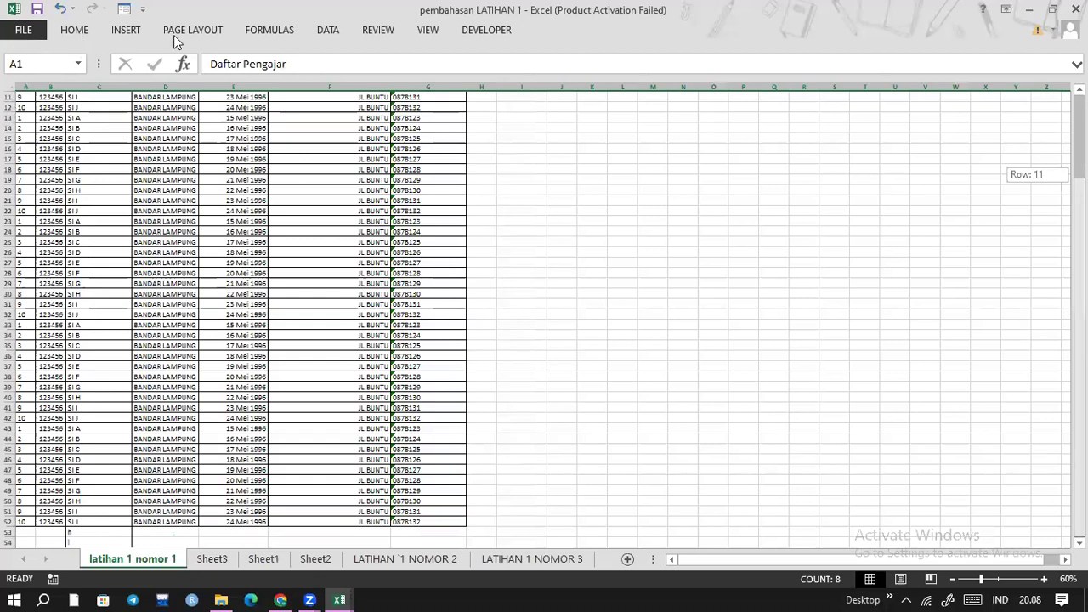
scroll(251, 84, "up", 4)
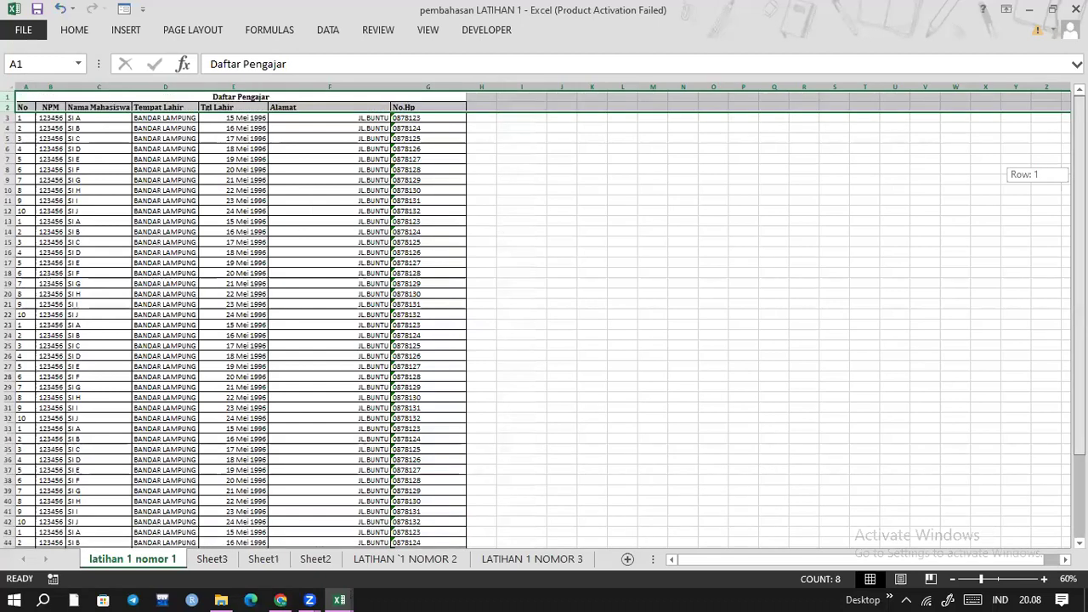
key("shift+Down")
left_click(74, 29)
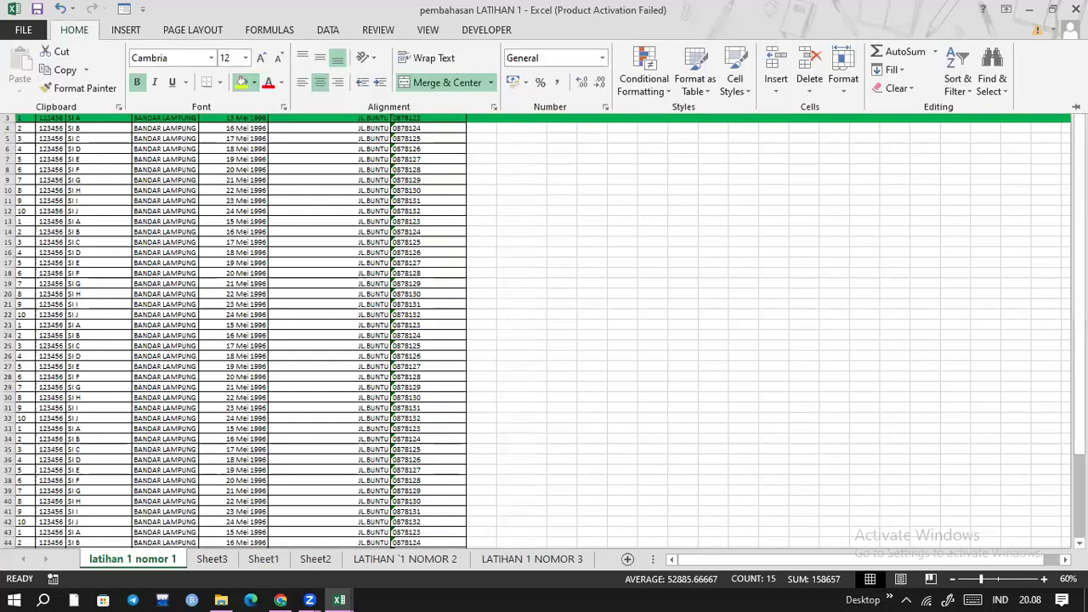
key("Escape")
scroll(620, 93, "down", 3)
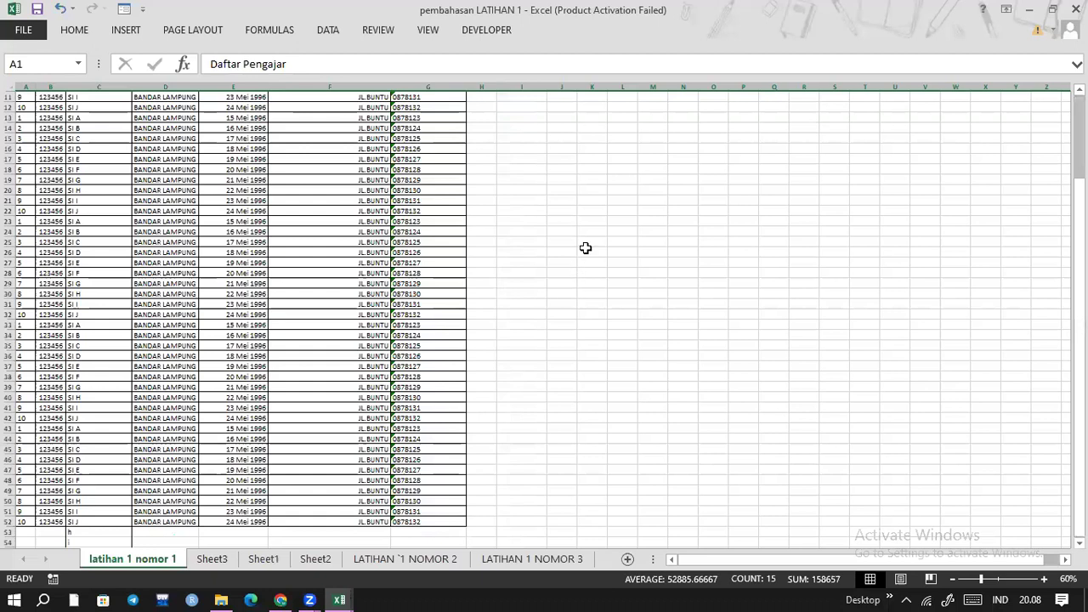
scroll(420, 200, "up", 3)
key("ctrl+z")
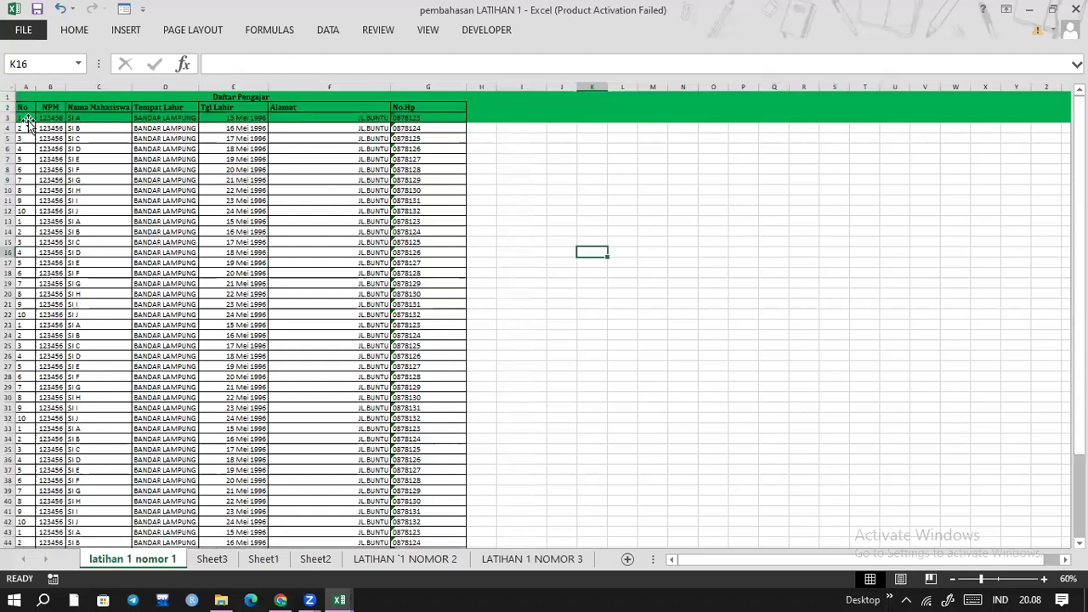
- Select row 4 and freeze the green rows 1 to 3 above it with Freeze Panes
left_click_drag(28, 121, 498, 121)
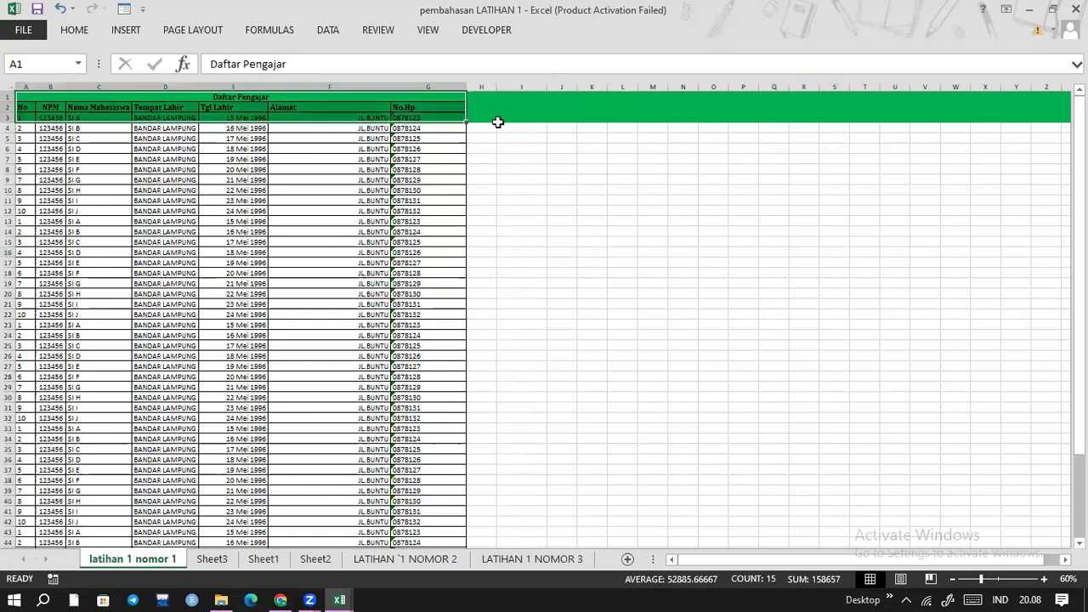
left_click(8, 128)
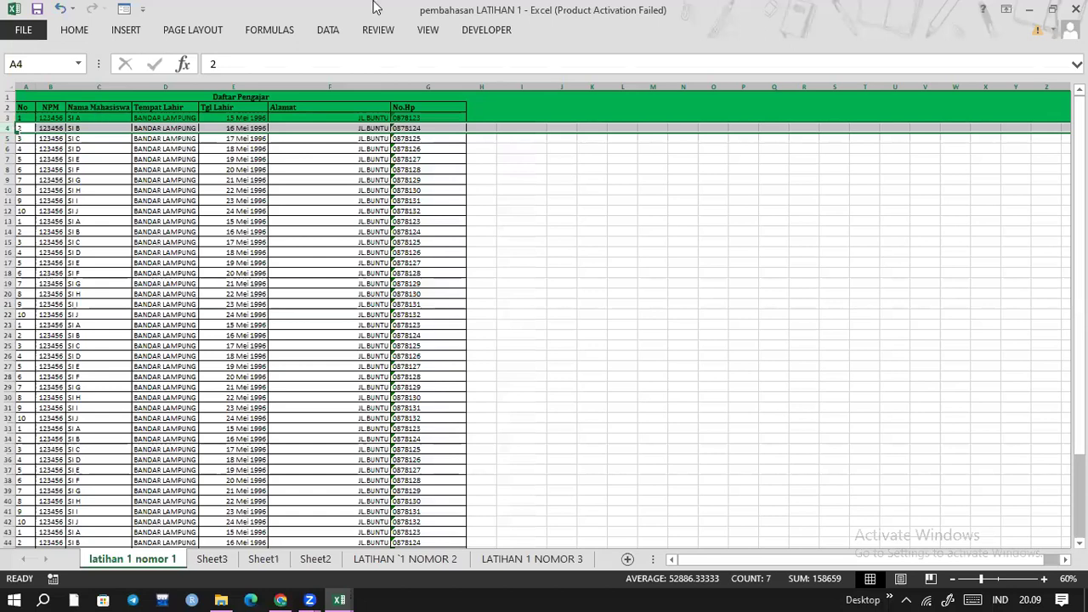
left_click(427, 30)
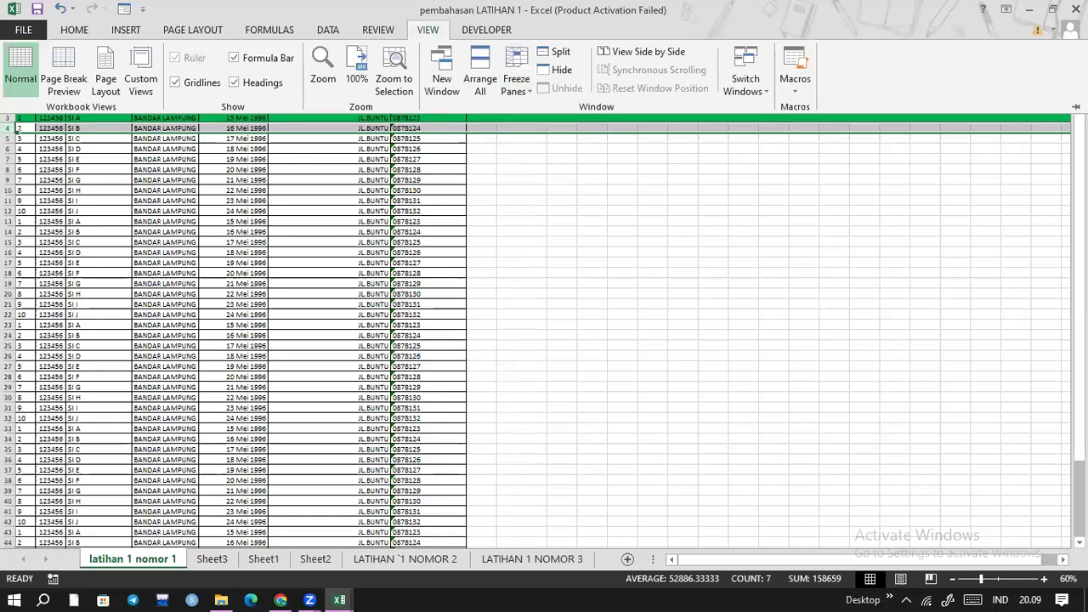
scroll(801, 339, "up", 1)
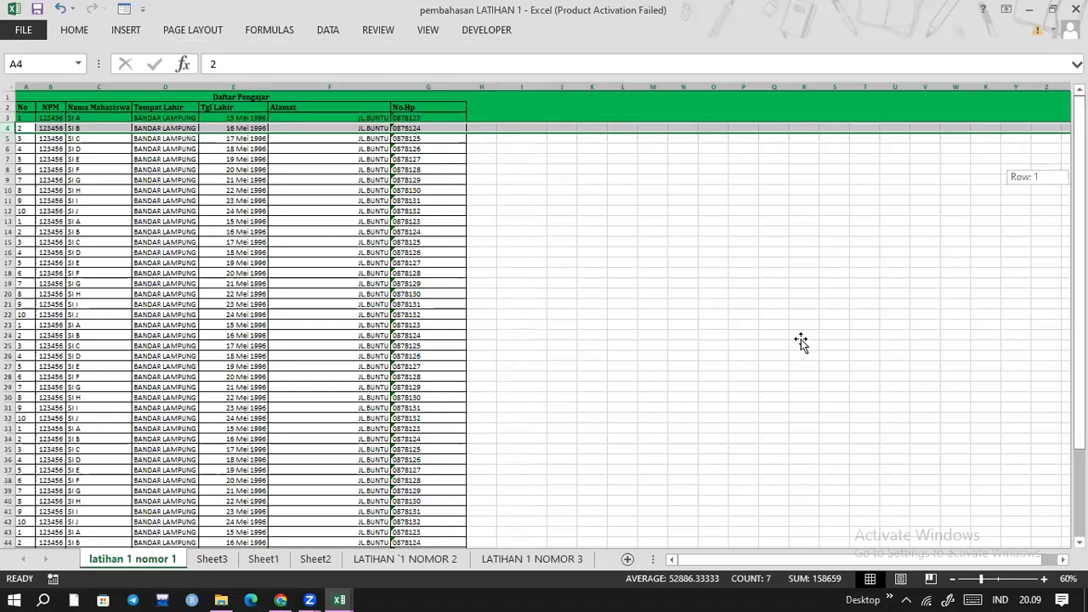
- Check how the frozen rows 1 to 3 behave when going down past the table to row 130 and back up
scroll(801, 340, "down", 3)
left_click(801, 339)
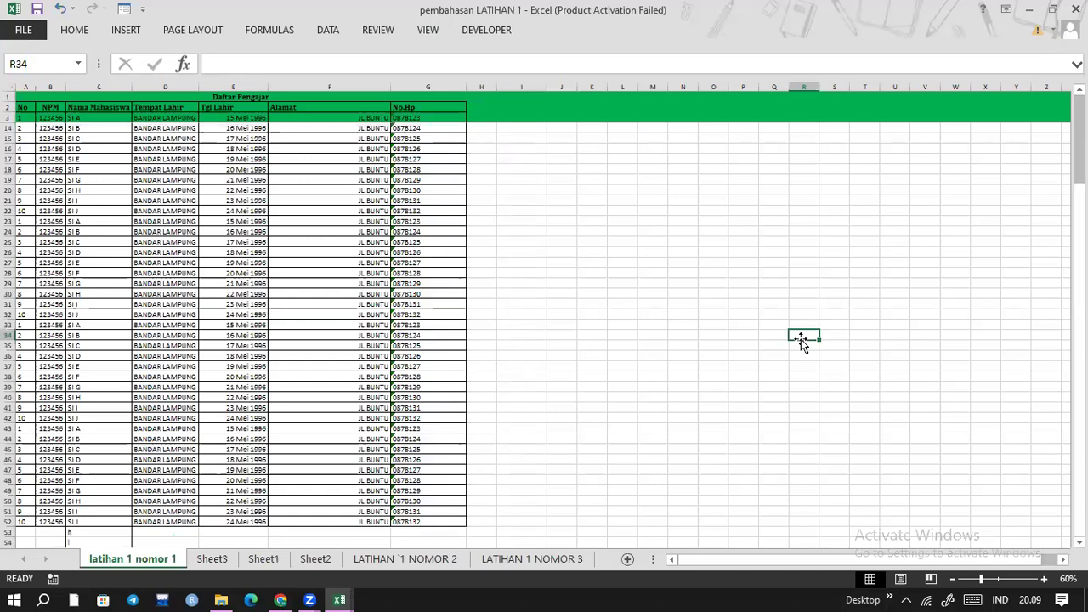
key("ctrl+End")
key("Down")
key("Down")
key("Down")
key("Down")
key("Down")
key("Down")
key("Down")
key("Down")
key("Down")
key("Down")
key("Down")
key("Down")
key("Down")
key("Down")
key("Down")
key("Down")
key("Down")
key("Down")
key("Down")
key("Down")
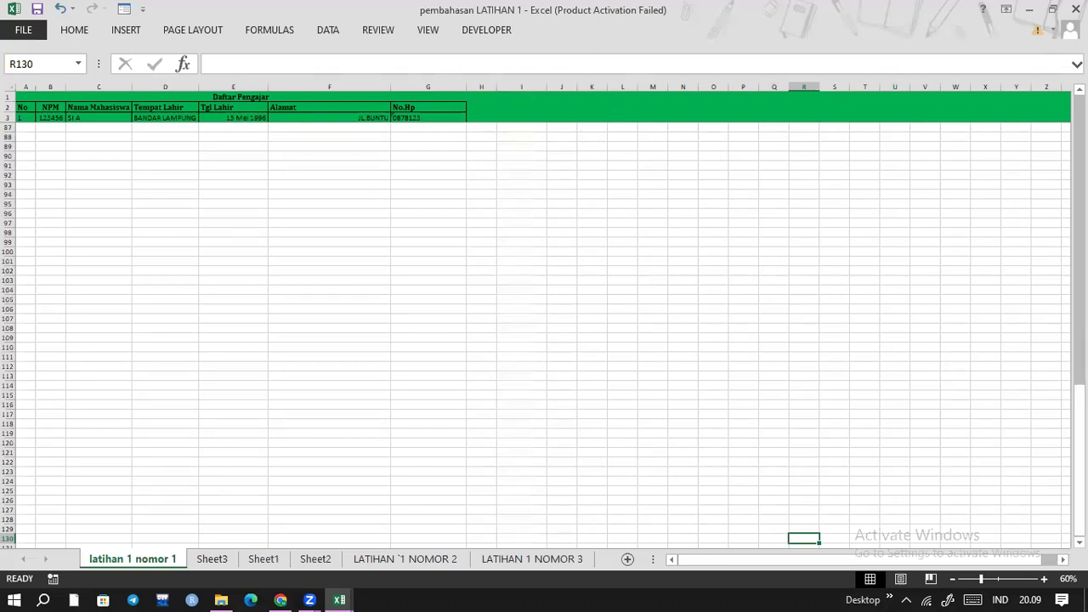
left_click_drag(1079, 459, 1079, 382)
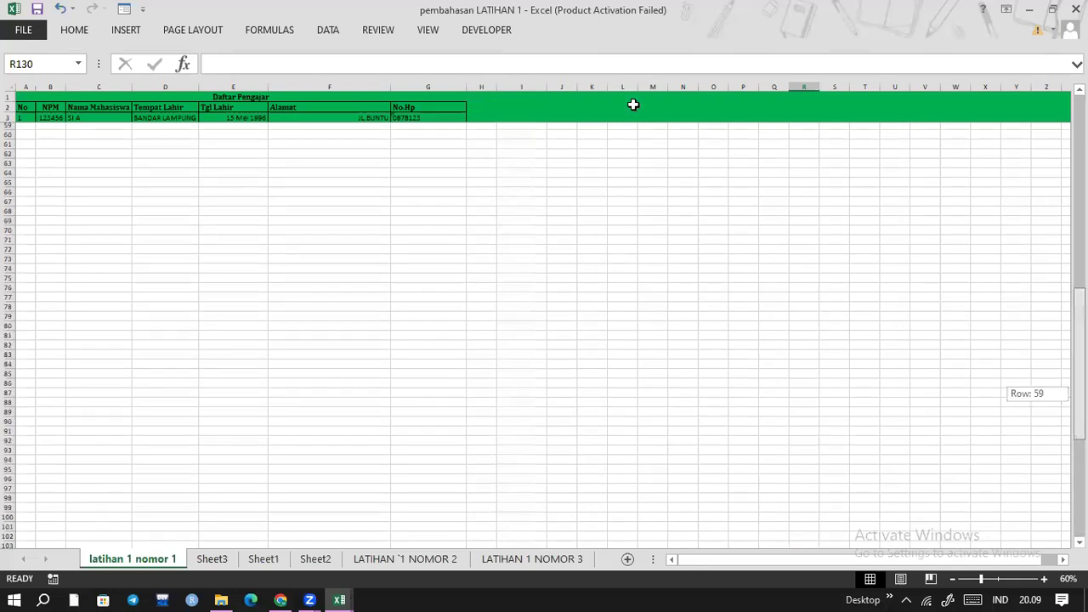
left_click_drag(1079, 366, 1079, 170)
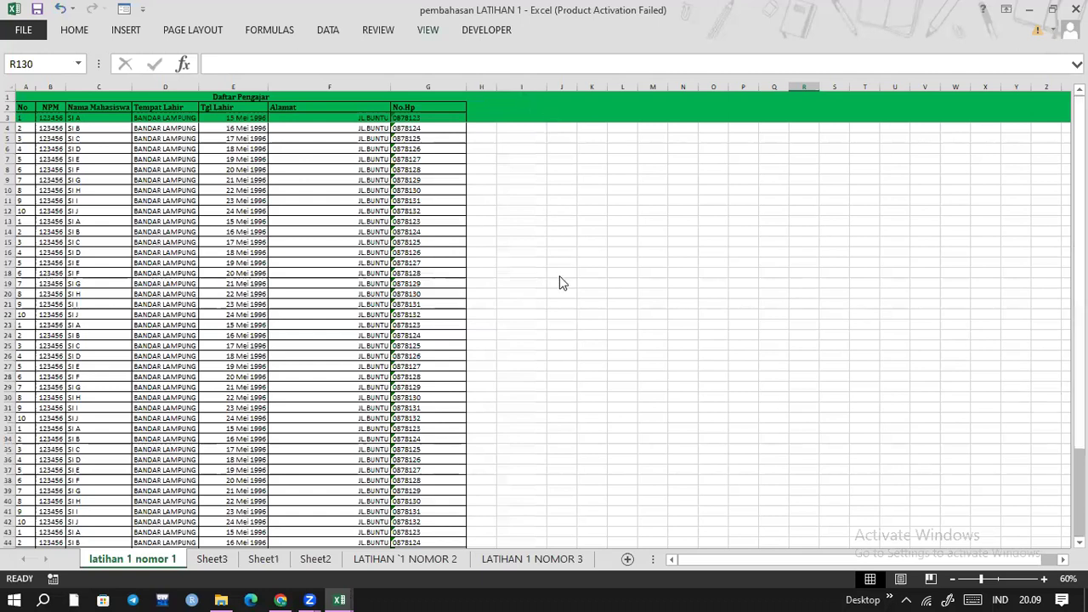
- Unfreeze the panes holding rows 1 to 3
key("alt+w")
key("f")
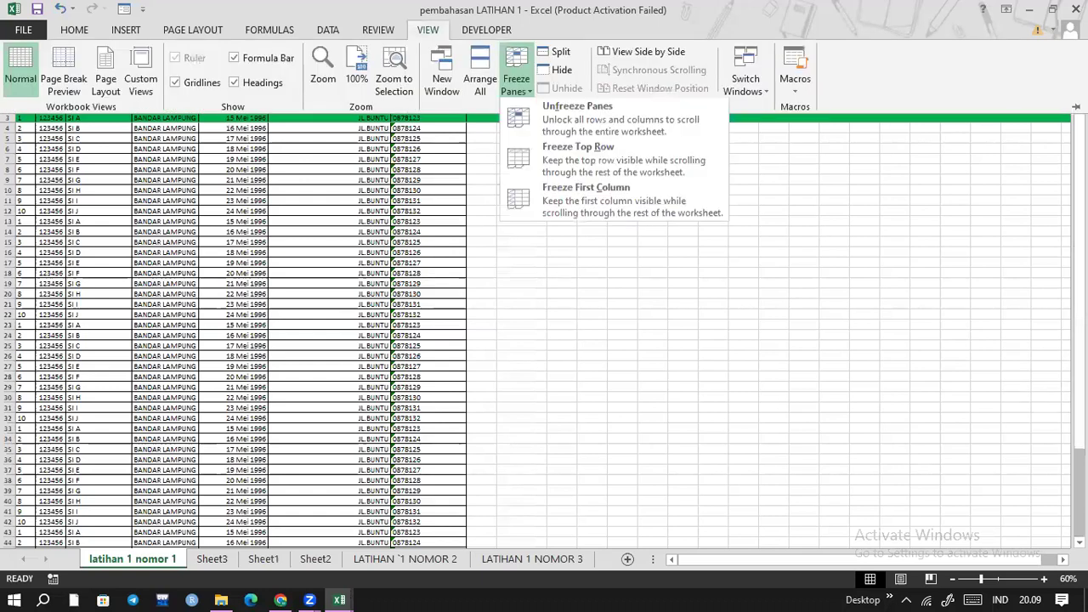
key("r")
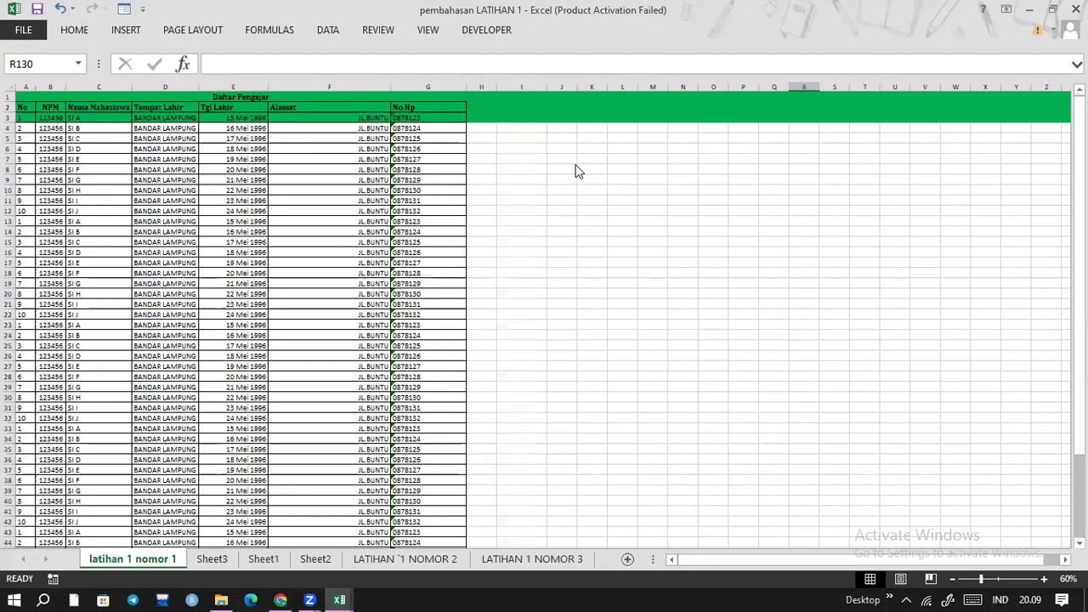
- Freeze only the worksheet's top row, which holds the Daftar Pengajar title
key("alt+w")
key("f")
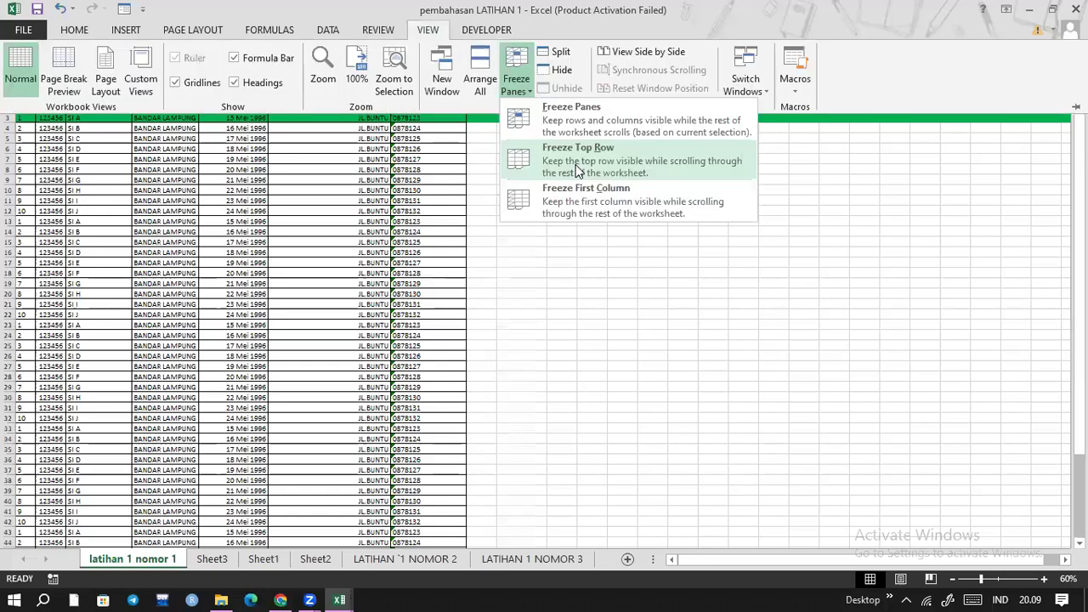
key("r")
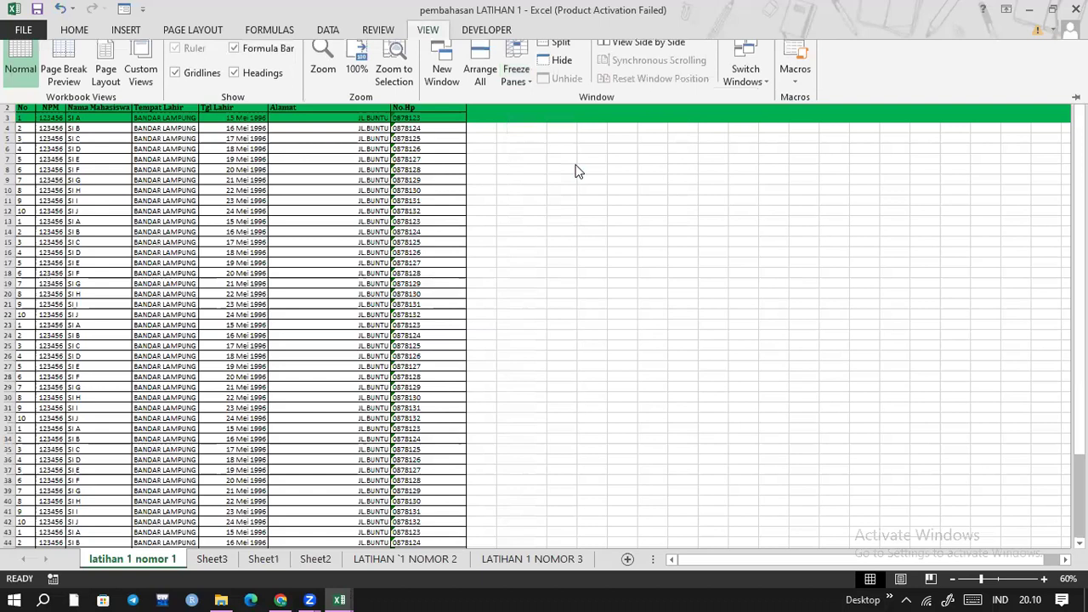
key("alt+w")
key("f")
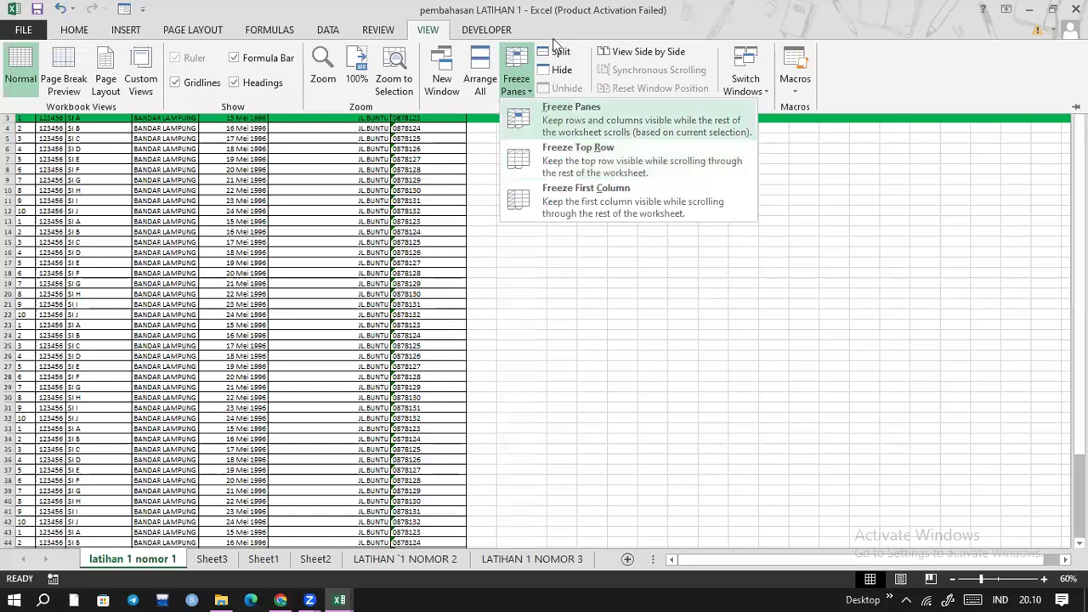
left_click(499, 68)
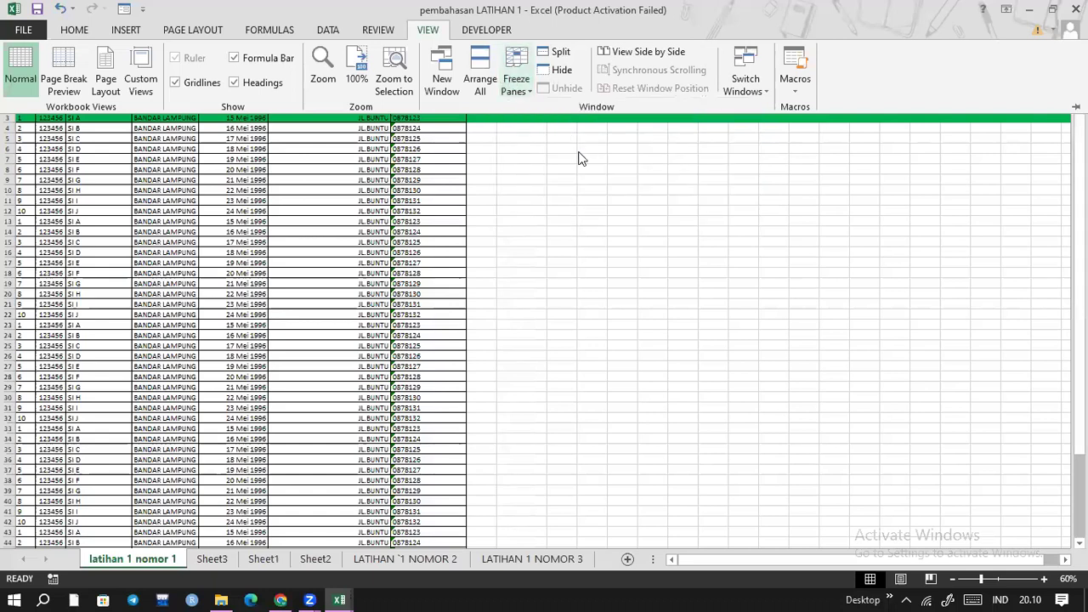
key("alt+w")
key("f")
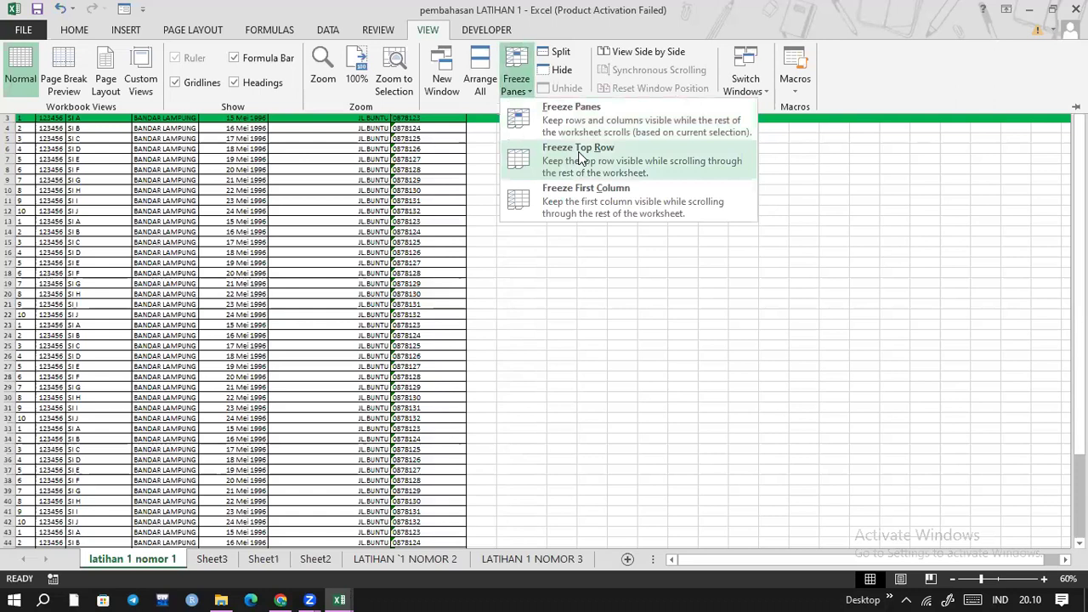
left_click(581, 158)
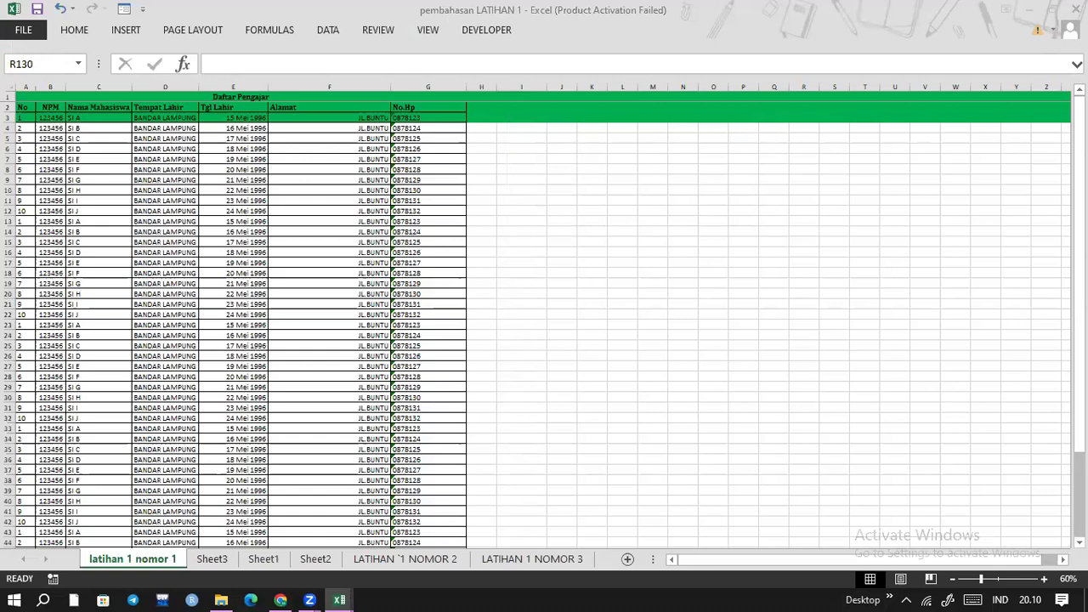
- Check how the frozen title row behaves while moving down column O past the table to row 107
left_click(718, 302)
key("Down")
key("Down")
key("Down")
key("Down")
key("Down")
key("Down")
key("Down")
key("Down")
key("Down")
key("Down")
key("Down")
key("Down")
key("Down")
key("Down")
key("Down")
key("Down")
key("Down")
key("Down")
key("Down")
key("Down")
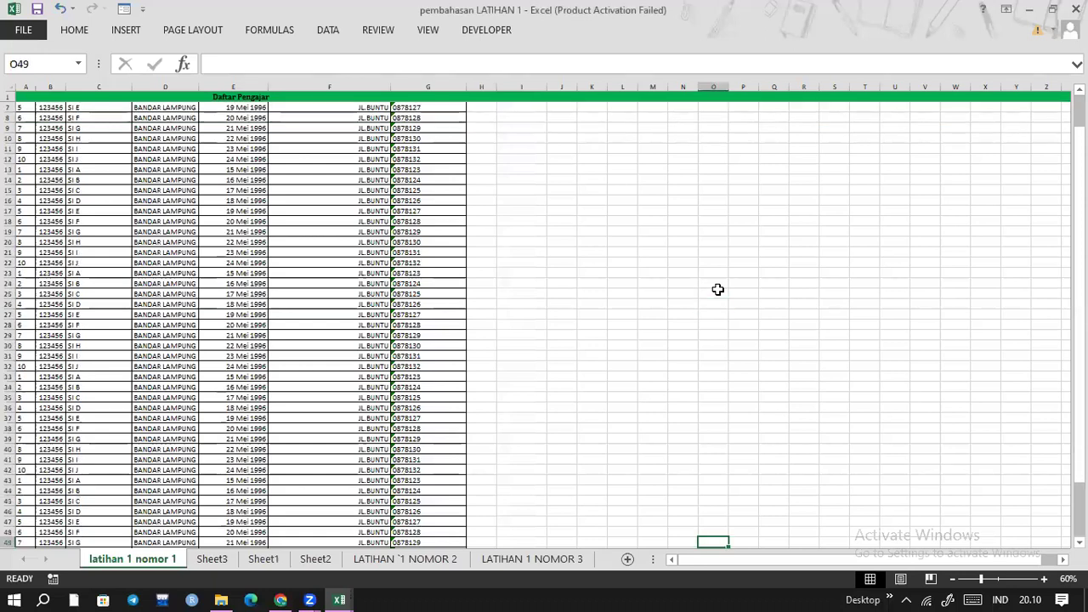
key("Down")
key("Down")
key("Down")
key("Down")
key("Down")
key("Down")
key("Down")
key("Down")
key("Down")
key("Down")
key("Down")
key("Down")
key("Down")
key("Down")
key("Down")
key("Down")
key("Down")
key("Down")
key("Down")
key("Down")
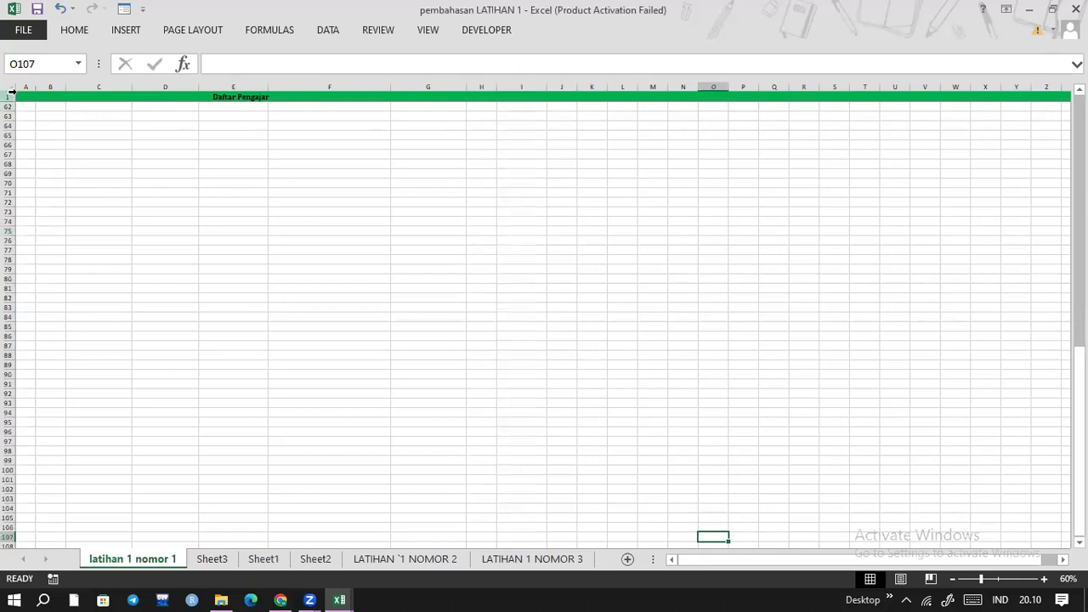
- Unfreeze the top row and return to the start of the table
left_click(428, 29)
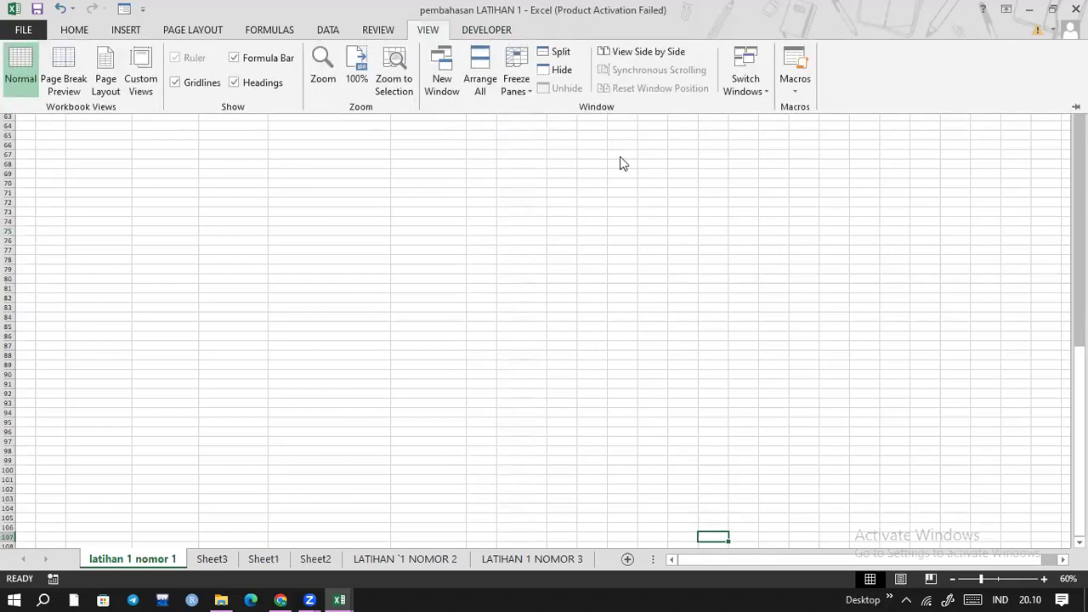
left_click(622, 163)
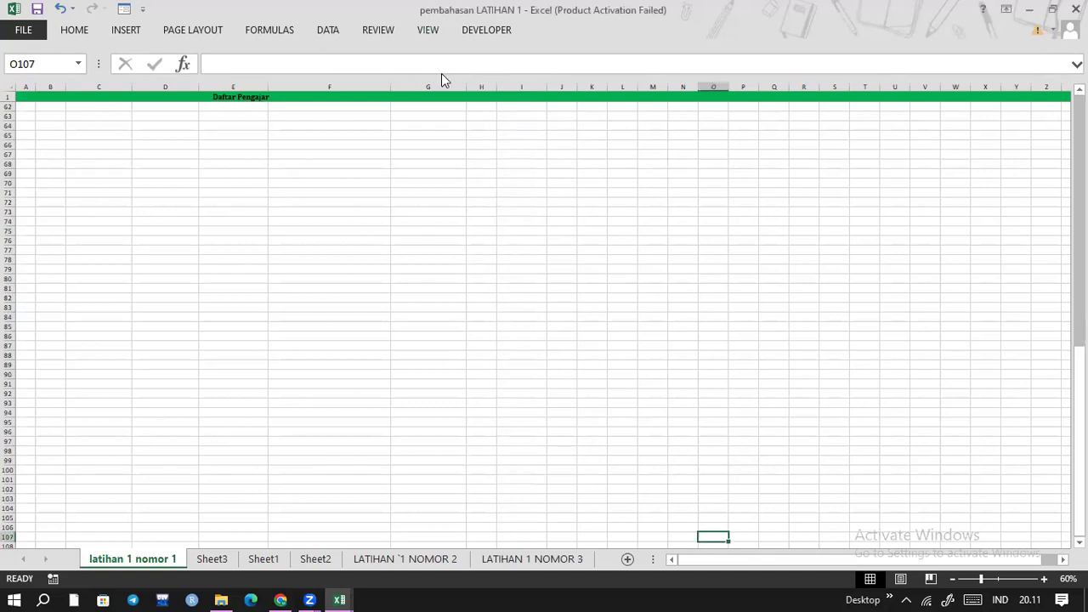
left_click(427, 30)
- Freeze only the worksheet's first column, which holds the No numbering
key("alt+w")
key("f")
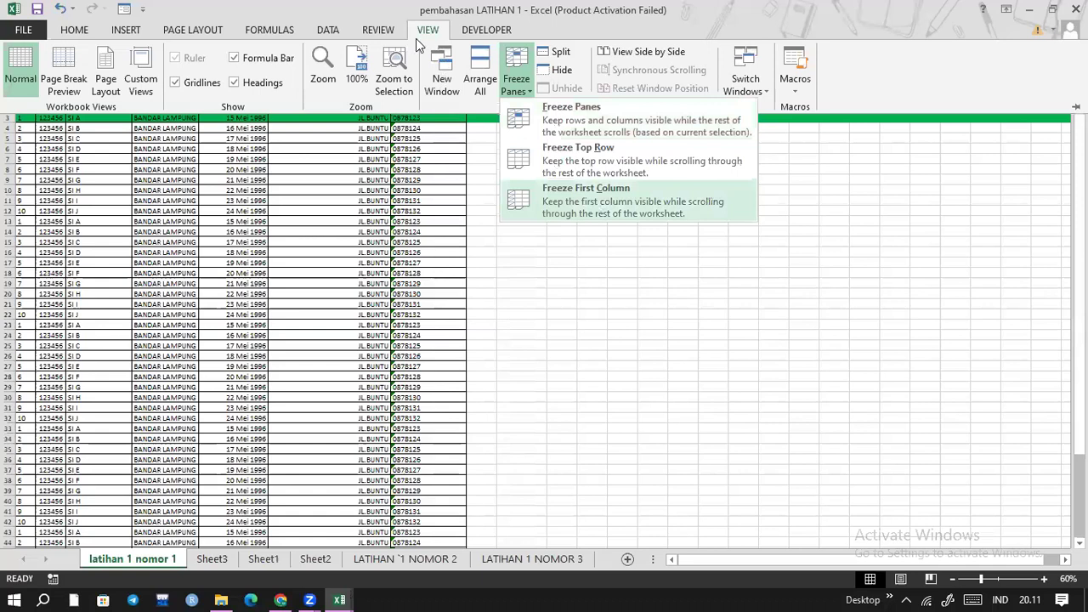
left_click(602, 188)
double_click(429, 29)
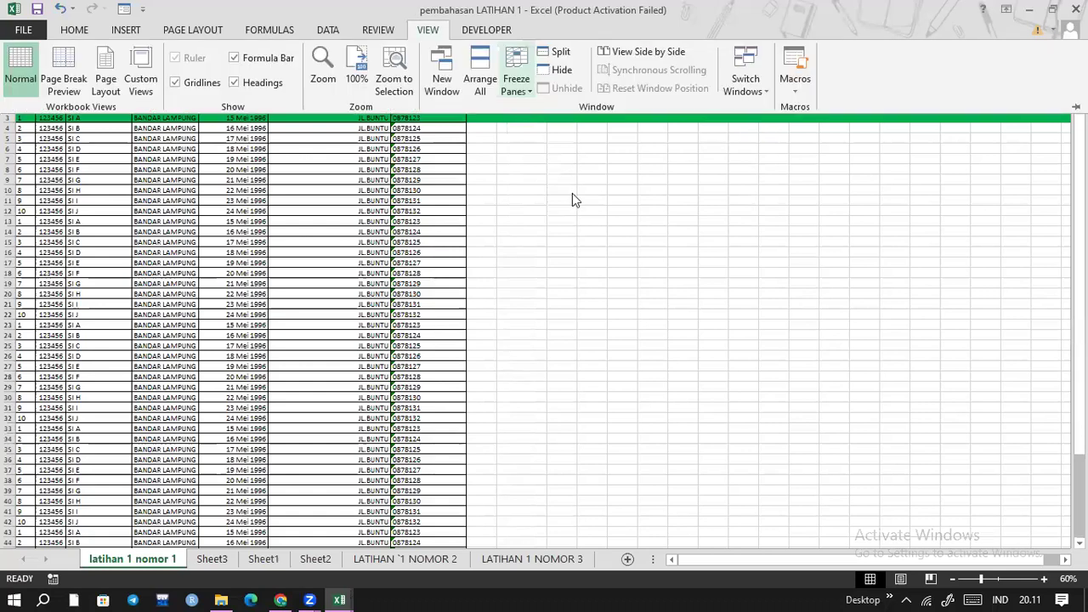
key("alt+w")
key("f")
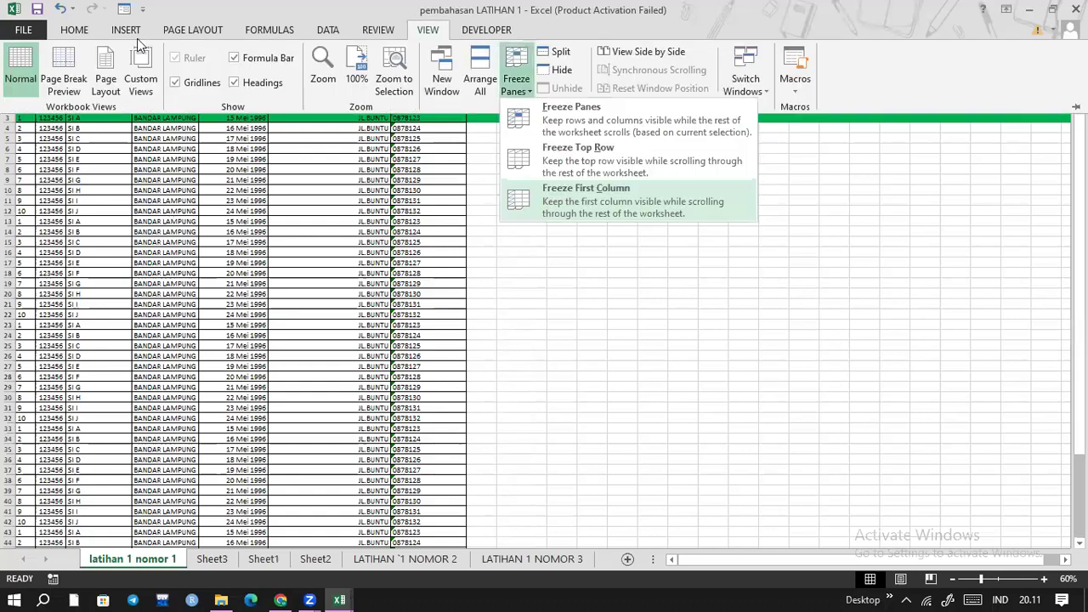
key("Escape")
key("Escape")
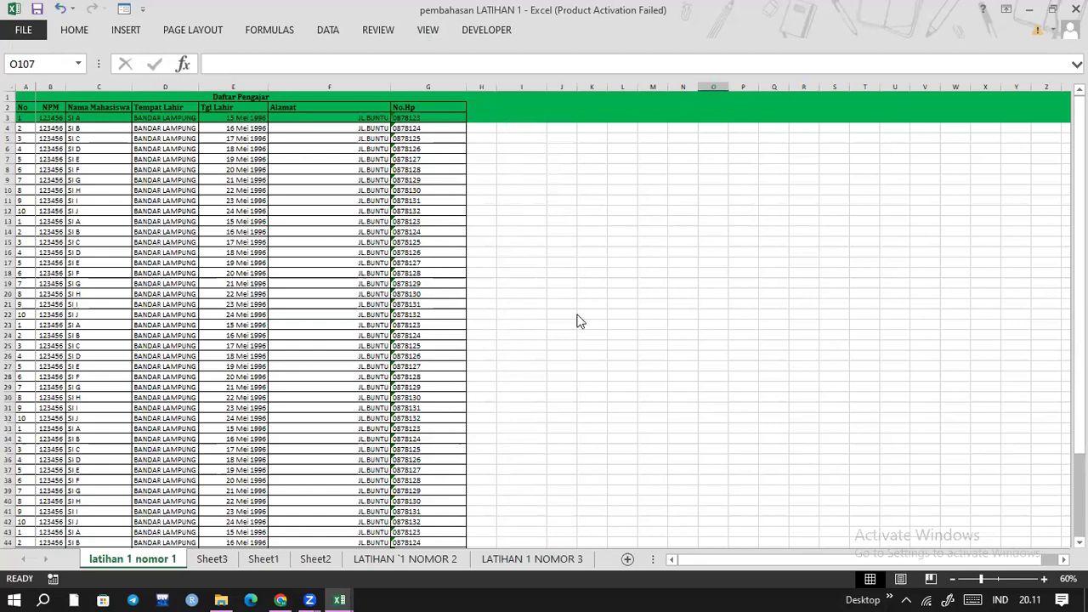
- Check how the frozen first column behaves while moving right along row 22 to column CB and back to the table
key("ctrl+Home")
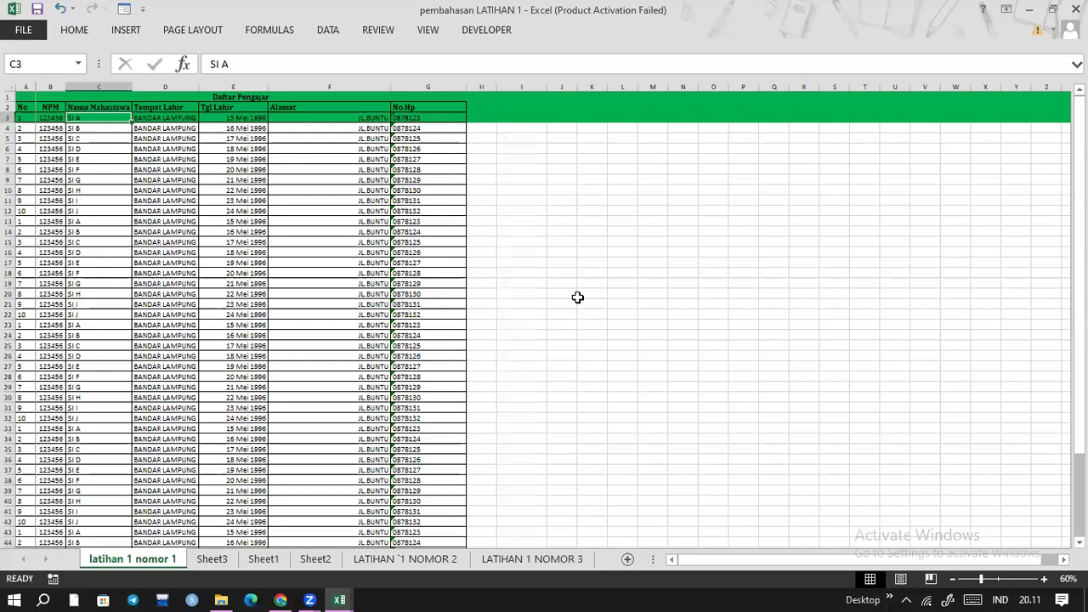
left_click(589, 314)
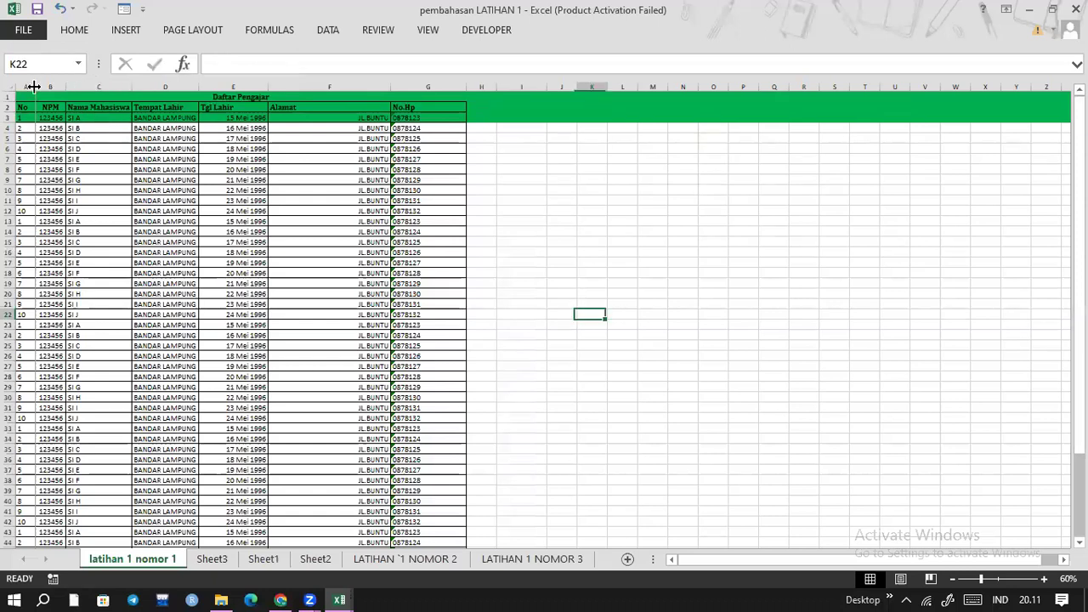
key("Right")
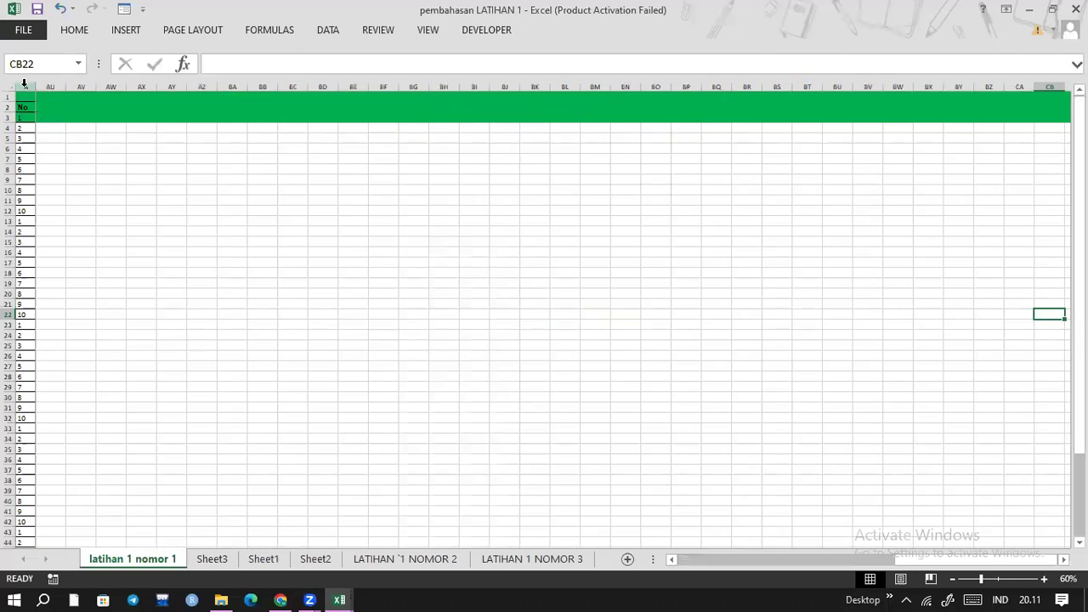
left_click(24, 86)
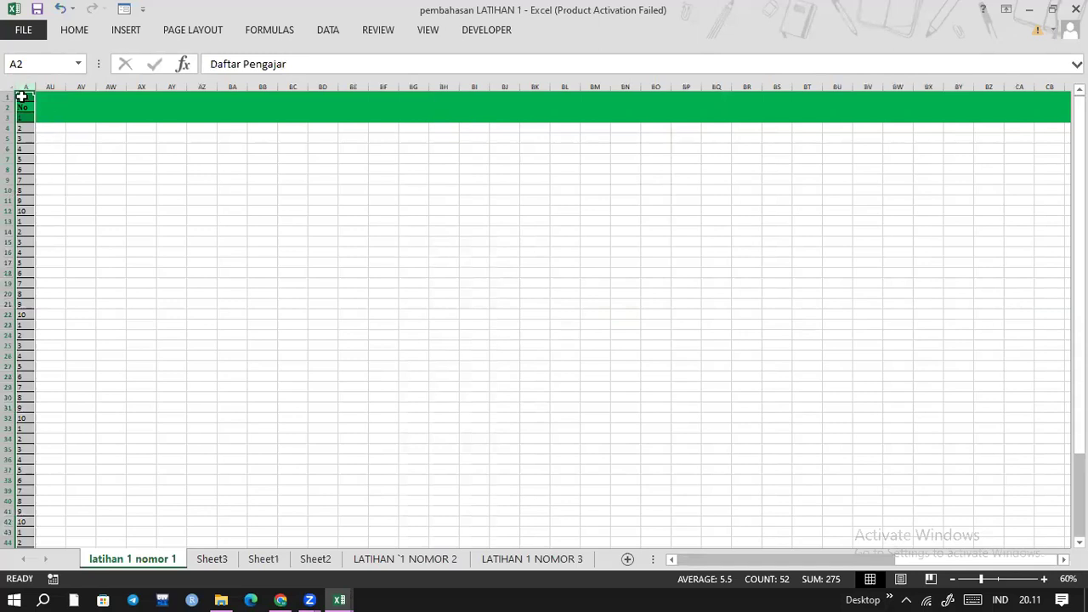
left_click_drag(850, 563, 736, 288)
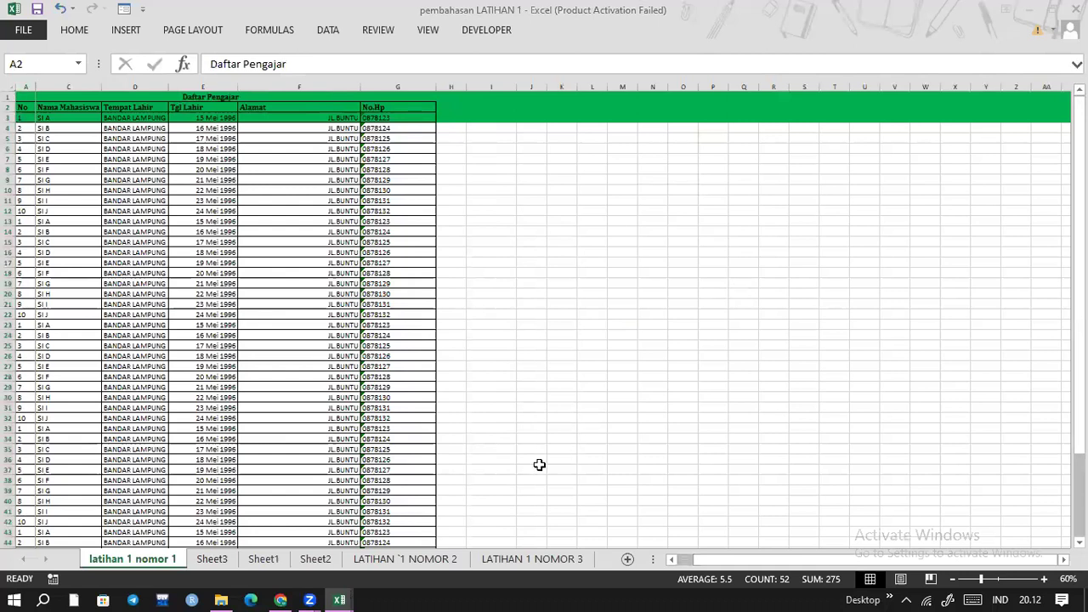
- Switch to the FILE LATIHAN 1 workbook and copy table A2:G12 from the latihan 1 nomor 1 sheet to A1 of a new worksheet
left_click(342, 593)
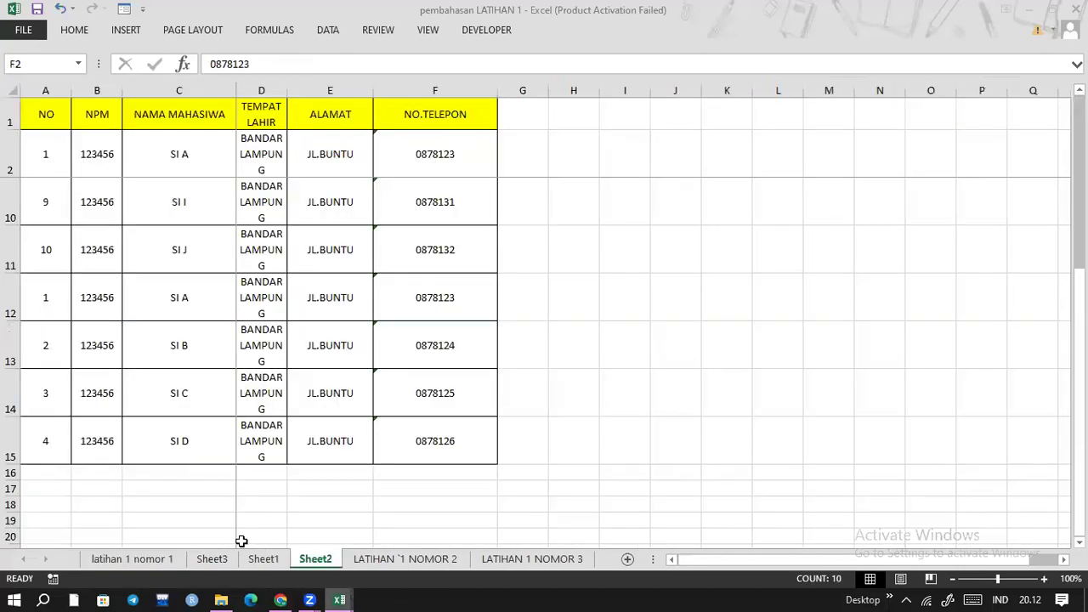
key("alt+Tab")
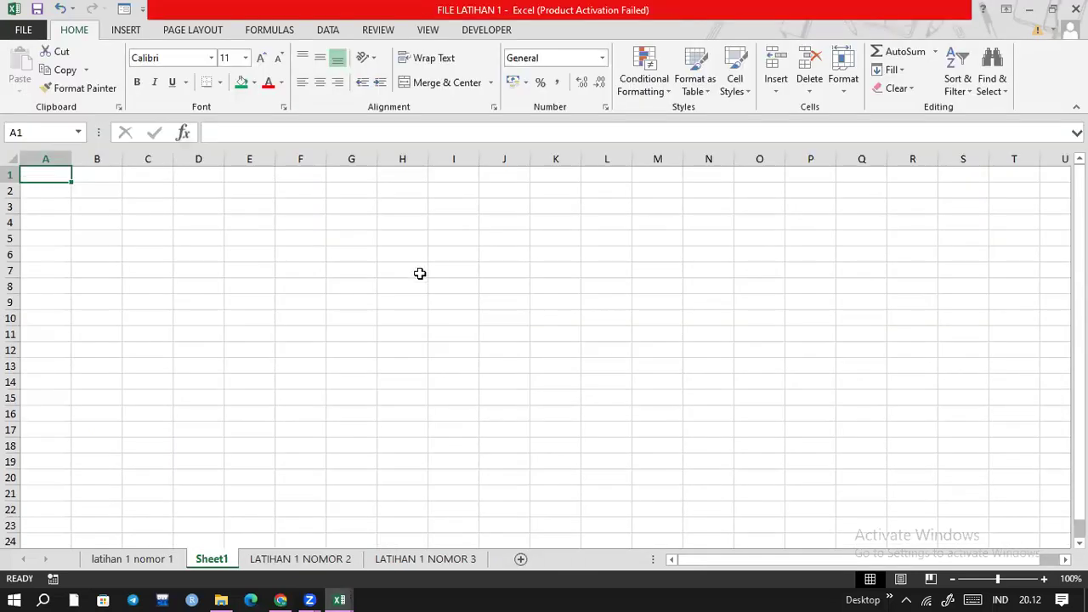
key("ctrl+Page_Up")
key("ctrl+c")
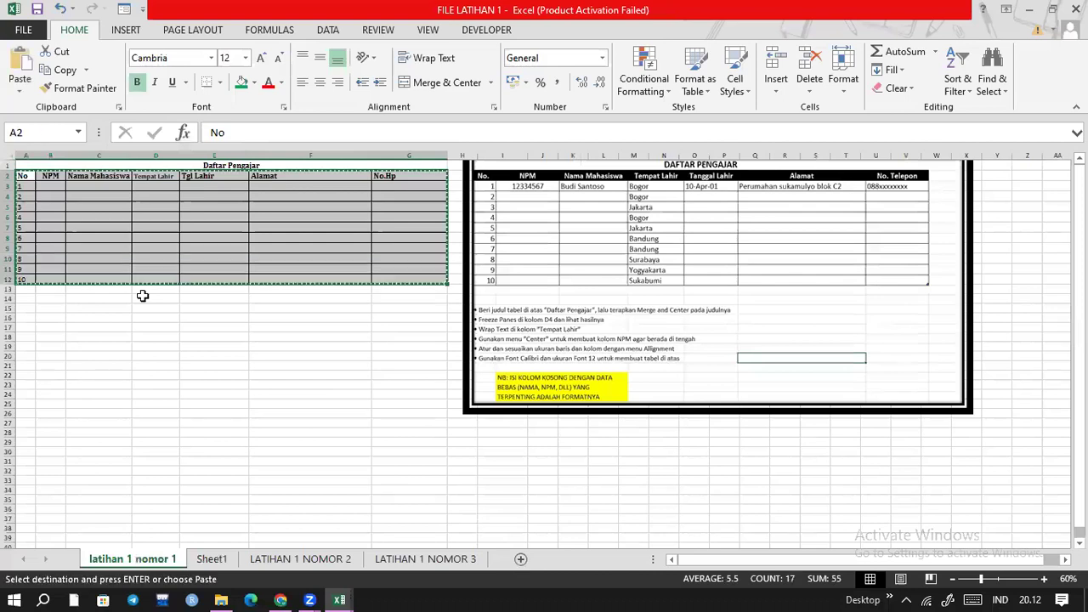
key("shift+F11")
key("ctrl+v")
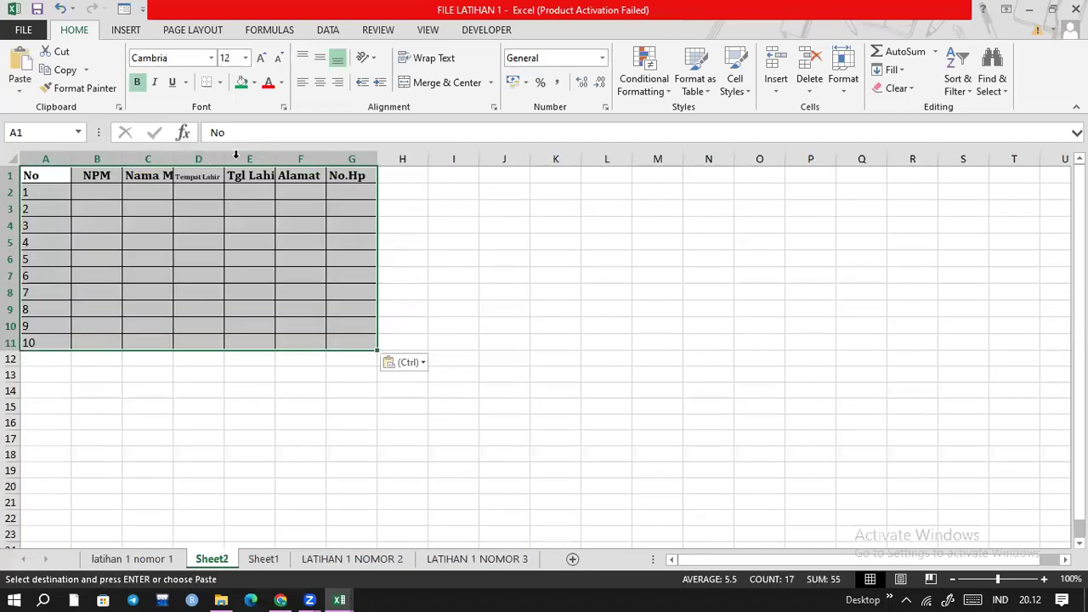
- Widen the Tempat Lahir column of the pasted table until its heading fits
left_click(300, 275)
left_click_drag(224, 157, 281, 157)
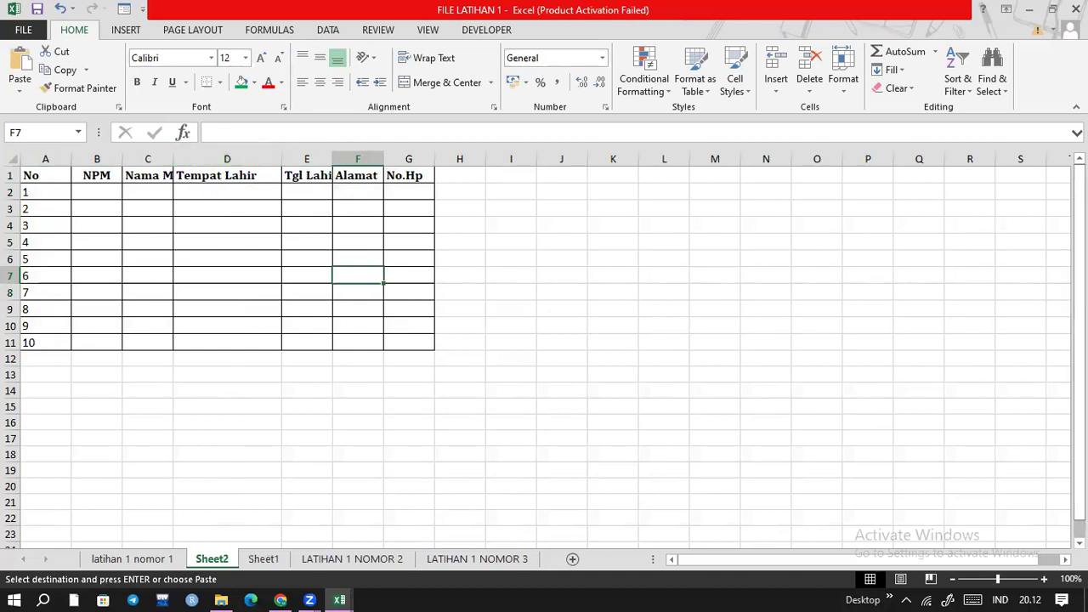
- Try inserting a blank row above the table's header row, and undo the insertion
left_click(10, 176)
right_click(10, 181)
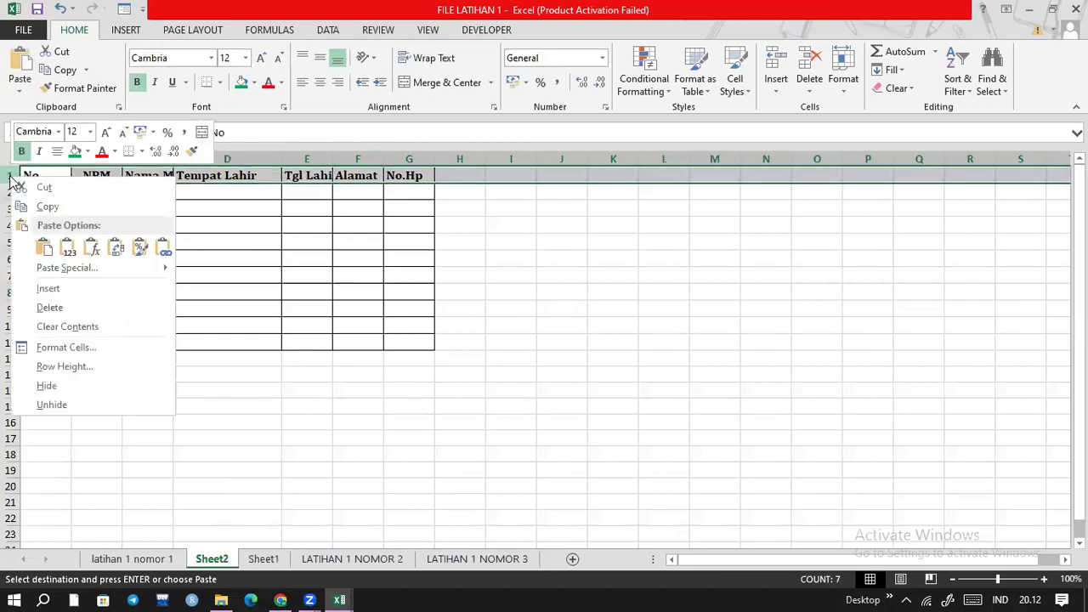
left_click(75, 287)
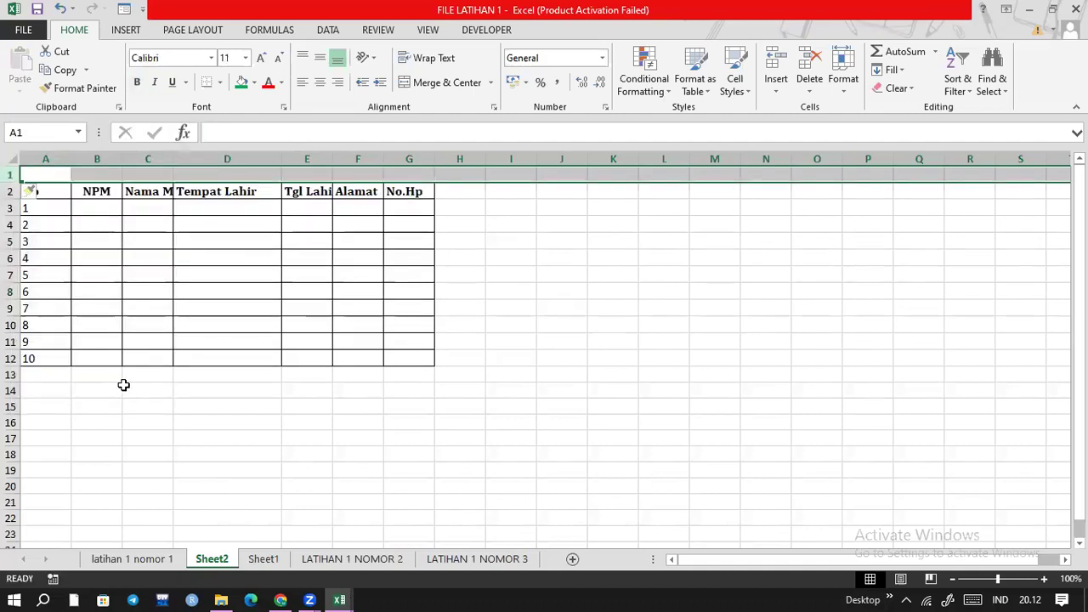
left_click(60, 10)
- Insert a blank row above the table's header row for a title
left_click(12, 173)
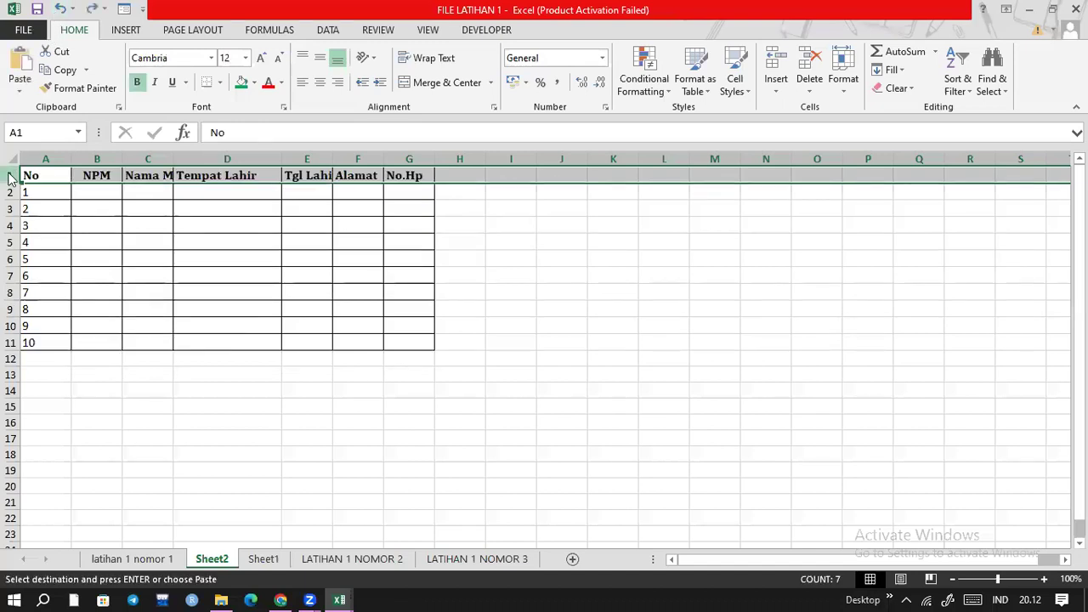
key("shift+F10")
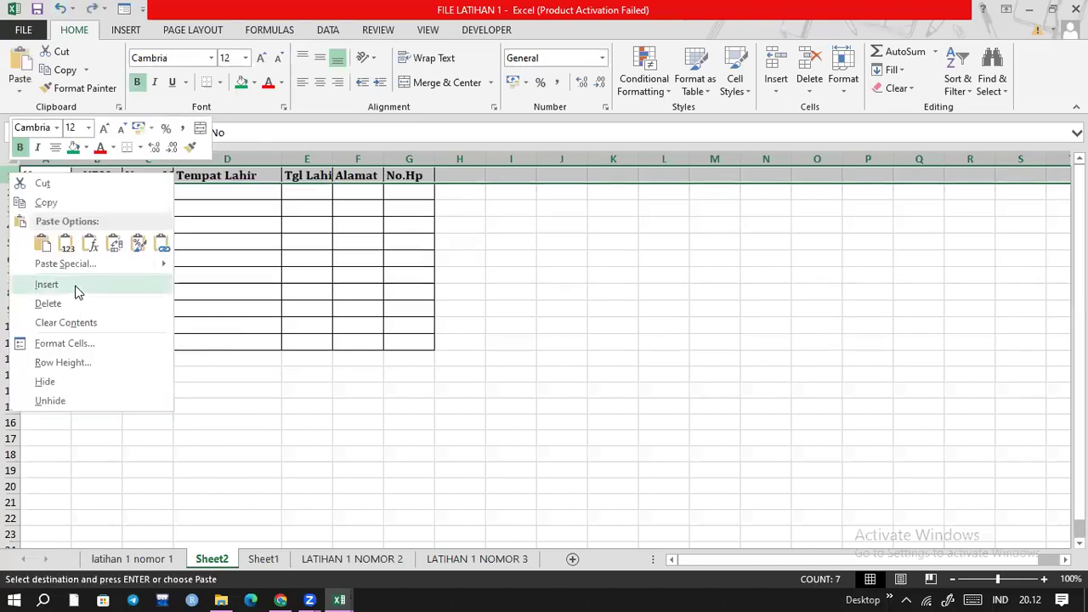
left_click(77, 289)
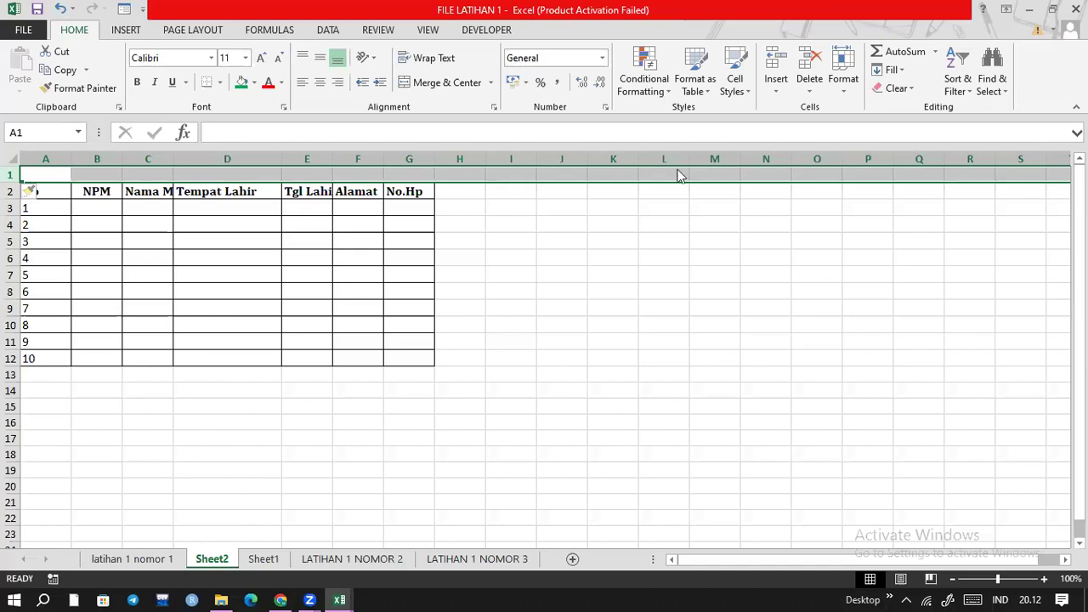
- Merge and center cells A1:G1 above the table and enter the title DAFTAR PENGAJAR
left_click_drag(41, 175, 404, 163)
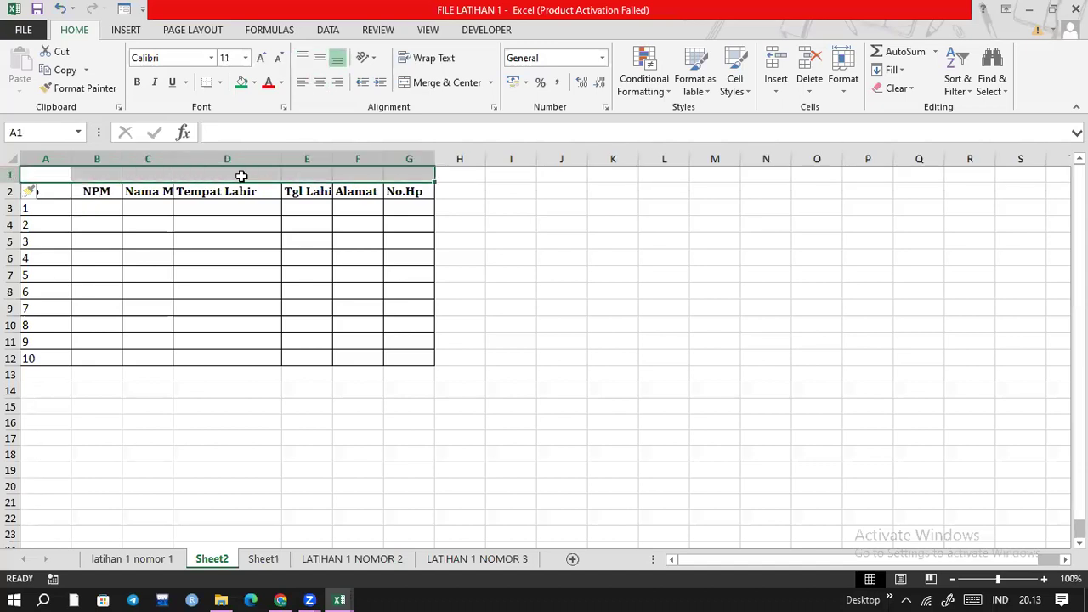
left_click(447, 83)
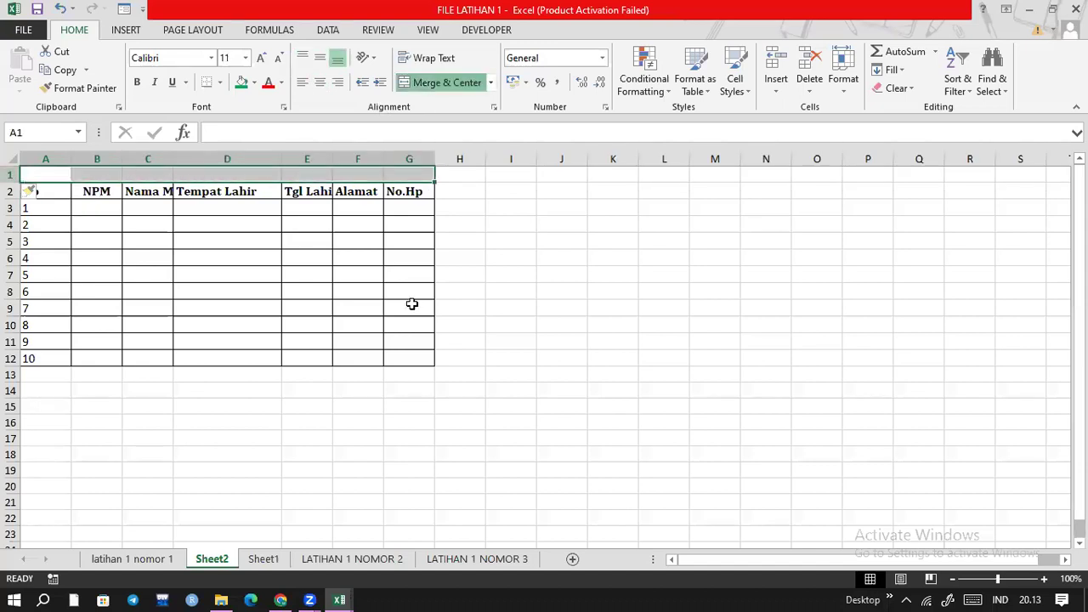
left_click(338, 131)
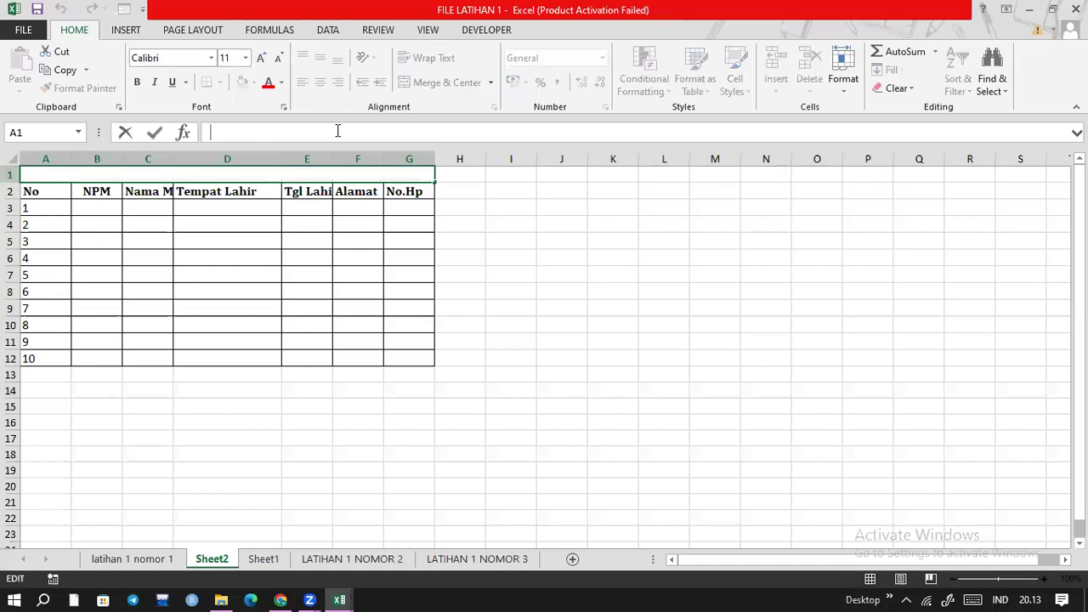
type("d")
key("BackSpace")
type("DAFTAR PENGA")
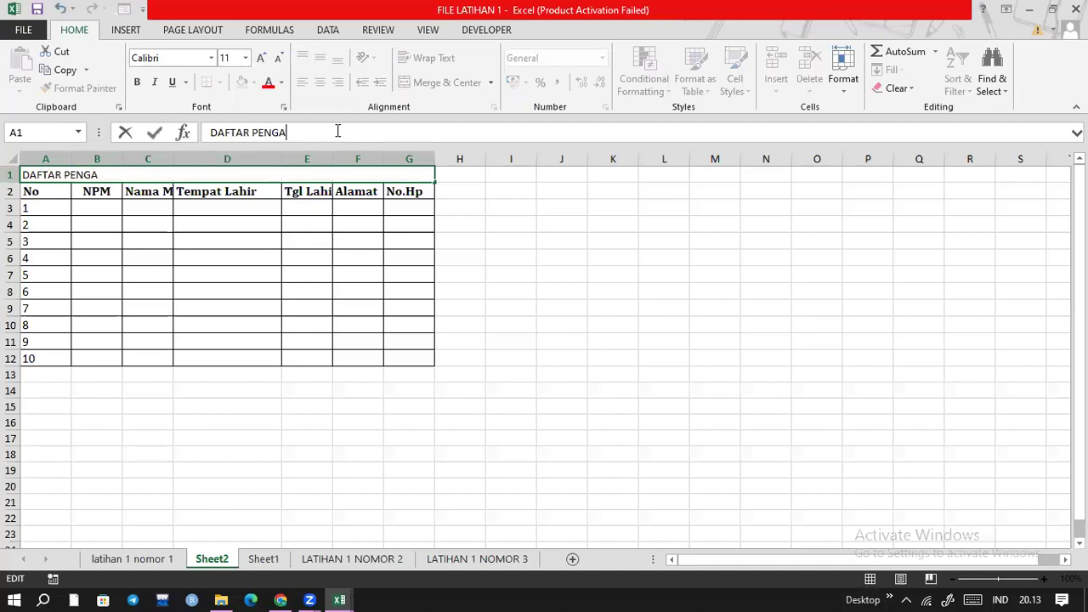
type("JA")
type("R")
key("Return")
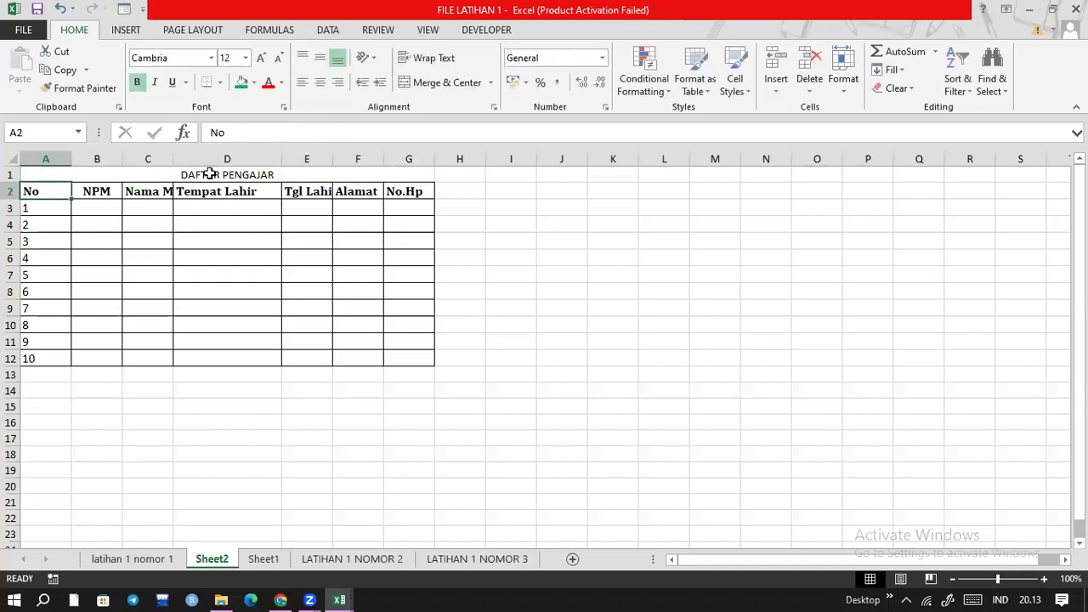
- Widen the Nama Mahasiswa column slightly and make E4 the active cell
key("Right")
key("Right")
key("Right")
key("Right")
key("Down")
key("Down")
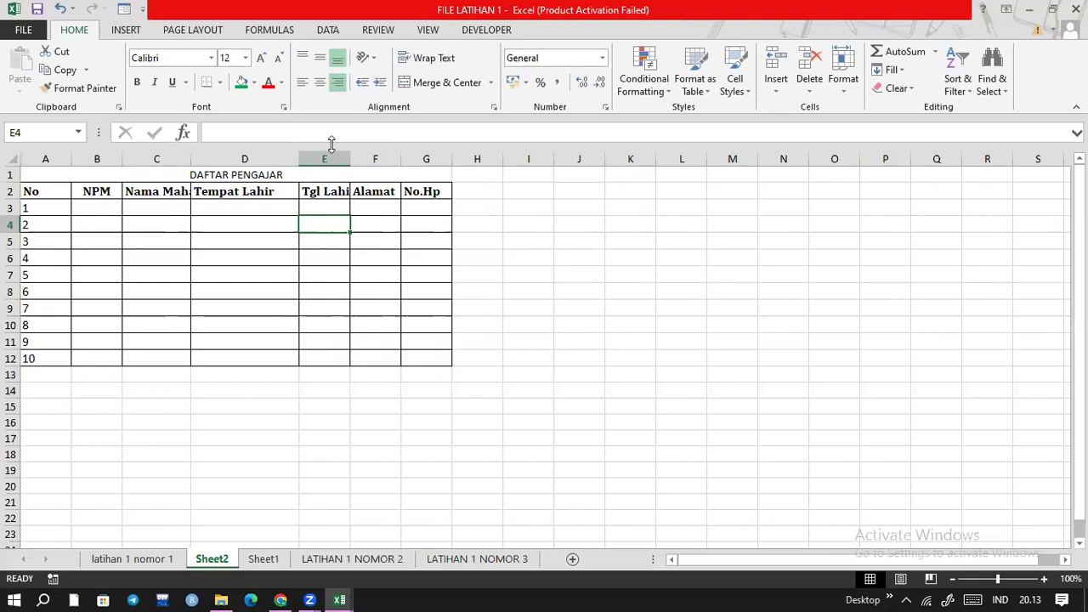
left_click(373, 159)
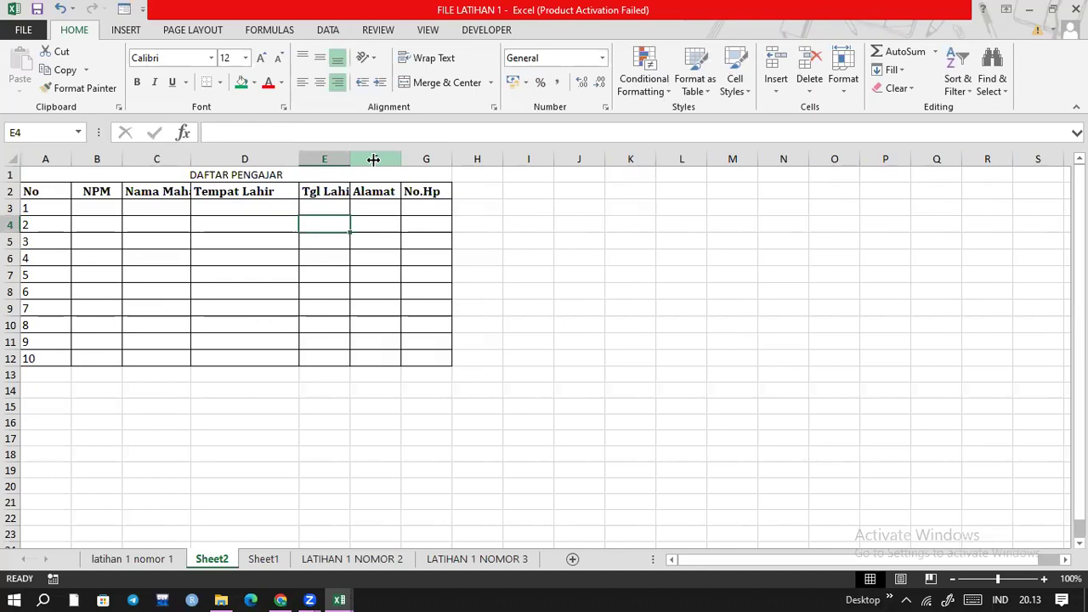
- On the LATIHAN 1 NOMOR 2 sheet, fill C3:H17 with the January to June values copied from the pembahasan LATIHAN 1 workbook, without the green fill
key("ctrl+Page_Down")
key("ctrl+Page_Down")
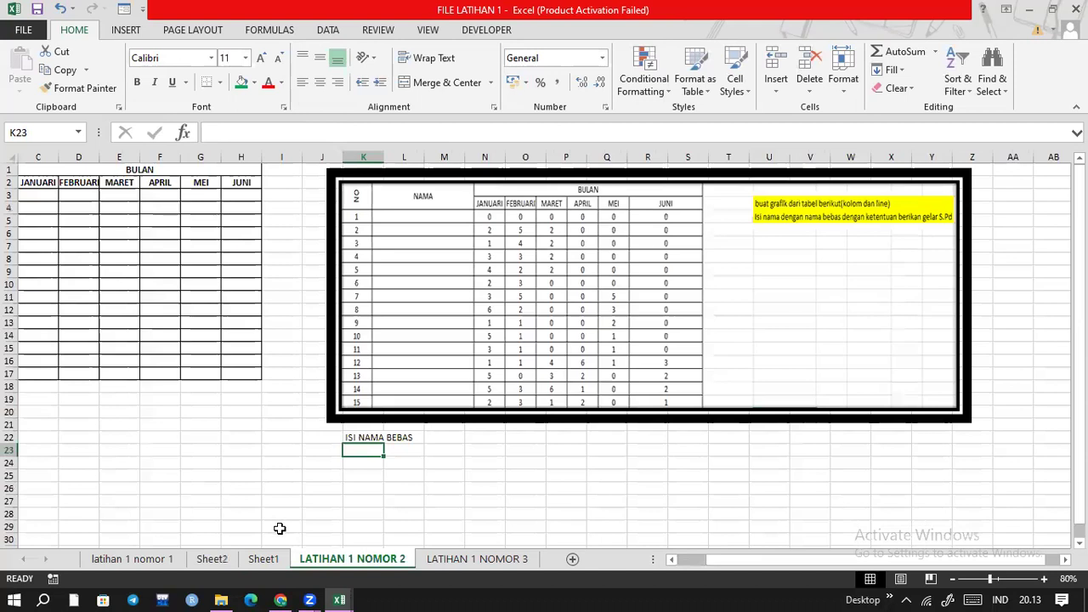
scroll(279, 529, "left", 3)
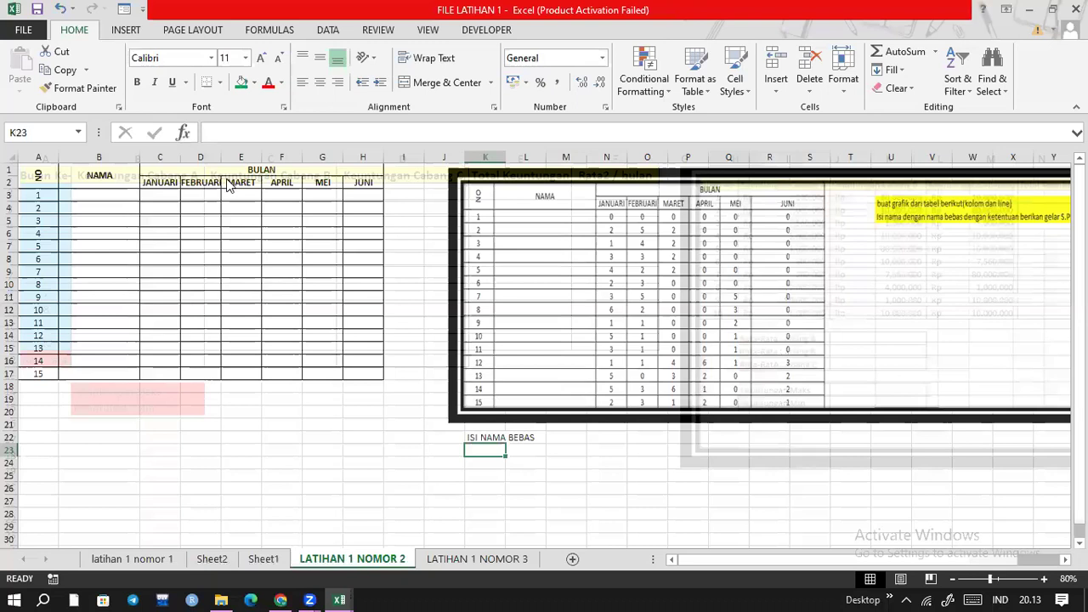
key("alt+Tab")
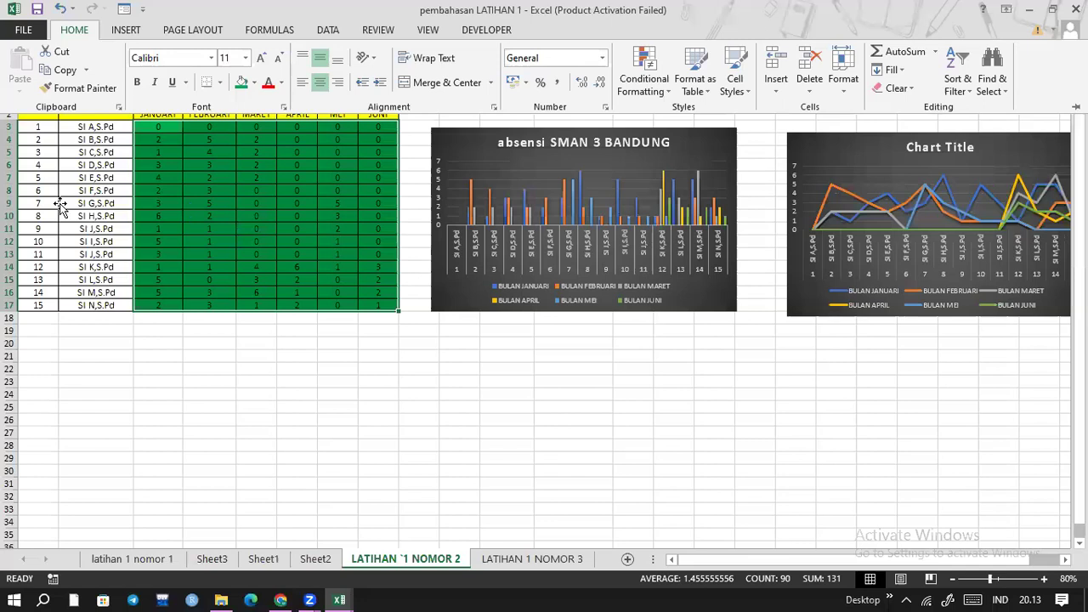
key("alt+Tab")
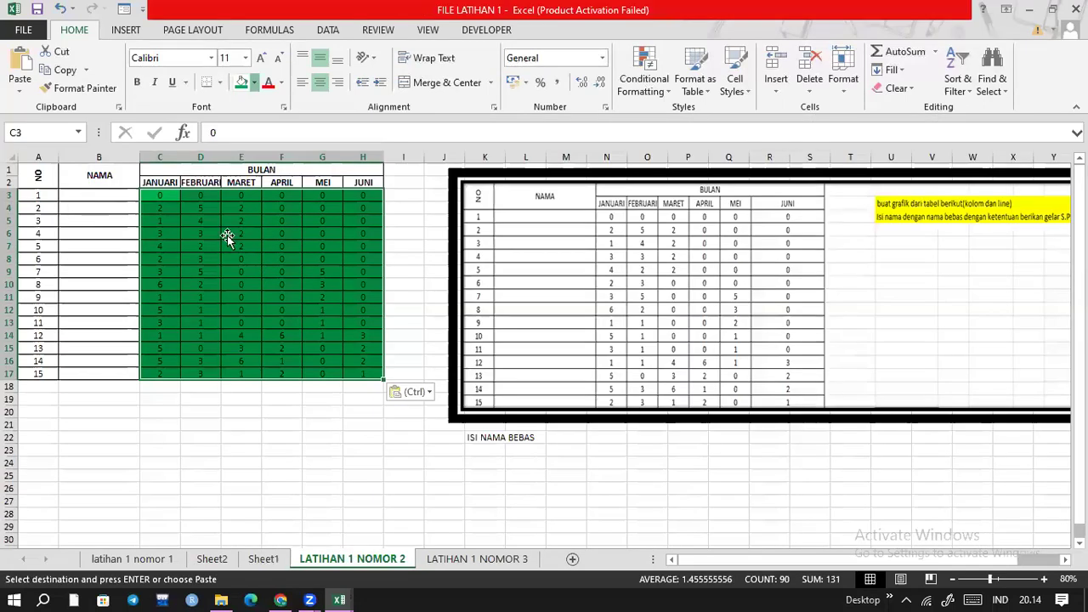
key("ctrl+z")
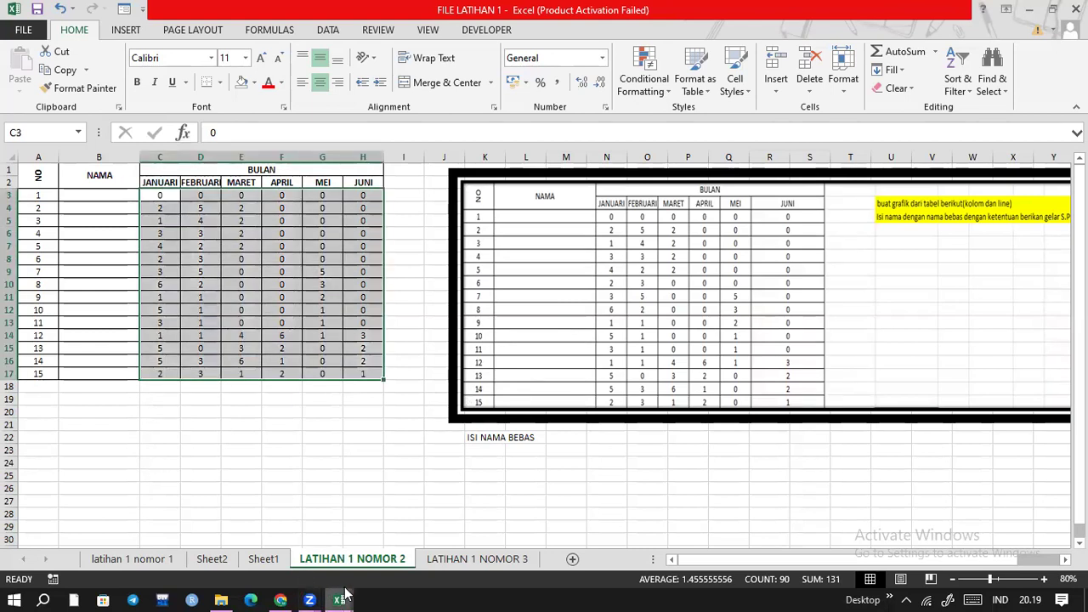
- Move the reference table picture over the monthly table so it spans columns A to O down to row 19, and select cell H26
mouse_move(344, 590)
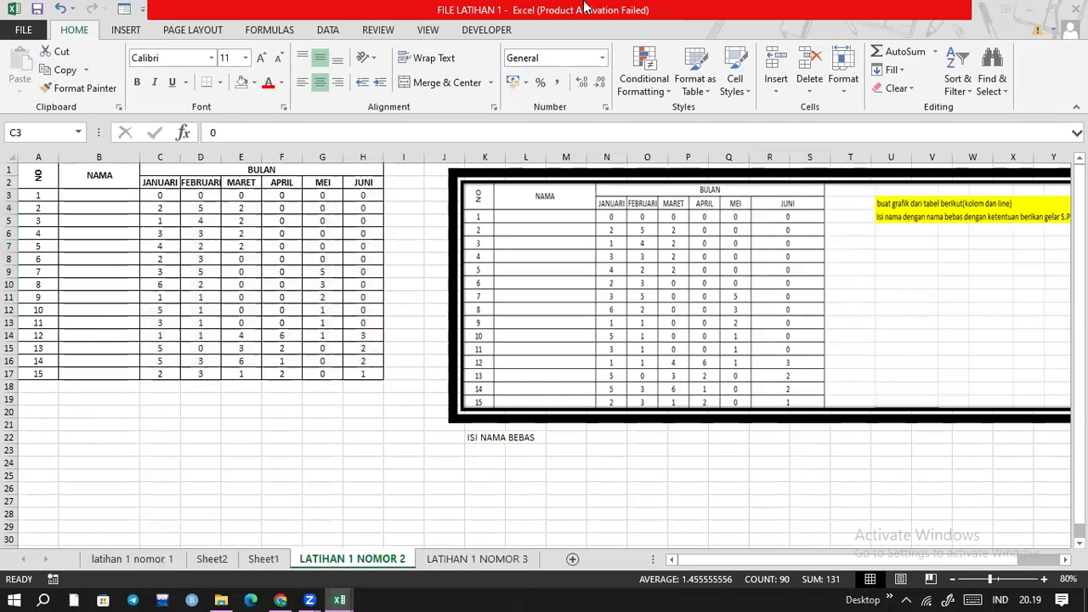
left_click_drag(748, 176, 437, 335)
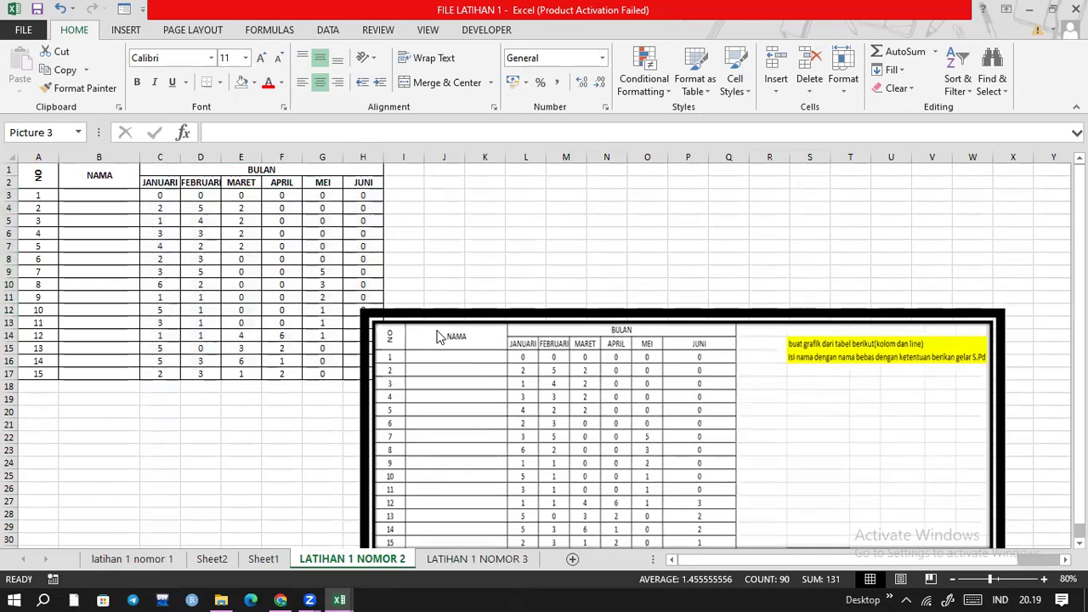
right_click(439, 333)
left_click(705, 342)
left_click_drag(705, 343, 353, 172)
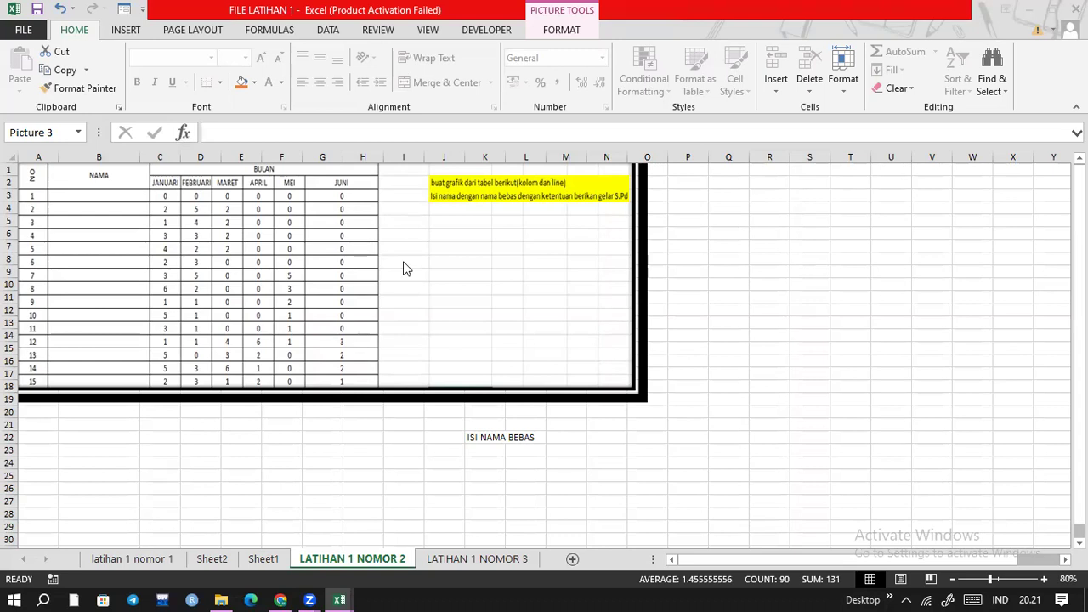
left_click(367, 492)
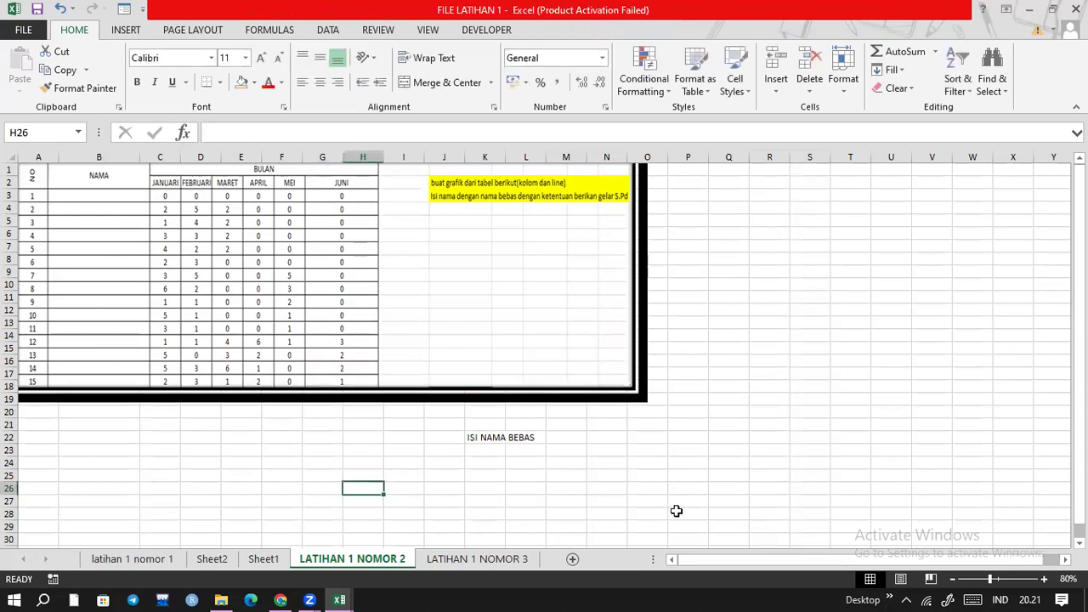
- Cut the reference table picture off the LATIHAN 1 NOMOR 2 sheet to uncover the monthly table
left_click(678, 513)
left_click(533, 341)
left_click_drag(588, 333, 605, 338)
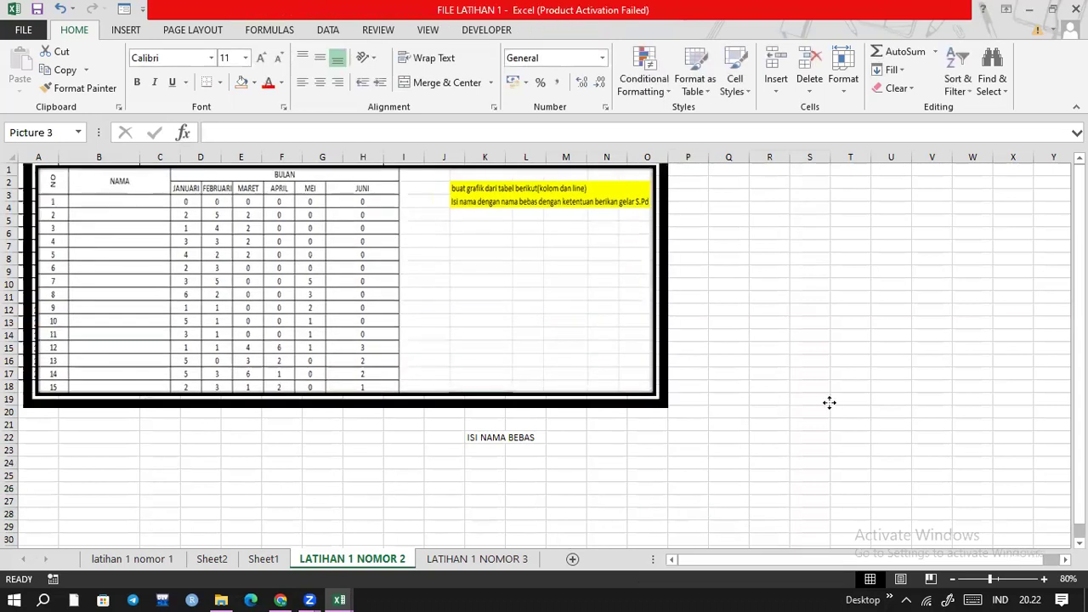
left_click_drag(830, 402, 498, 330)
right_click(499, 330)
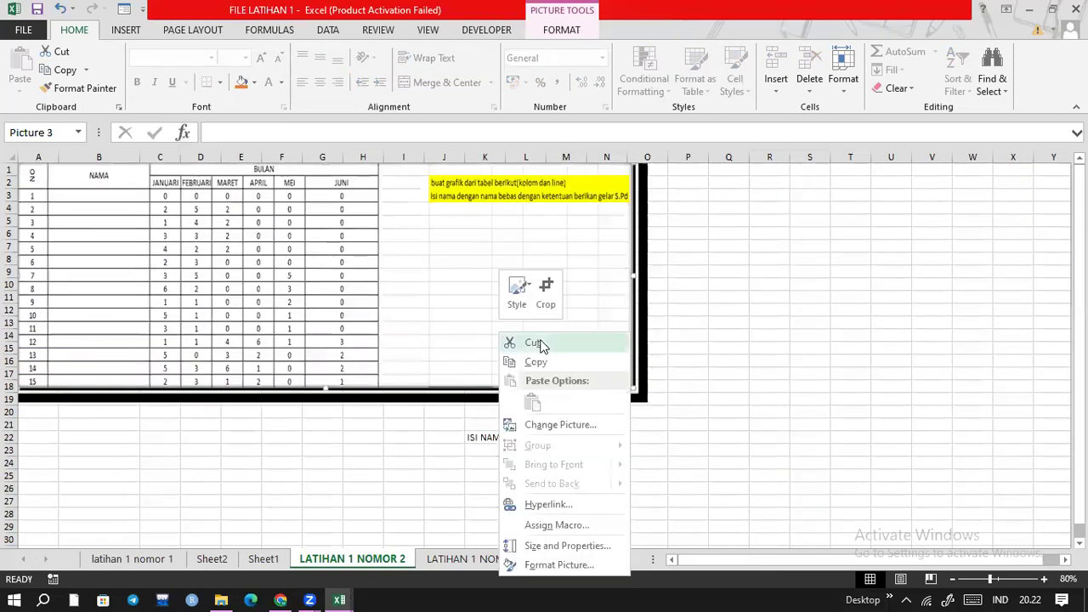
left_click(534, 343)
- Enter the heading concatenate in cell J2, beside the monthly table
key("Up")
key("Up")
key("Right")
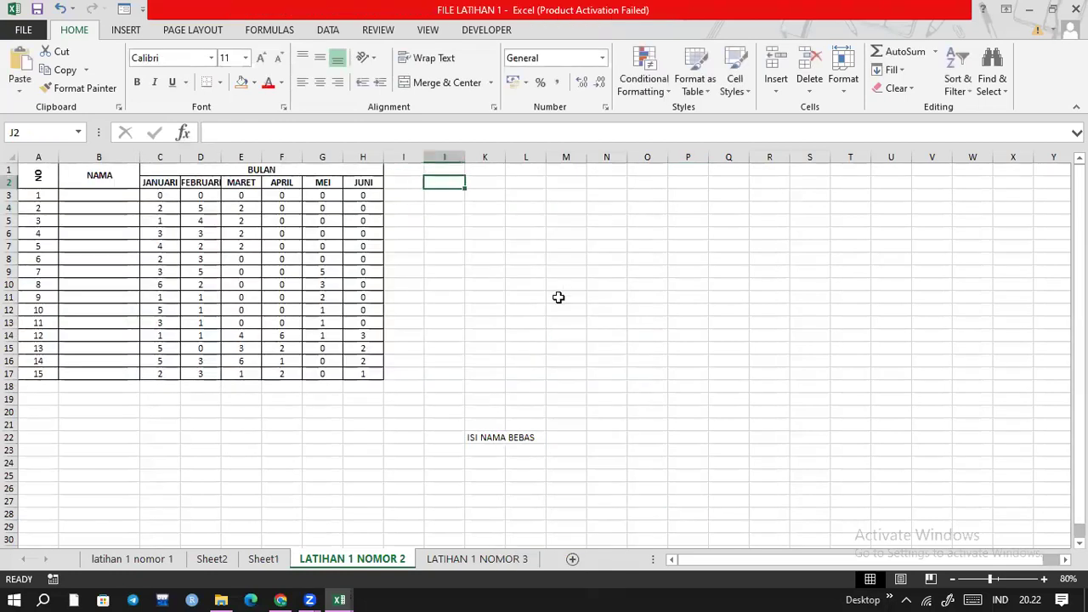
type("co")
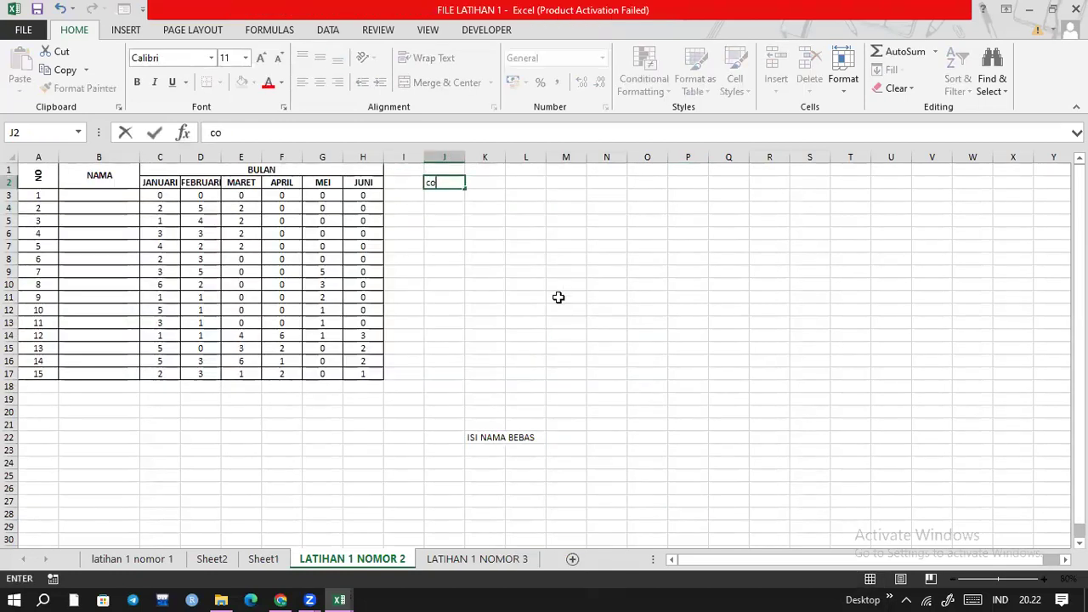
type("ncatenate")
key("Return")
key("Return")
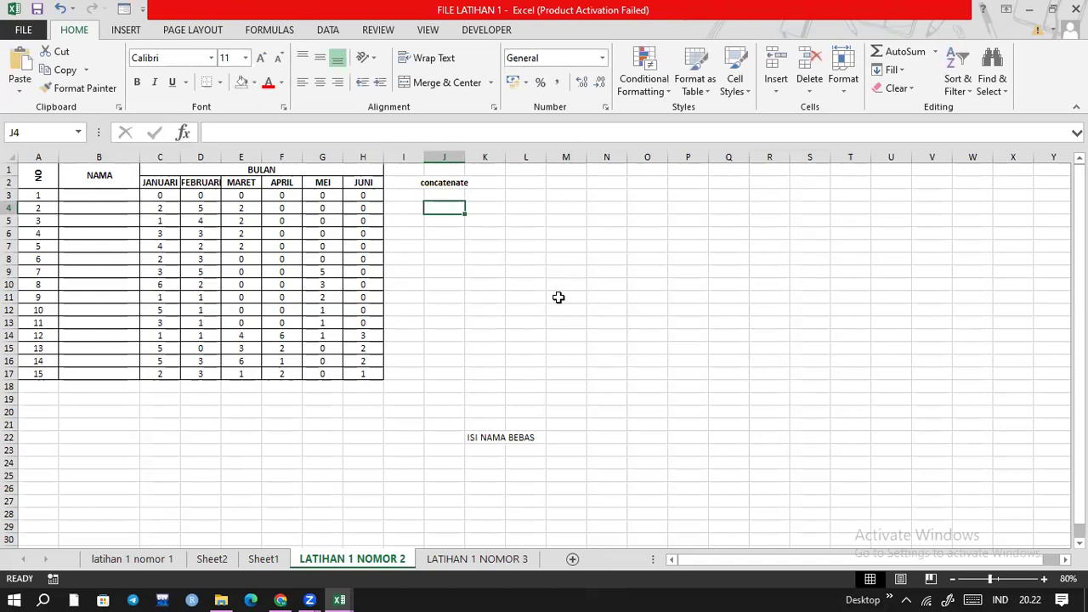
- Enter the heading penggabungan in cell L2
key("Up")
key("Right")
key("Up")
key("Right")
type("p")
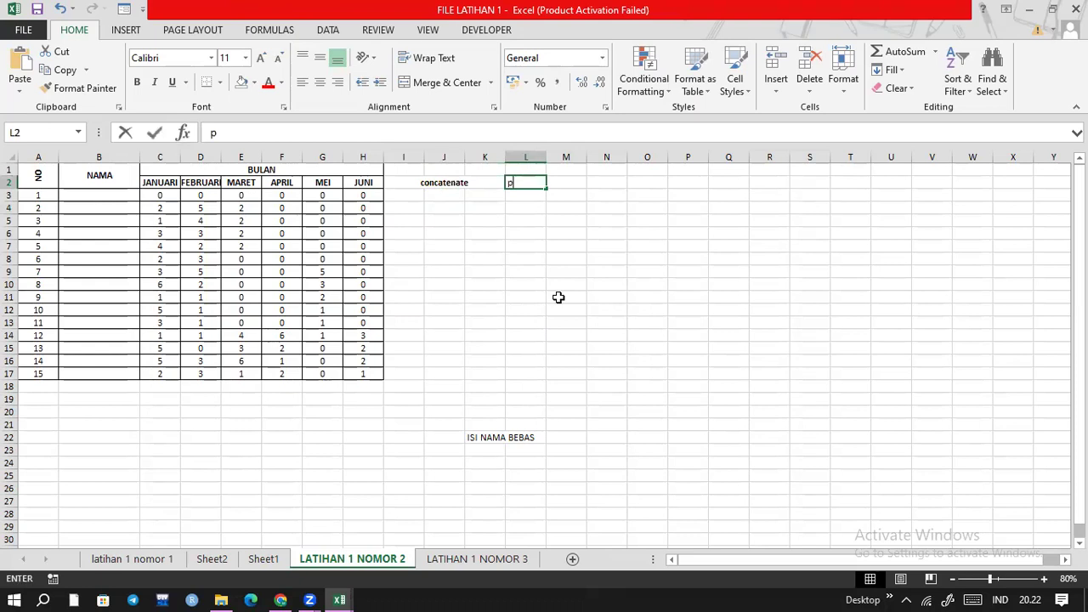
type("enggabungan")
key("Return")
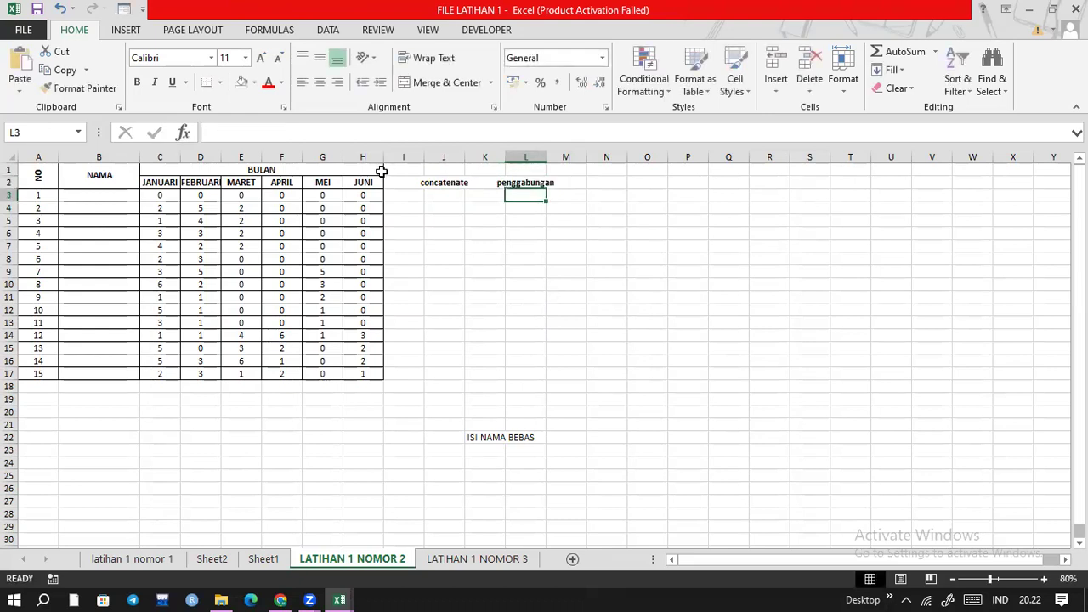
- Widen column K to about double its width and make J4 the active cell
left_click_drag(504, 158, 547, 163)
left_click(587, 168)
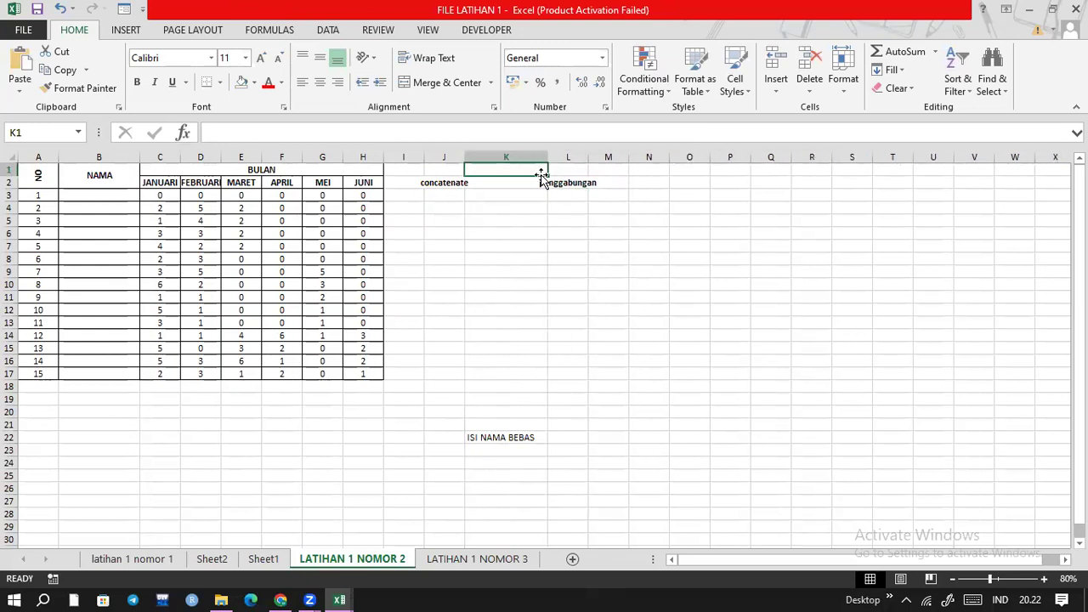
left_click(444, 208)
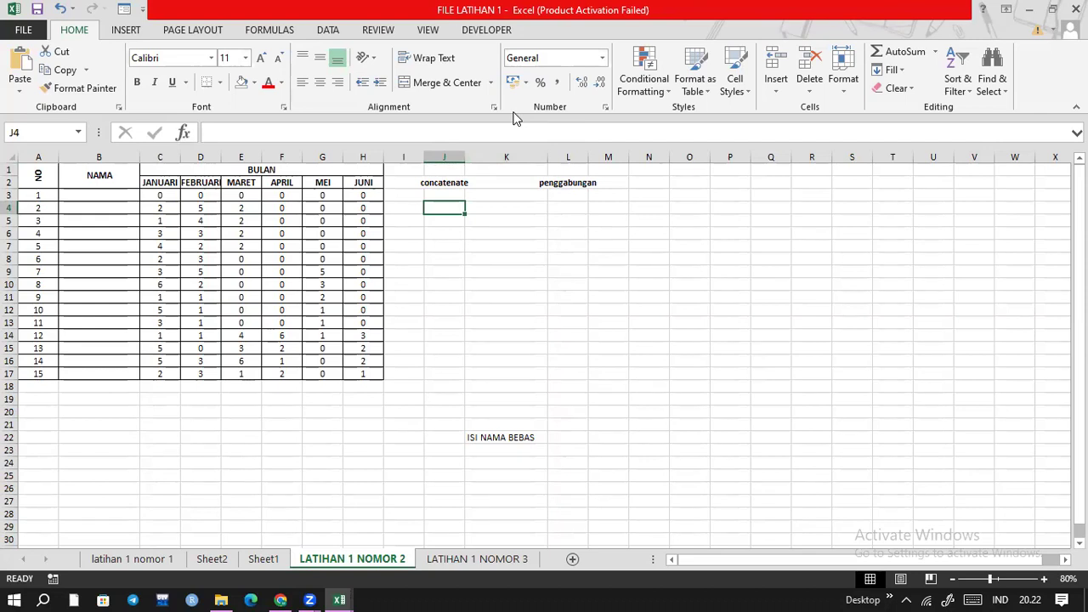
- Look through the sheets of FILE LATIHAN 1 for a list of student names to reuse
left_click(132, 558)
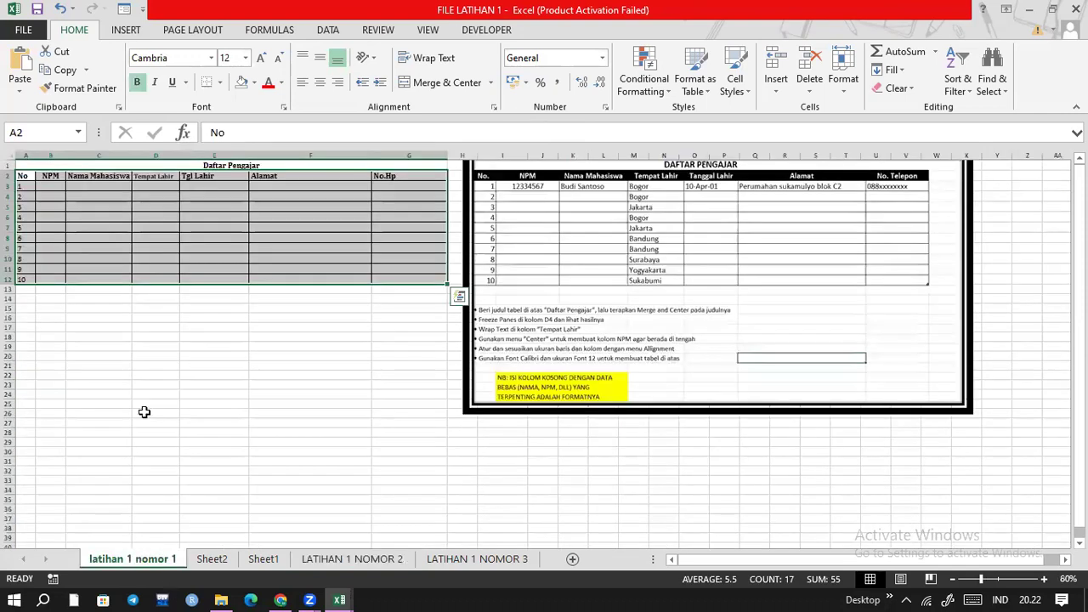
left_click(352, 558)
mouse_move(333, 595)
left_click(255, 540)
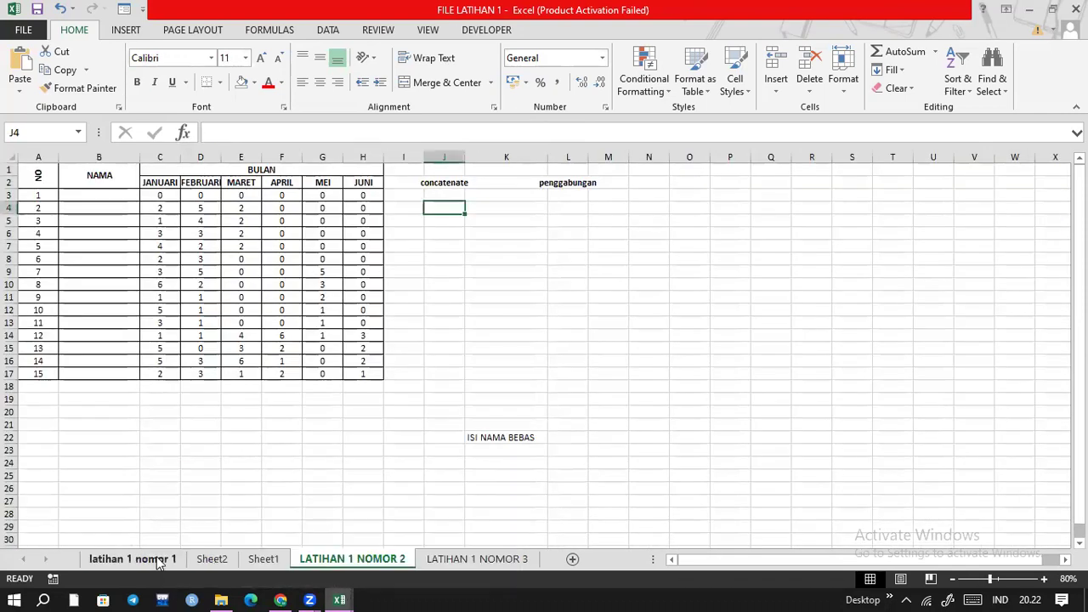
left_click(158, 558)
left_click(217, 559)
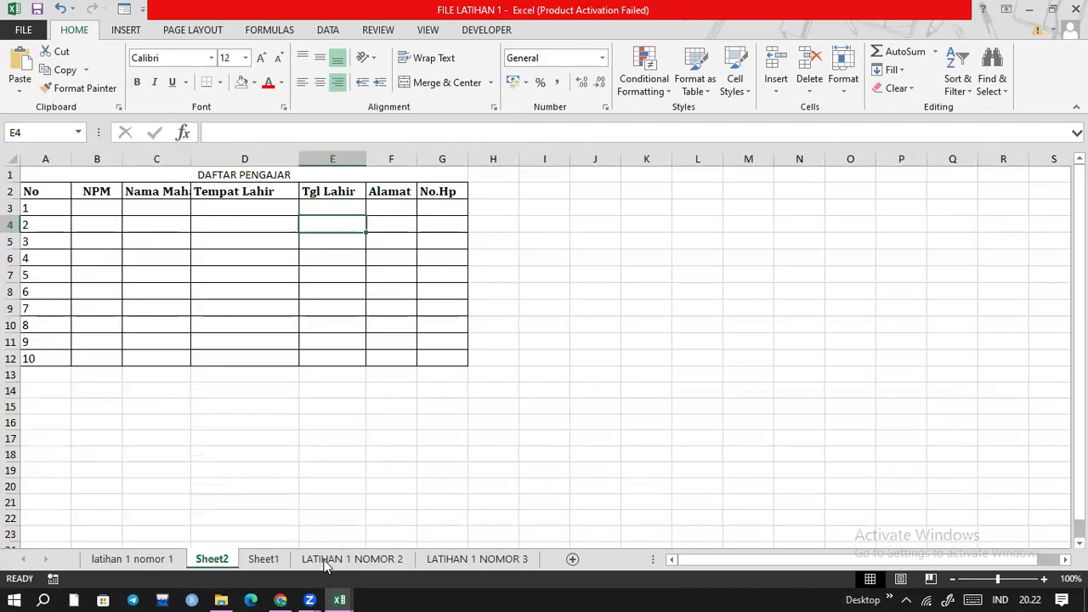
left_click(264, 558)
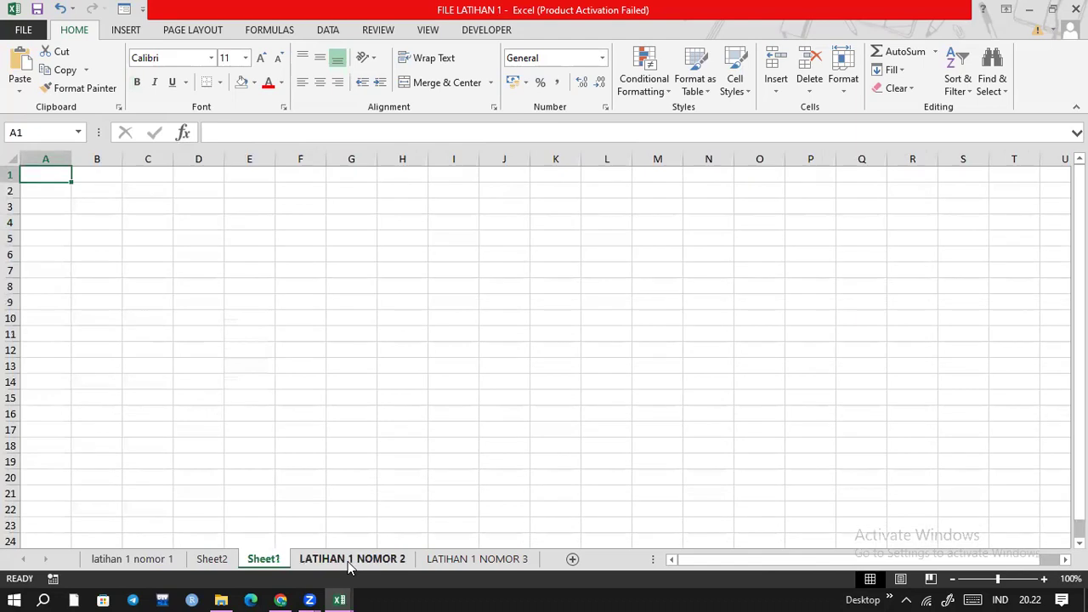
left_click(349, 564)
left_click(132, 559)
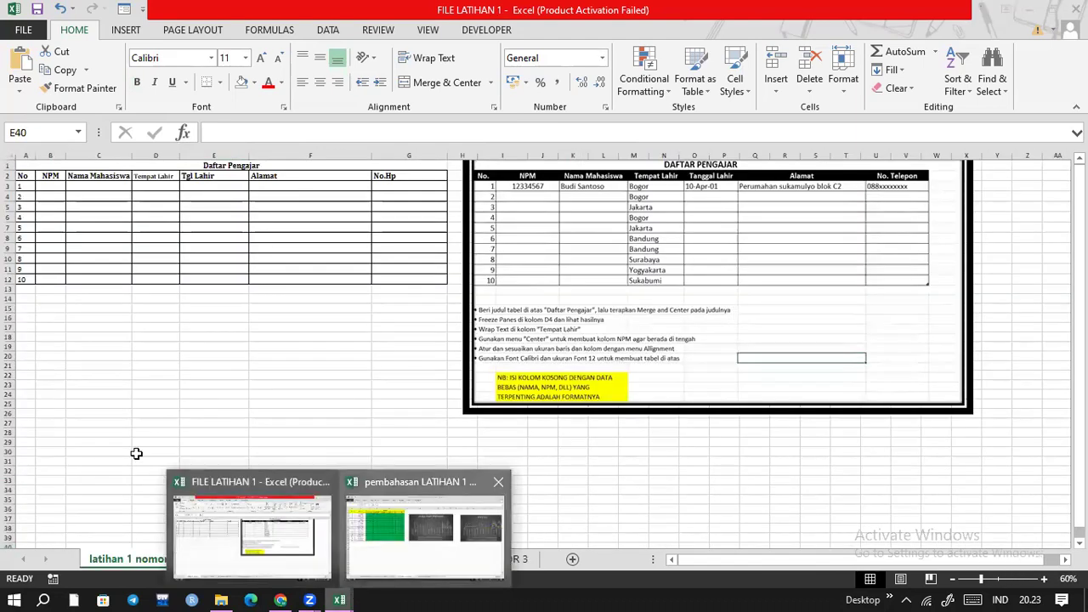
- In the pembahasan LATIHAN 1 workbook, copy the names SI A to SI J from C3:C12 on the latihan 1 nomor 1 sheet
key("alt+Tab")
left_click(91, 128)
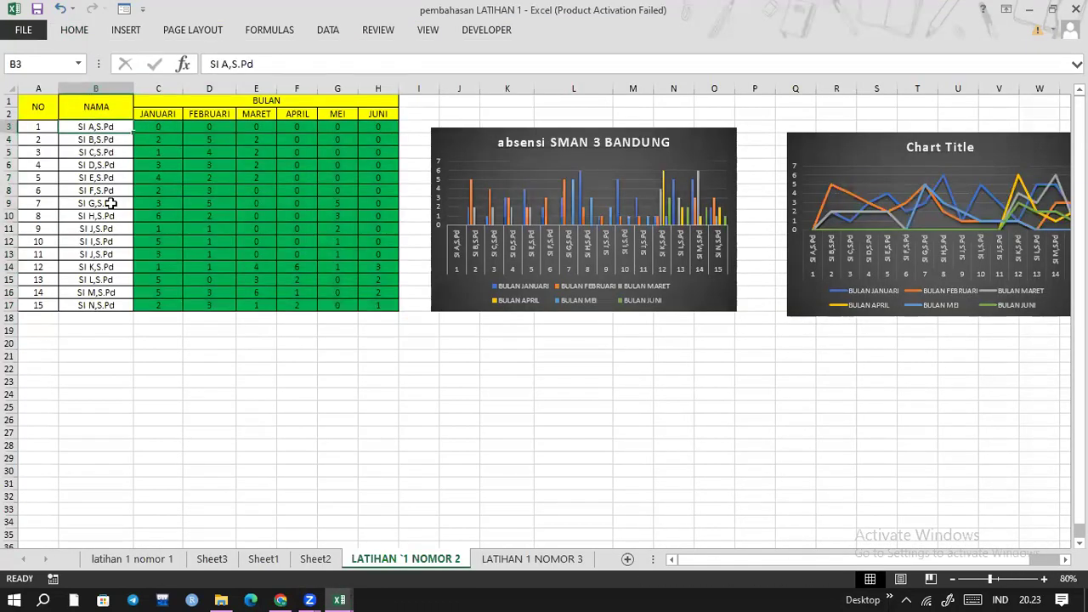
left_click(167, 557)
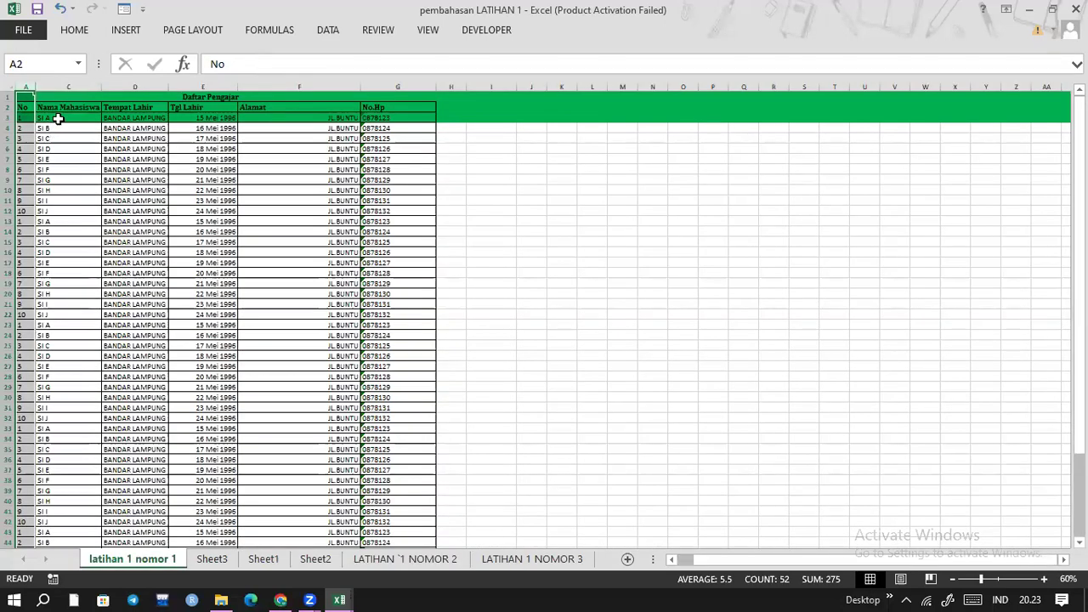
left_click_drag(53, 117, 60, 144)
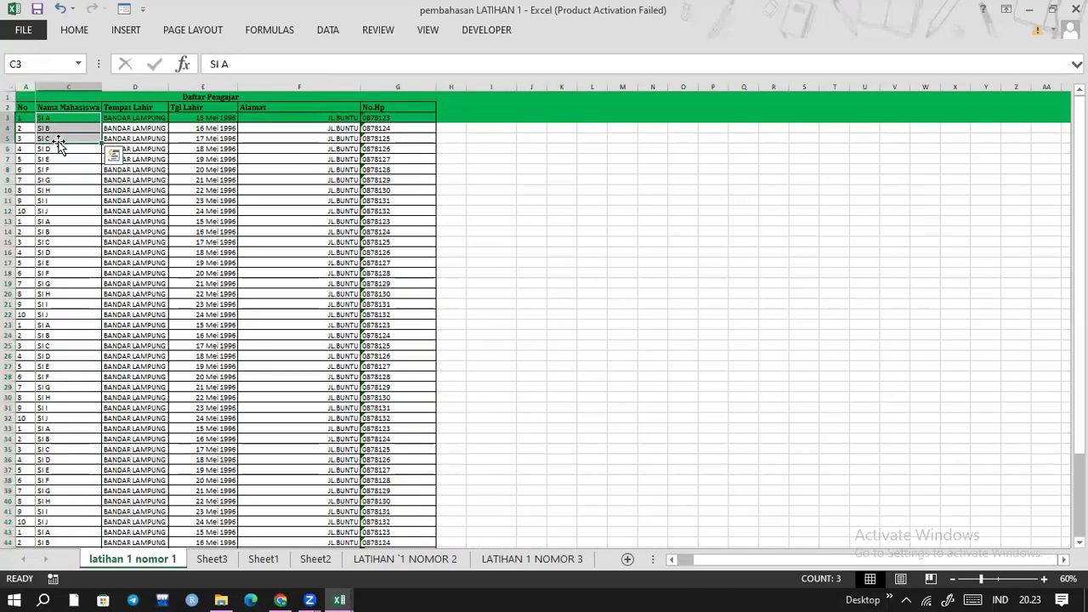
left_click(81, 210)
left_click_drag(69, 205, 71, 211)
key("ctrl+c")
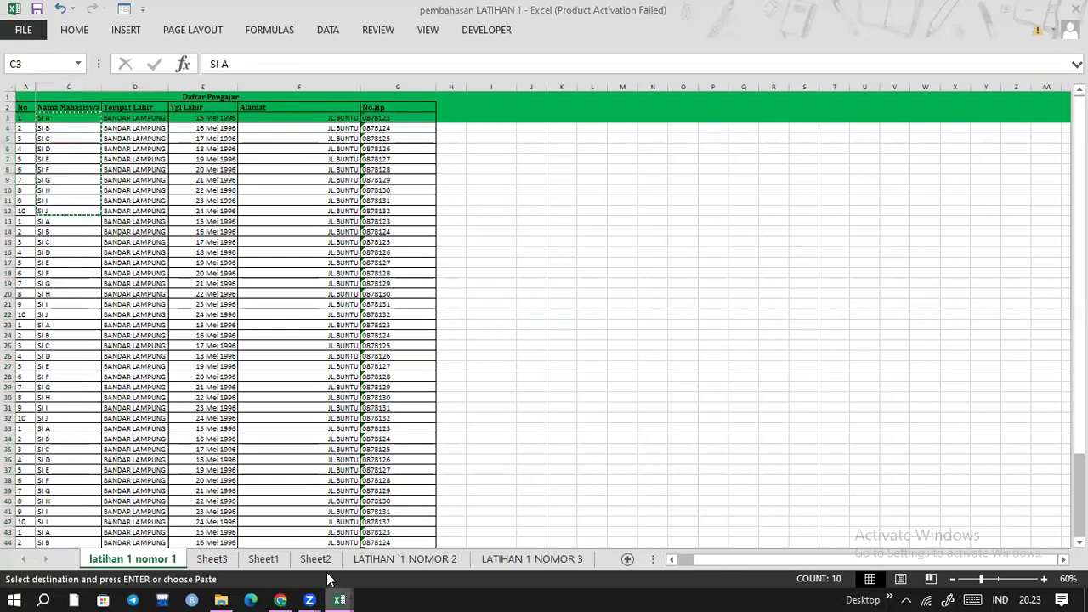
- Paste the copied names into FILE LATIHAN 1, starting at J3 on the LATIHAN 1 NOMOR 2 sheet
mouse_move(340, 587)
left_click(255, 532)
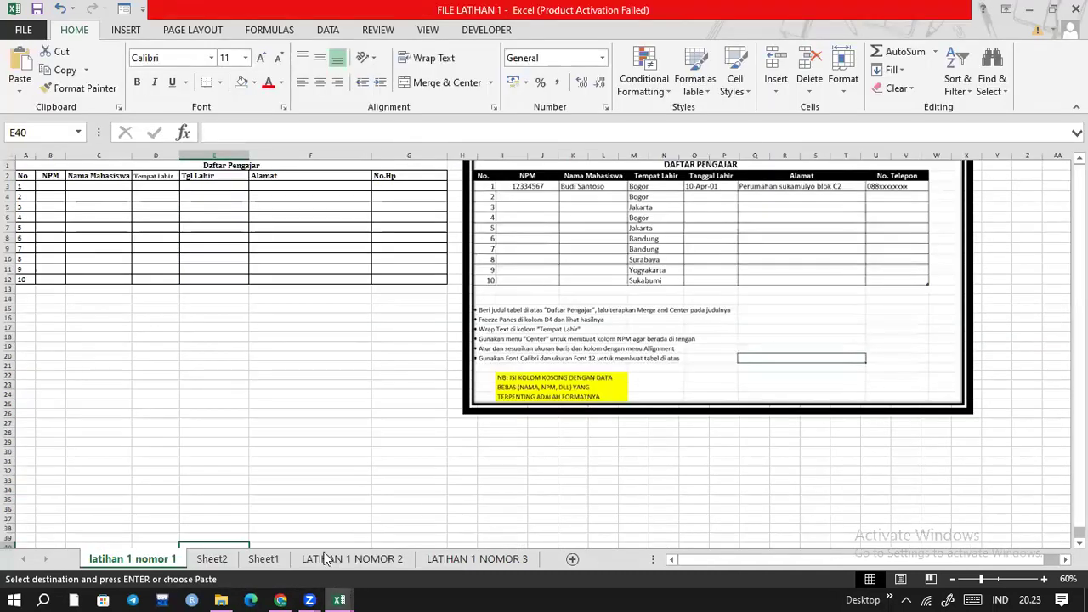
left_click(355, 561)
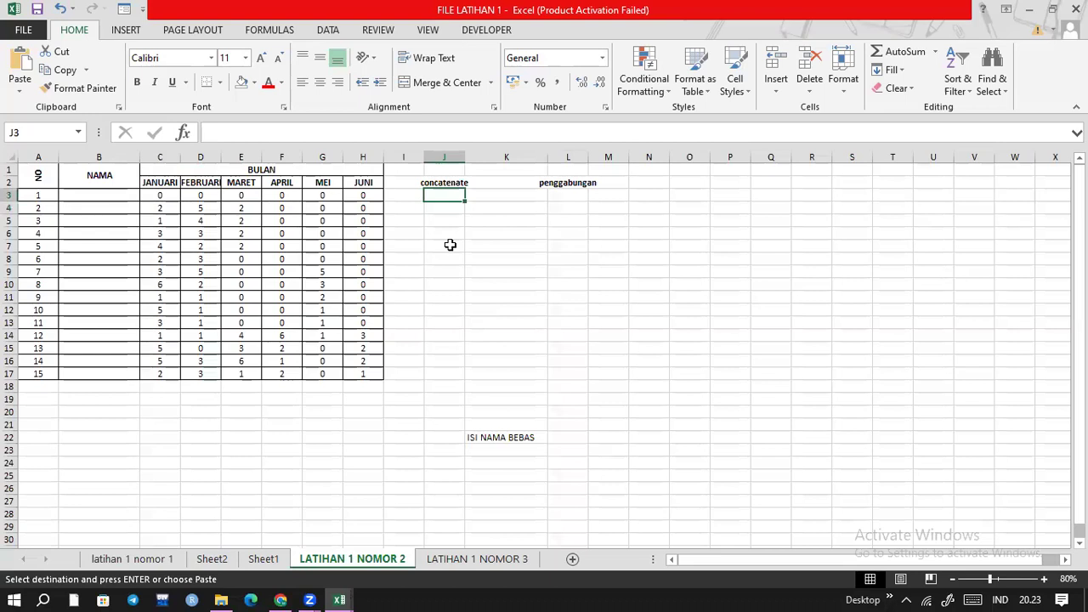
key("ctrl+v")
- Continue the name list in J13:J17 with si k, si l, si m, si n and si o
left_click(438, 330)
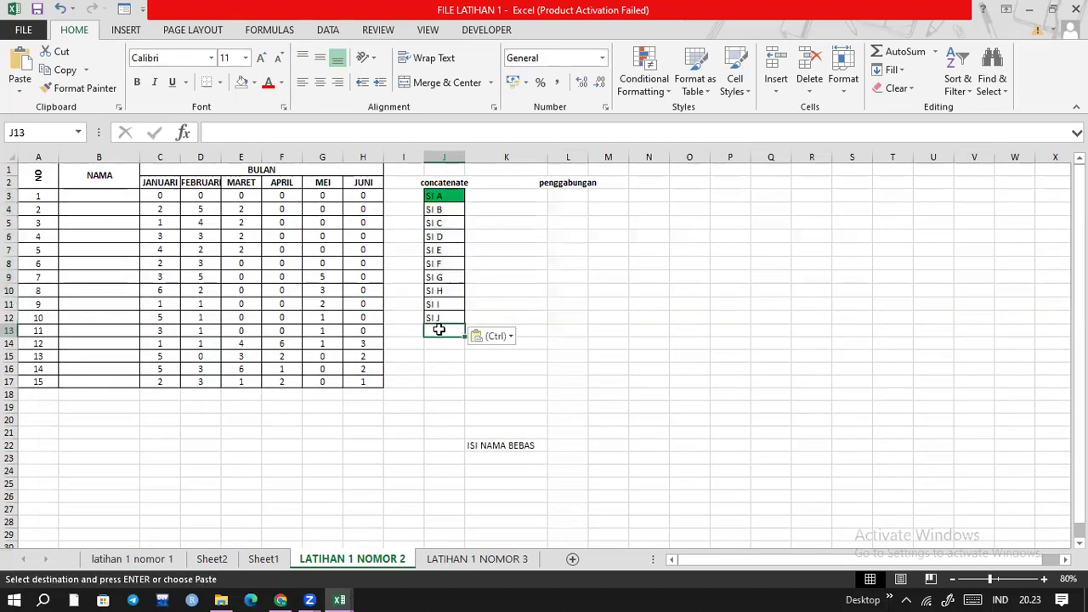
type("si k\\")
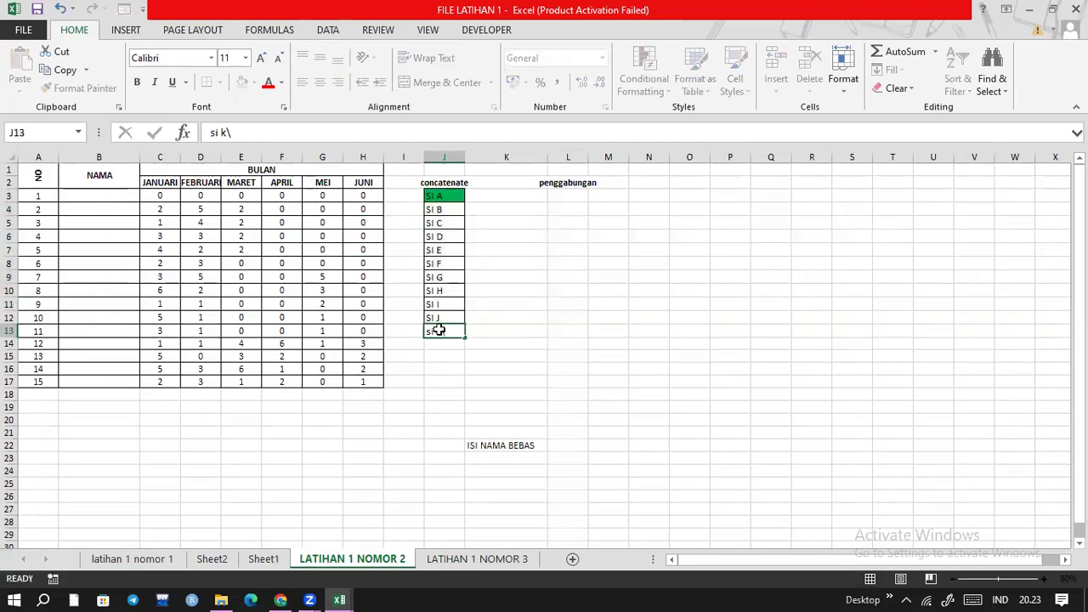
key("Return")
type("si l")
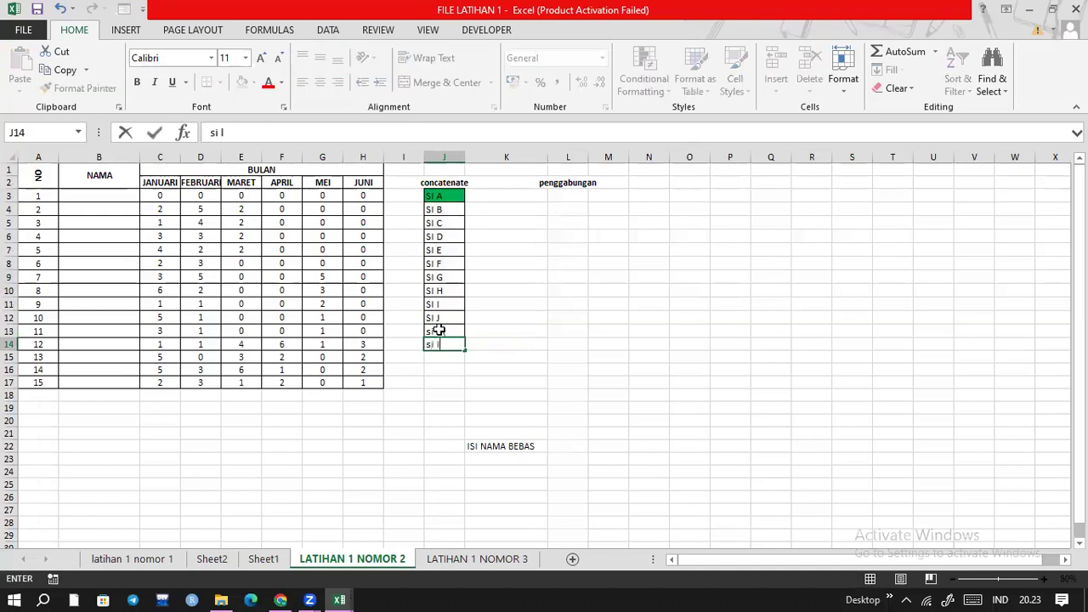
key("Return")
type("sim")
key("BackSpace")
type("m")
key("Return")
type("si n")
key("Return")
type("si o")
key("Return")
left_click(441, 331)
left_click(250, 136)
key("BackSpace")
key("Return")
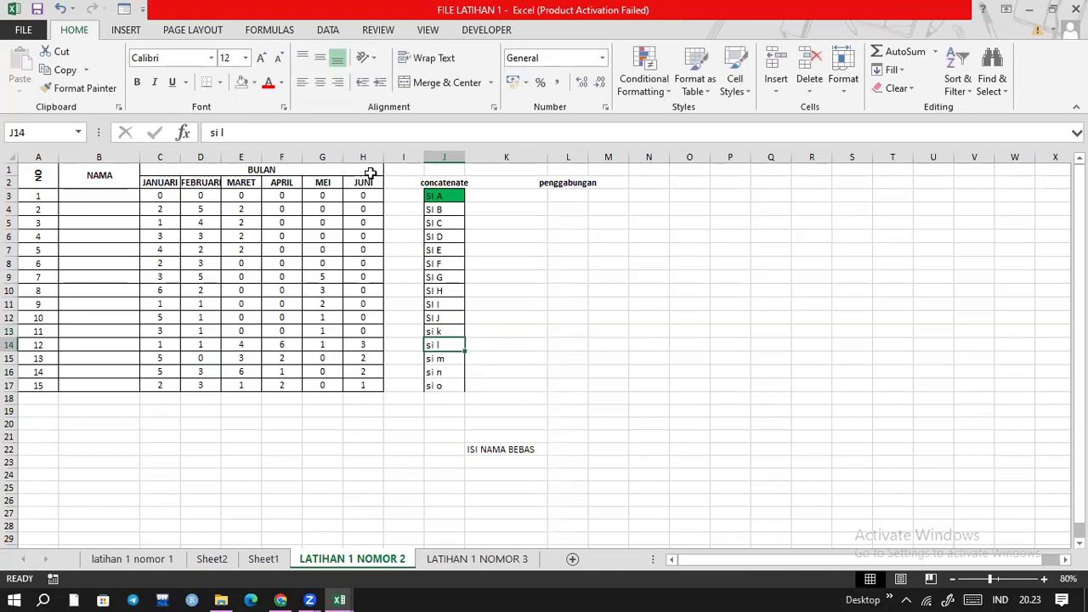
- Remove all borders from the name list in J3:J17
left_click_drag(442, 197, 444, 385)
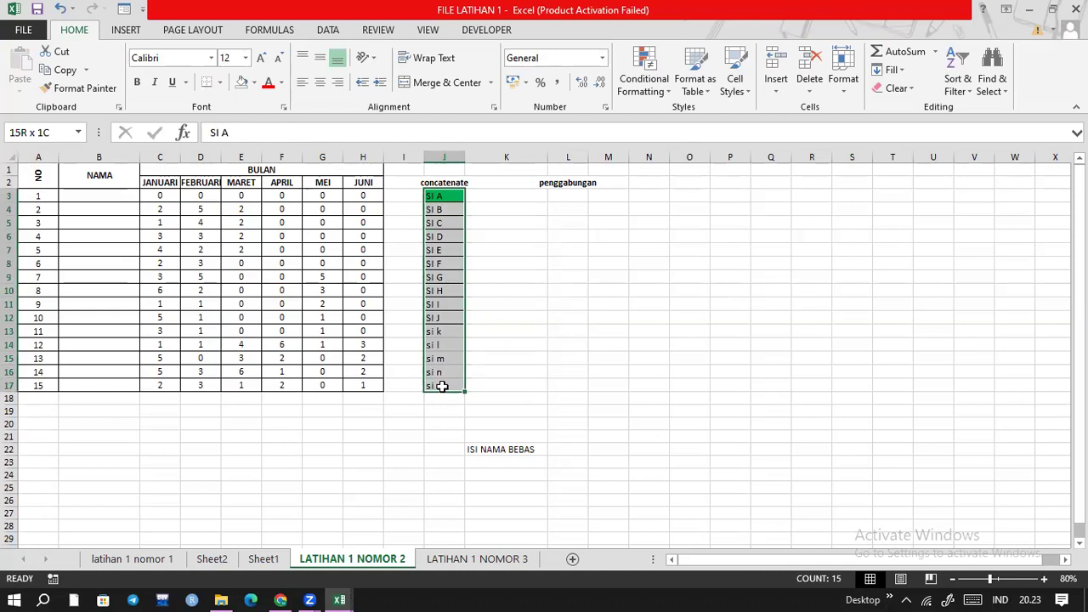
left_click(221, 82)
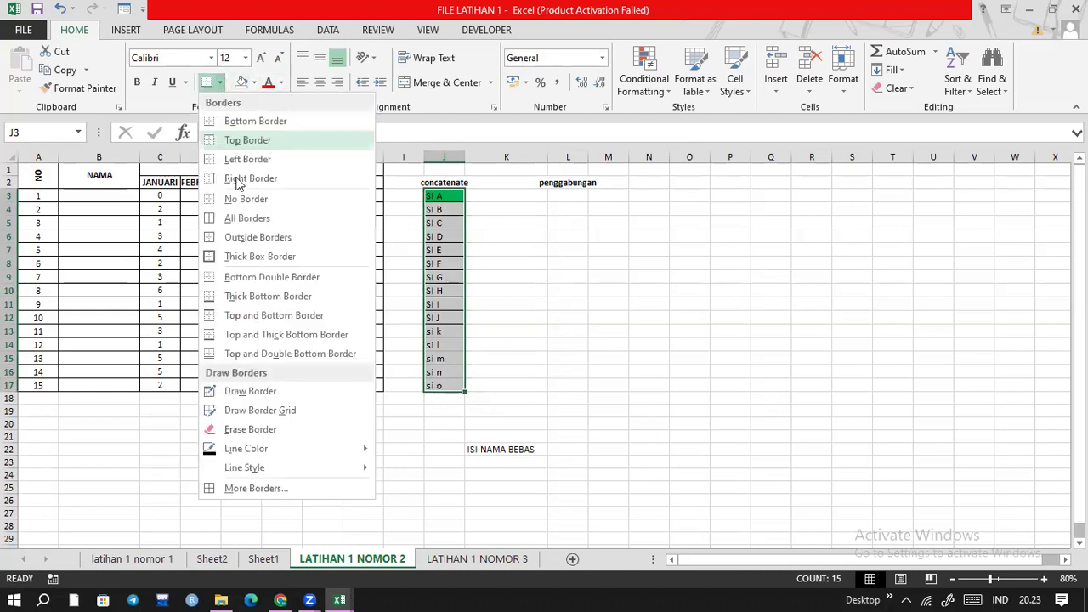
left_click(248, 198)
left_click(429, 247)
- Fill K3:K17 with the title S.Pd beside the names and widen column K slightly
key("ctrl+Up")
key("Right")
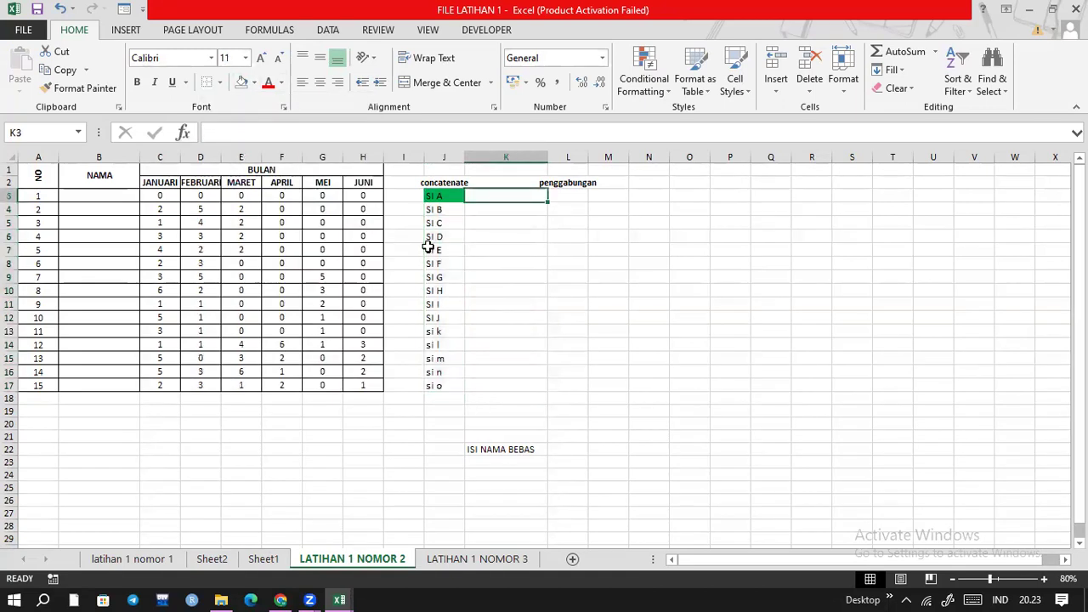
type("s")
key("BackSpace")
type("S.Pd")
key("Return")
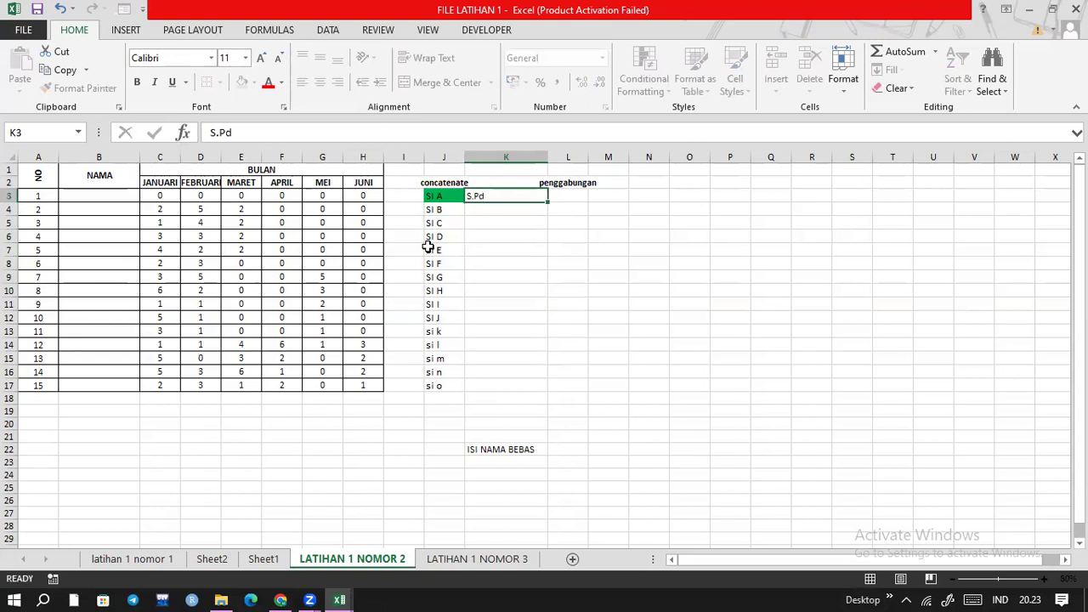
key("Up")
left_click_drag(549, 202, 537, 393)
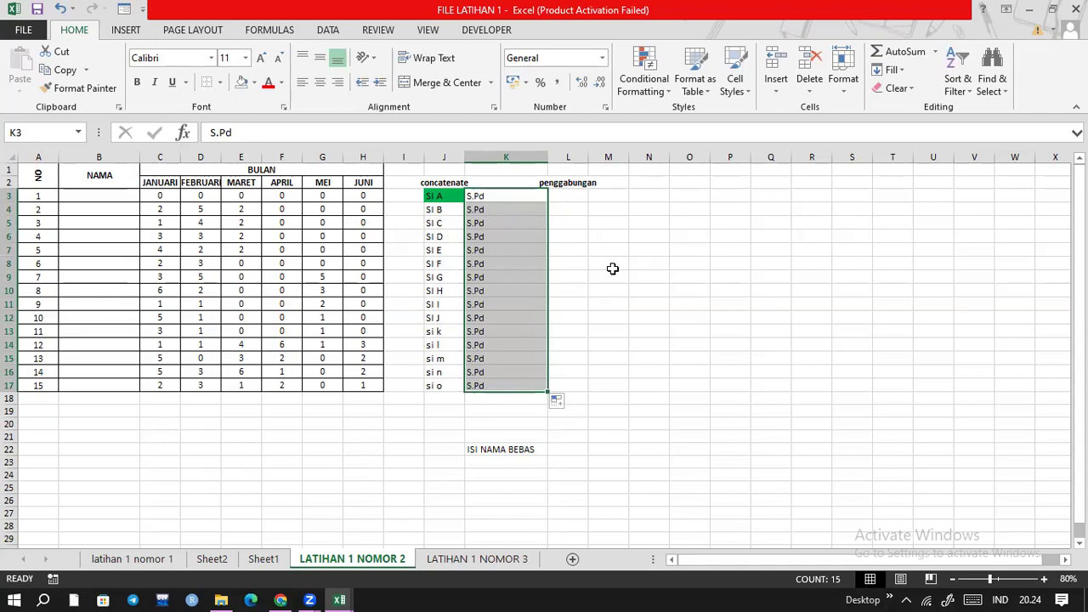
left_click_drag(550, 156, 572, 156)
left_click(545, 220)
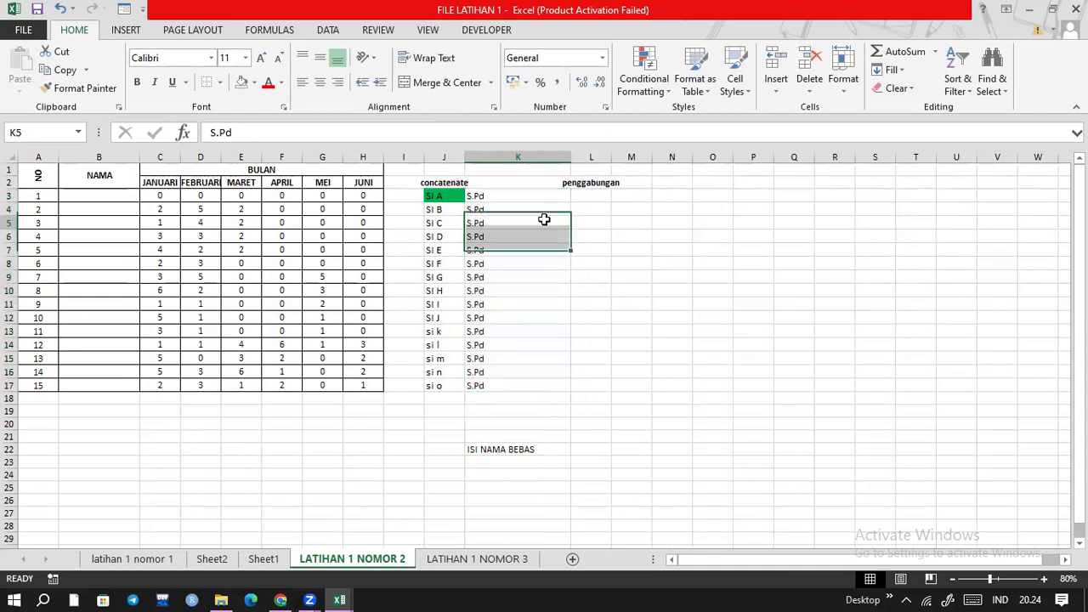
- Enter the sample words saya in N3 and ganteng in O3
left_click(680, 194)
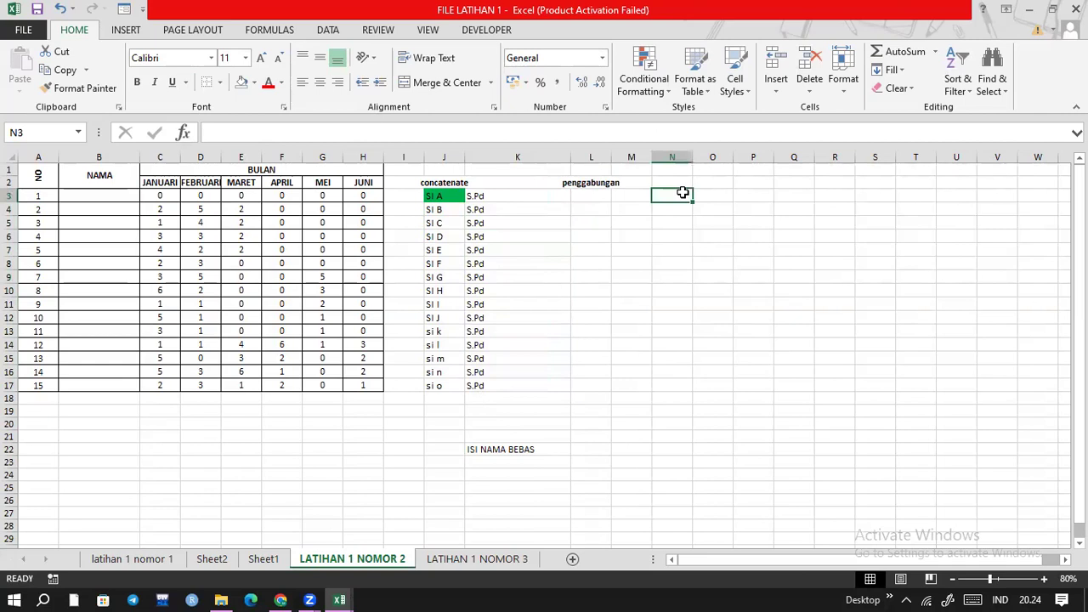
type("SI")
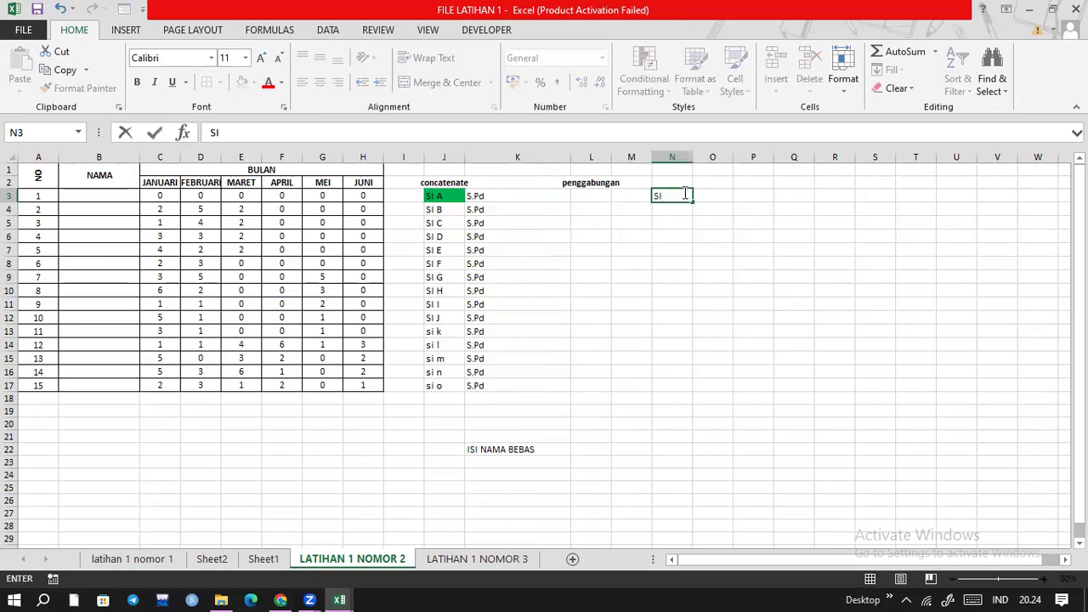
key("BackSpace")
key("BackSpace")
type("saya")
key("Tab")
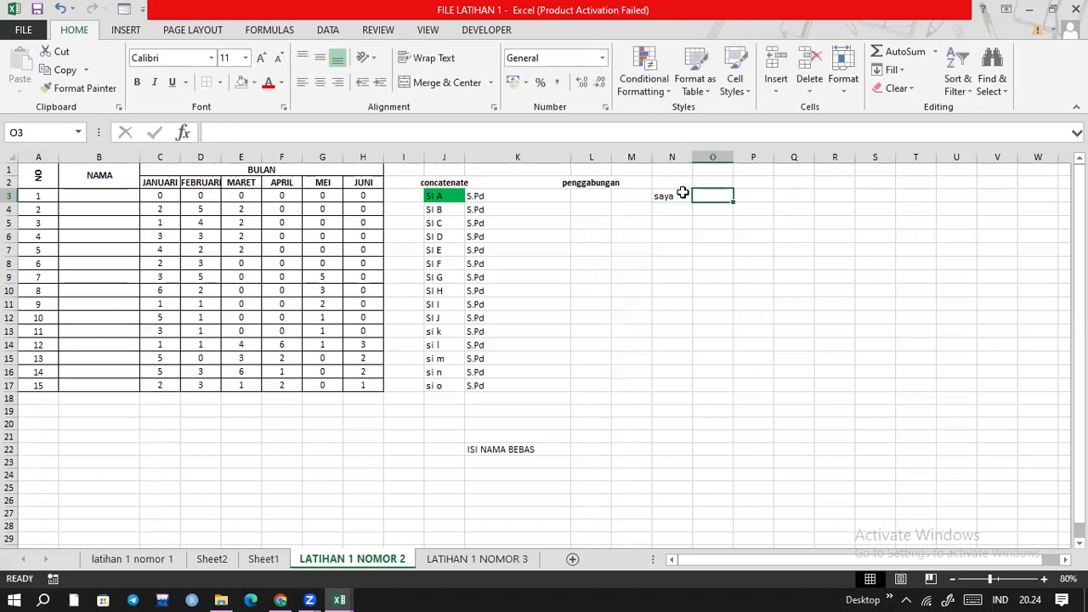
type("ga")
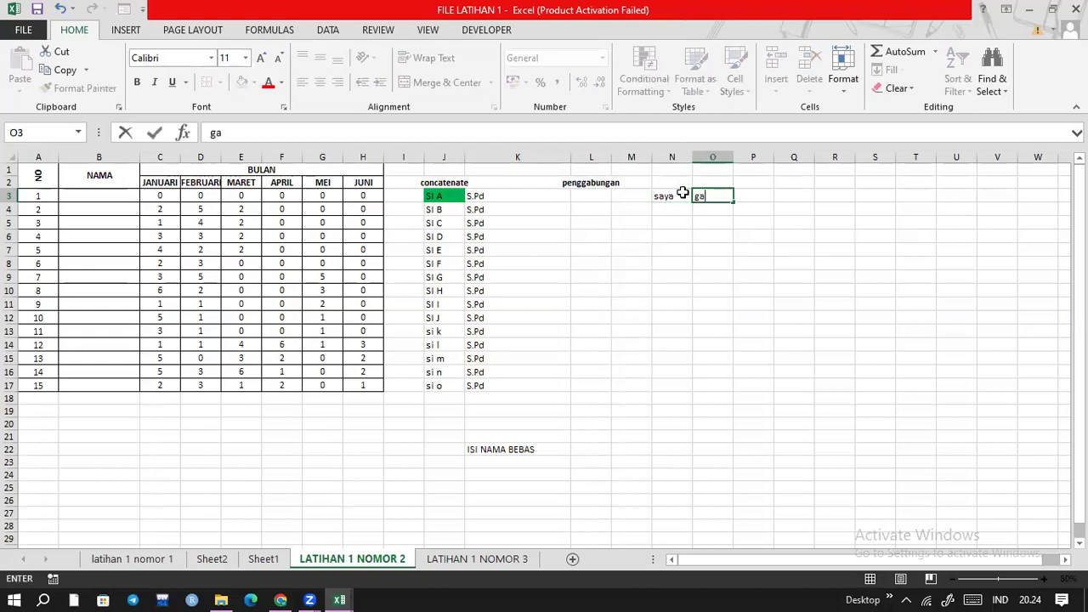
type("nteng")
key("Return")
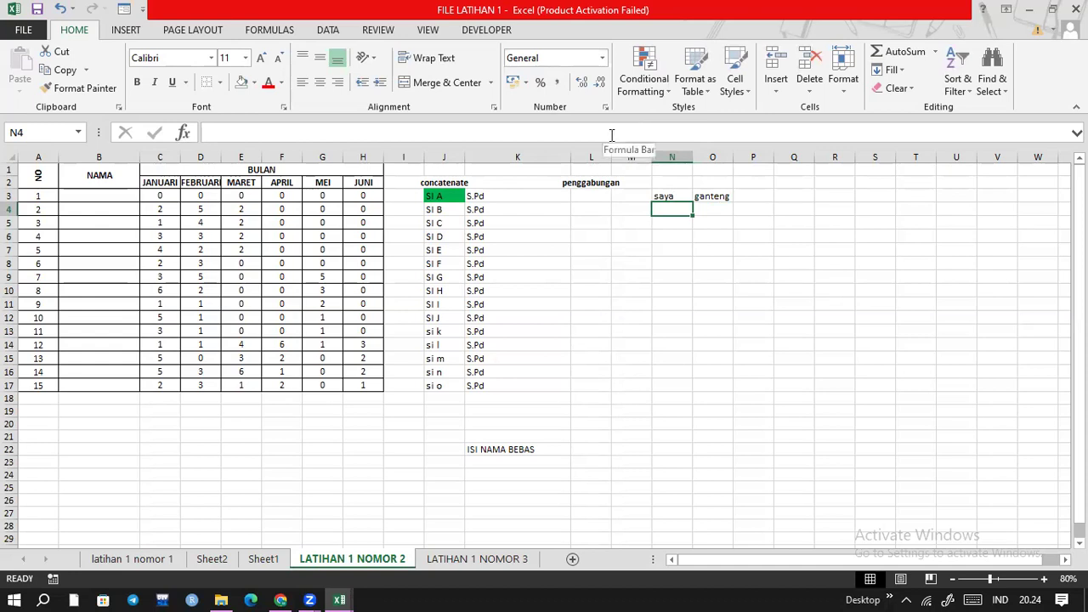
- Begin a formula in cell N4 with an equals sign
left_click(241, 132)
type("=")
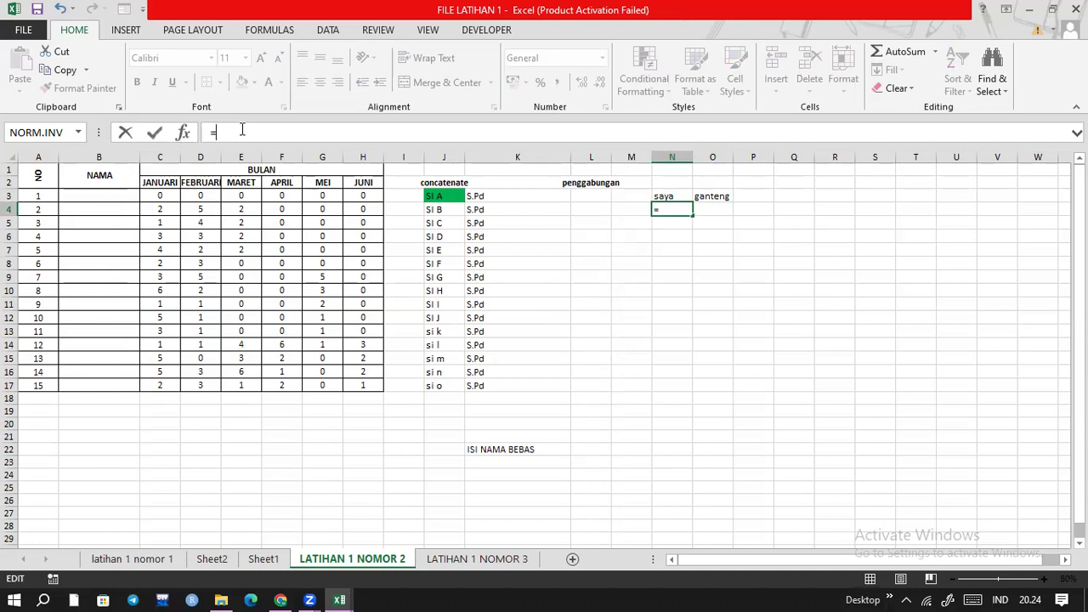
type("concar")
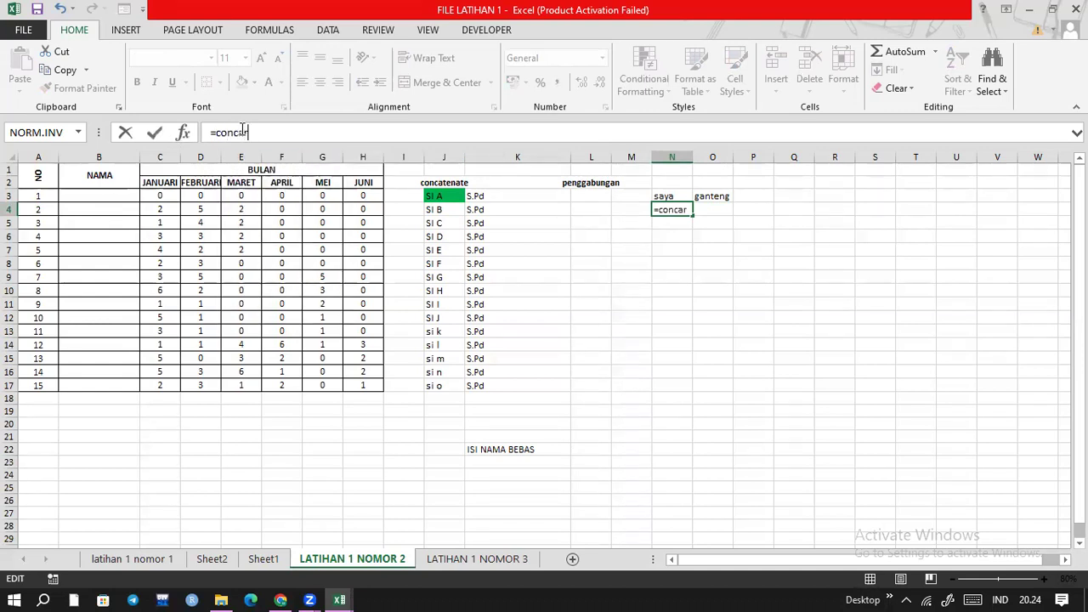
key("BackSpace")
type("tenate")
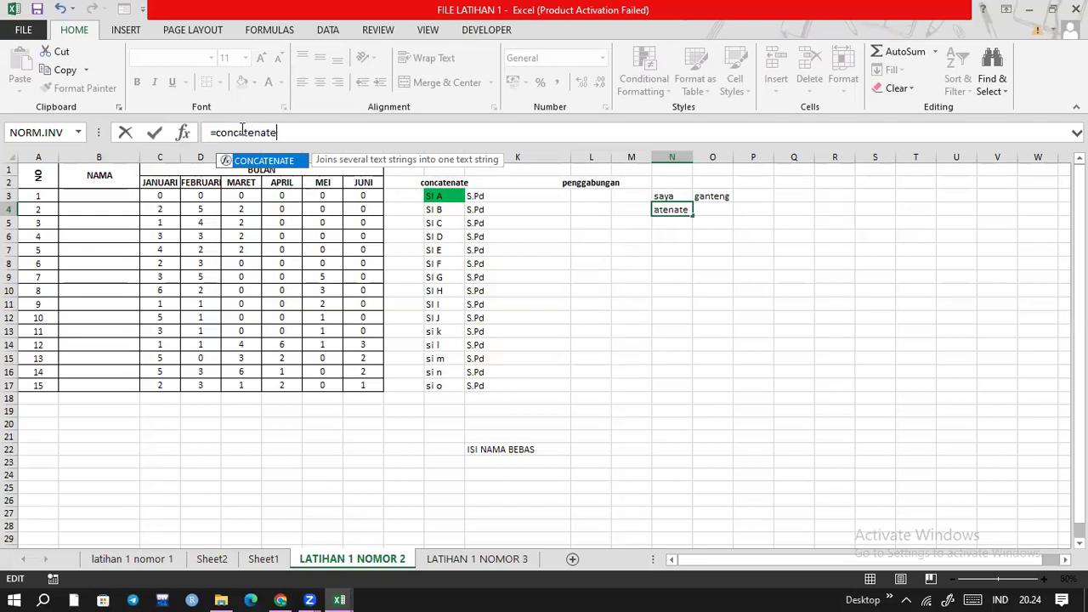
key("BackSpace")
key("BackSpace")
key("BackSpace")
key("BackSpace")
key("BackSpace")
key("BackSpace")
key("BackSpace")
key("BackSpace")
key("BackSpace")
key("BackSpace")
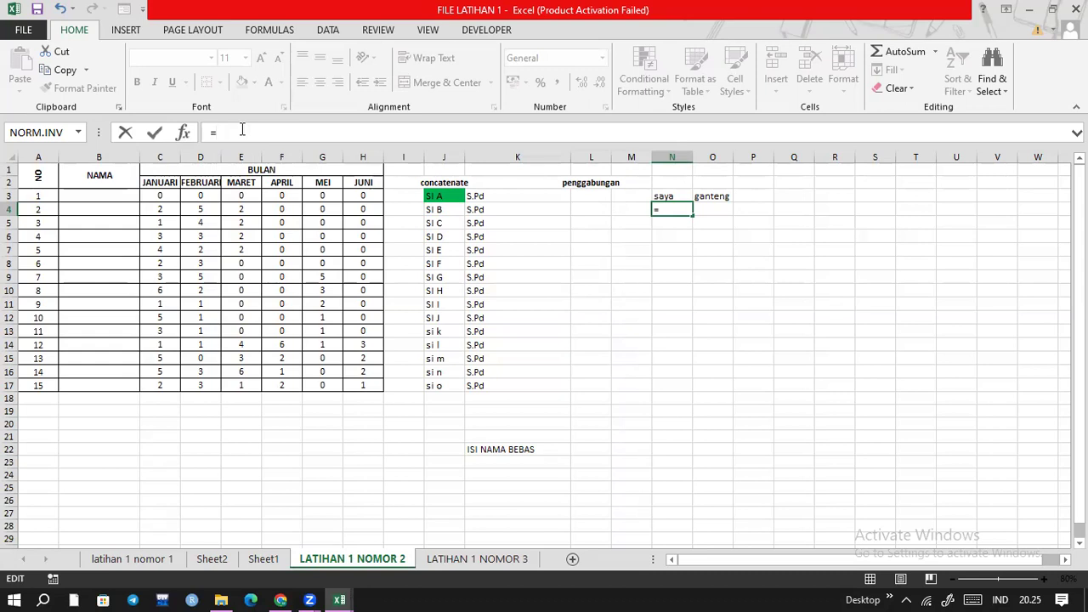
- Insert the suggested CONCATENATE function into the formula in N4
type("c")
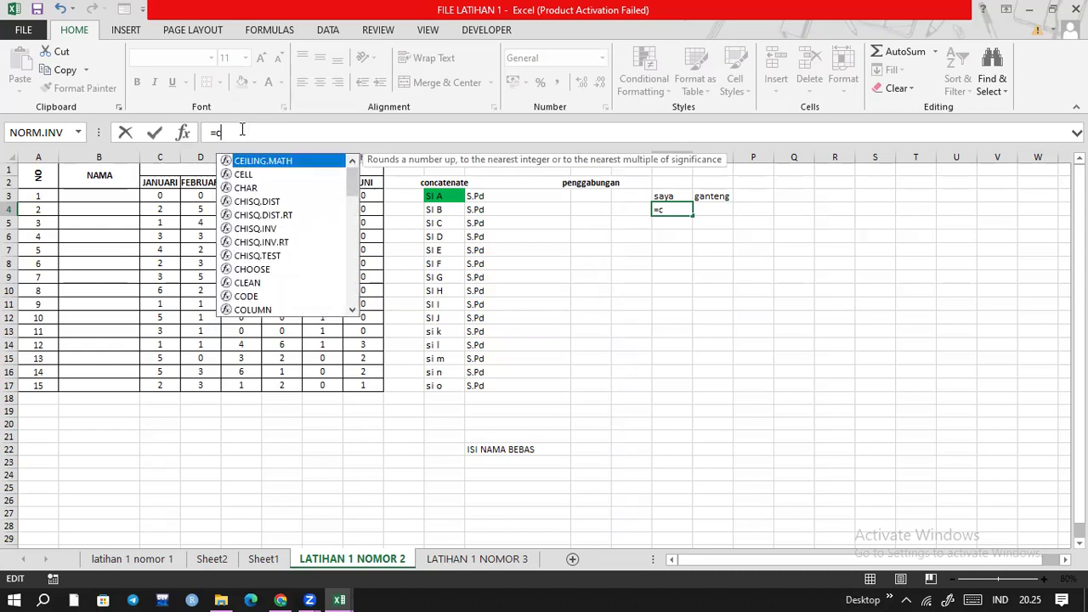
type("p")
key("BackSpace")
type("o")
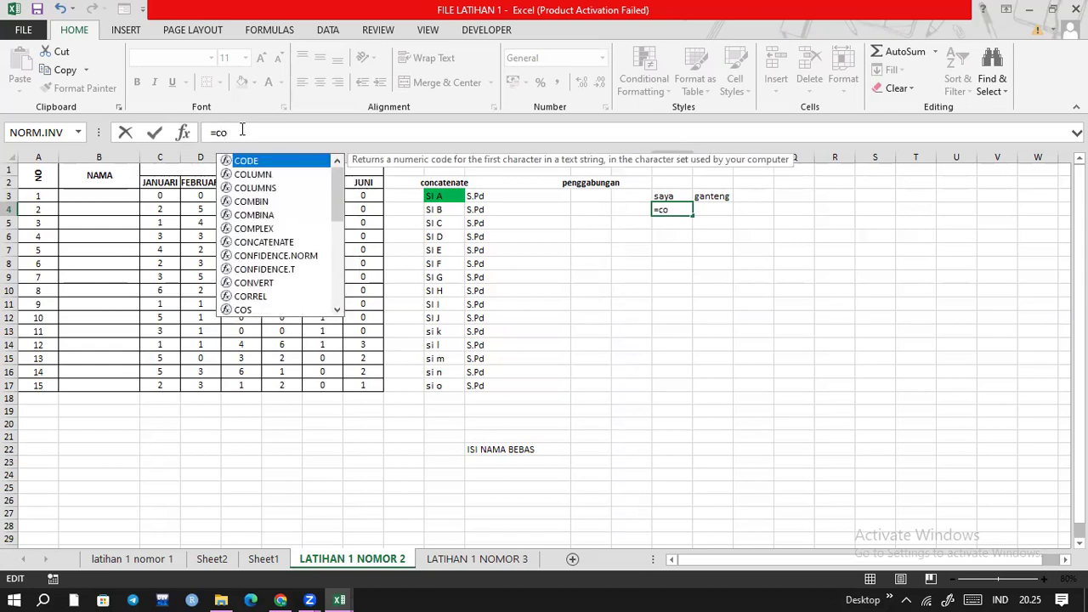
key("Down")
key("Down")
key("Down")
key("Down")
key("Down")
key("Down")
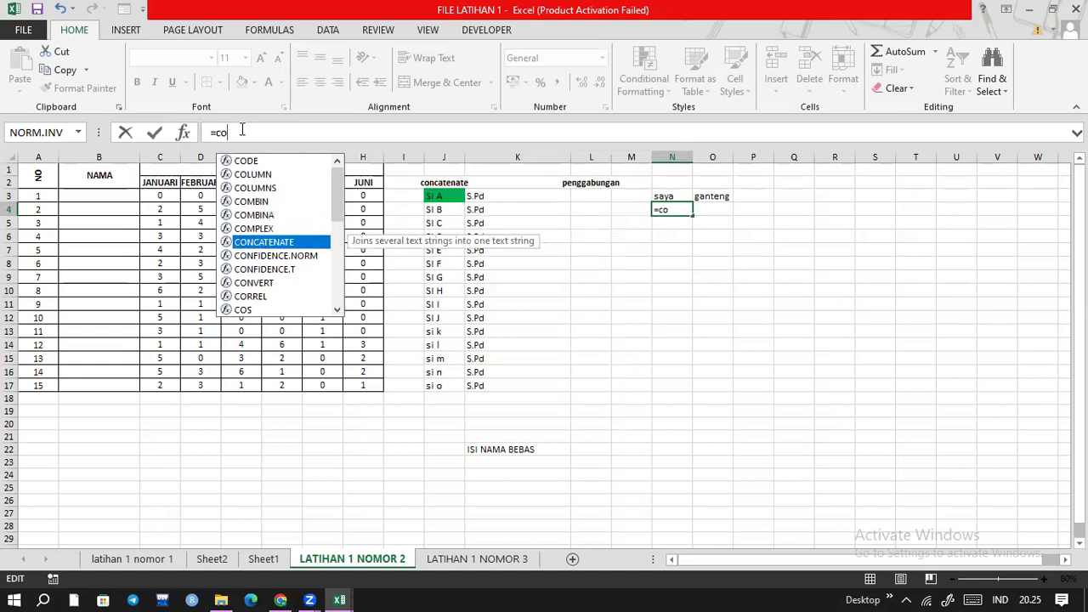
key("Tab")
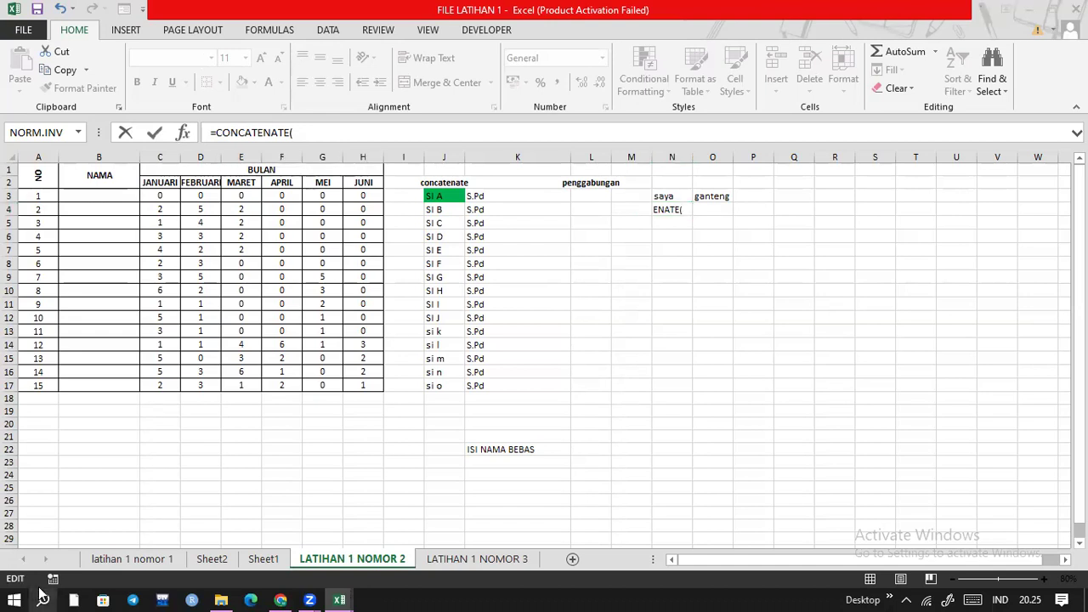
- Search Windows for Paint and launch it
key("super")
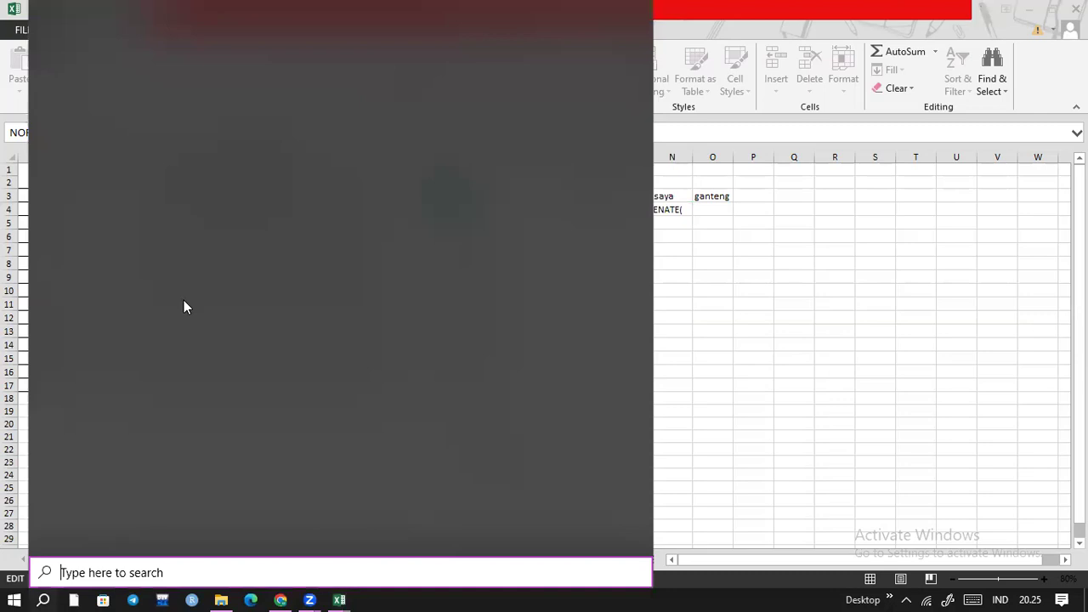
type("pa")
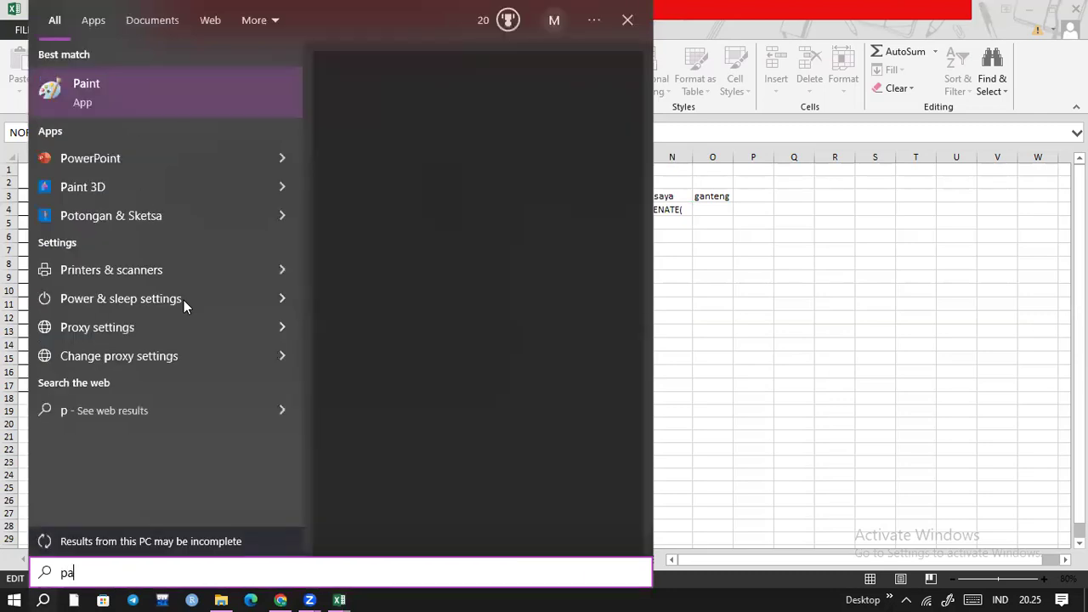
type("i")
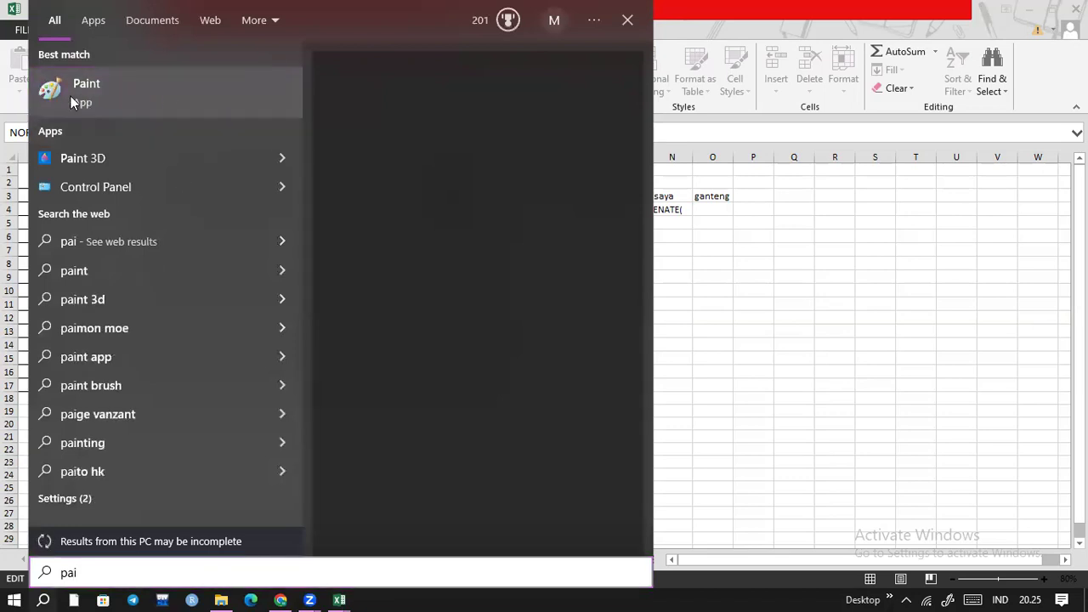
left_click(672, 218)
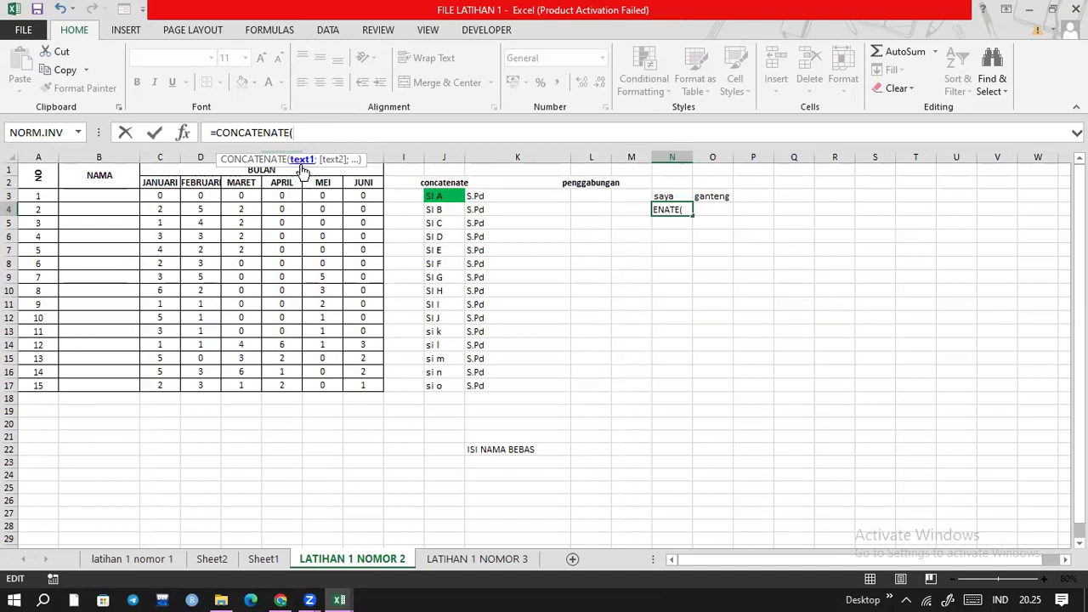
left_click(667, 197)
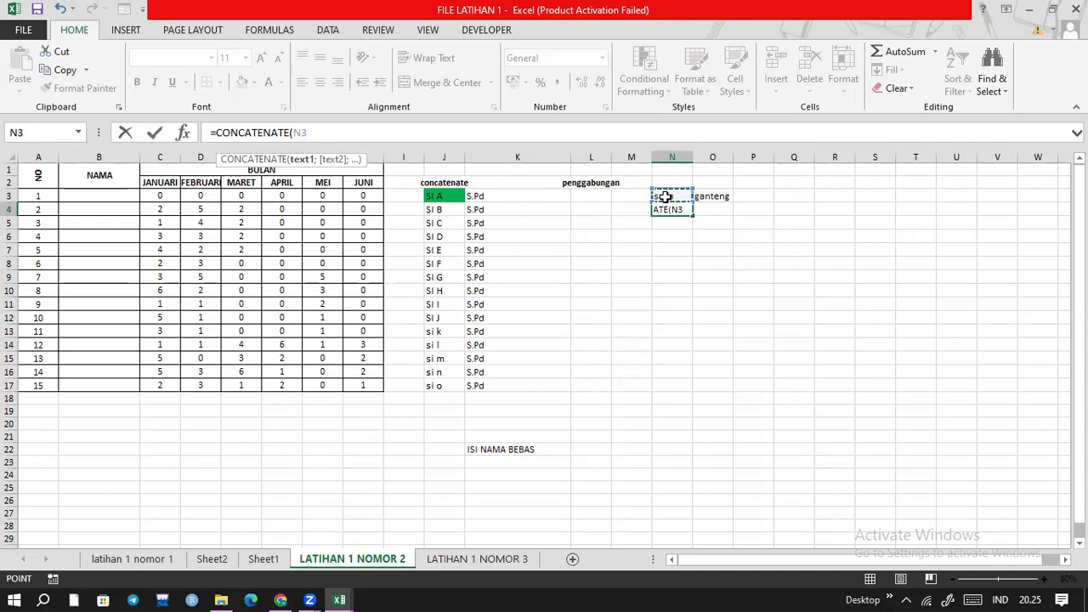
key("BackSpace")
key("BackSpace")
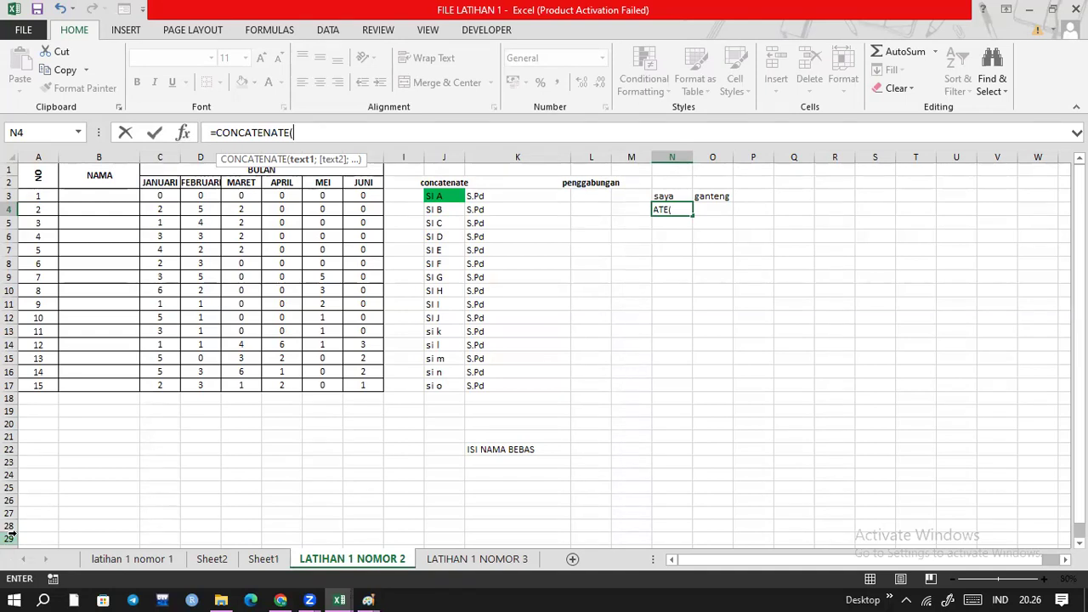
- Enter n3 as the first text argument of the CONCATENATE formula in N4
type("n")
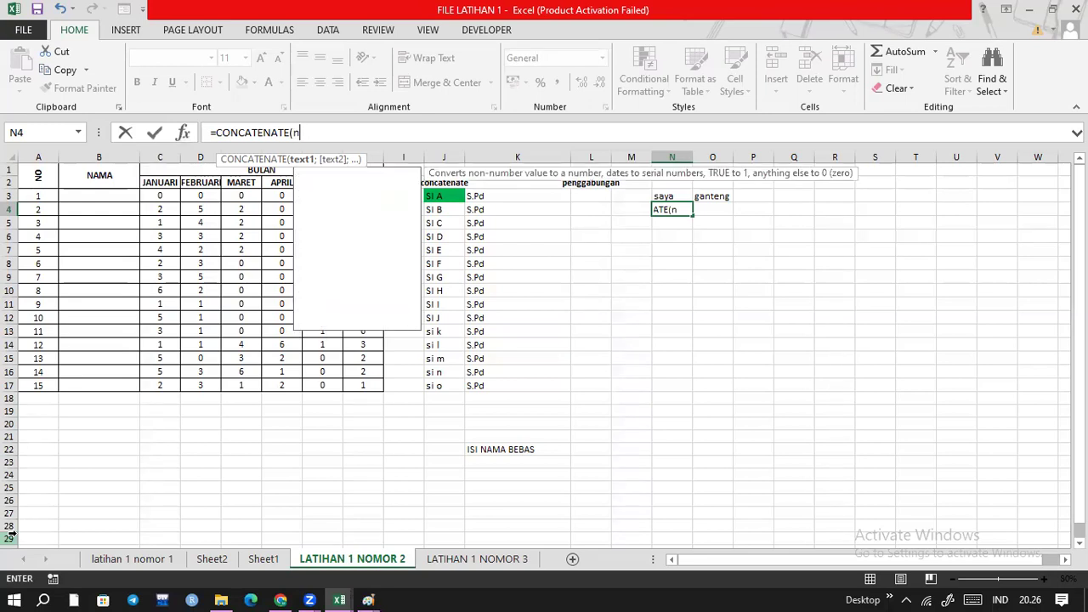
type("3")
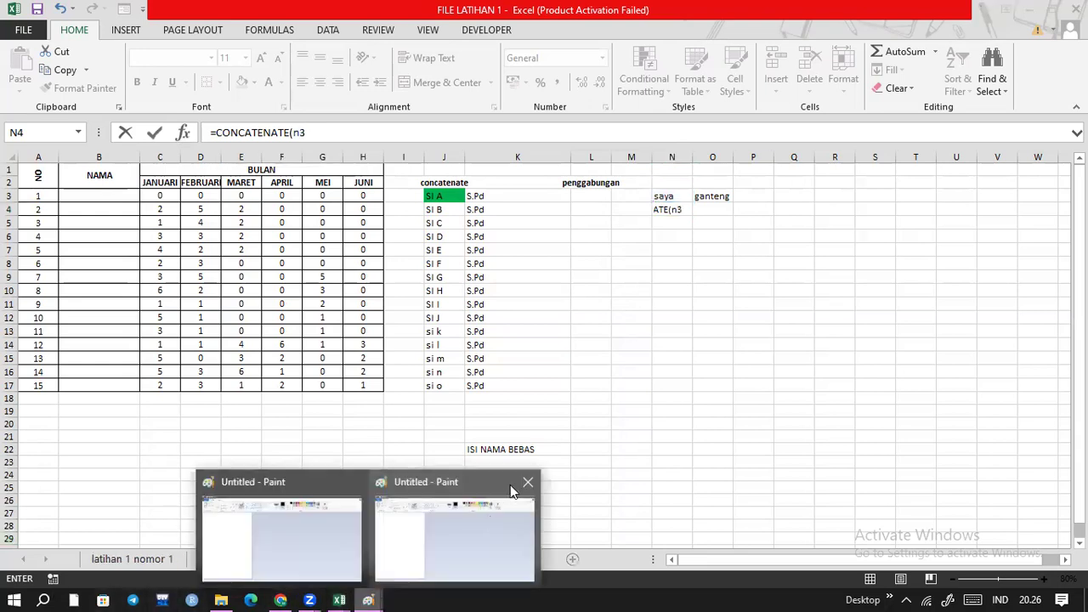
- Switch to the blank Paint window and paste the screenshot of the worksheet showing the CONCATENATE syntax hint
left_click(367, 518)
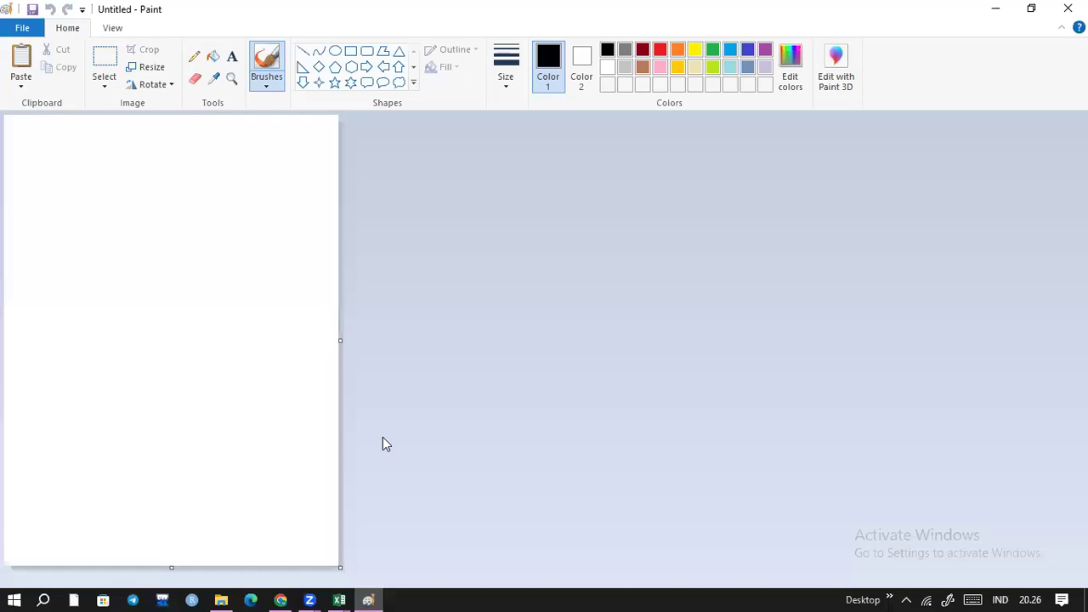
key("alt+Tab")
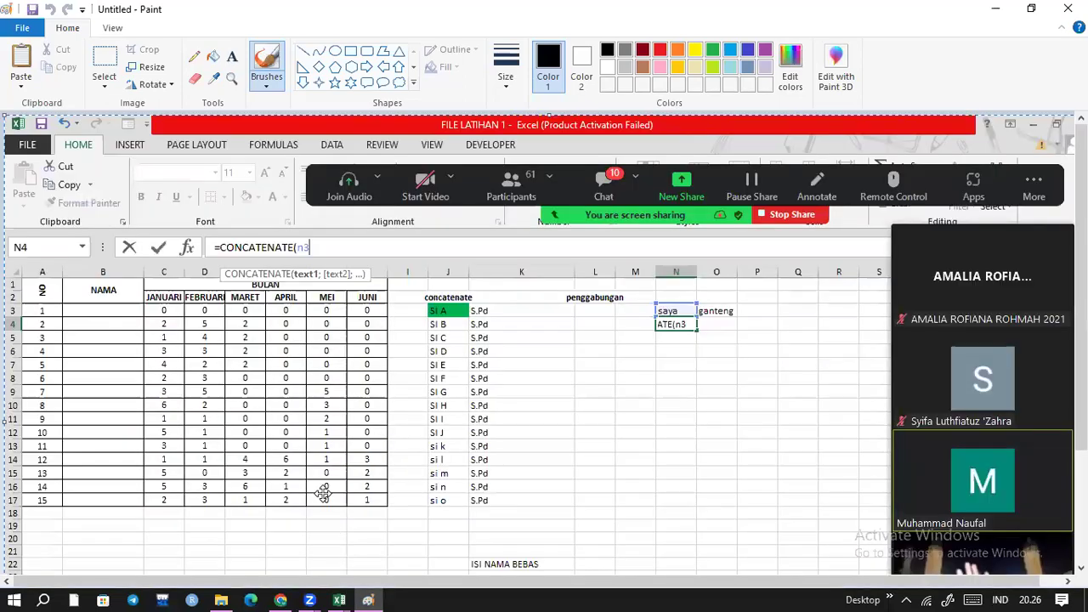
scroll(391, 382, "down", 2)
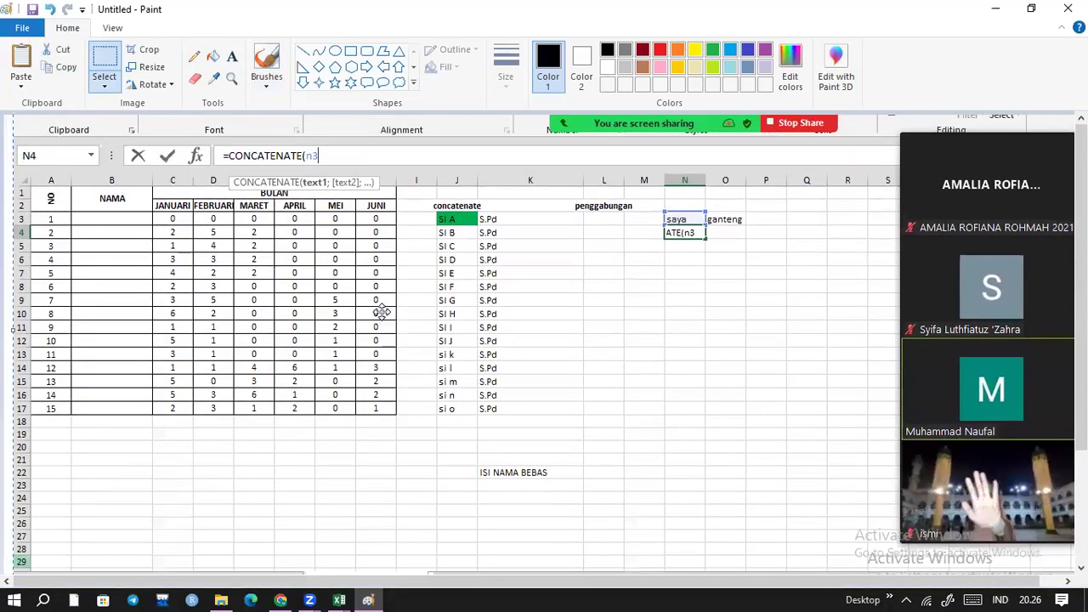
- Underline the semicolon separators after text1 and [text2] in the pasted syntax hint with a red brush
left_click(270, 61)
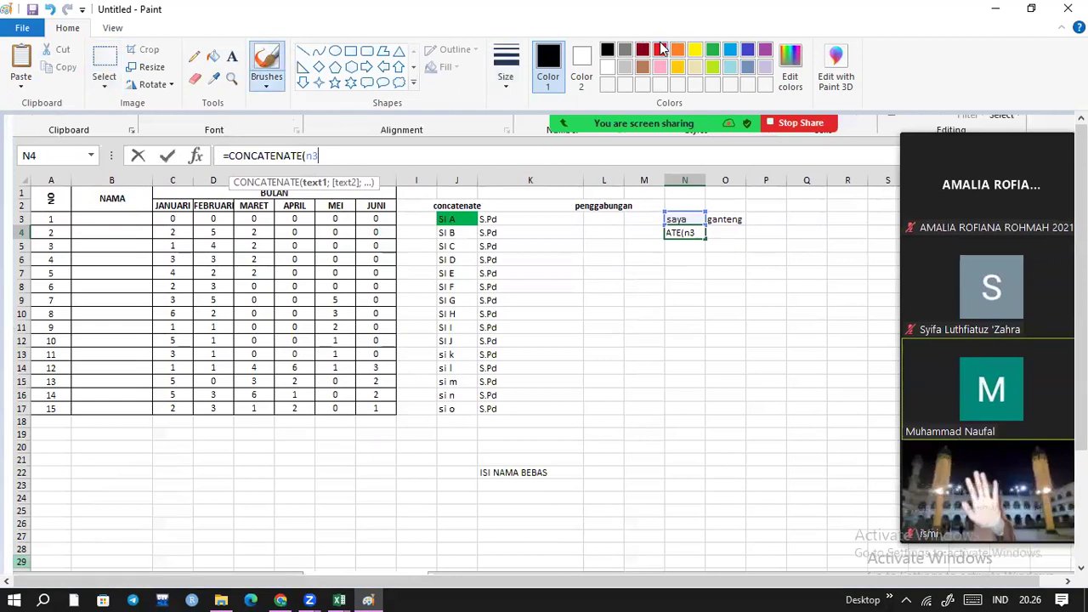
left_click(661, 49)
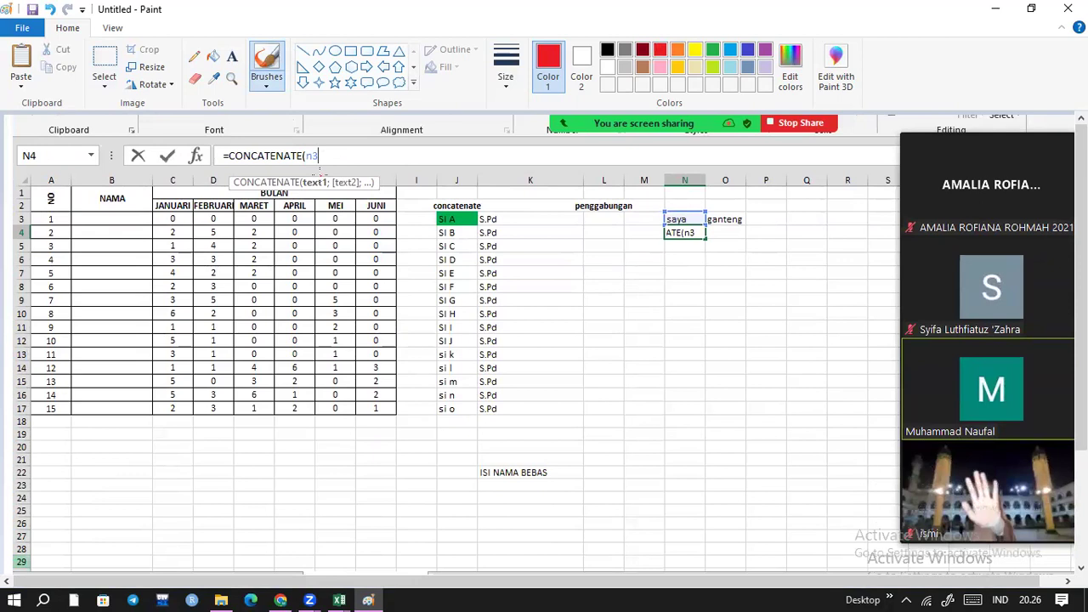
mouse_move(321, 172)
left_mouse_down()
mouse_move(343, 179)
mouse_move(326, 173)
left_mouse_up()
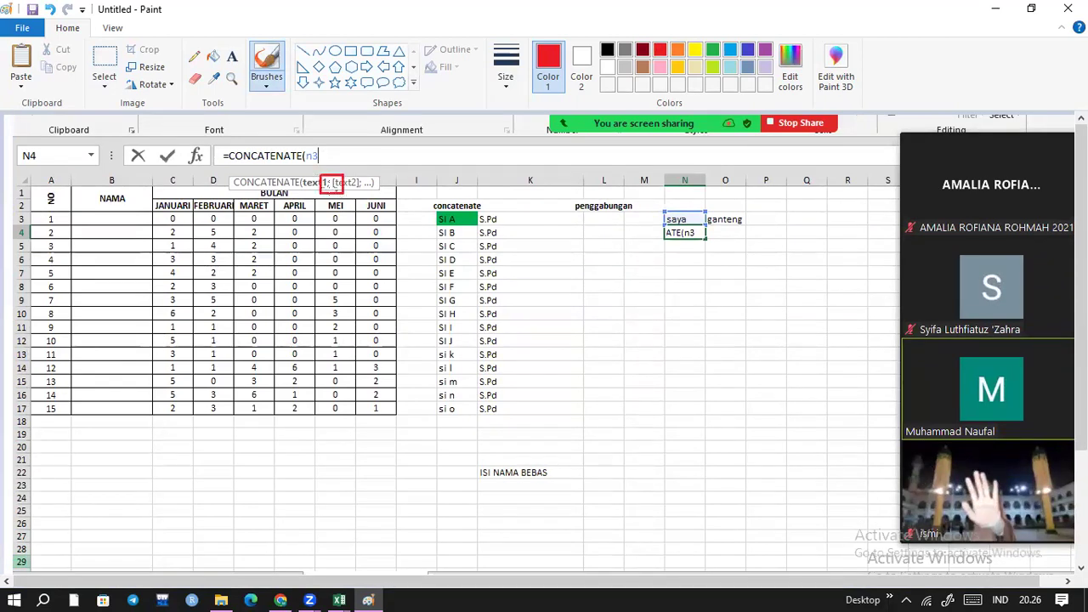
left_click(49, 10)
left_click_drag(323, 192, 367, 189)
- Switch back to the FILE LATIHAN 1 workbook in Excel and complete the N4 formula as =CONCATENATE(N3;O3)
left_click(339, 600)
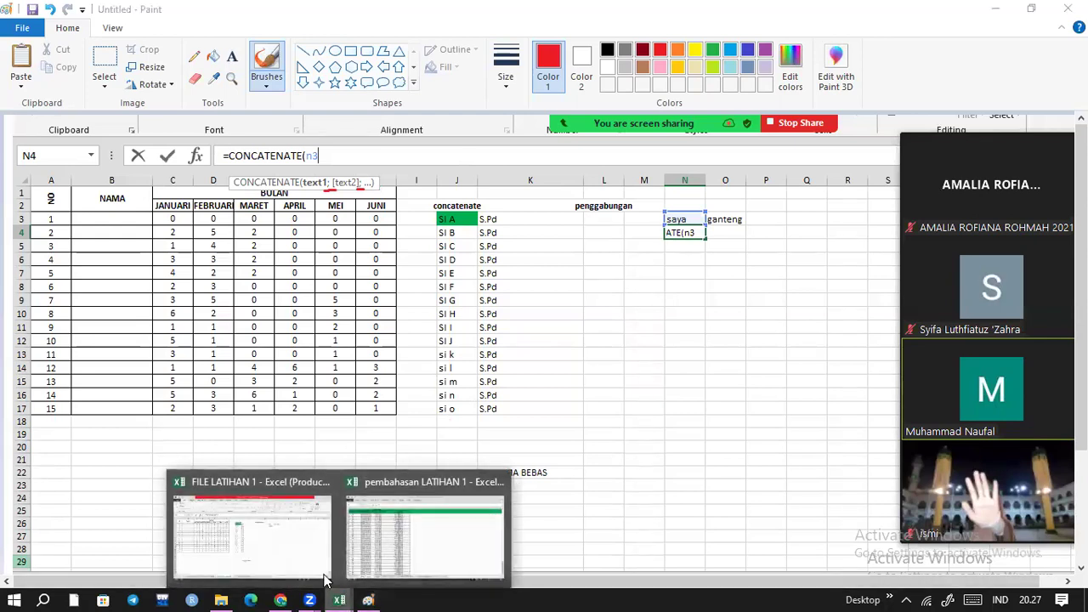
left_click(304, 553)
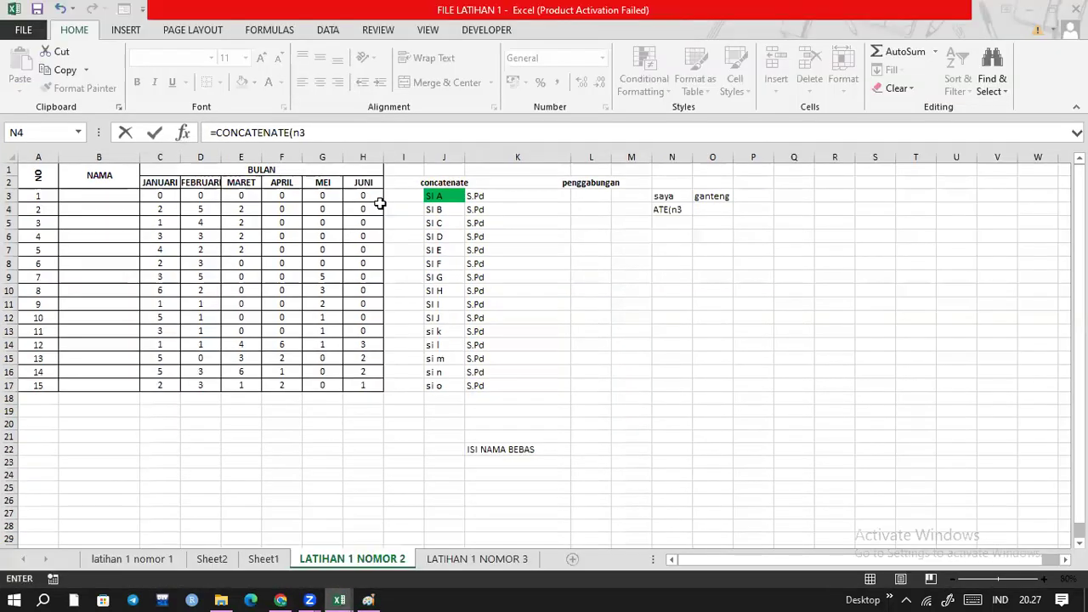
type(";")
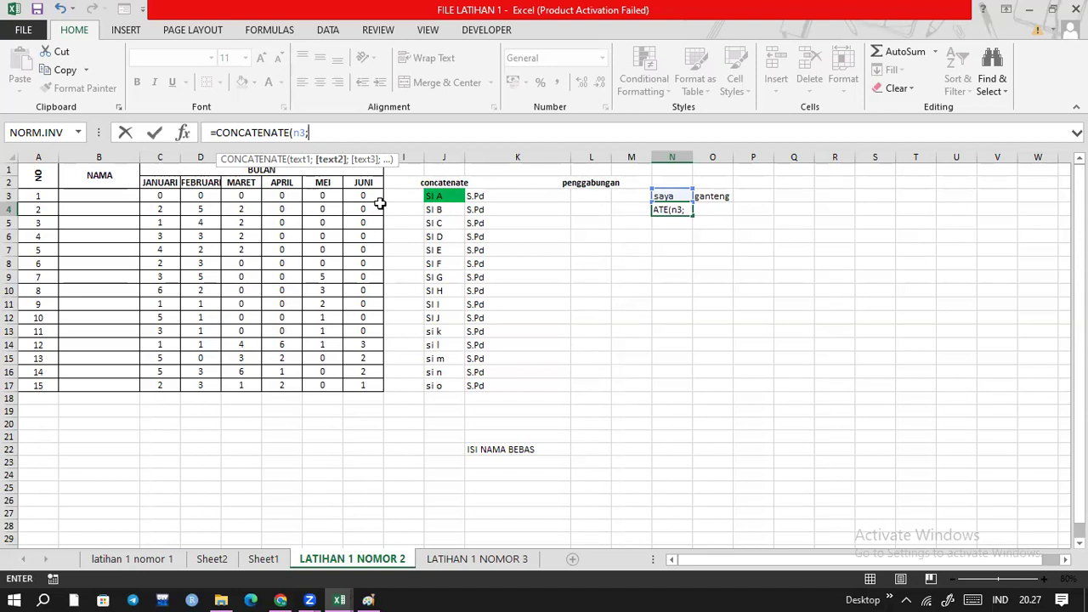
type("o3")
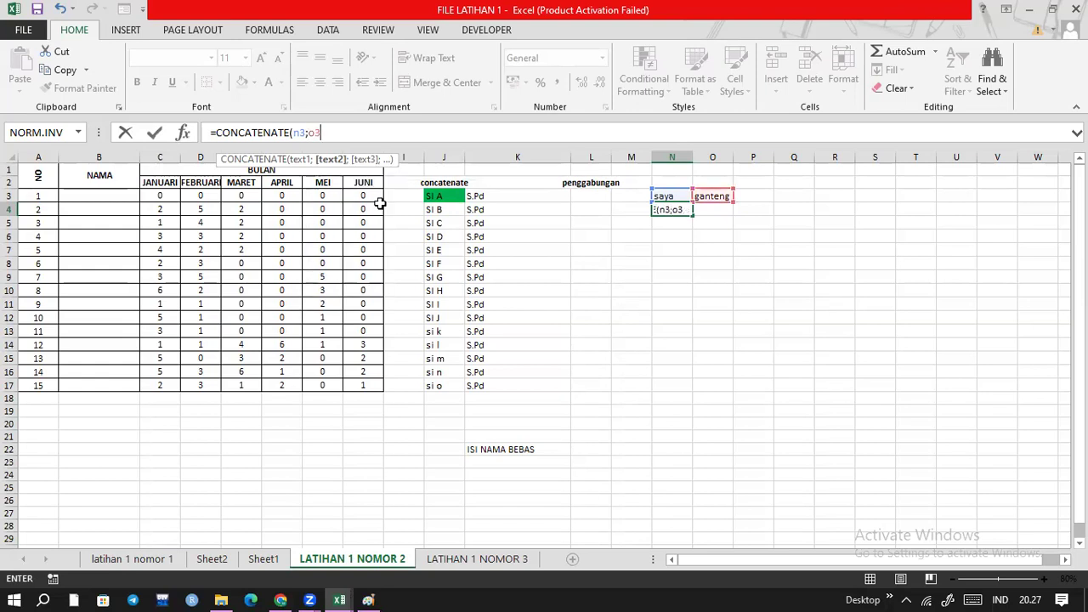
key("Return")
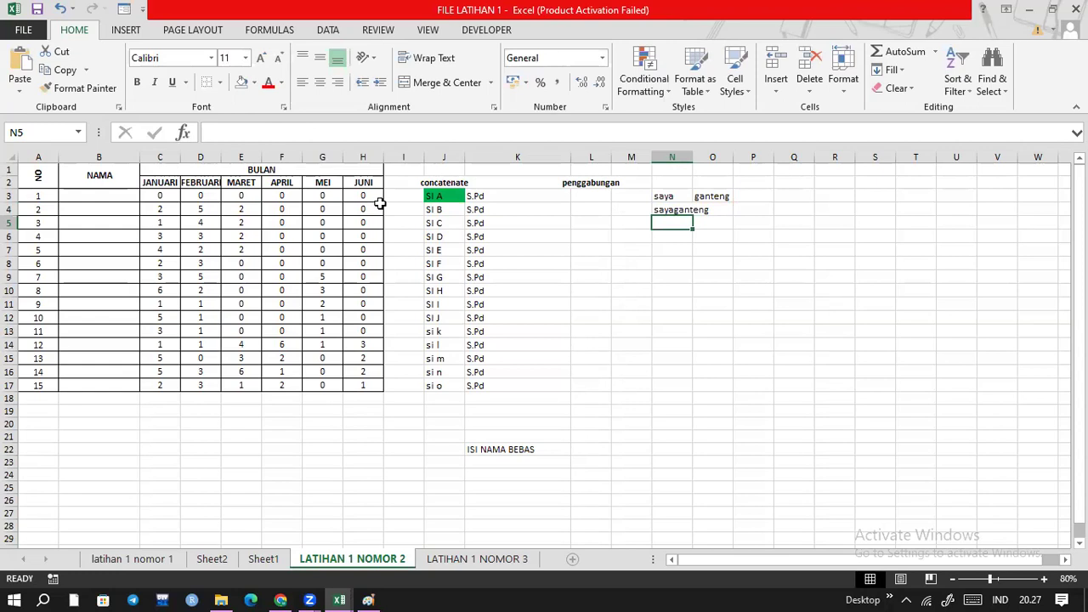
- Change the N4 formula to =CONCATENATE(N3;" ";O3) so a space separates the two words
key("Up")
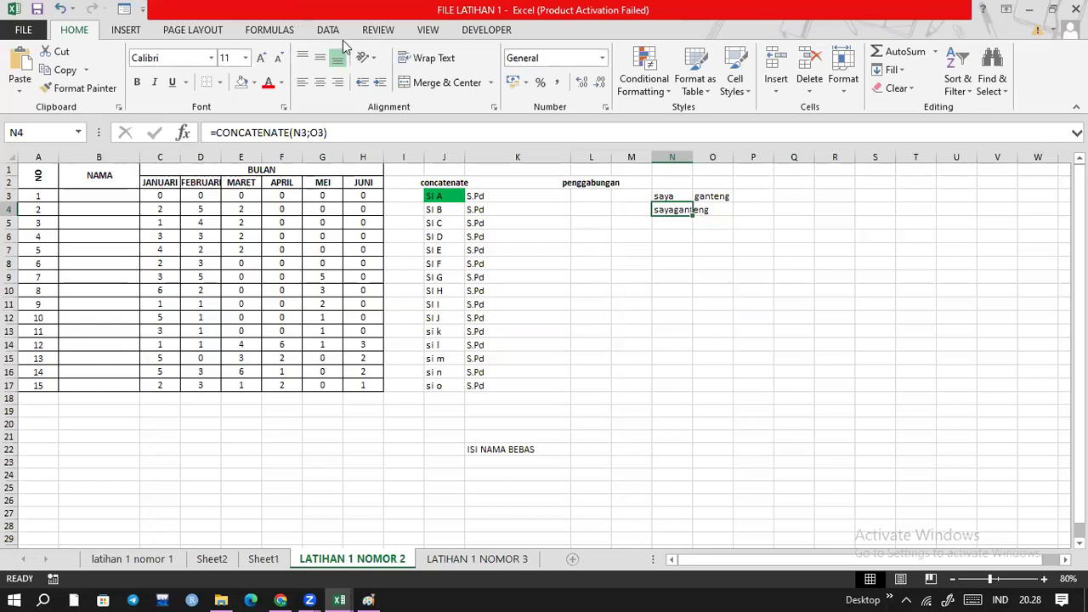
left_click(353, 127)
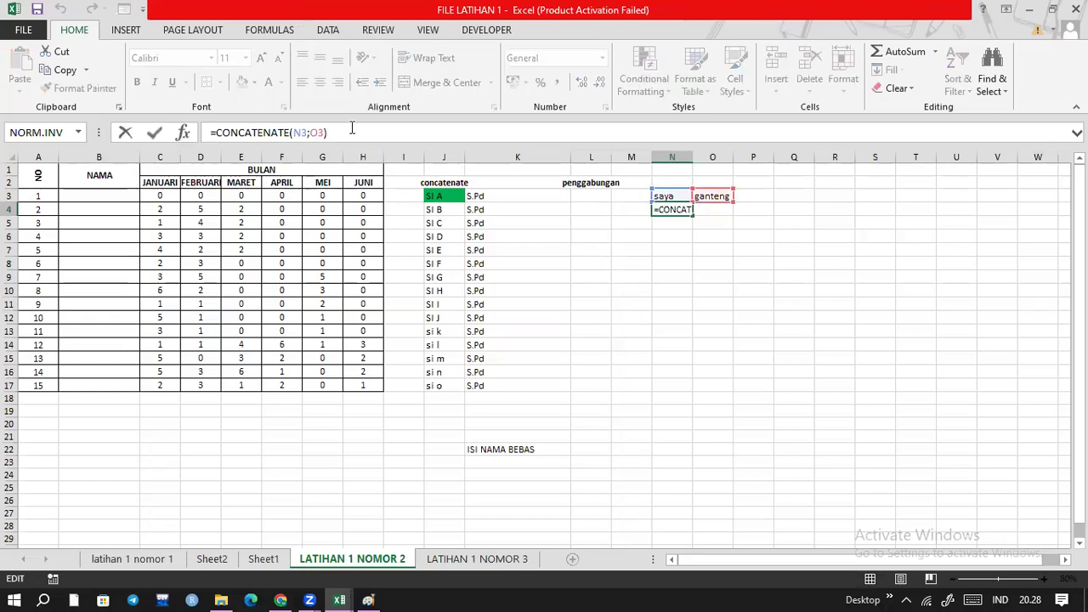
key("BackSpace")
key("BackSpace")
key("BackSpace")
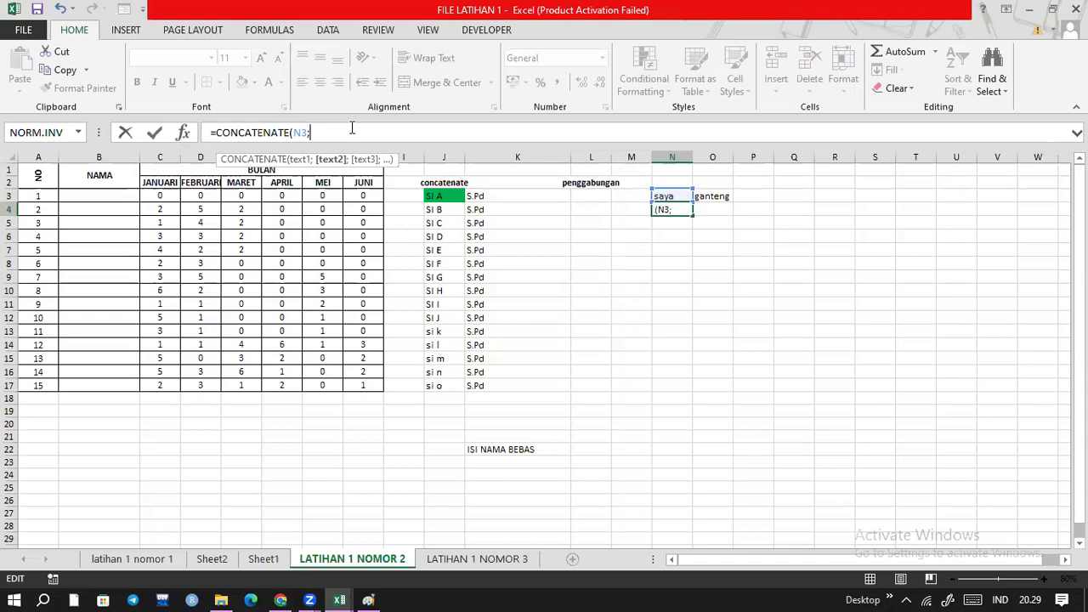
type("\" \"")
type(";o3")
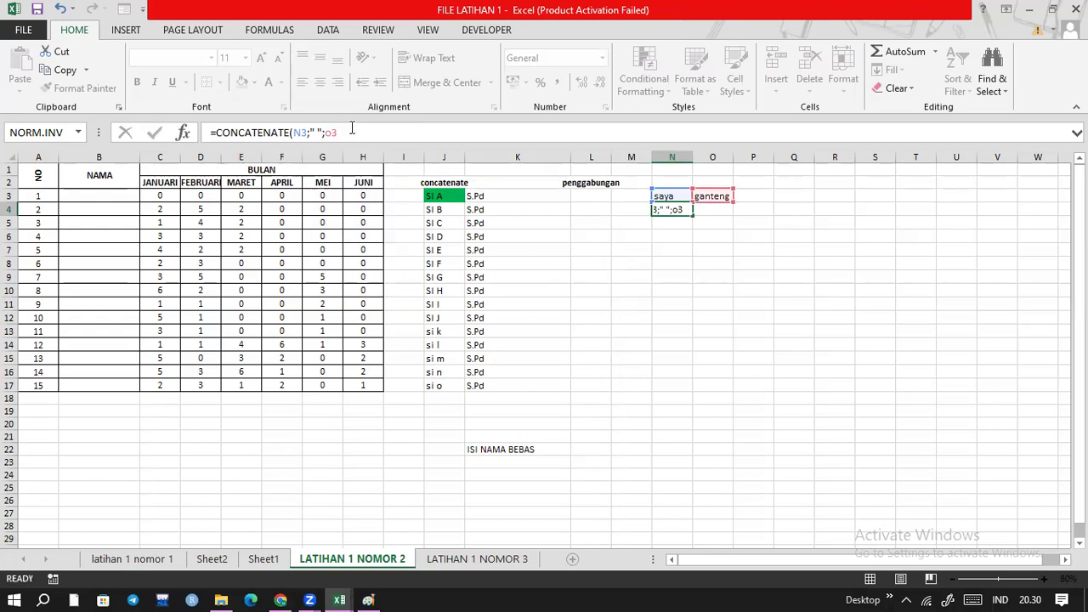
key("Return")
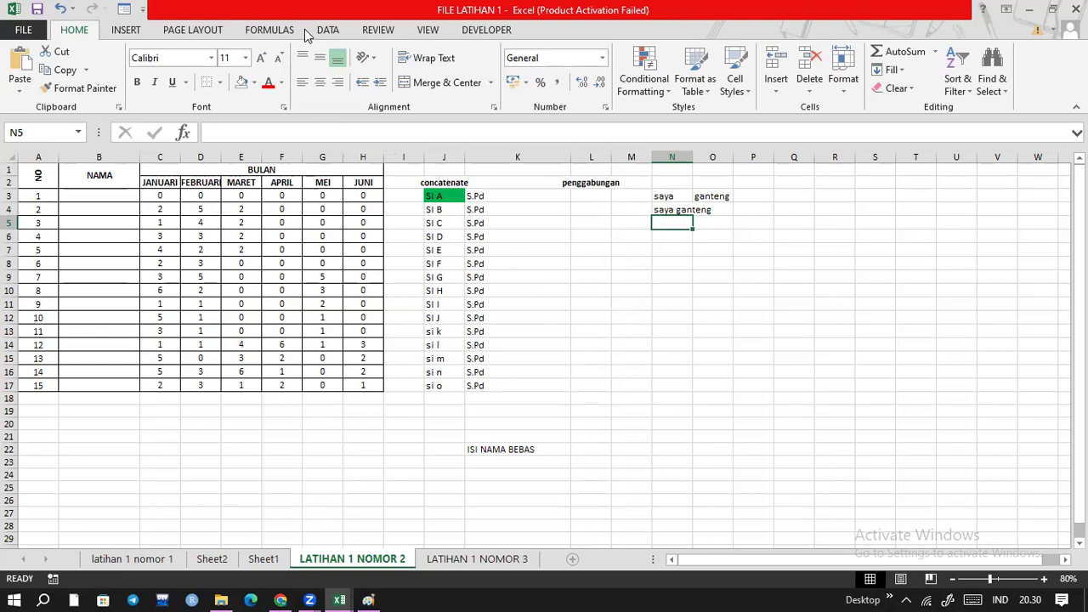
- Enter =CONCATENATE(J3;",";" ";K3) in L3 to join the name and title with a comma and space
left_click(578, 195)
left_click(413, 133)
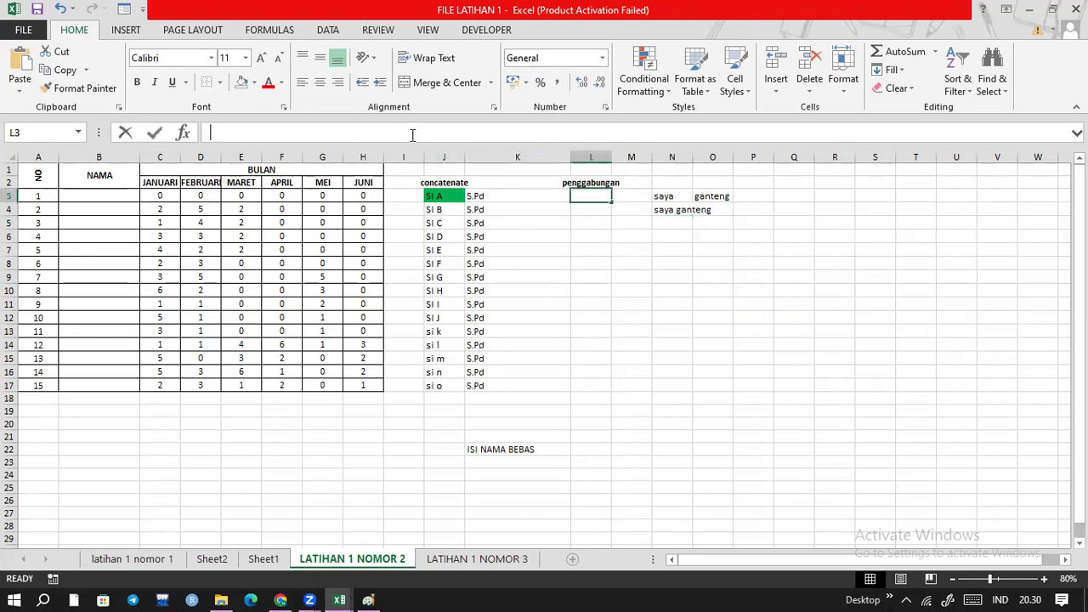
type("=con")
key("Tab")
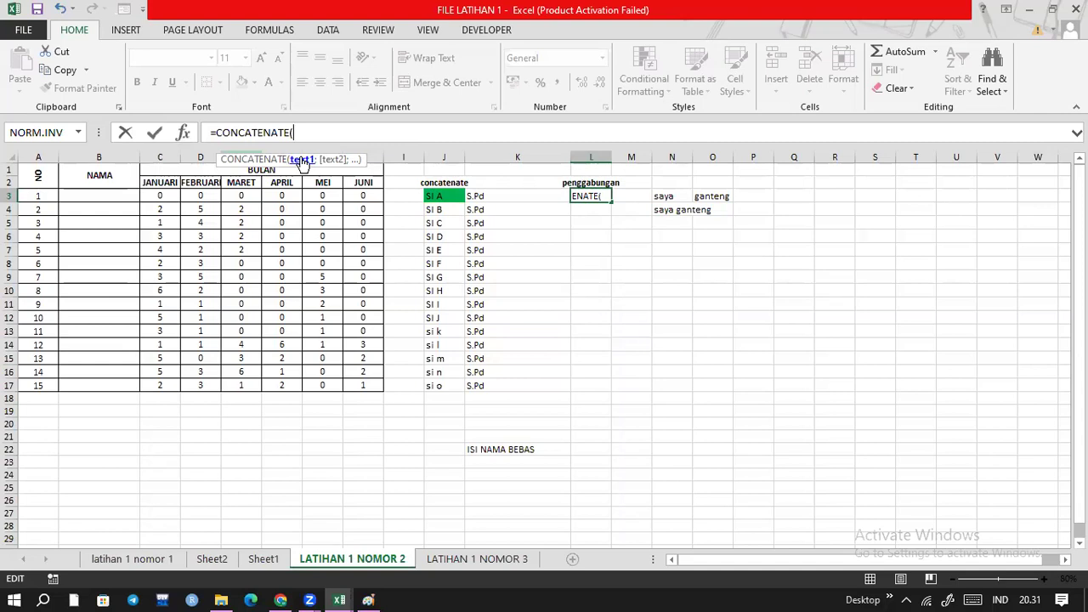
type("j3;")
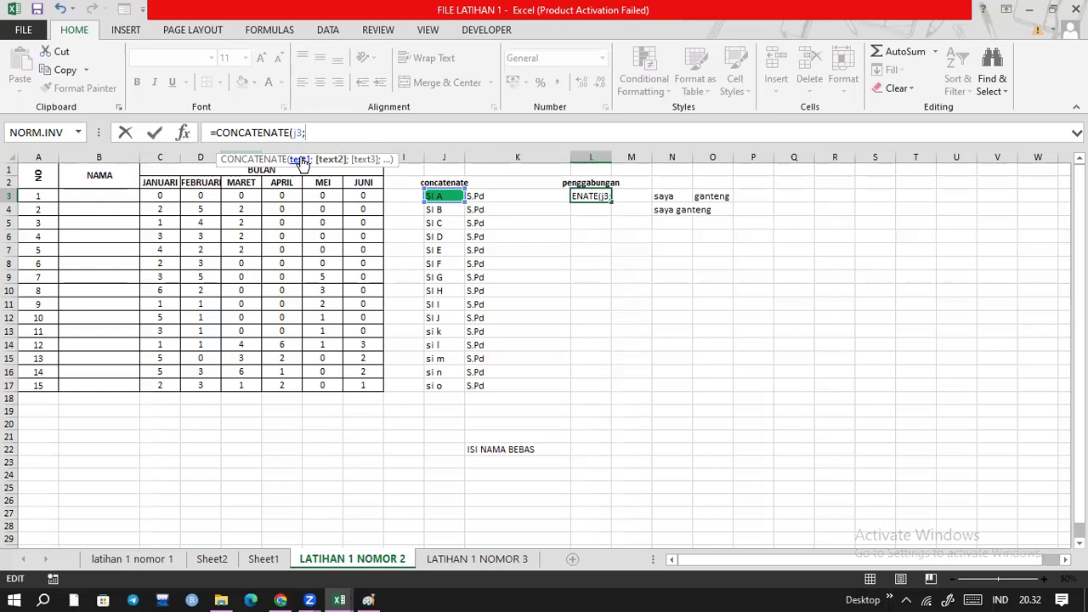
type("\",\";")
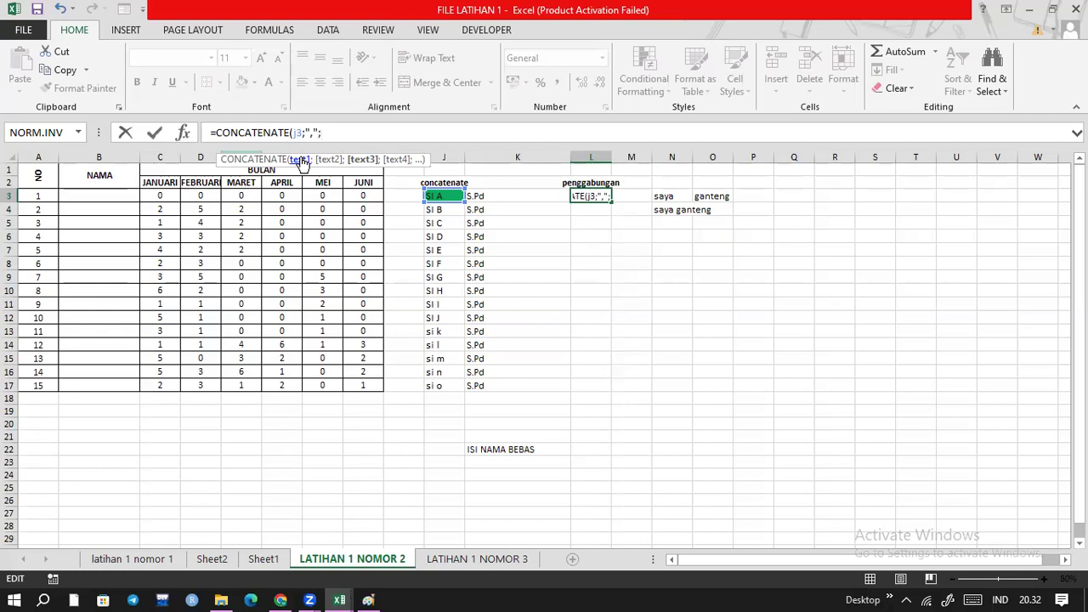
type("\" \";")
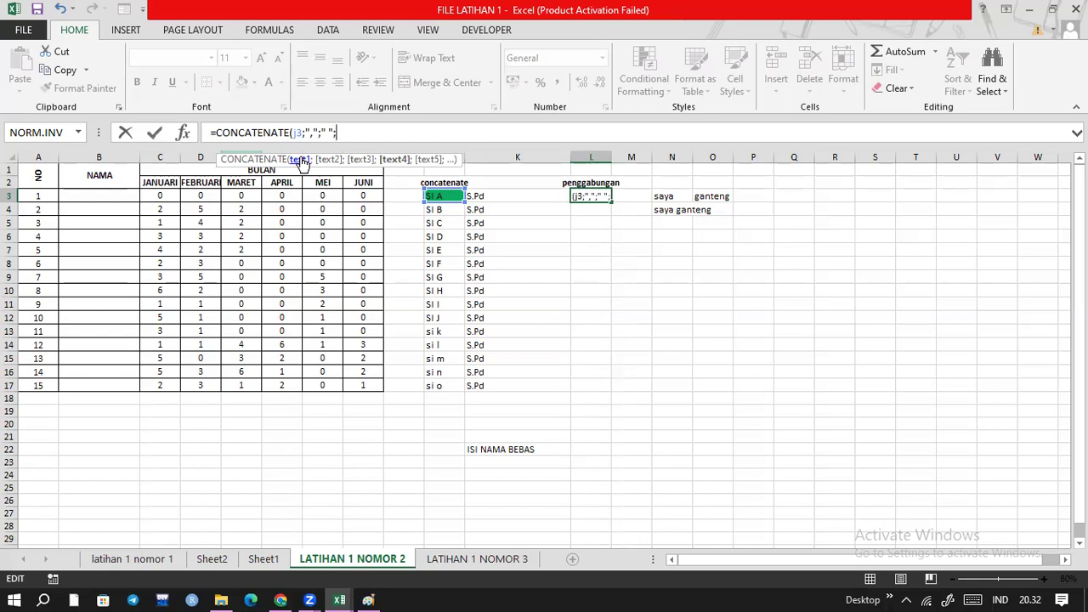
type("k3")
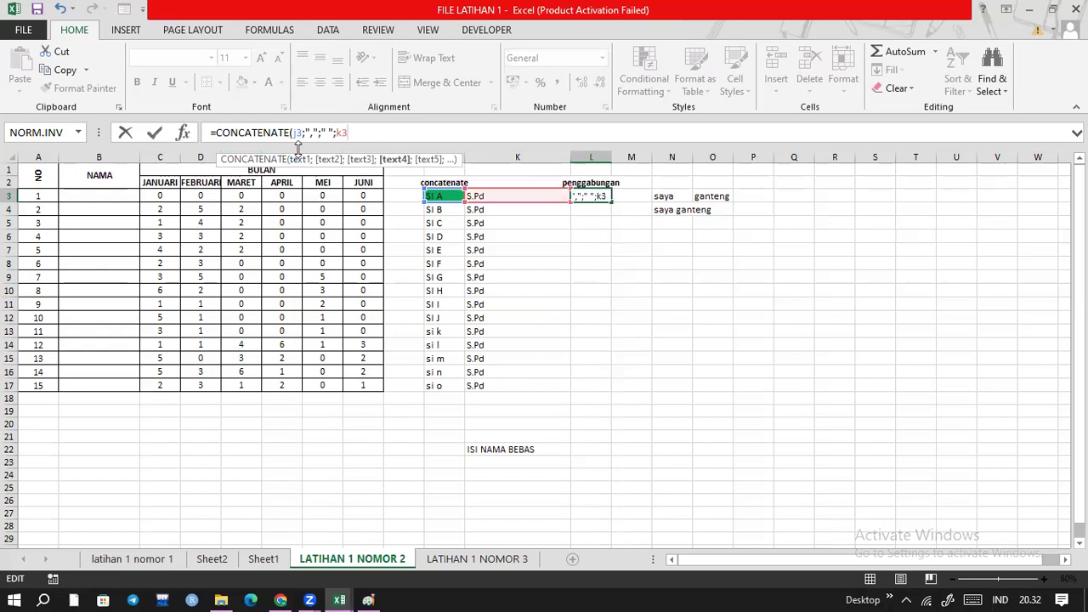
key("Return")
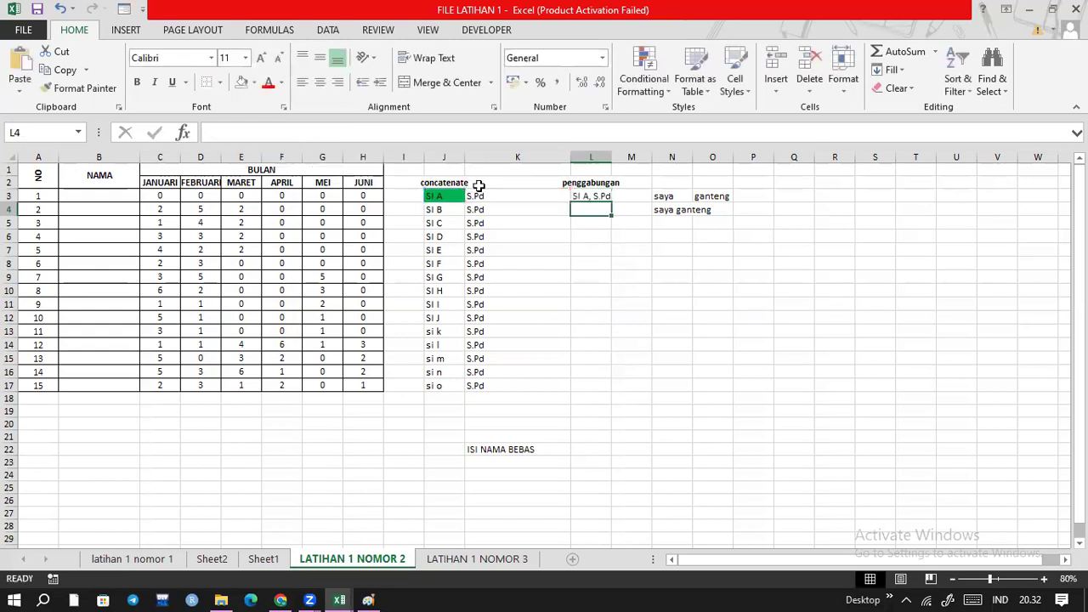
- Fill the L3 CONCATENATE formula down through L17
left_click(591, 182)
left_click(604, 198)
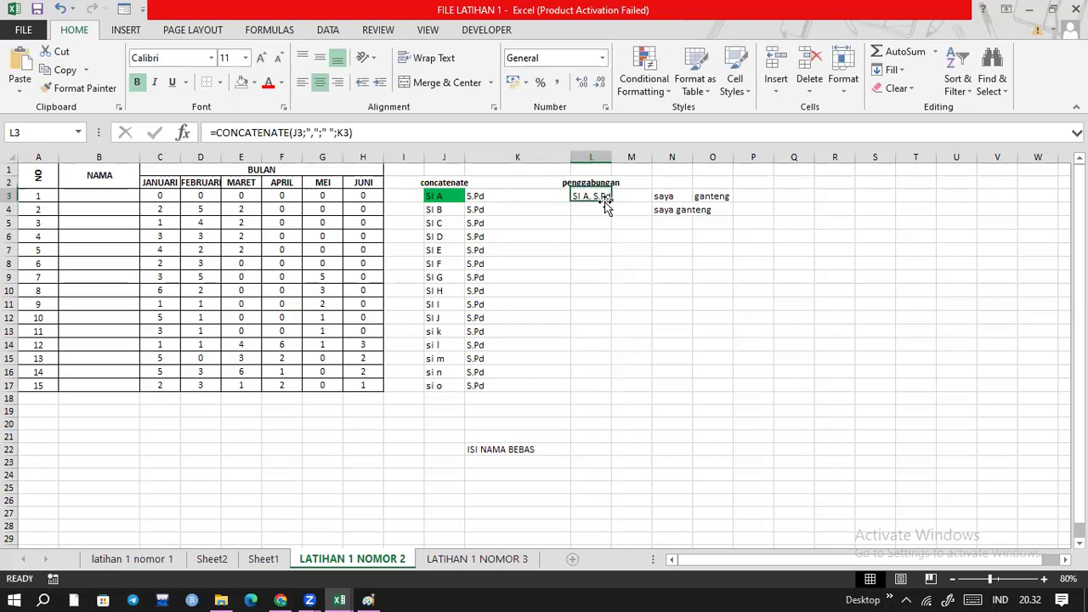
left_click_drag(601, 335, 578, 387)
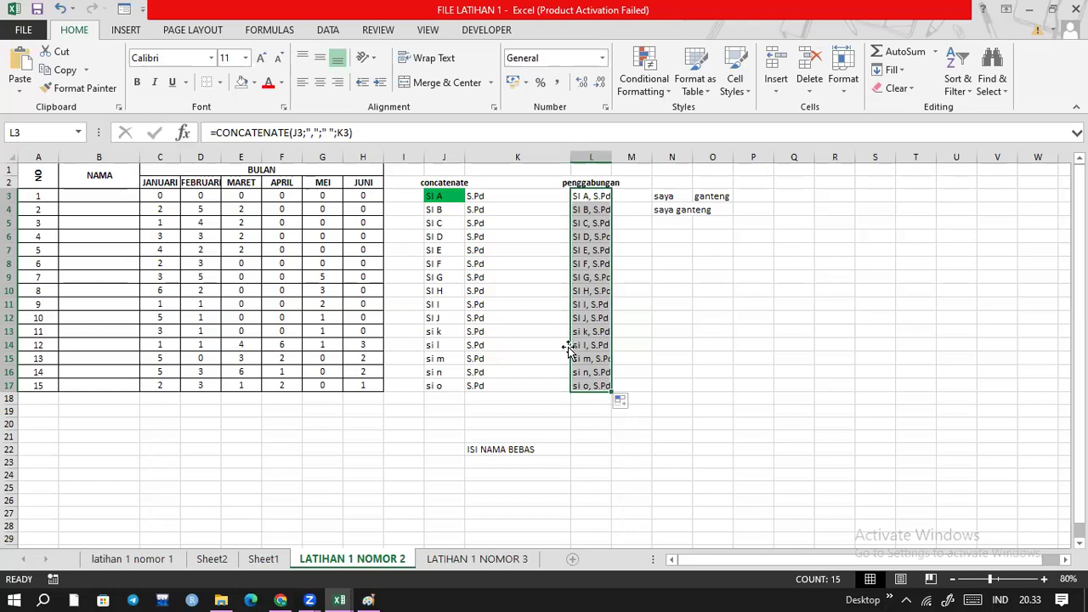
left_click(670, 334)
- Try to paste the combined names from L3:L17 directly into B3:B17 of the NAMA column, and undo the paste
left_click_drag(600, 198, 587, 387)
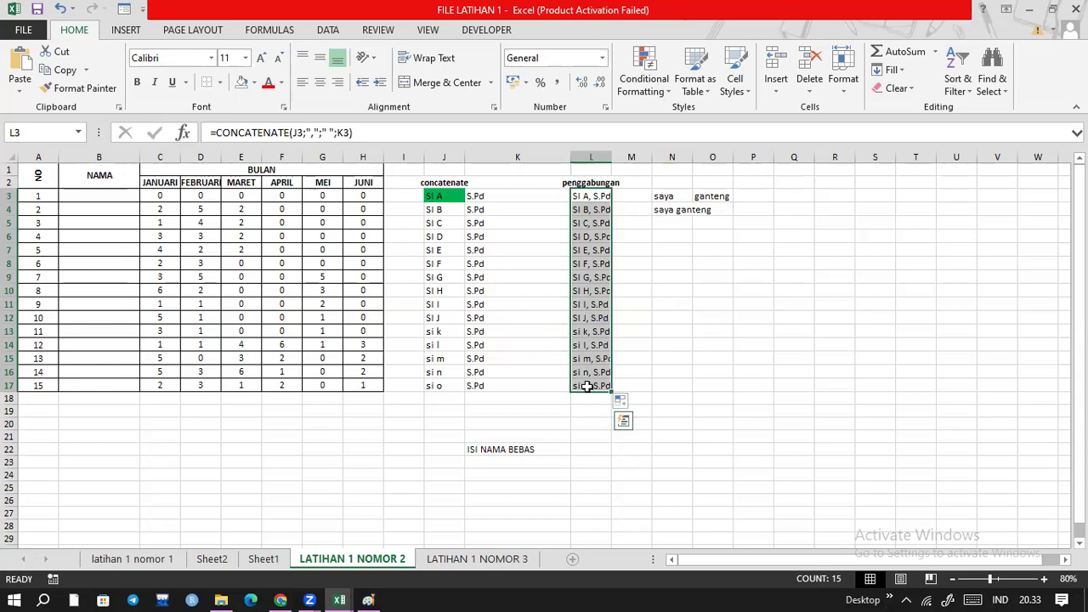
key("ctrl+c")
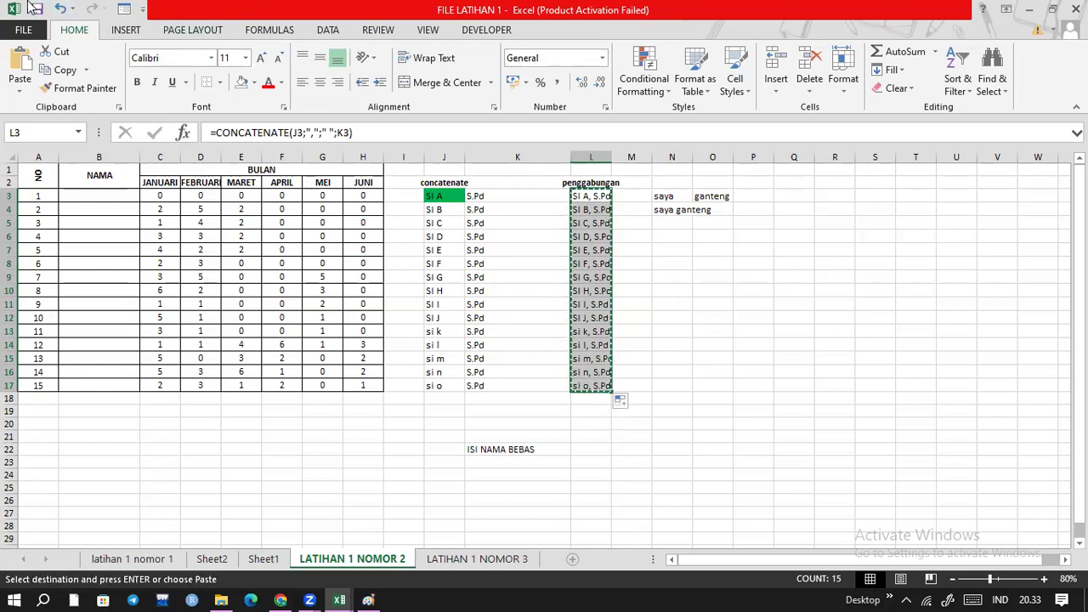
left_click(119, 193)
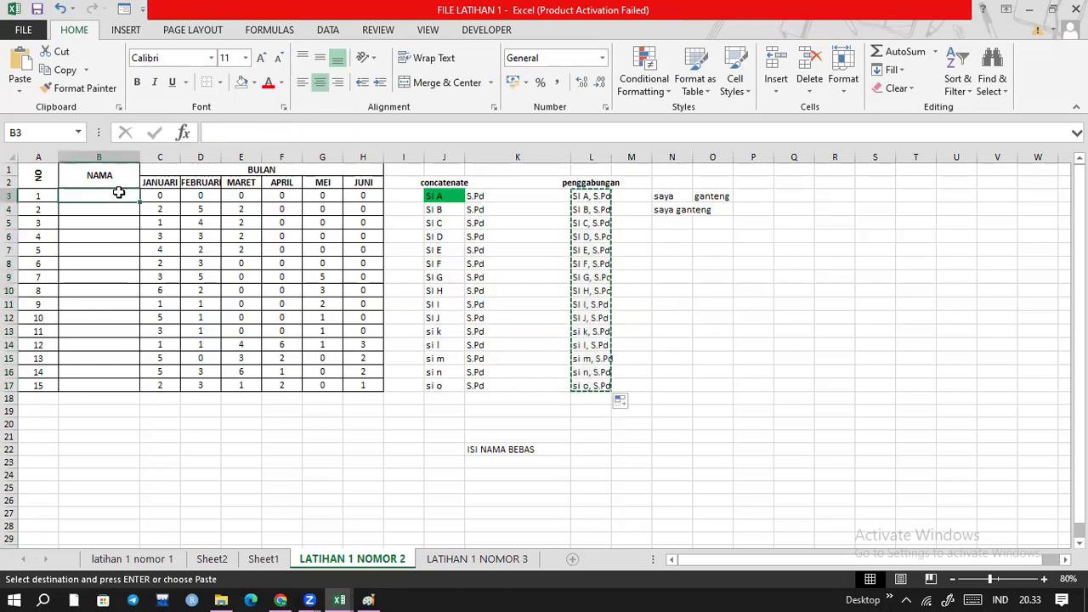
left_click_drag(119, 194, 99, 386)
key("ctrl+v")
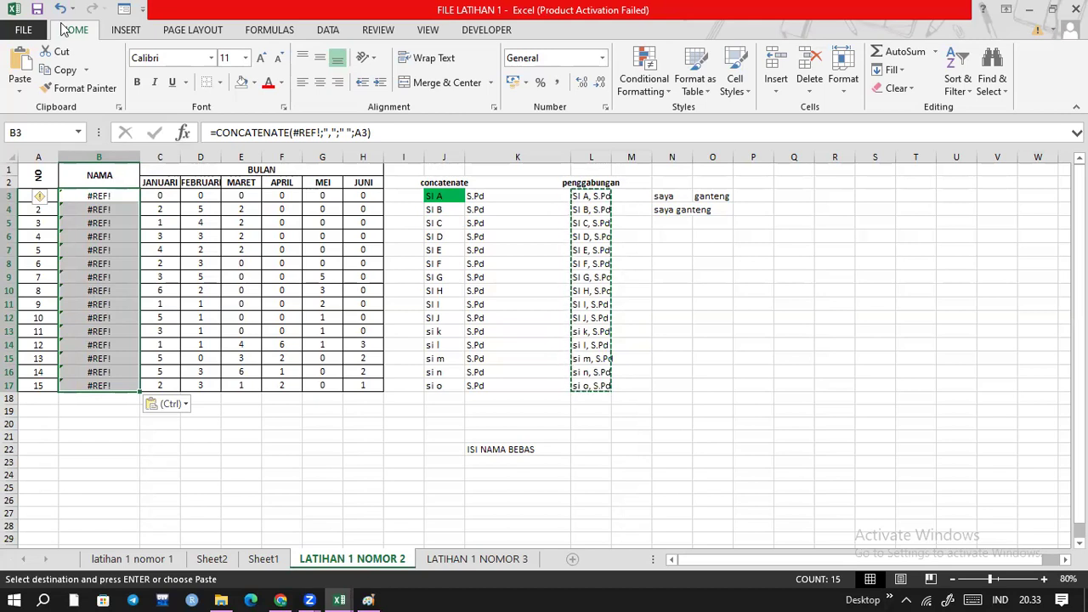
left_click(60, 9)
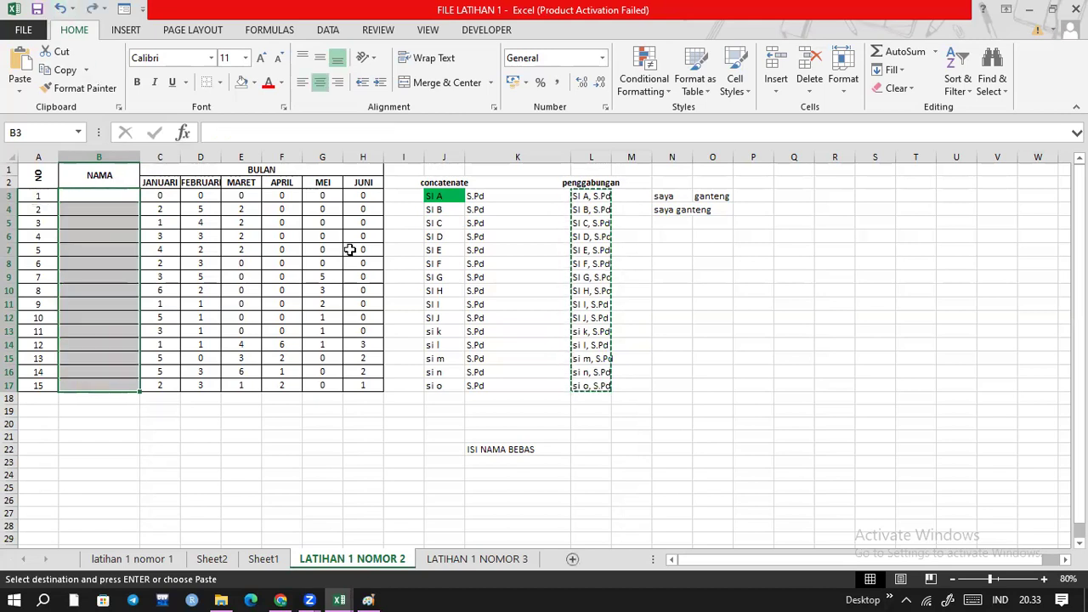
- Copy the plain names in J3:J17 into the NAMA column starting at B3, and undo the paste
left_click_drag(442, 198, 457, 386)
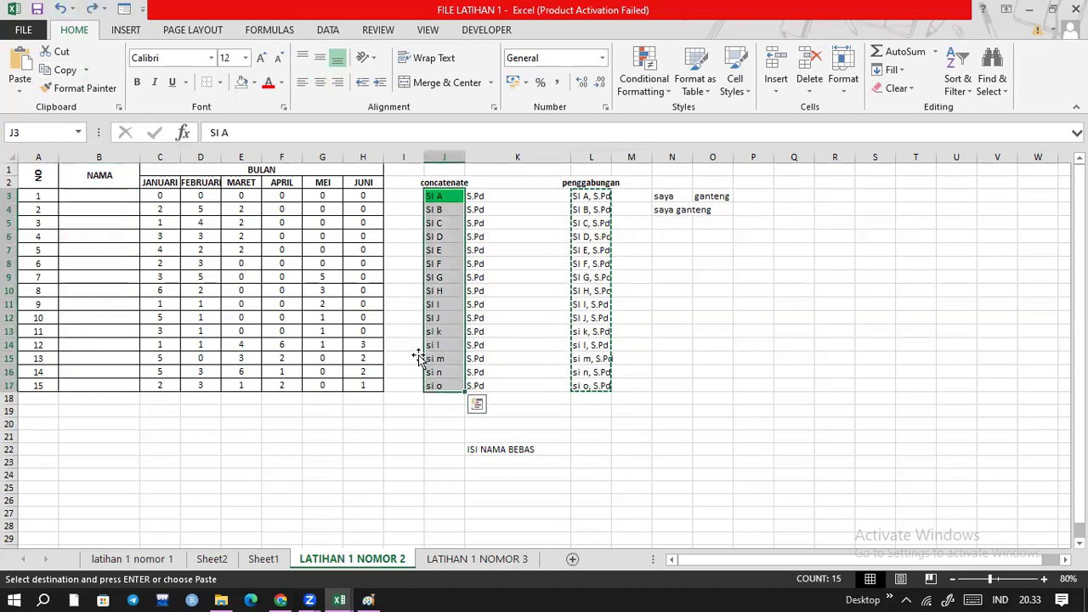
key("F2")
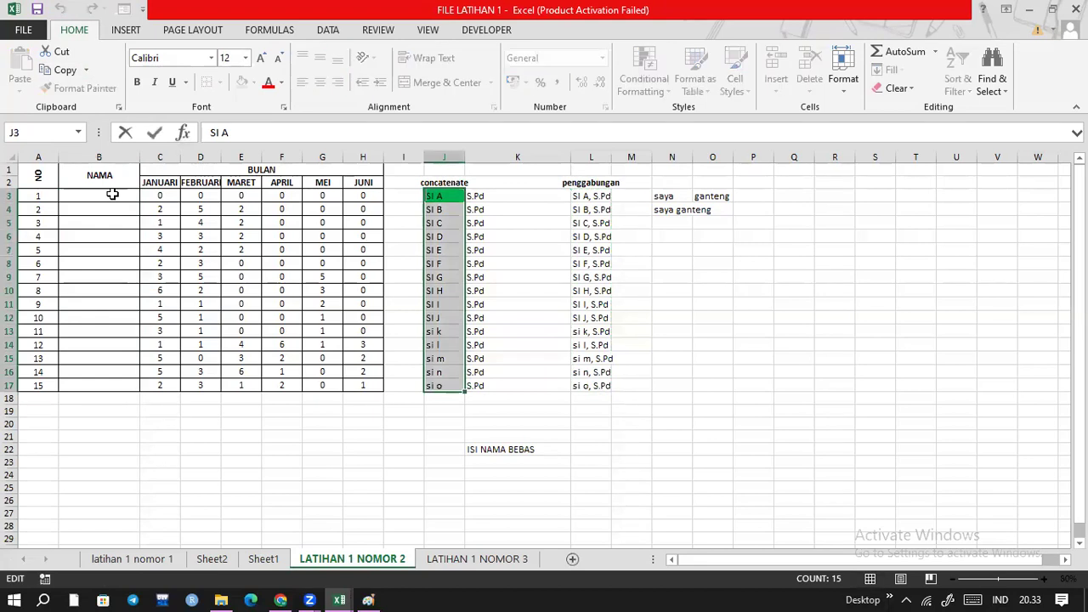
left_click(112, 194)
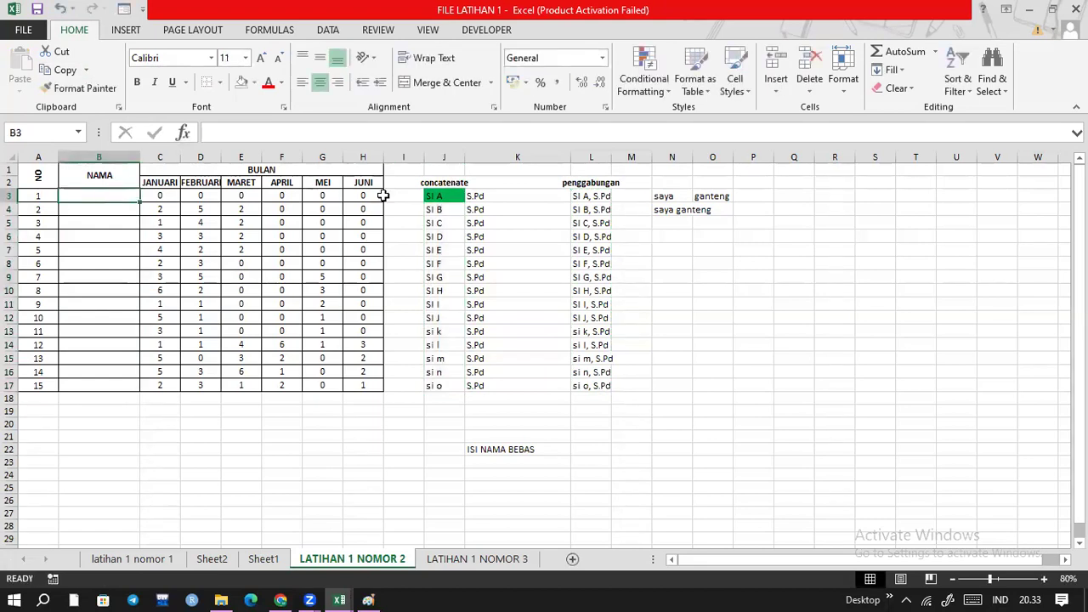
left_click_drag(433, 196, 449, 385)
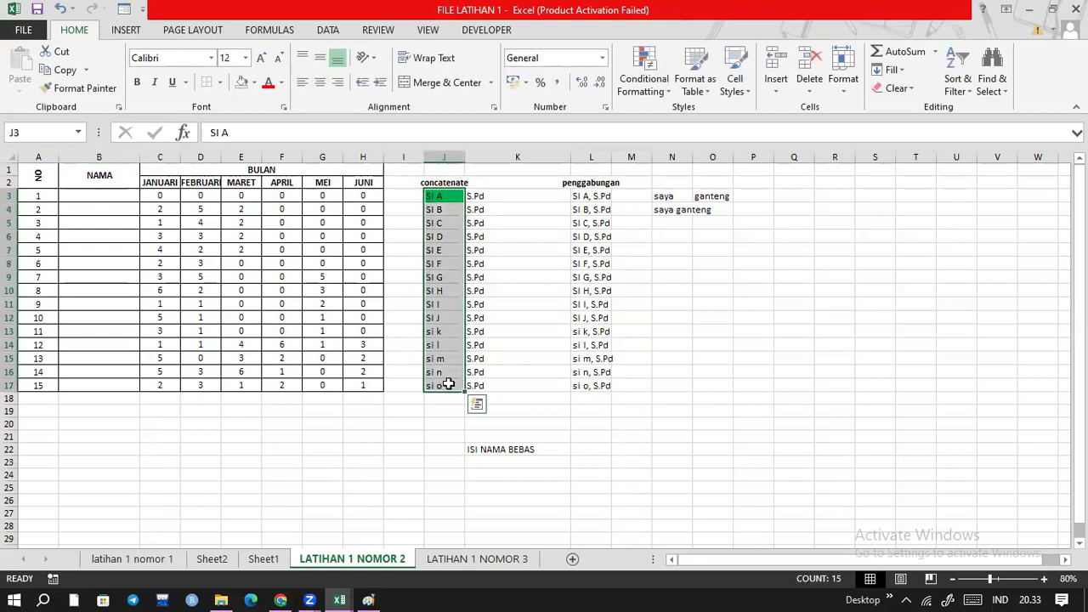
key("ctrl+c")
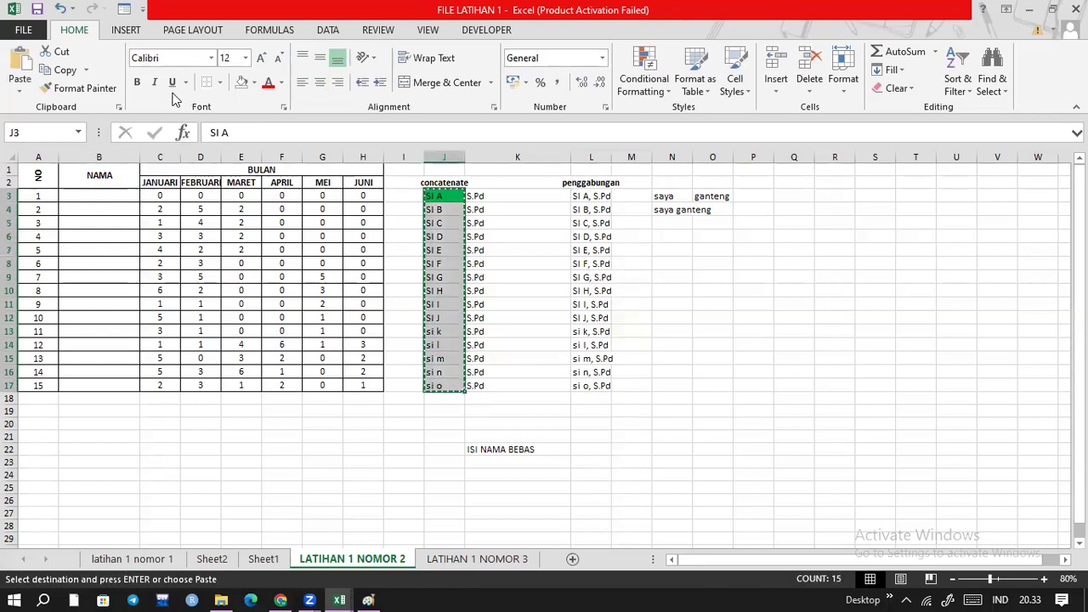
left_click(123, 194)
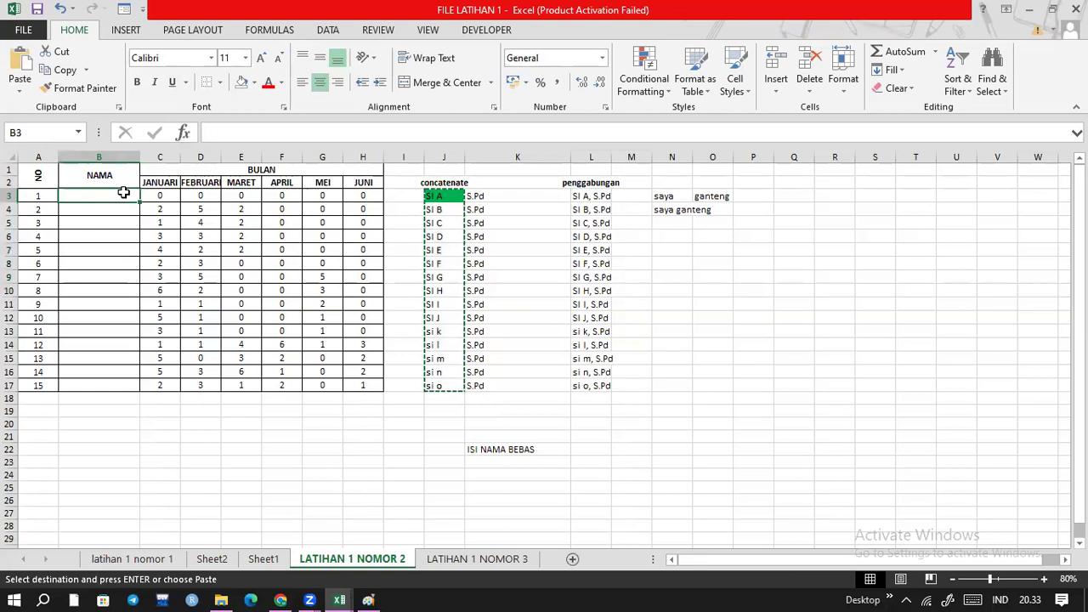
key("ctrl+v")
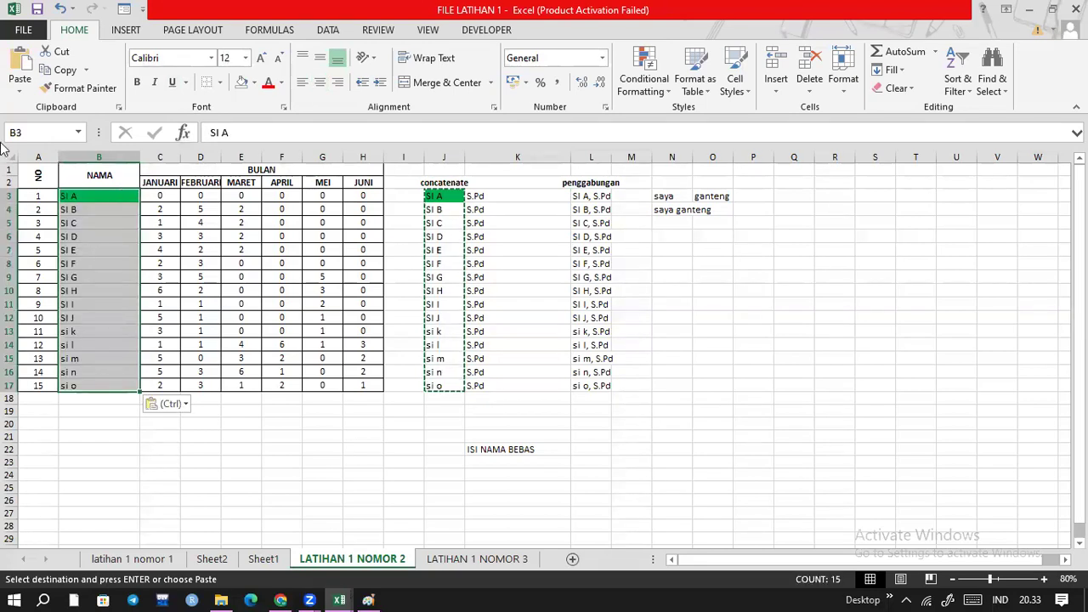
left_click(60, 10)
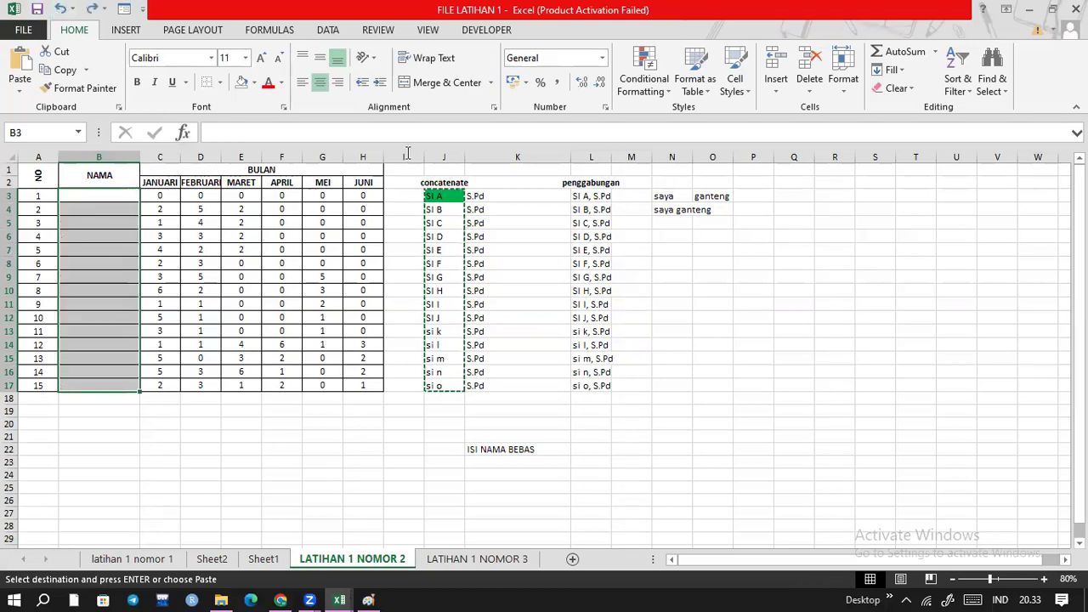
- Review the full CONCATENATE formula behind L3 and copy the combined names in L3:L17
left_click(590, 198)
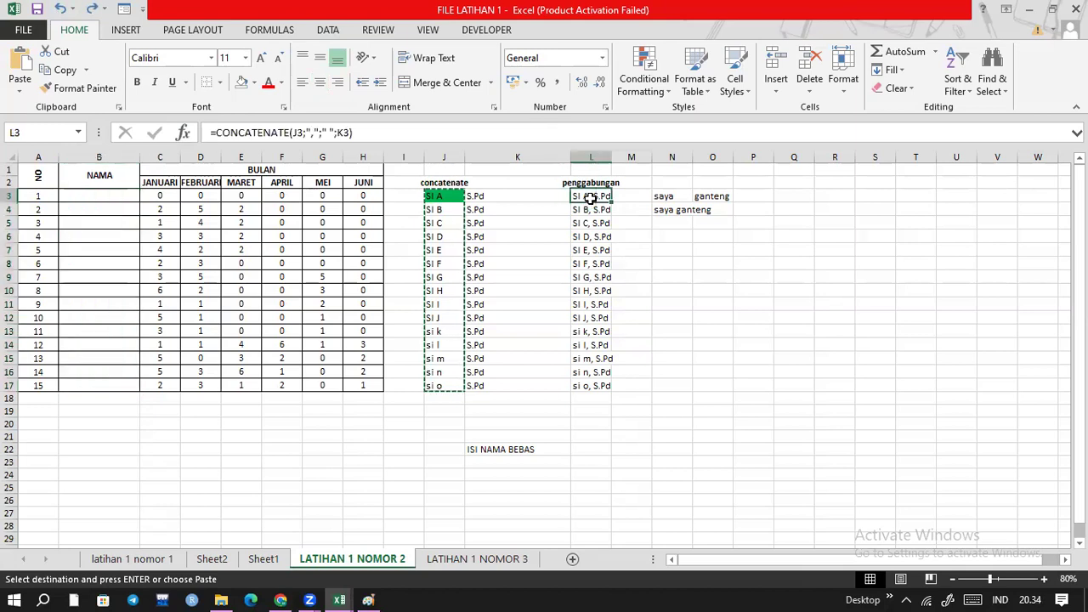
left_click_drag(590, 199, 566, 432)
left_click(564, 434)
left_click(590, 198)
left_click_drag(601, 240, 600, 386)
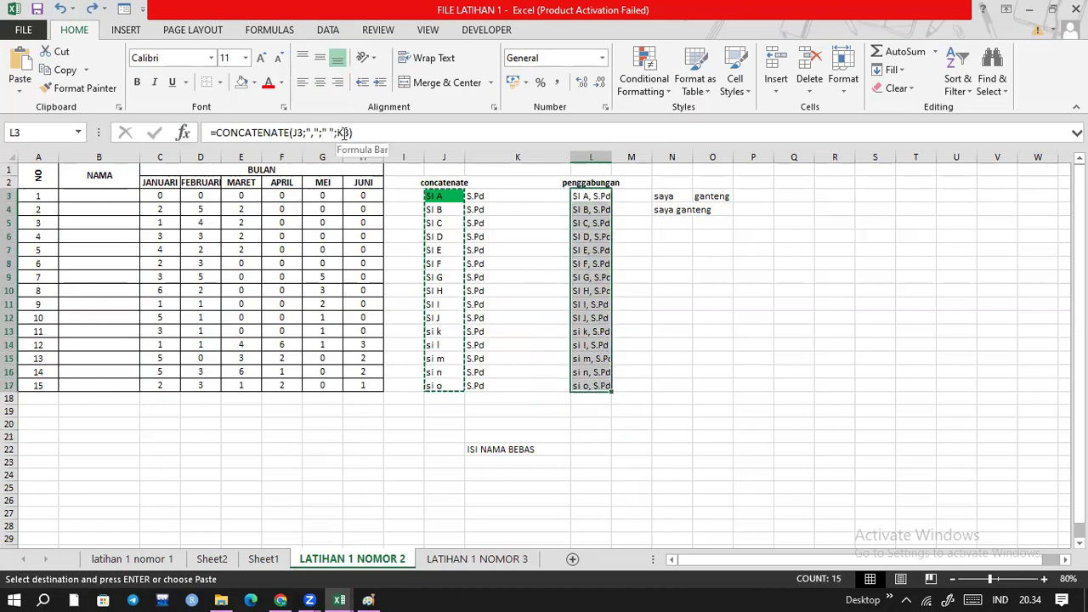
left_click(344, 132)
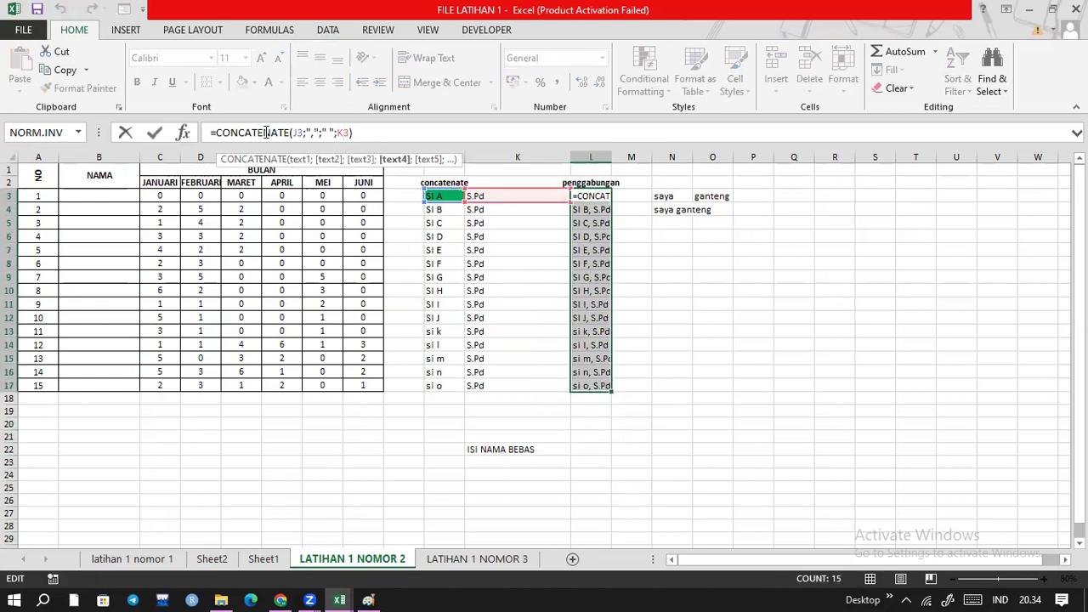
left_click_drag(349, 133, 206, 126)
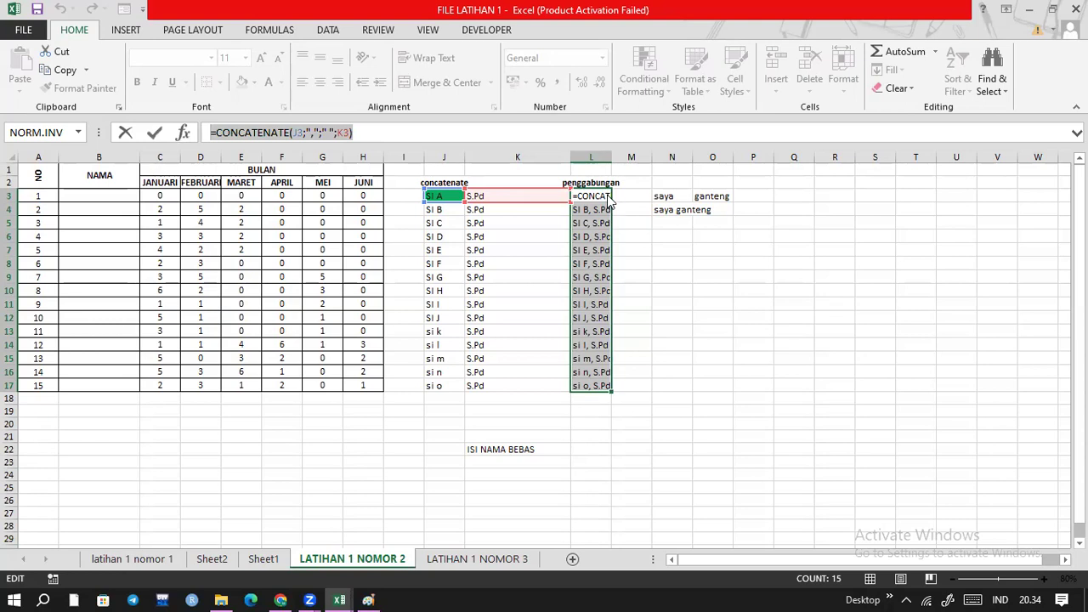
left_click(609, 199)
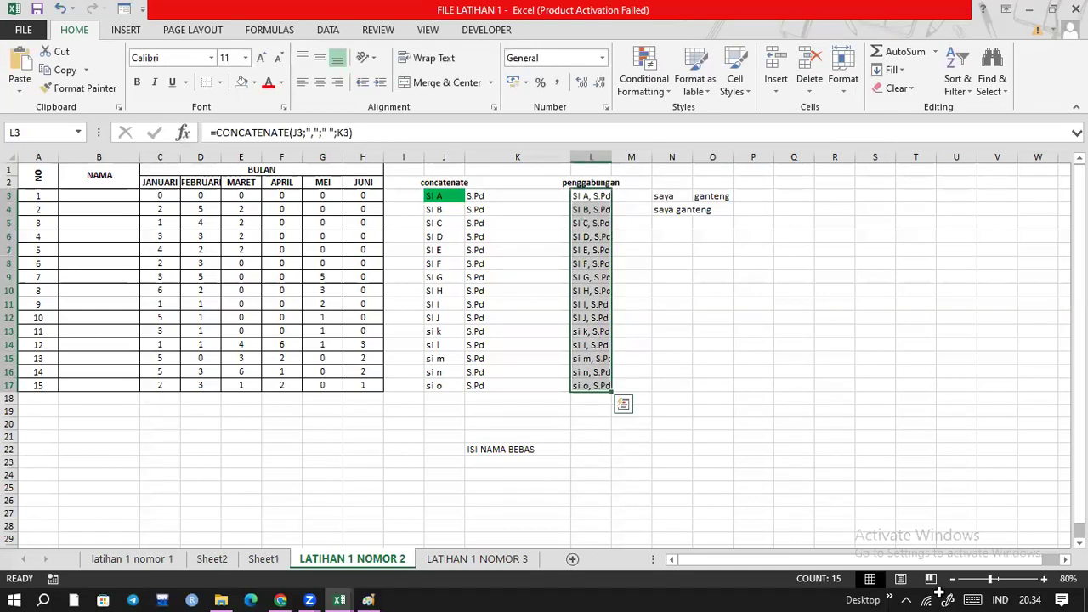
right_click(595, 352)
left_click(621, 55)
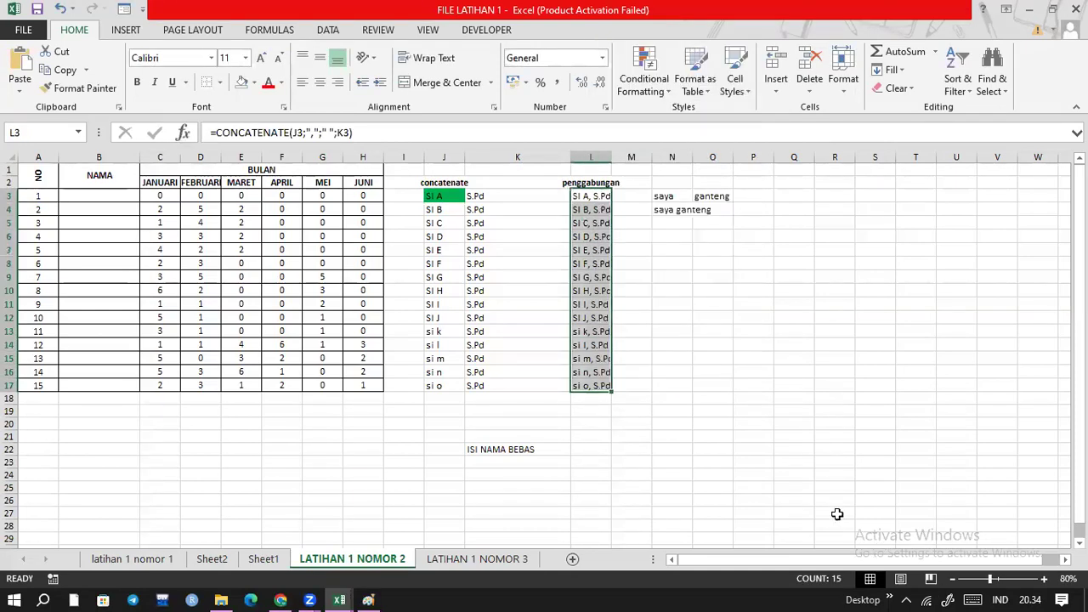
- Paste the copied formula cells normally at B3 to demonstrate the direct paste, and undo it
right_click(103, 197)
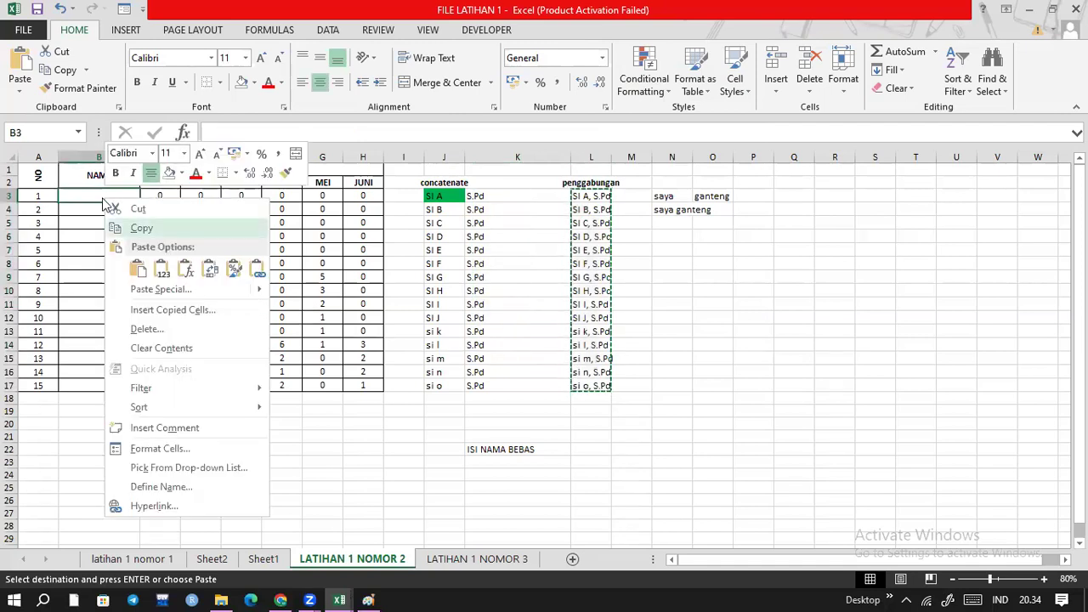
key("Escape")
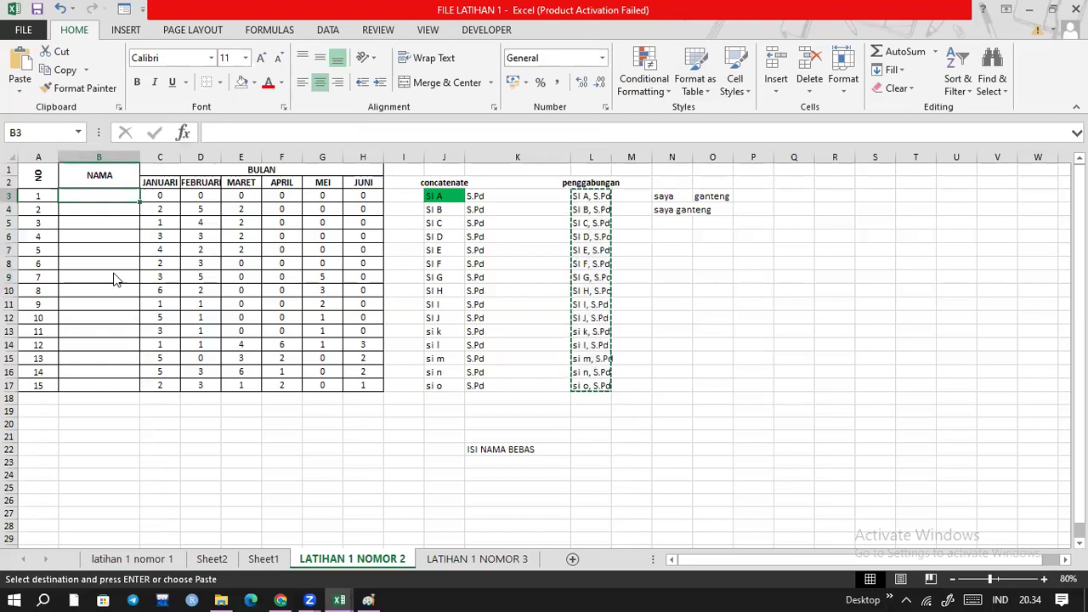
key("ctrl+v")
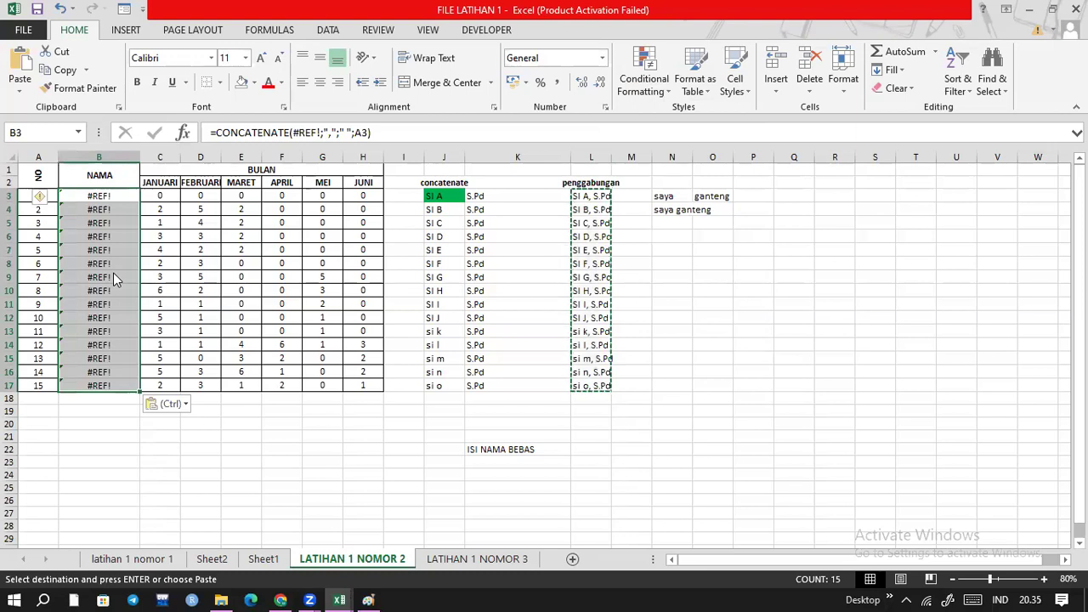
key("ctrl+z")
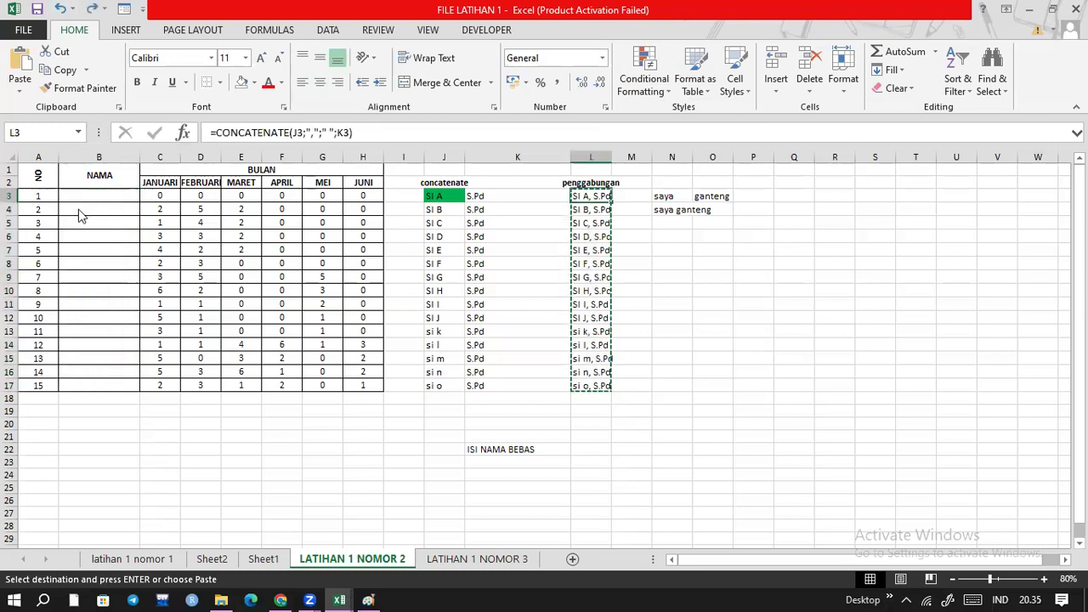
- Paste the copied combined names as values only into the NAMA column, starting at B3
key("Left")
key("Left")
key("Left")
key("Left")
key("Left")
key("Left")
key("Left")
key("Left")
key("Left")
key("Left")
key("shift+F10")
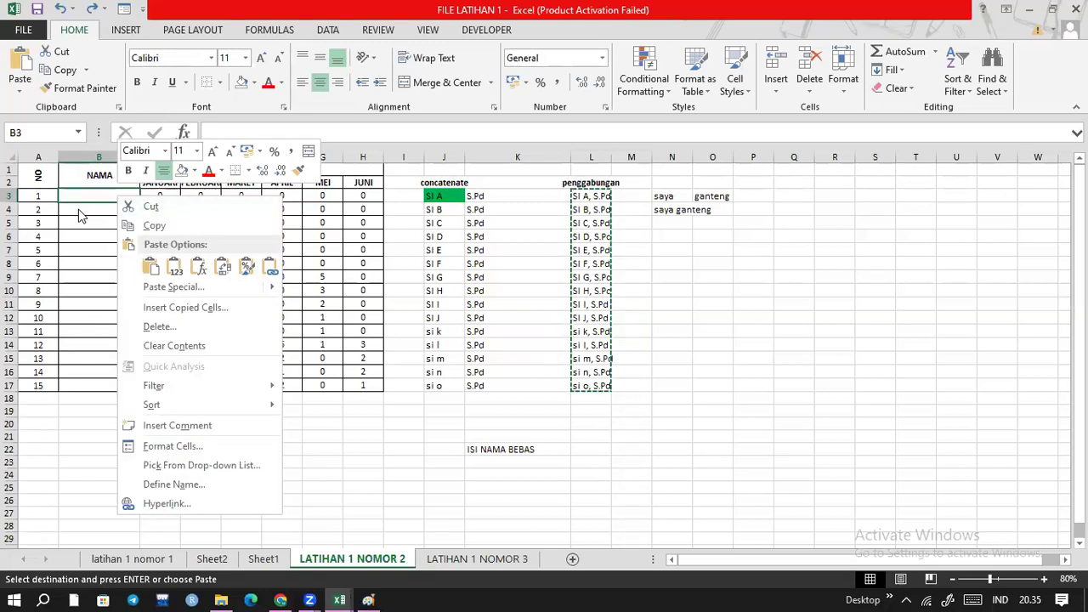
key("Escape")
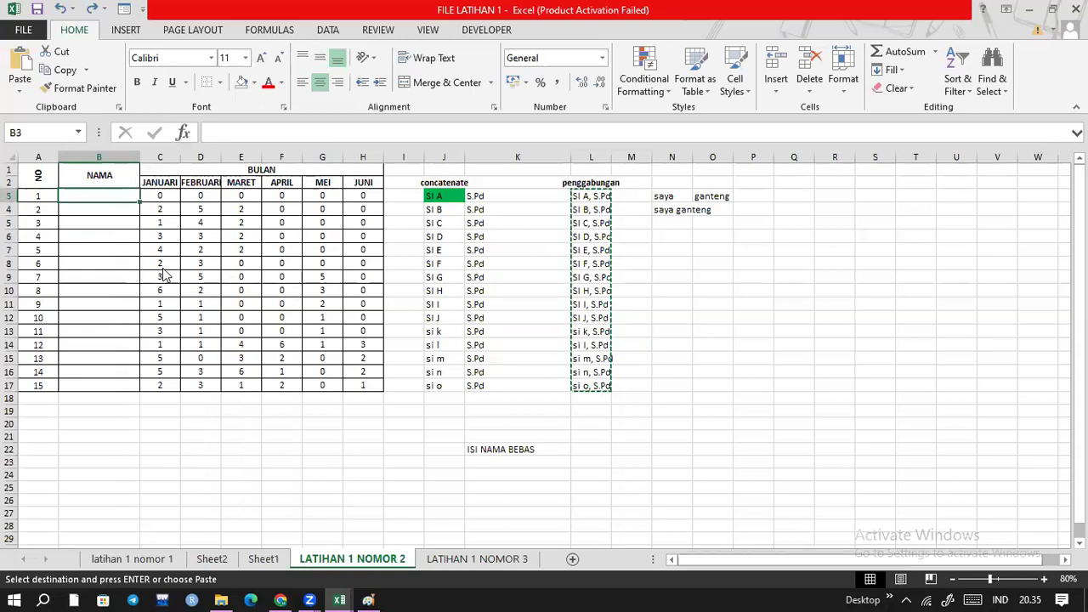
key("shift+F10")
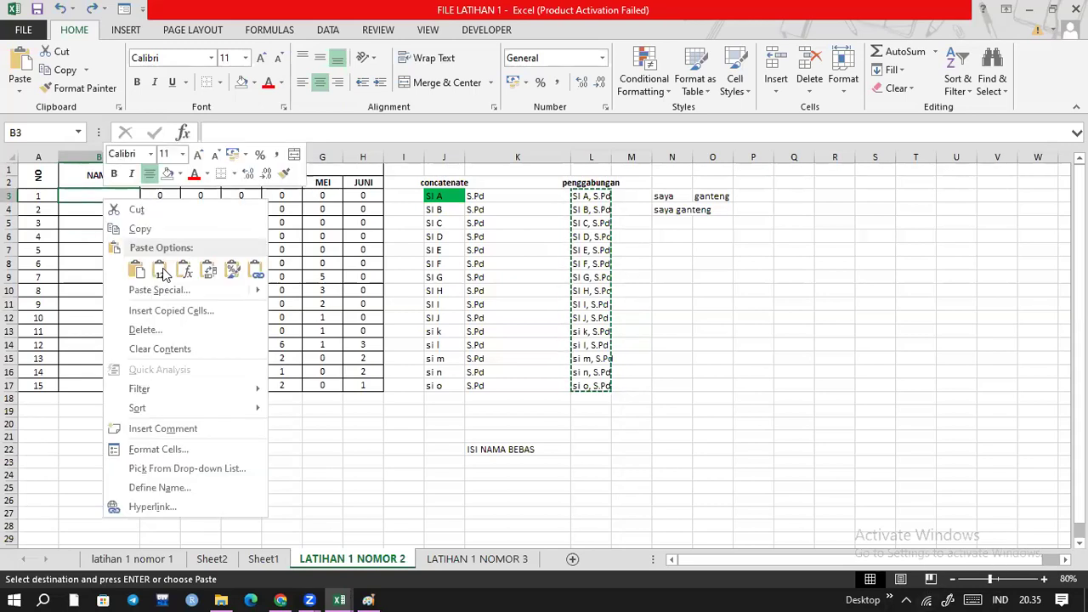
left_click(164, 273)
left_click(162, 269)
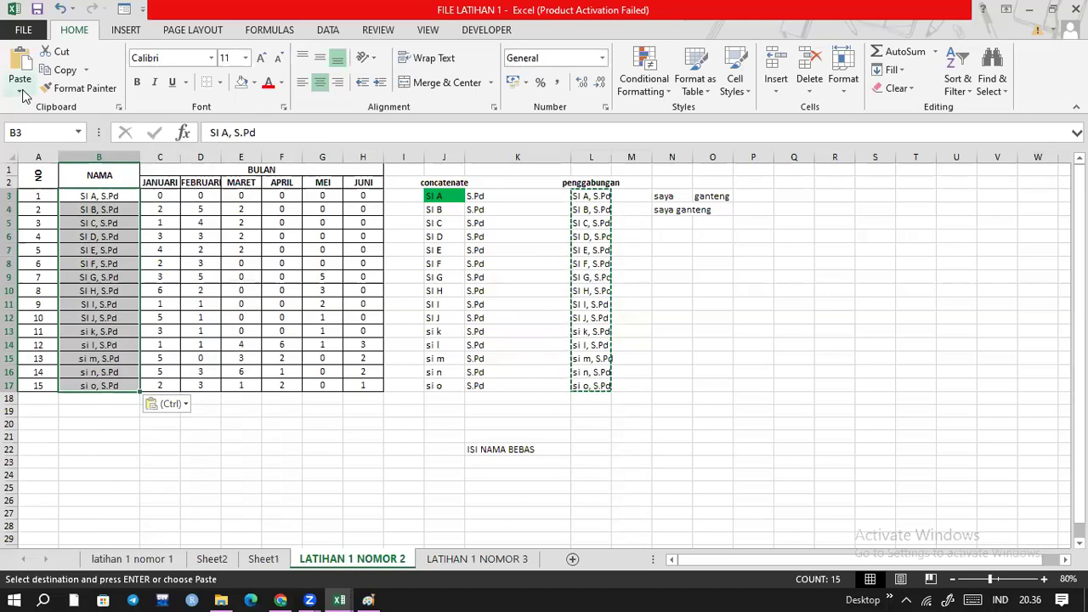
left_click(20, 90)
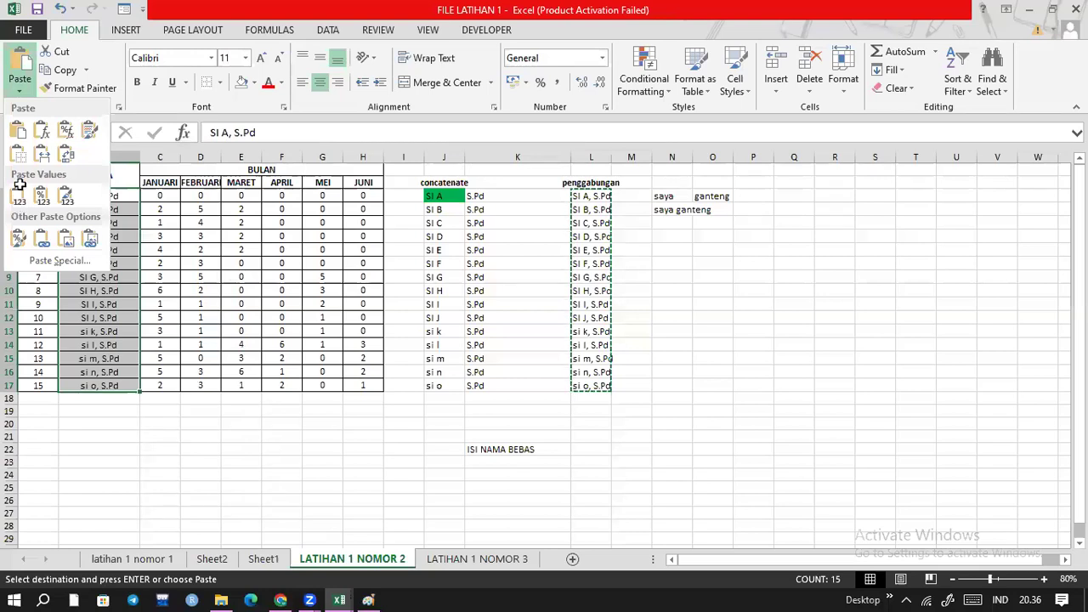
left_click(19, 192)
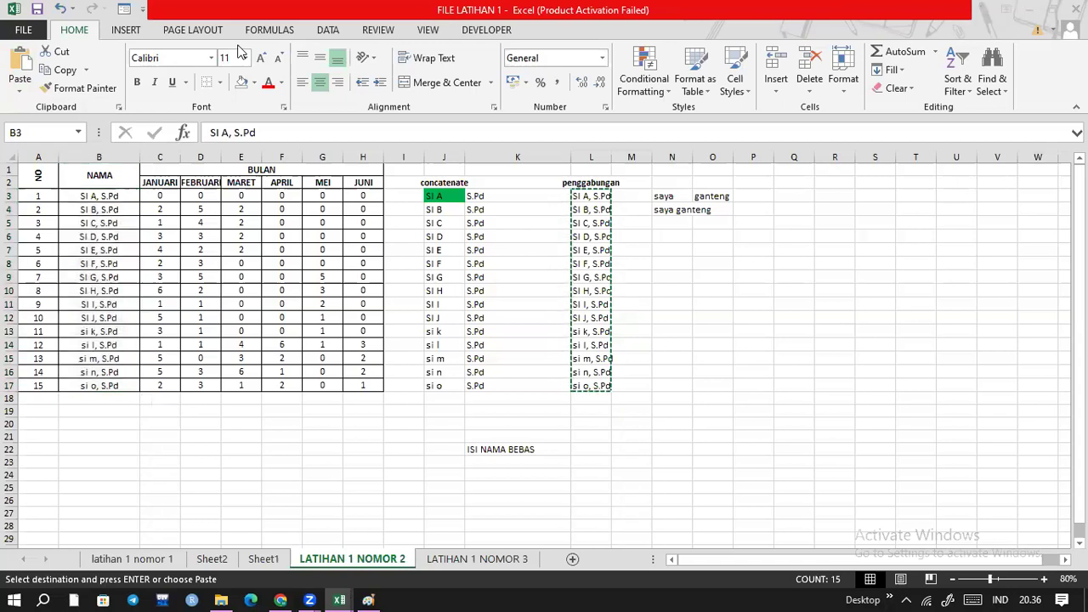
- Clear the contents of the helper range I1:Q23 beside the table
left_click(653, 330)
left_click_drag(405, 168, 802, 462)
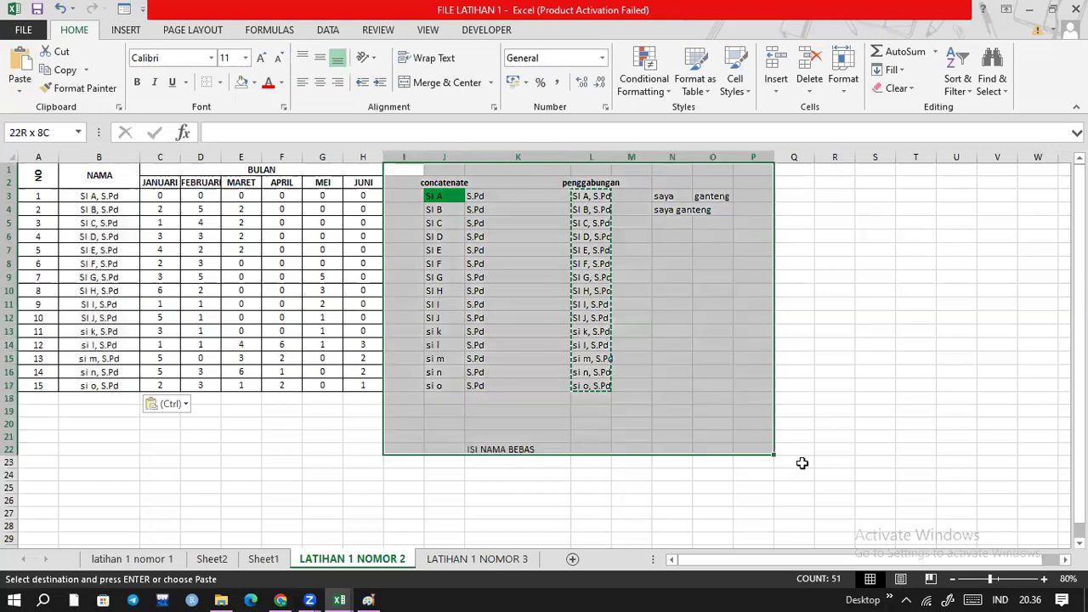
left_click_drag(819, 376, 804, 464)
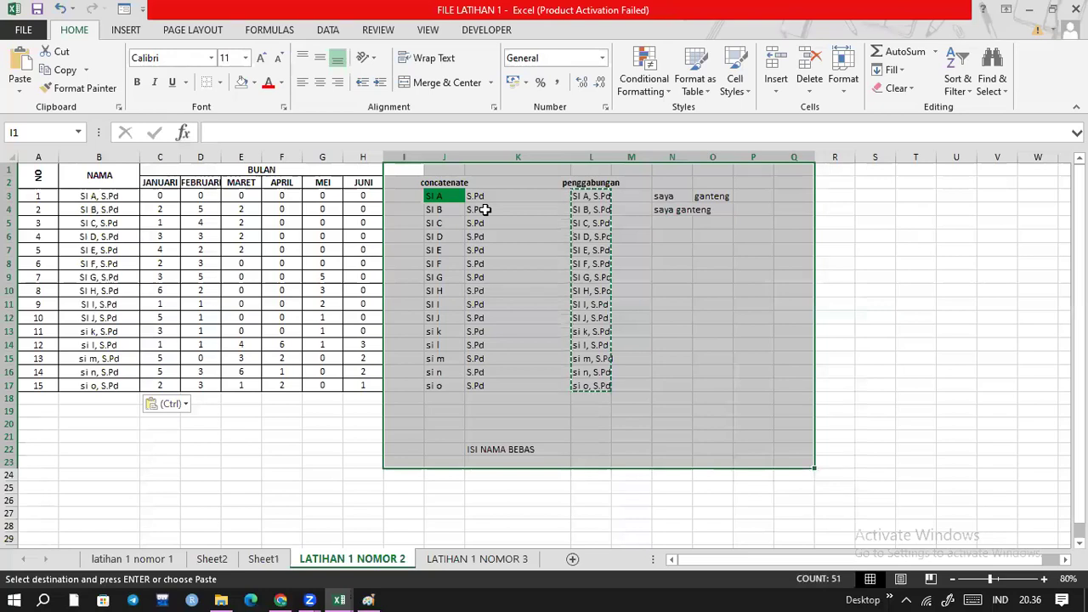
right_click(487, 211)
left_click(545, 362)
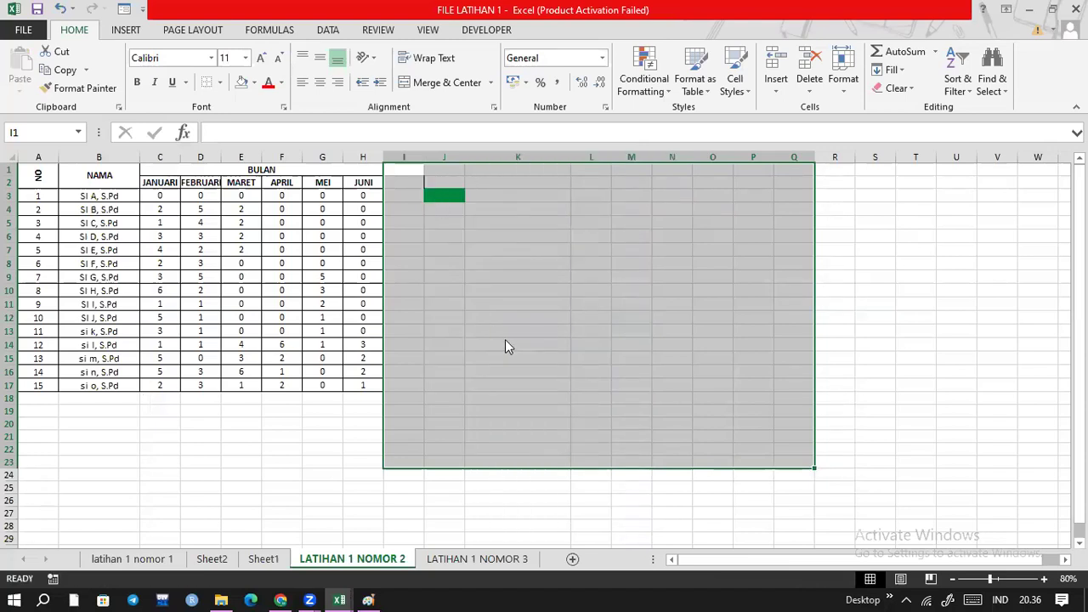
- Delete the emptied cells I1:Q23, including the green-filled one, shifting the cells up
right_click(435, 192)
left_click(475, 325)
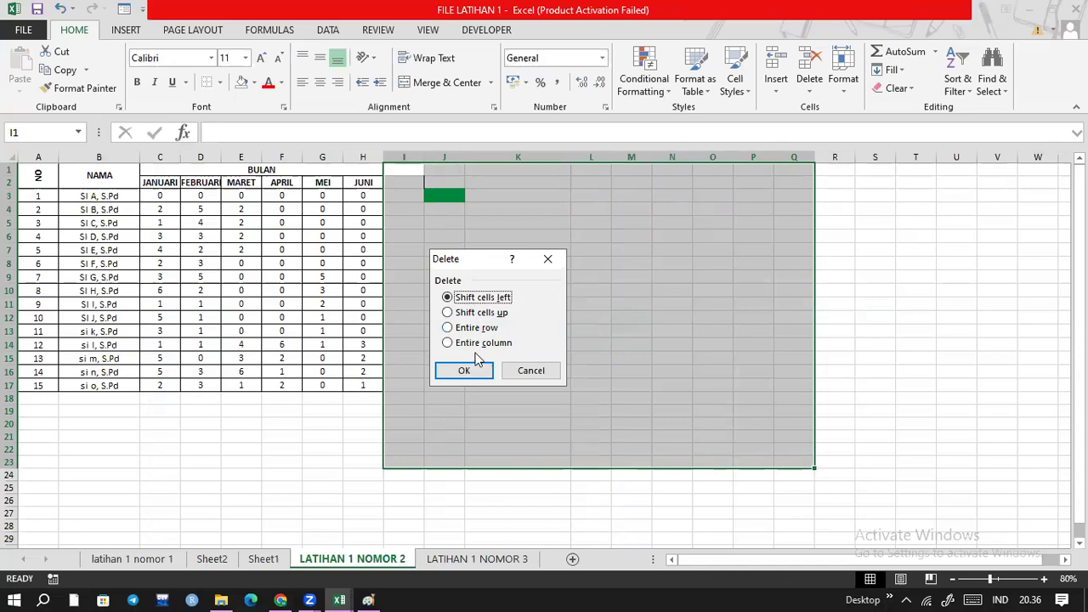
key("Down")
left_click(464, 370)
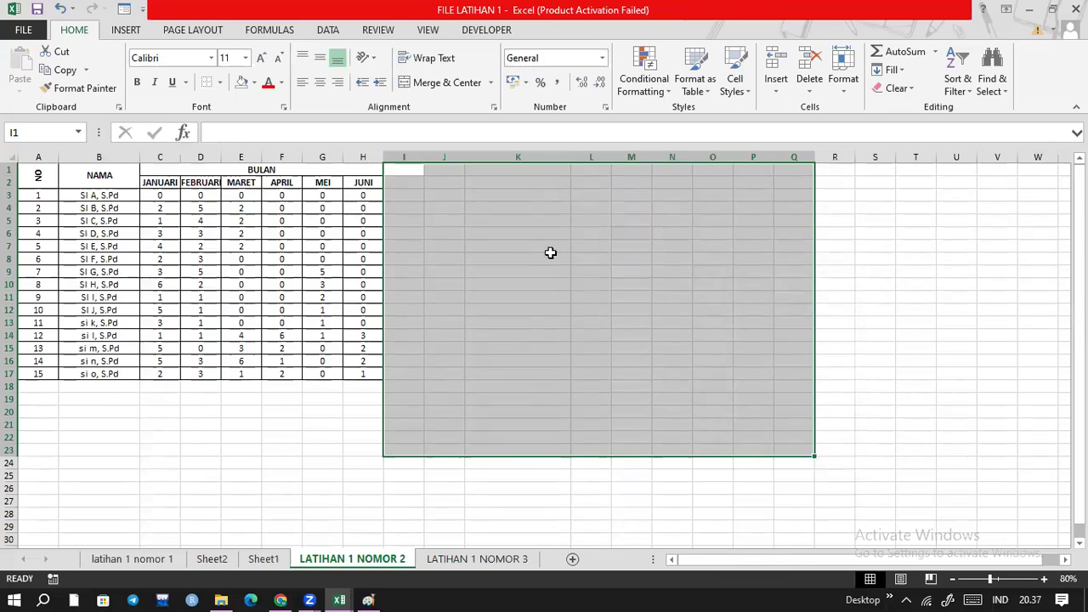
left_click(707, 284)
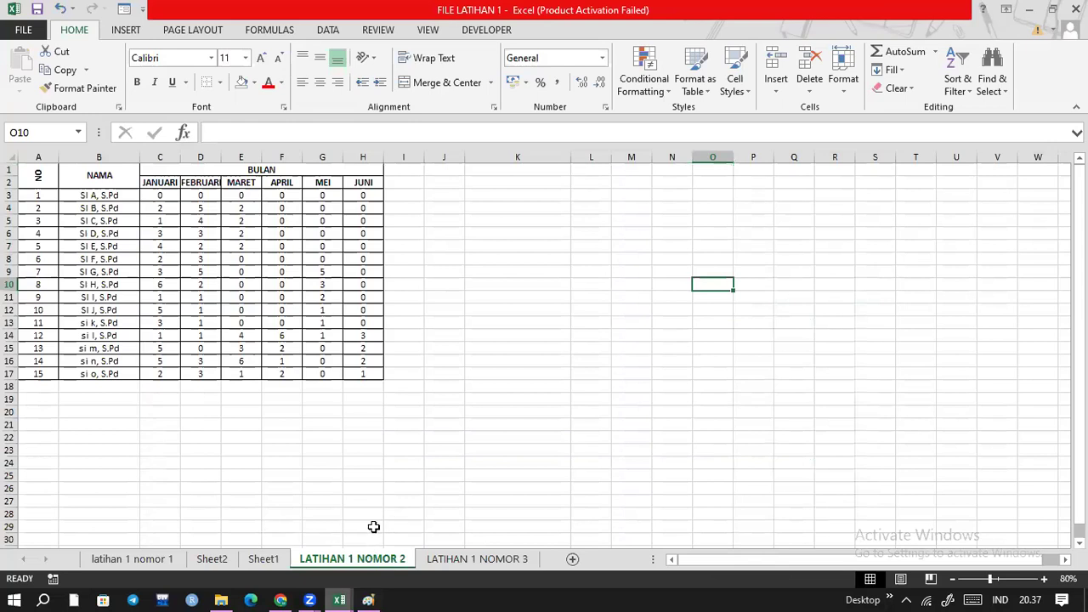
- Switch to the pembahasan LATIHAN 1 workbook, put its two charts back below the table at about row 29, and select the whole table
mouse_move(339, 601)
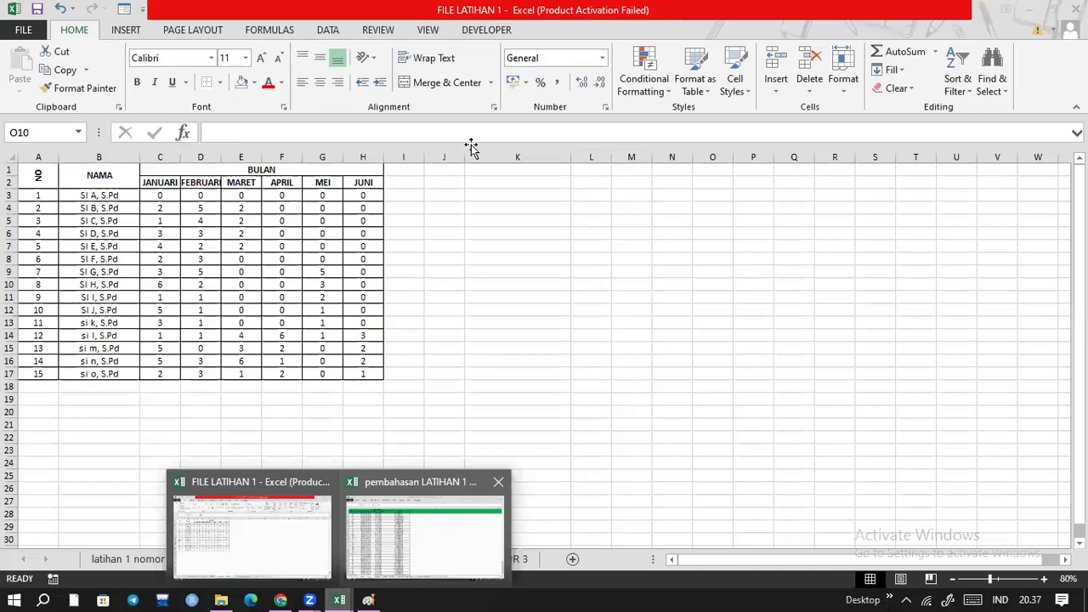
key("alt+Tab")
left_click(647, 289)
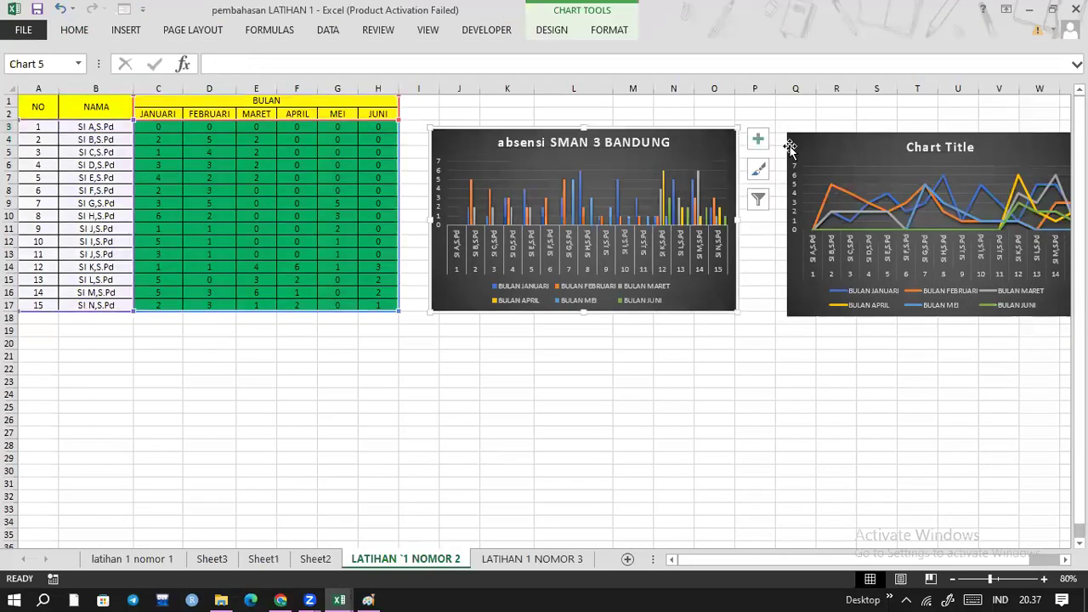
key("ctrl+z")
key("ctrl+z")
key("ctrl+z")
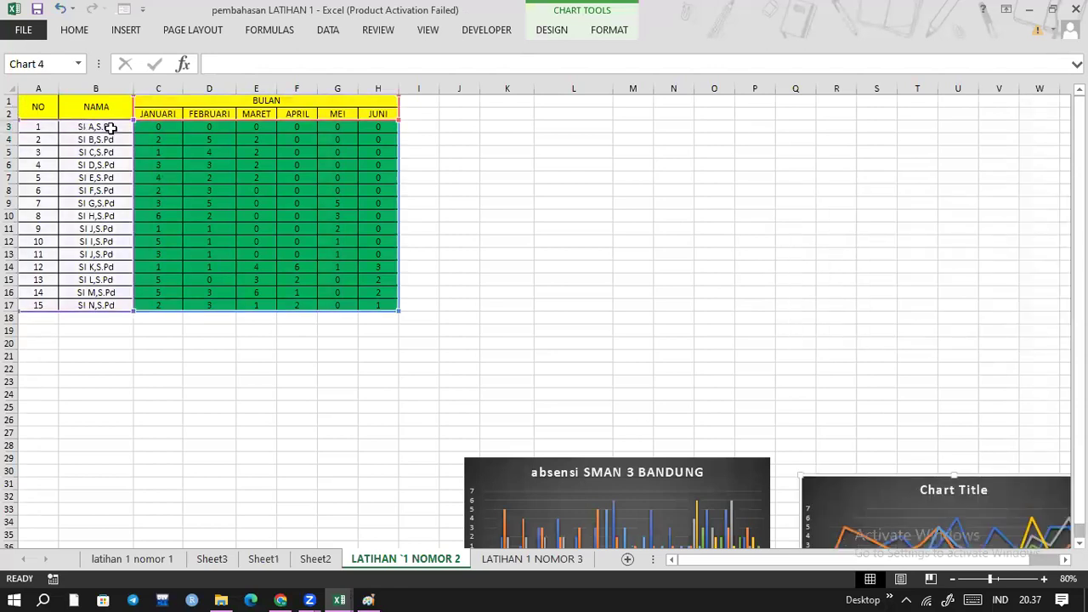
left_click(372, 304)
key("ctrl+a")
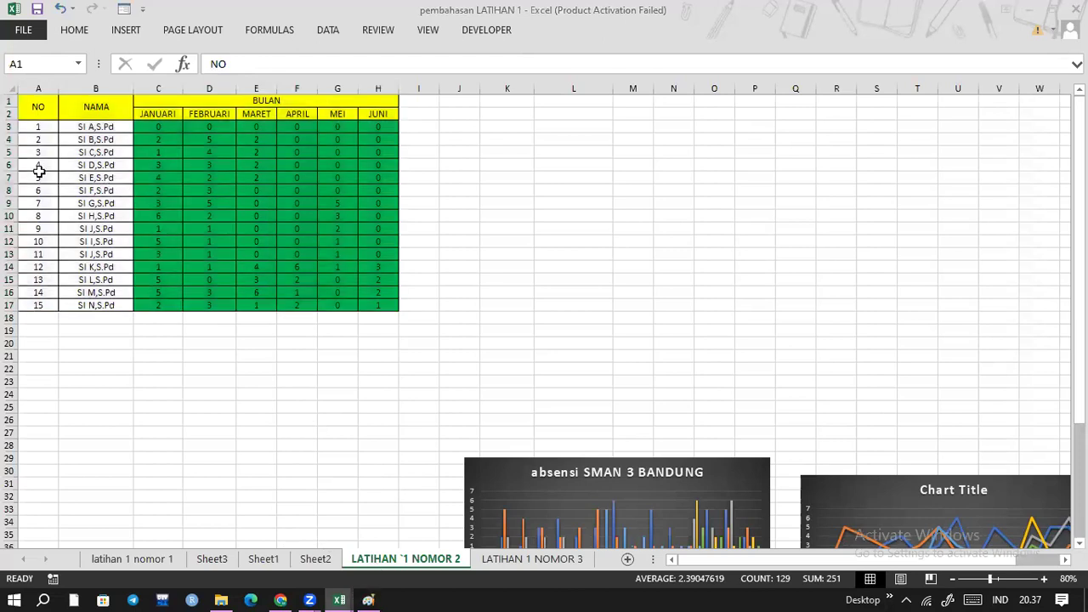
- Return to the FILE LATIHAN 1 workbook and select the whole attendance table A1:H17 from a cell inside it
key("alt+Tab")
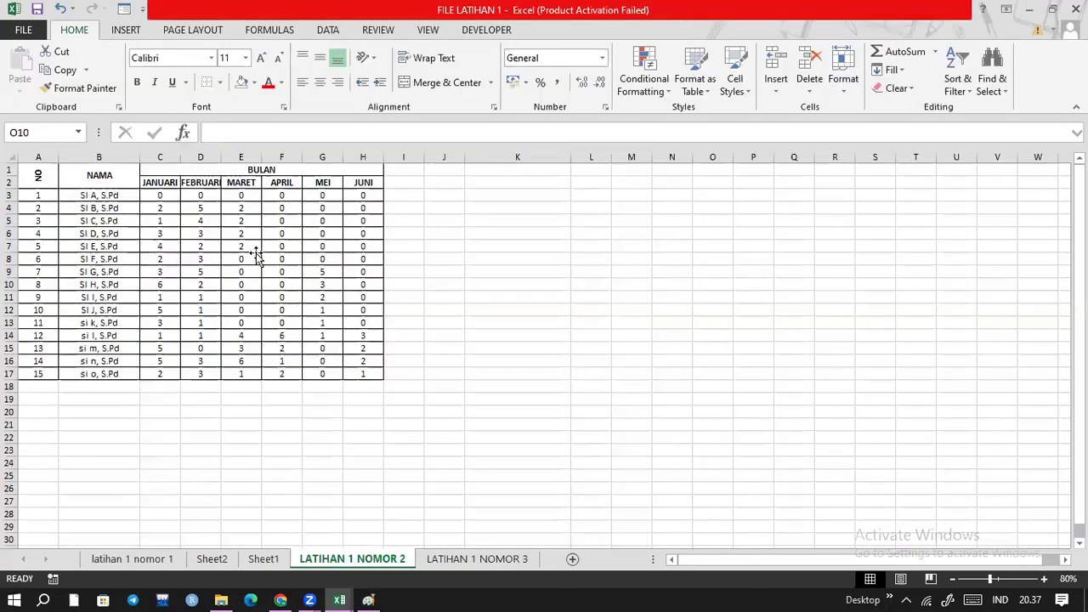
left_click(128, 258)
key("ctrl+Up")
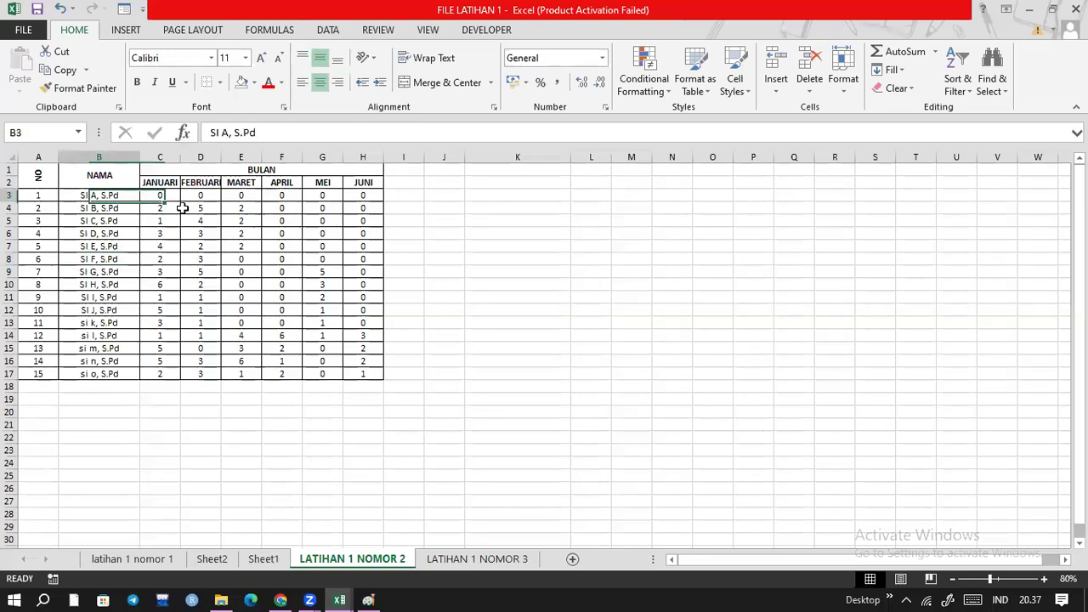
key("Right")
key("Right")
key("Right")
key("Right")
left_click(278, 231)
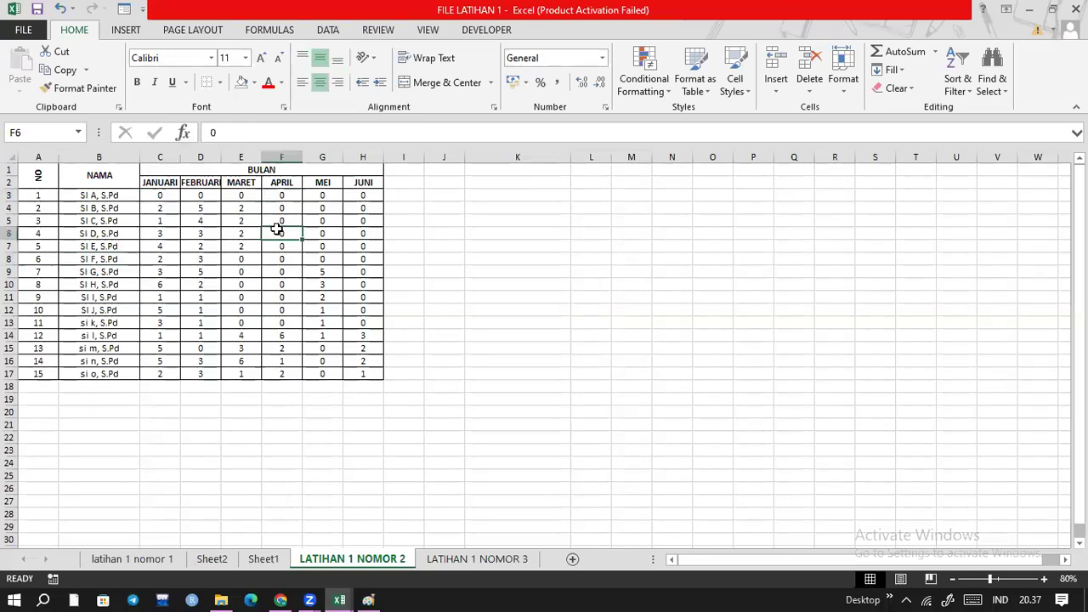
key("ctrl+a")
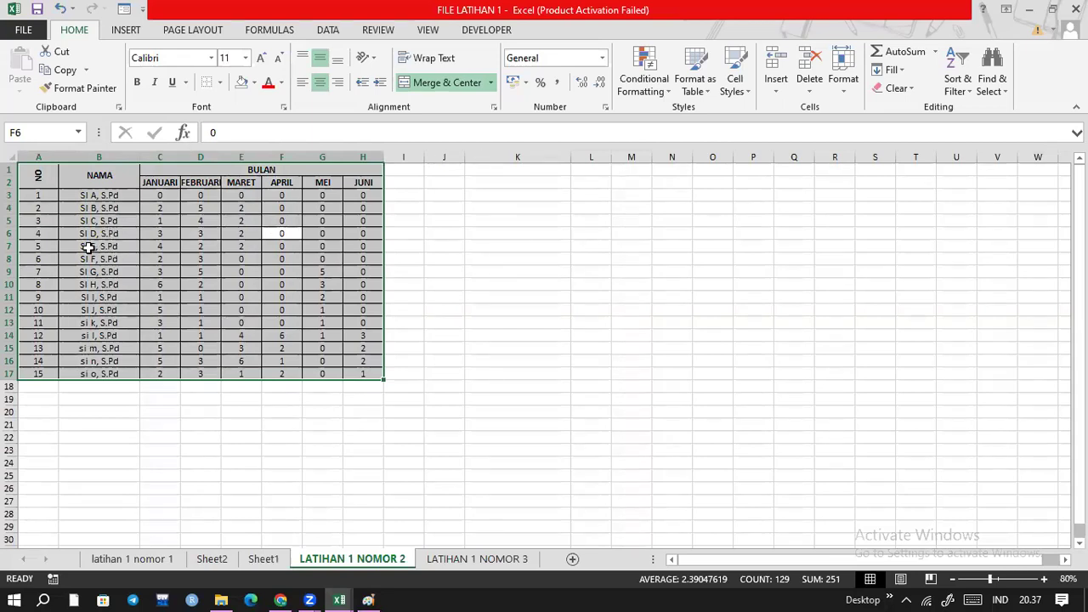
- Select the entire worksheet starting from the empty cell K8 outside the table
key("Right")
key("Right")
key("Right")
key("Right")
key("Right")
key("Down")
key("Down")
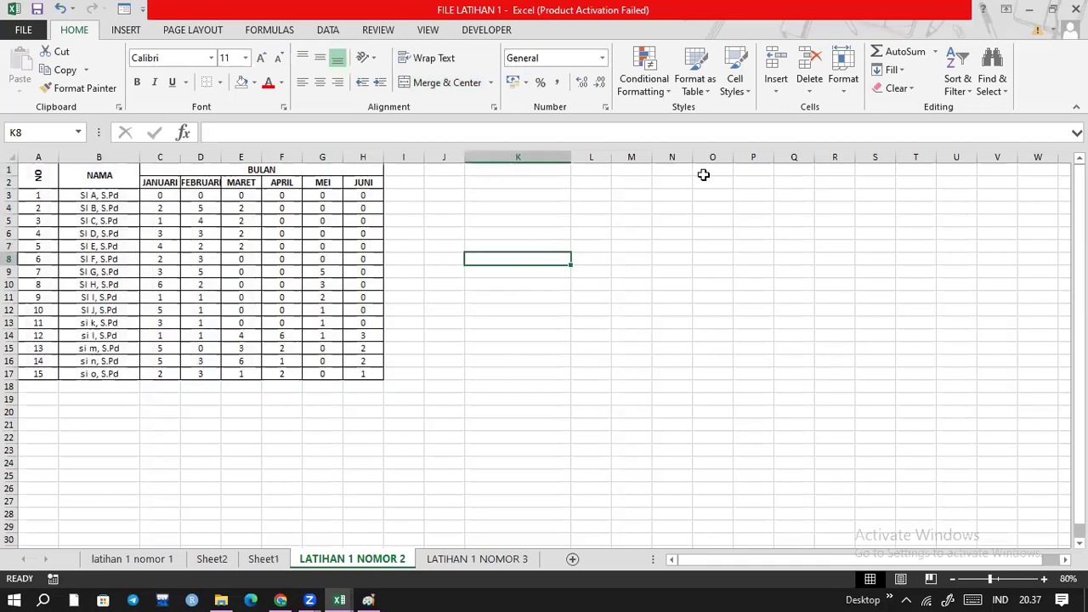
key("ctrl+a")
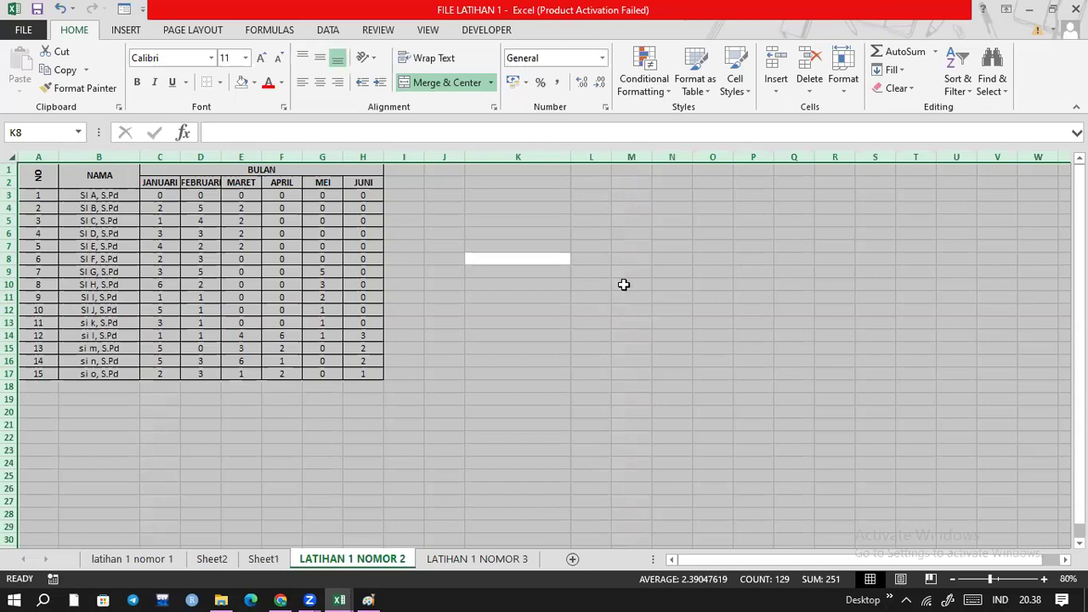
- Select the table A1:H17 from a cell inside it and look through the available column and line chart types
left_click(238, 234)
key("ctrl+a")
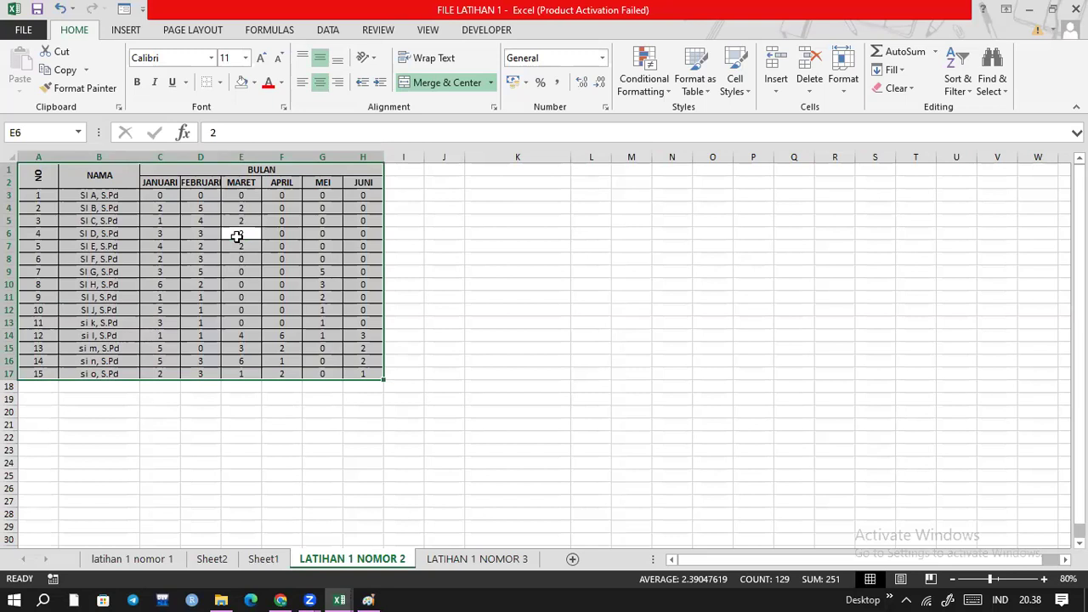
left_click(128, 31)
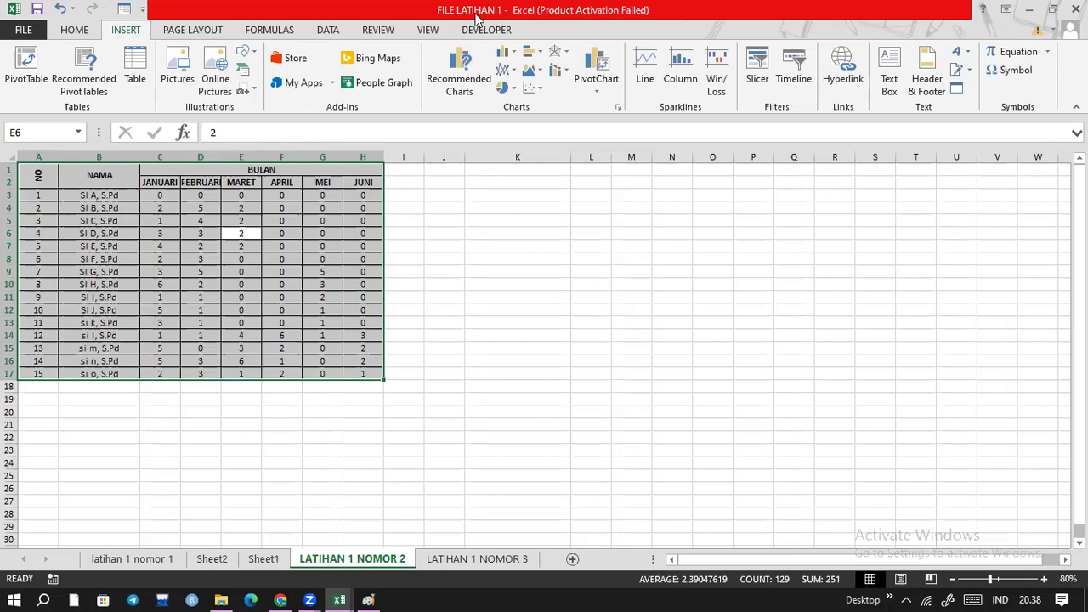
left_click(502, 57)
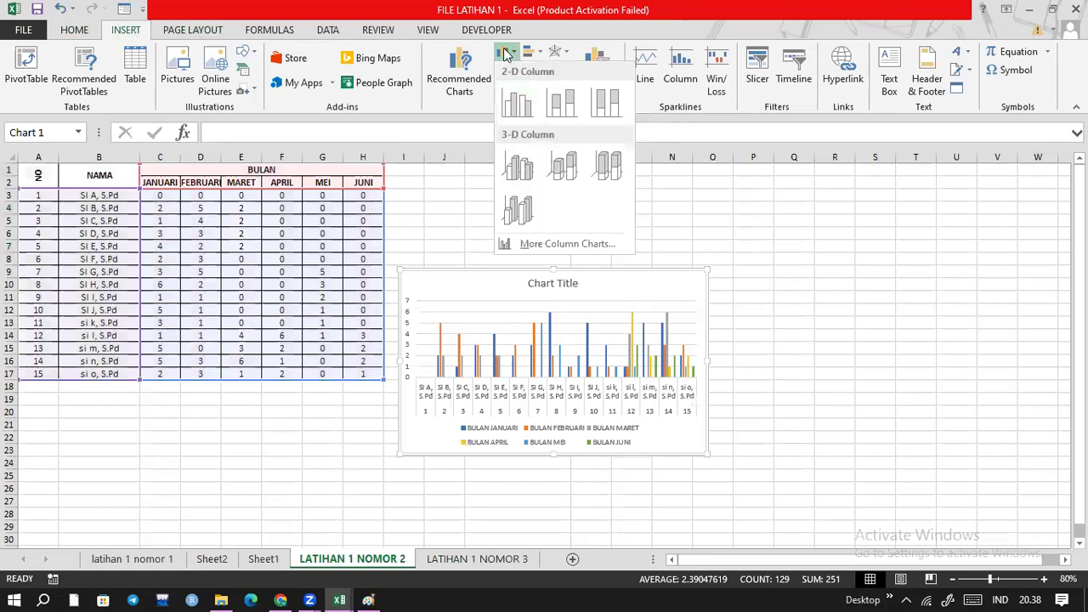
left_click(507, 70)
left_click(506, 70)
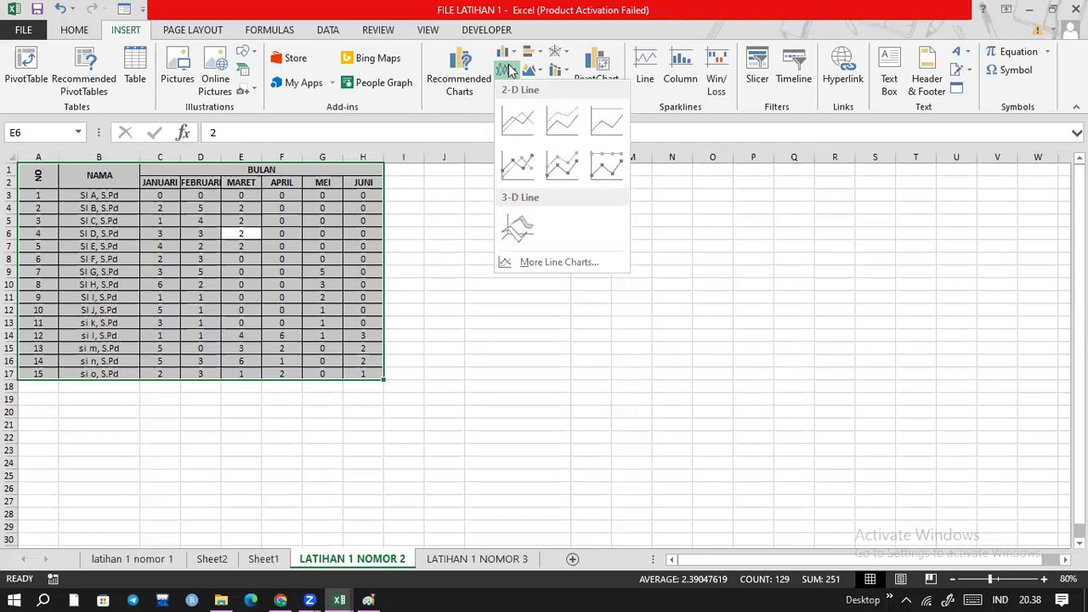
left_click(509, 70)
- Insert the recommended line chart that plots each name's values for the months January to June
left_click(466, 85)
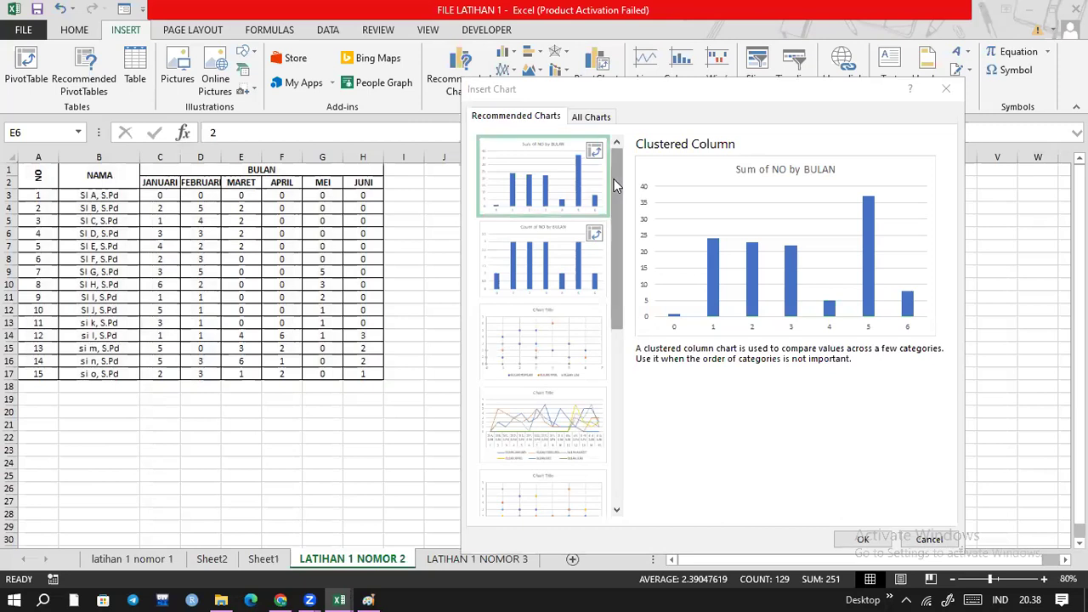
left_click(492, 101)
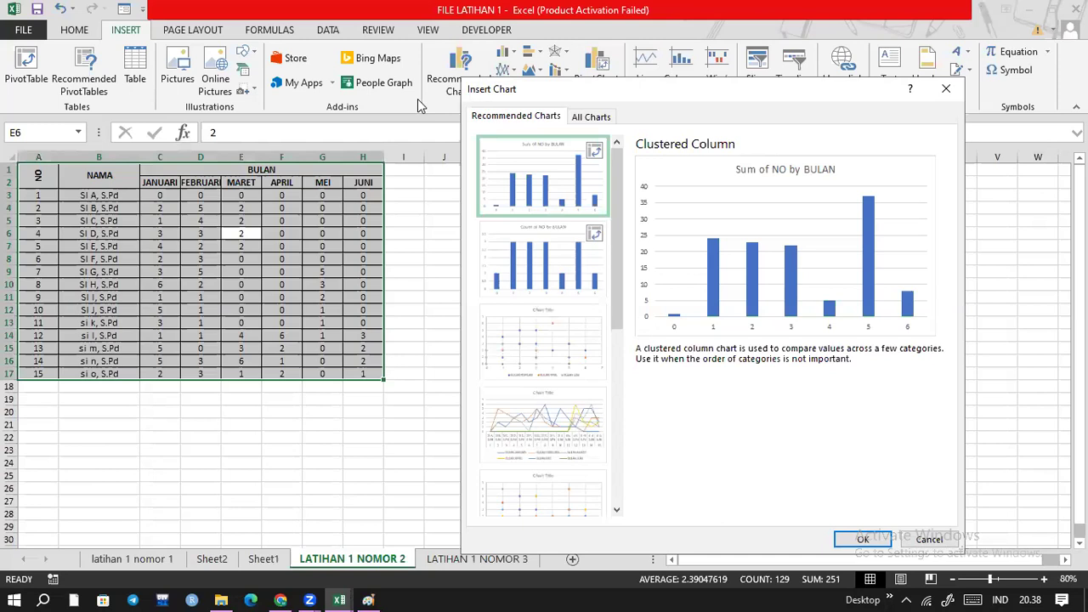
left_click_drag(417, 98, 178, 90)
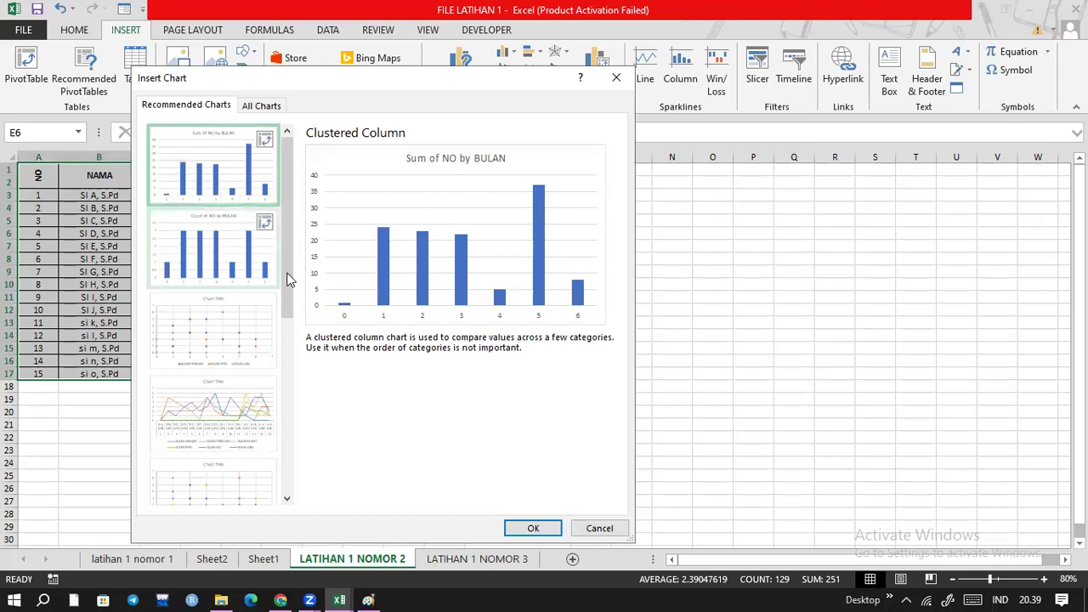
scroll(251, 299, "down", 1)
left_click(230, 306)
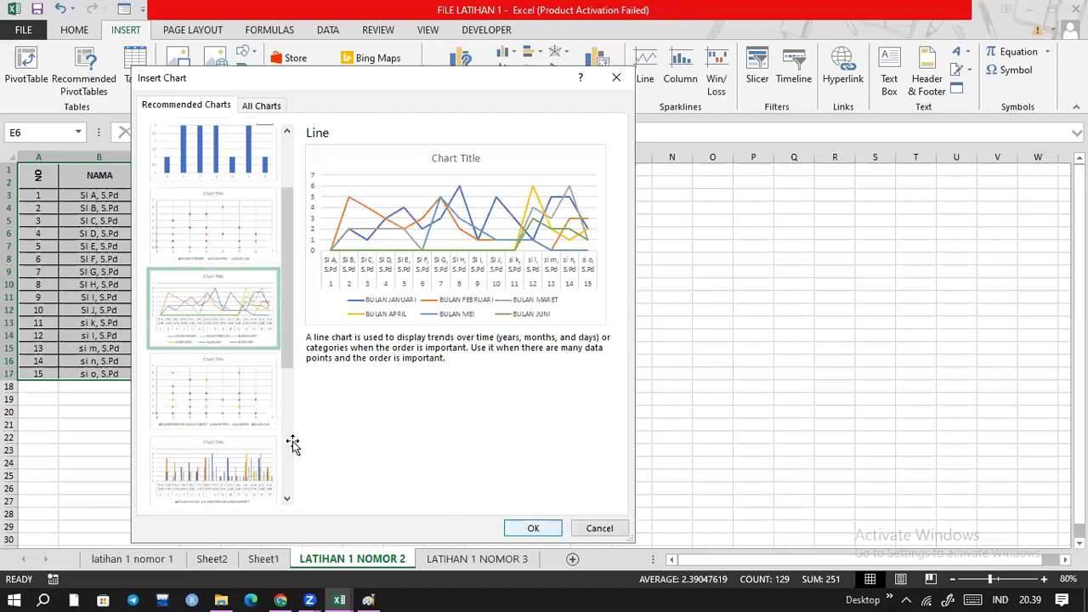
key("Return")
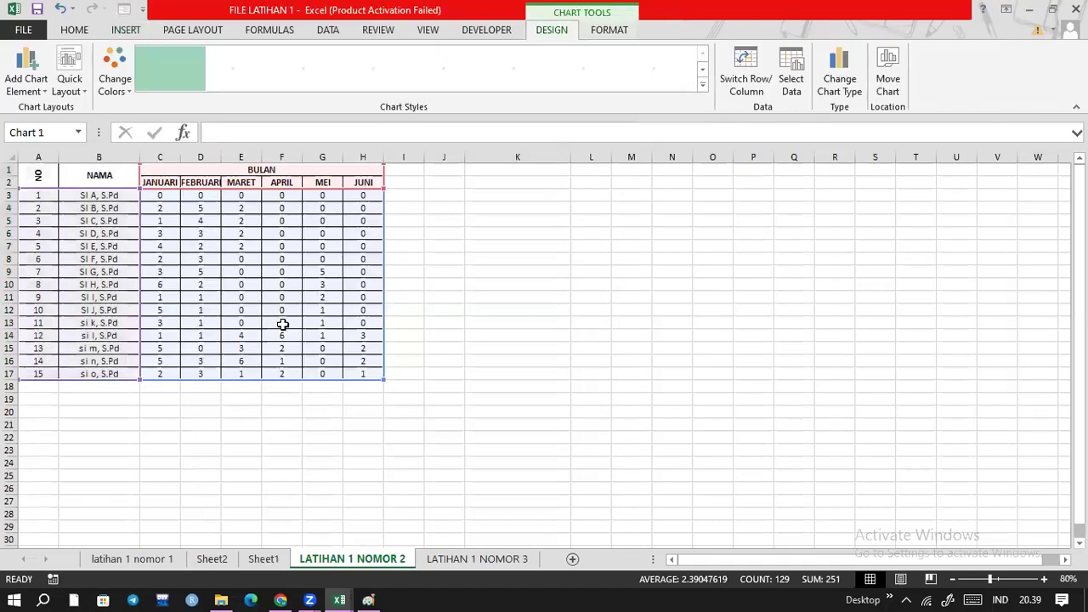
- Select the attendance table A1:H17 and insert the recommended clustered column chart from it
left_click(271, 291)
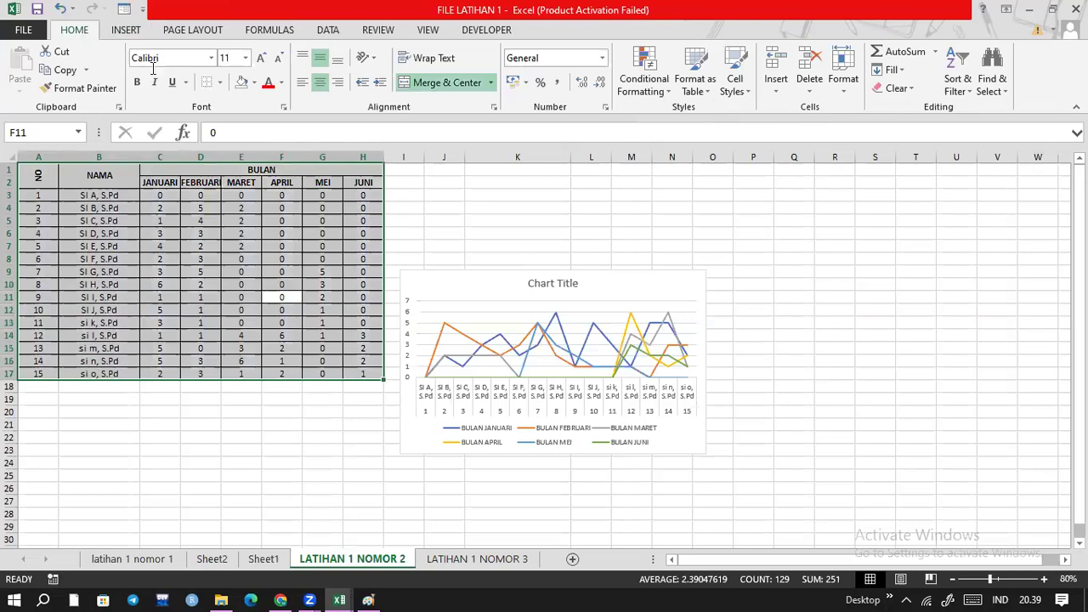
scroll(443, 83, "down", 11)
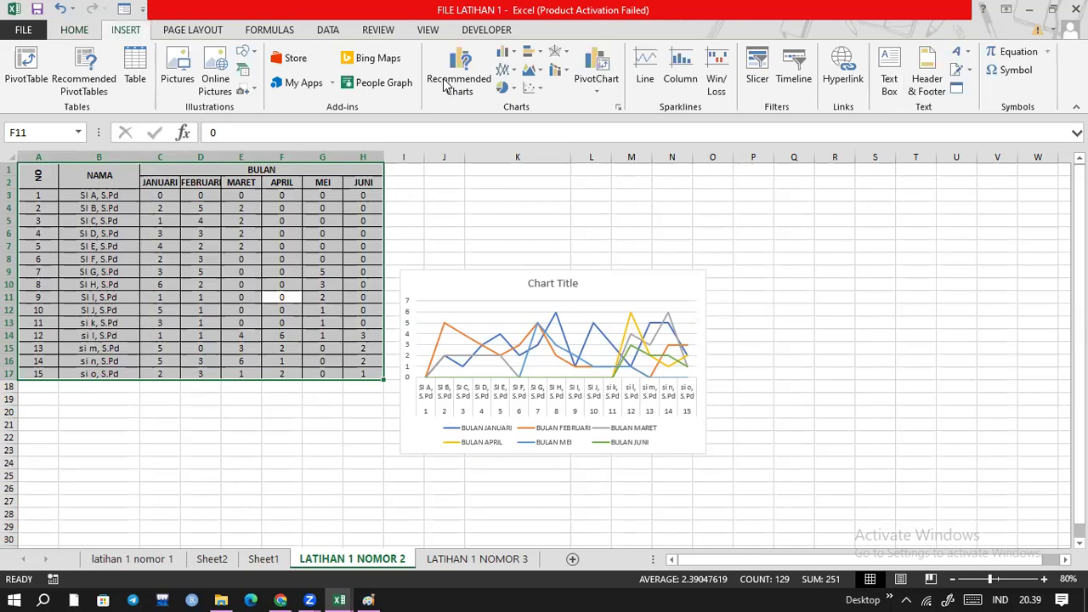
left_click(445, 85)
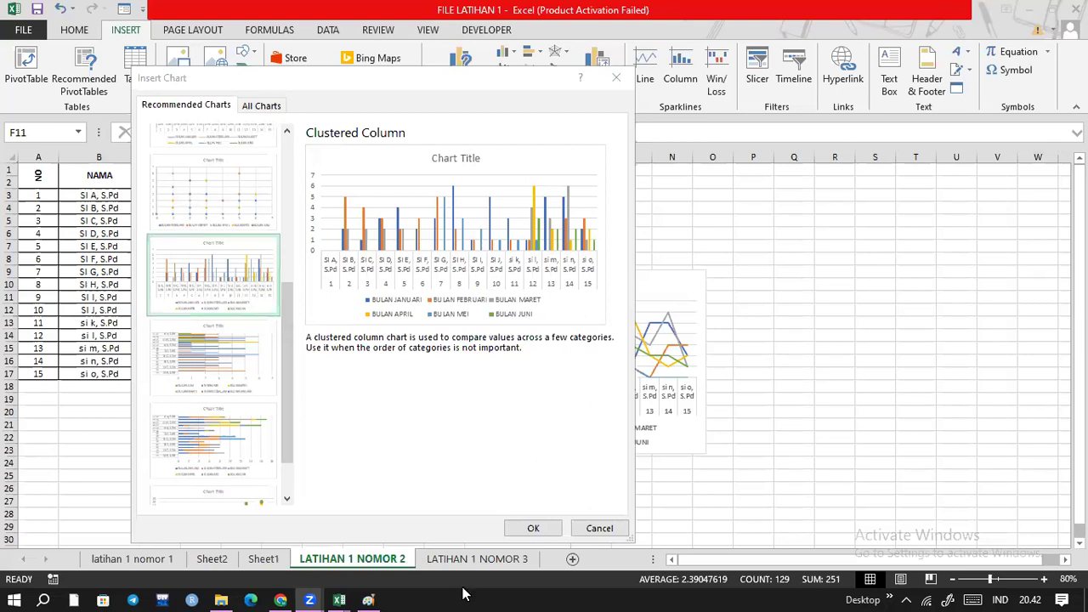
left_click(383, 426)
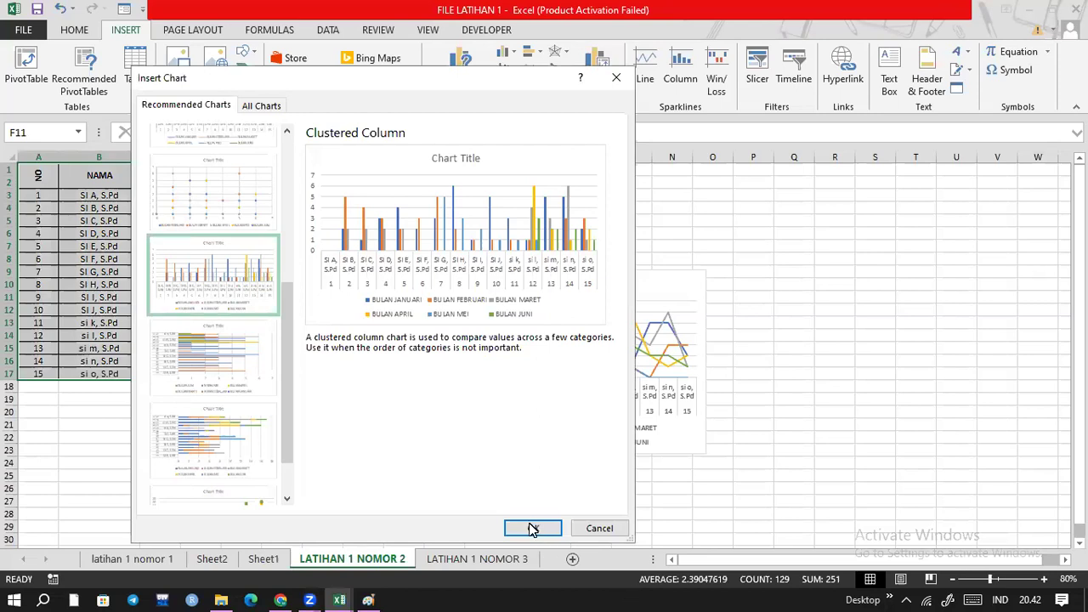
left_click(534, 529)
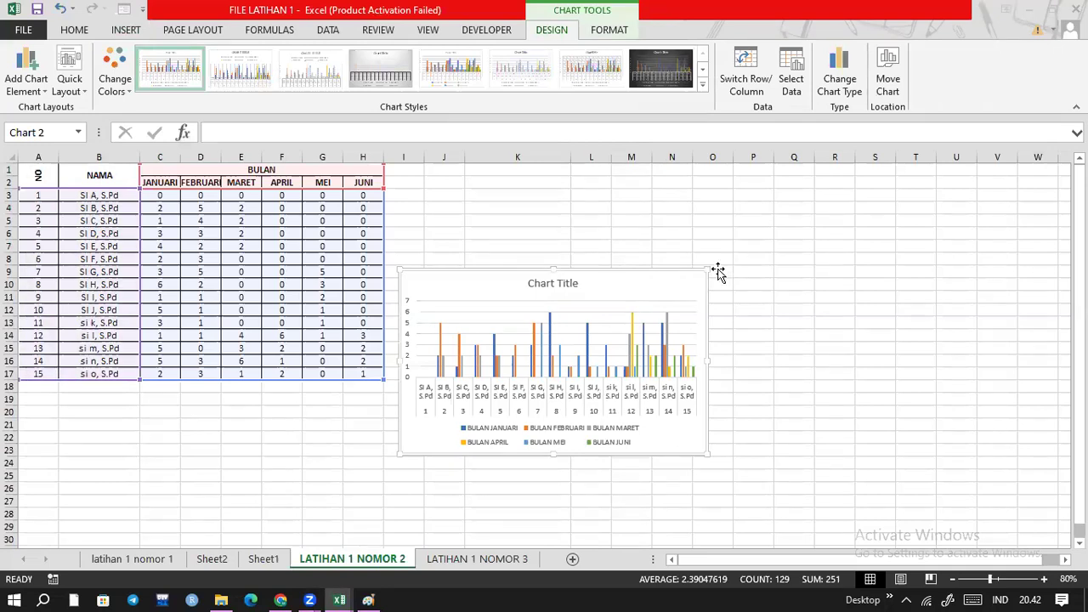
- Arrange the clustered column chart and the line chart side by side in the empty area next to the table
key("ctrl+1")
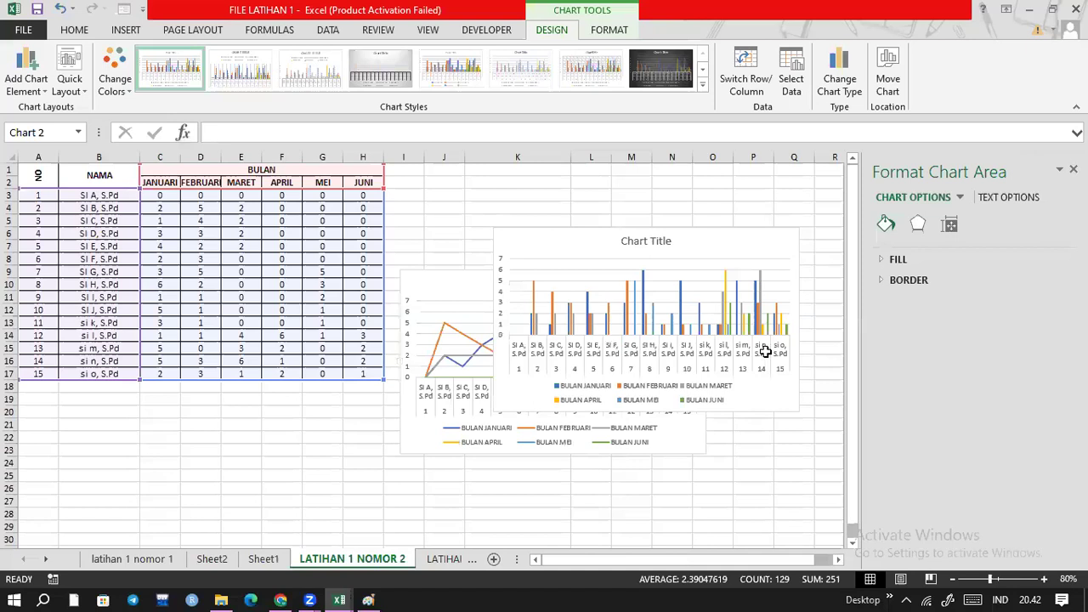
key("ctrl+z")
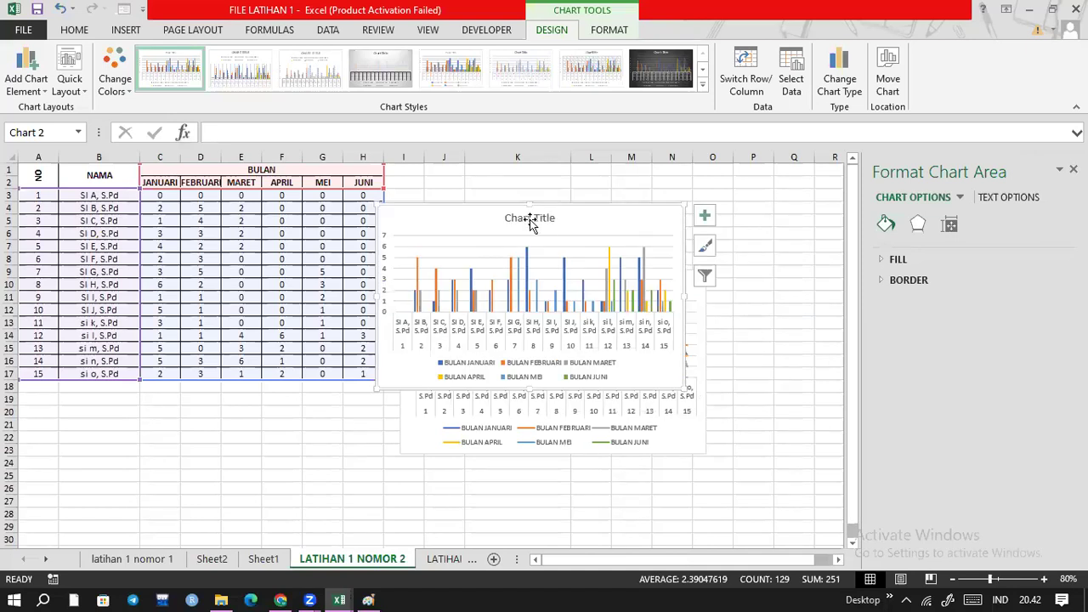
key("ctrl+z")
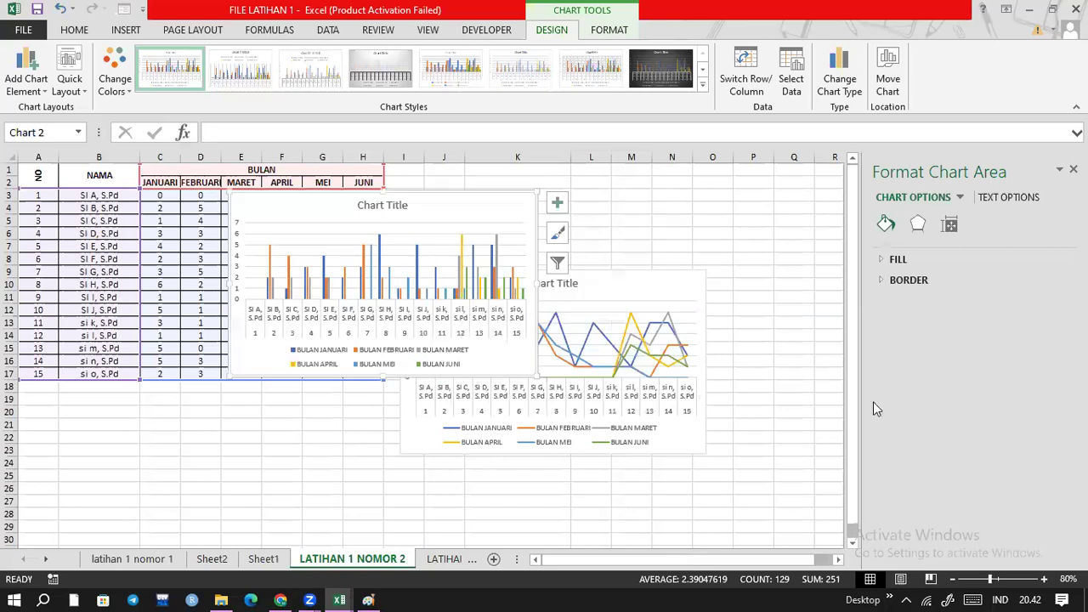
key("ctrl+z")
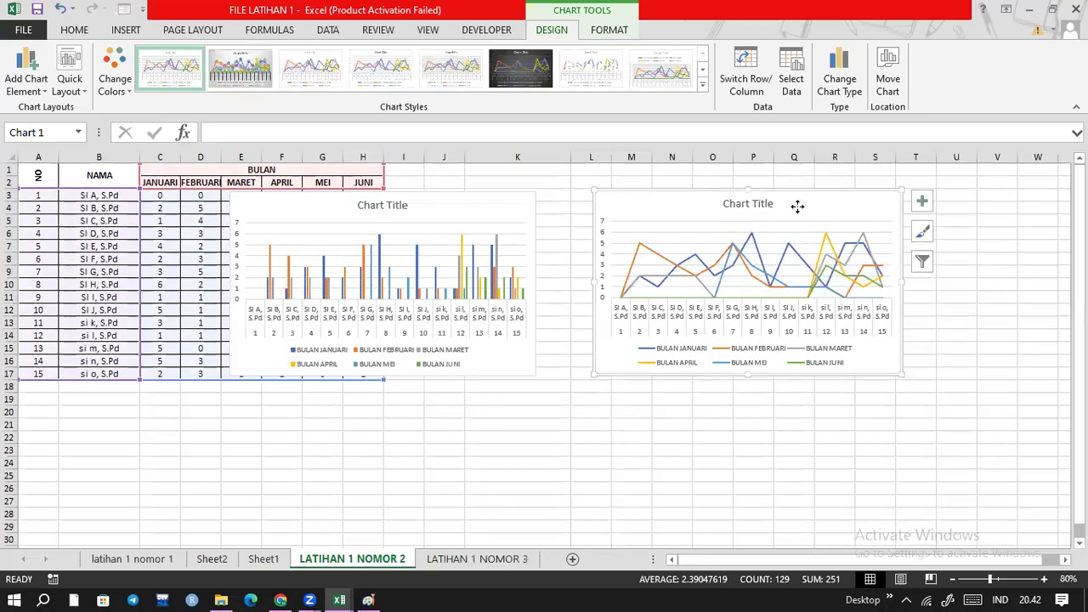
key("ctrl+z")
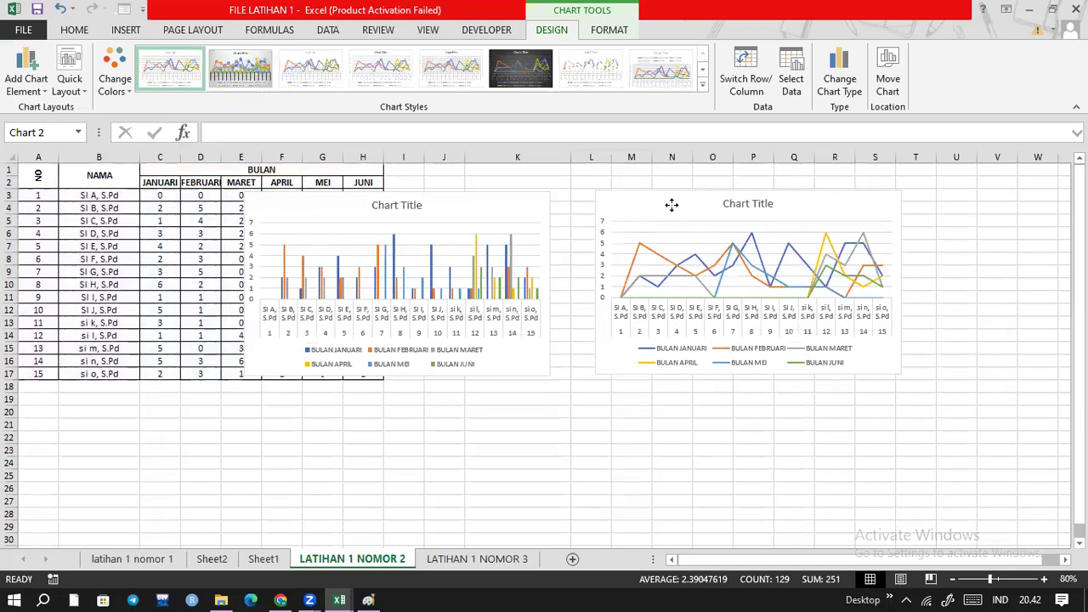
double_click(581, 202)
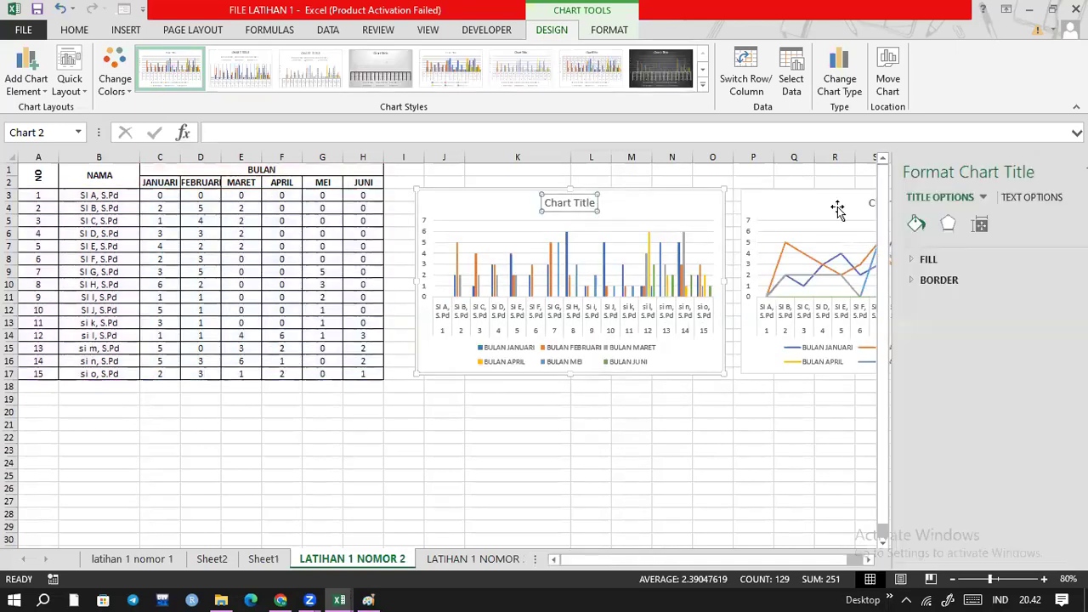
- Change the title of the clustered column chart to "Absensi pengajar"
left_click(598, 204)
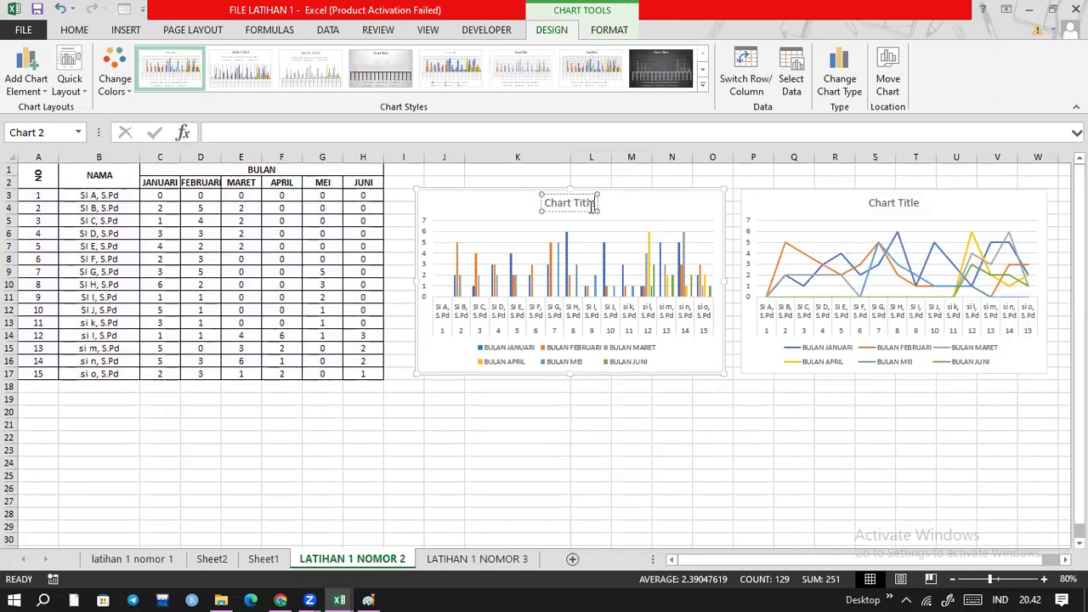
key("BackSpace")
key("BackSpace")
key("BackSpace")
key("BackSpace")
key("BackSpace")
key("BackSpace")
key("BackSpace")
key("BackSpace")
key("BackSpace")
key("BackSpace")
key("BackSpace")
type("A")
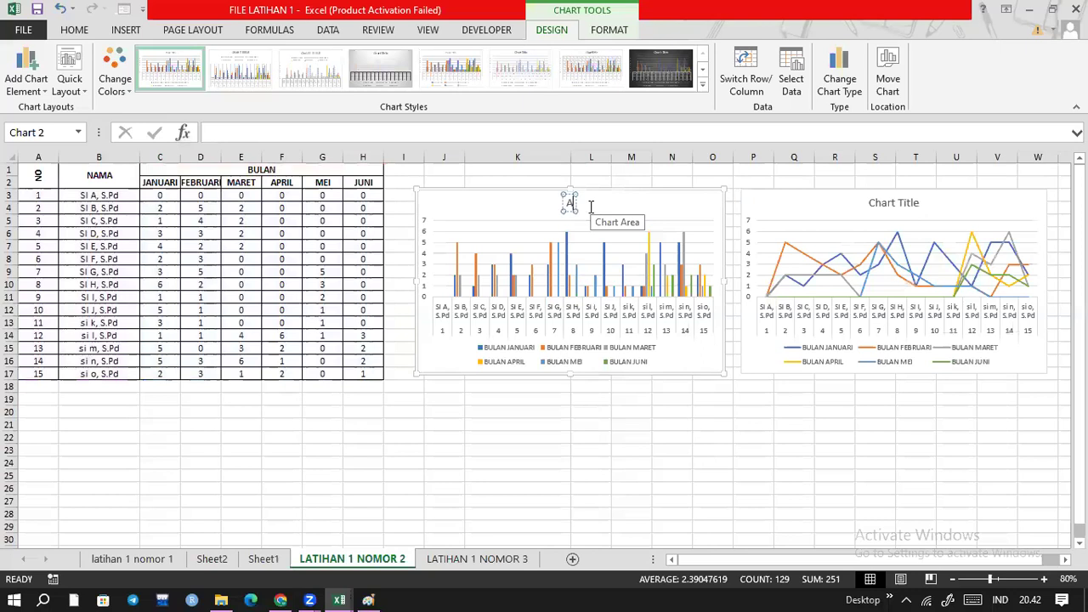
type("bsensi perga")
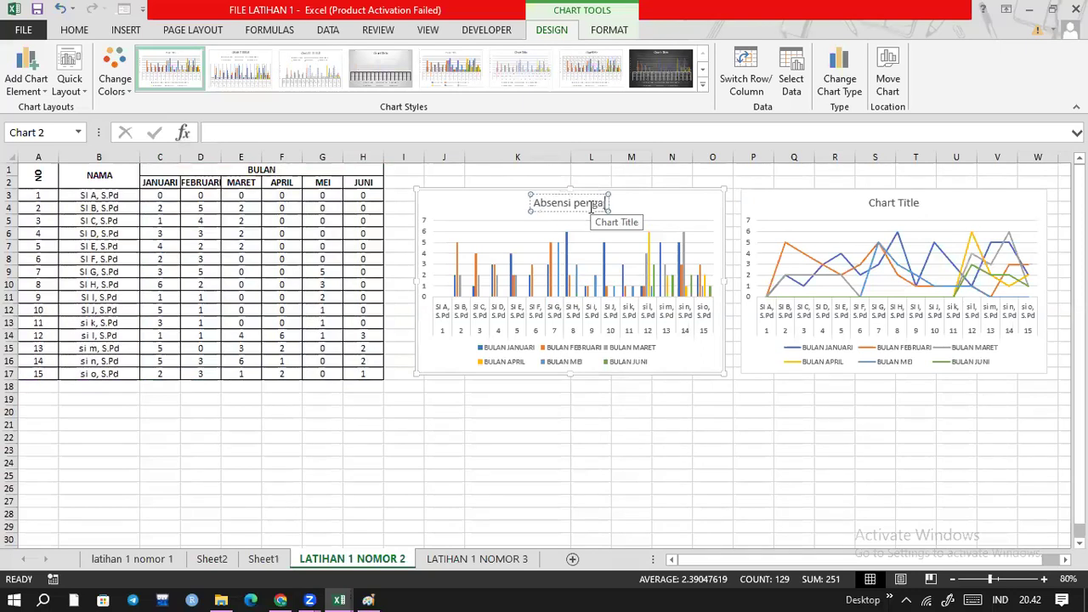
key("BackSpace")
key("BackSpace")
key("BackSpace")
type("ngajar")
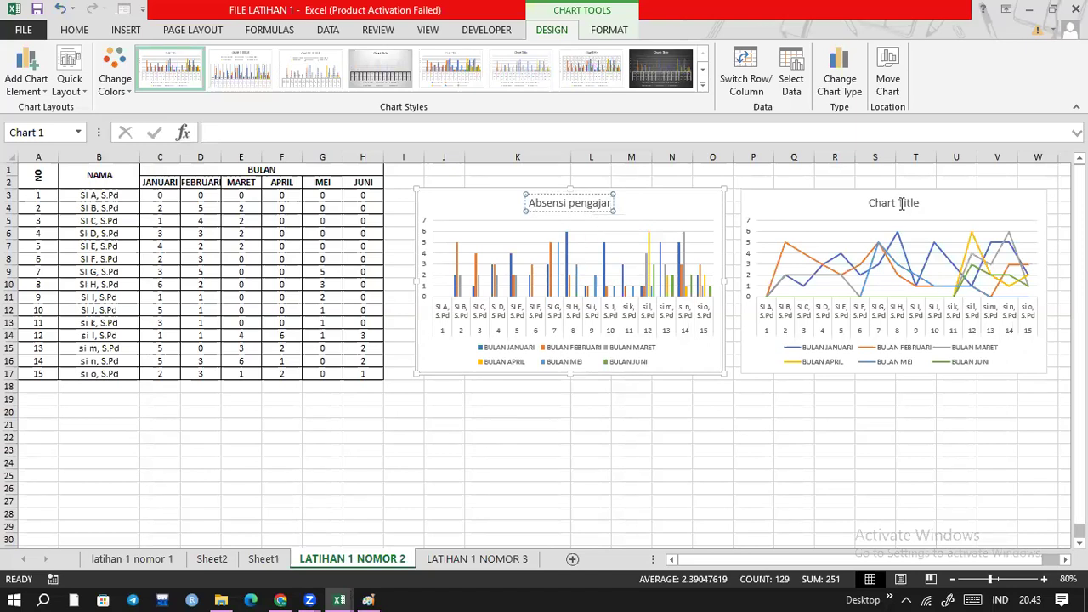
- Change the title of the line chart to "absensi pengajar" and deselect the chart
left_click(902, 204)
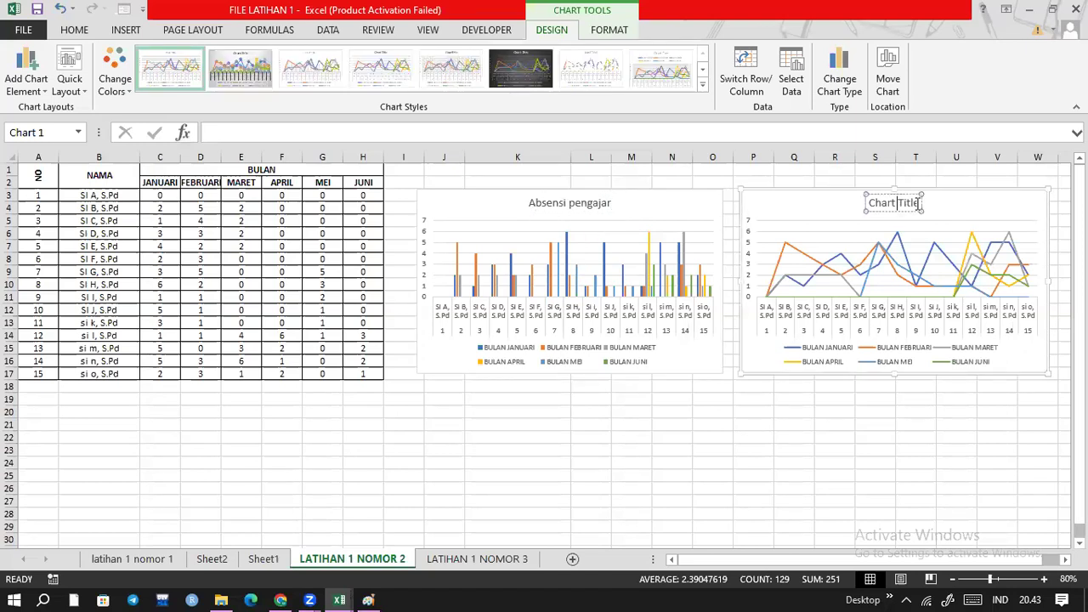
key("BackSpace")
key("BackSpace")
key("BackSpace")
key("BackSpace")
key("BackSpace")
key("BackSpace")
key("BackSpace")
key("BackSpace")
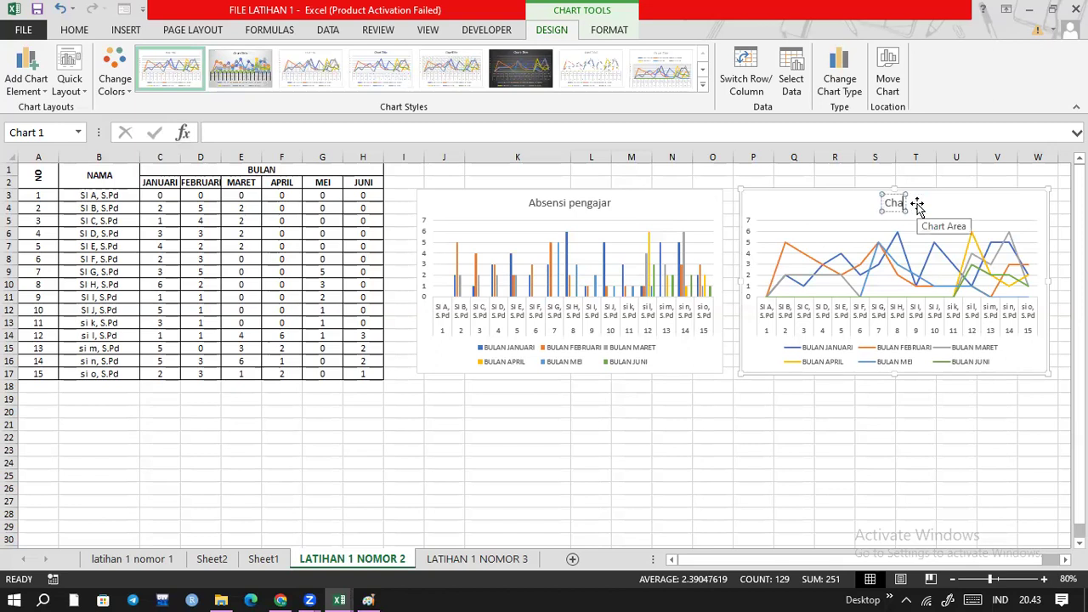
key("BackSpace")
key("BackSpace")
key("BackSpace")
type("a")
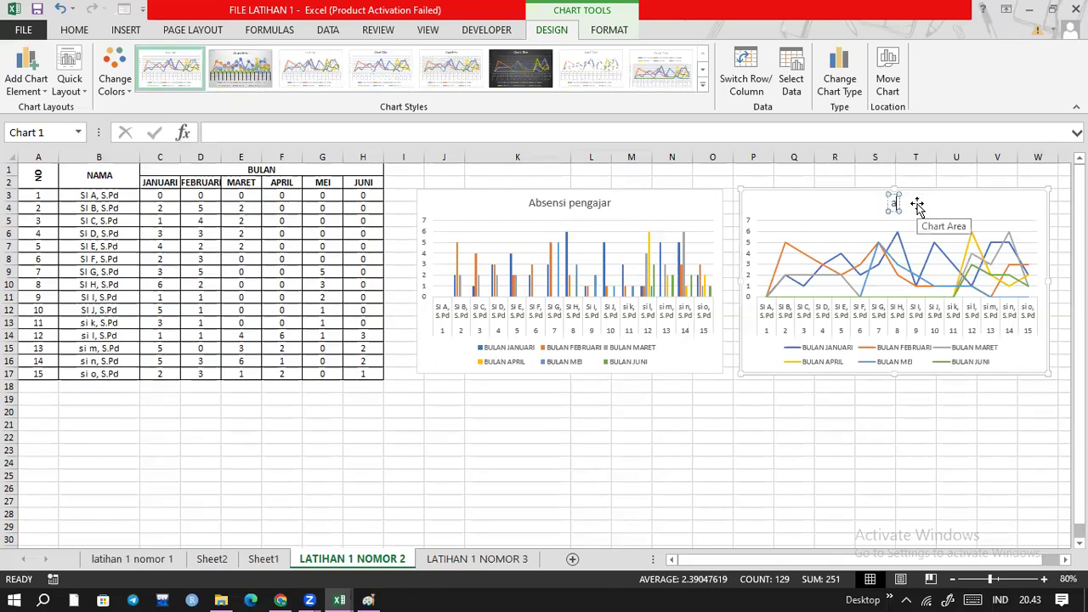
type("sensi pengajar")
left_click(943, 420)
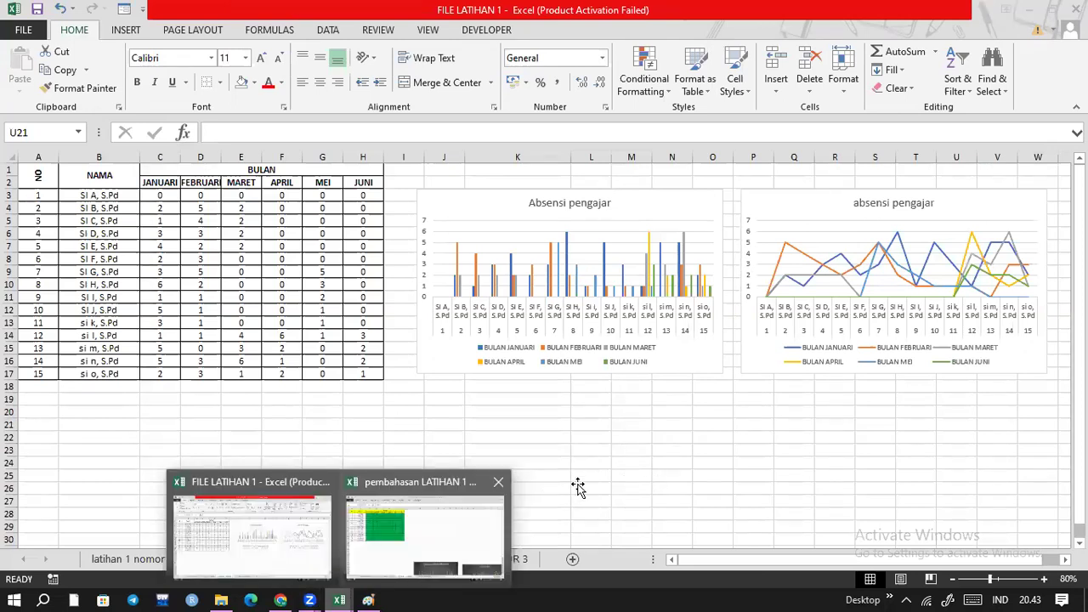
- Examine the example charts in the pembahasan LATIHAN 1 workbook and return to FILE LATIHAN 1
left_click(336, 595)
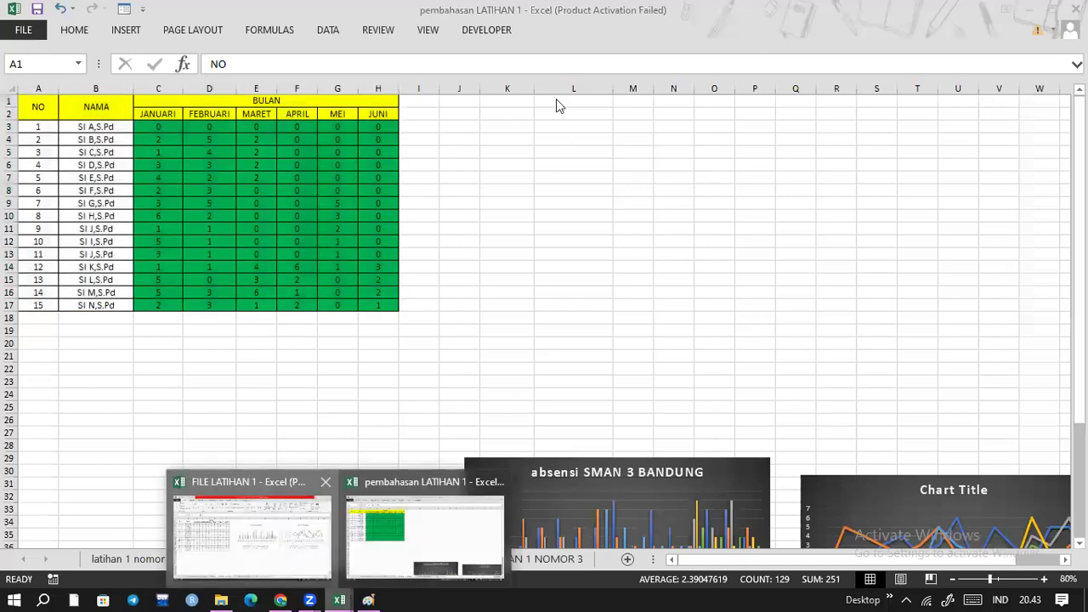
key("alt+Tab")
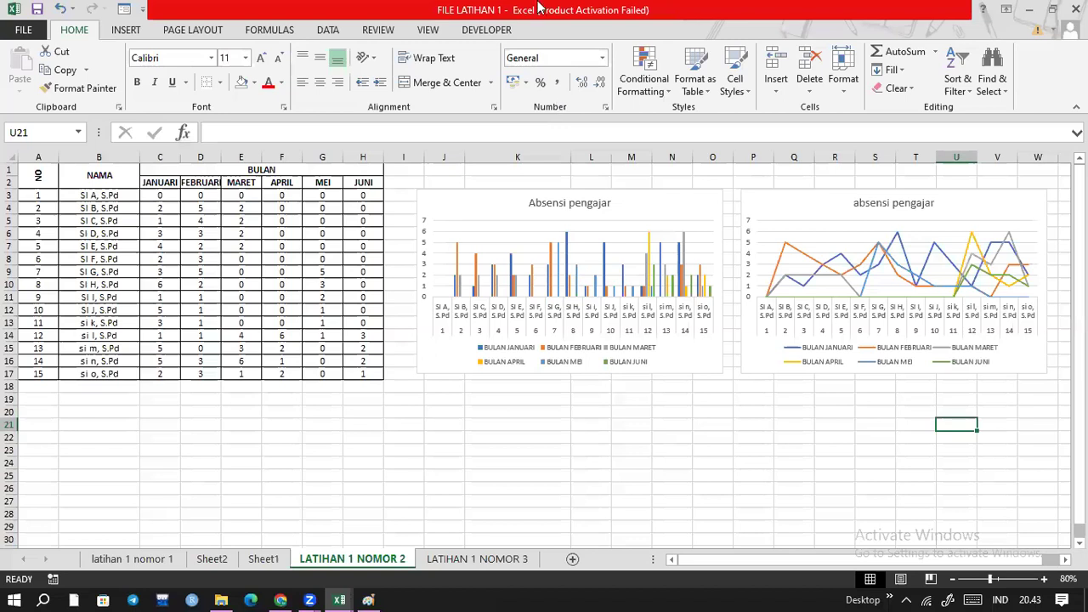
- Apply the dark-background chart style to the clustered column chart and the line chart
key("ctrl+alt+5")
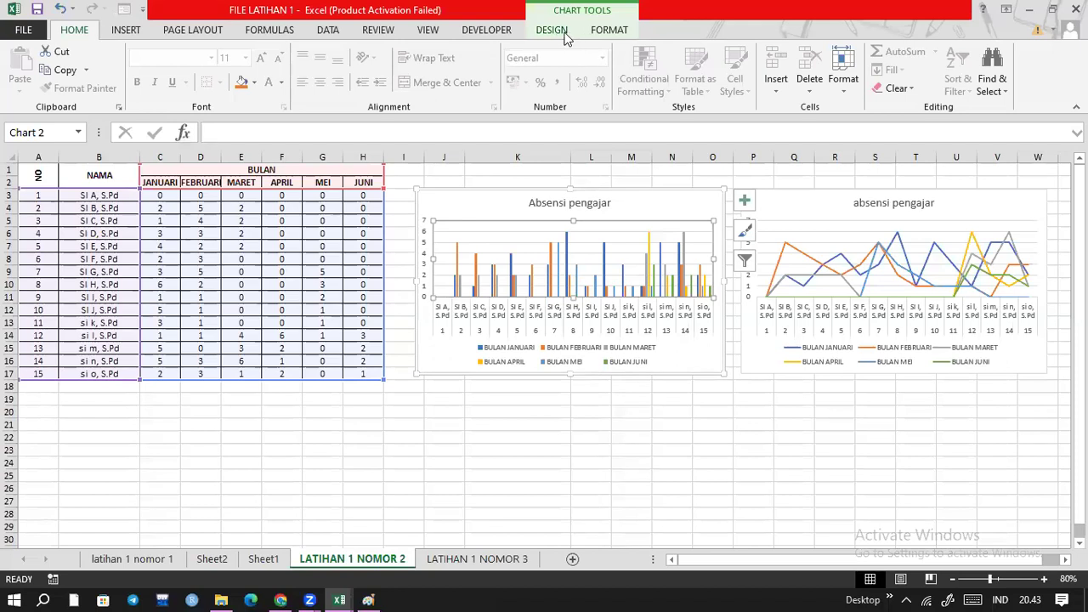
left_click(552, 30)
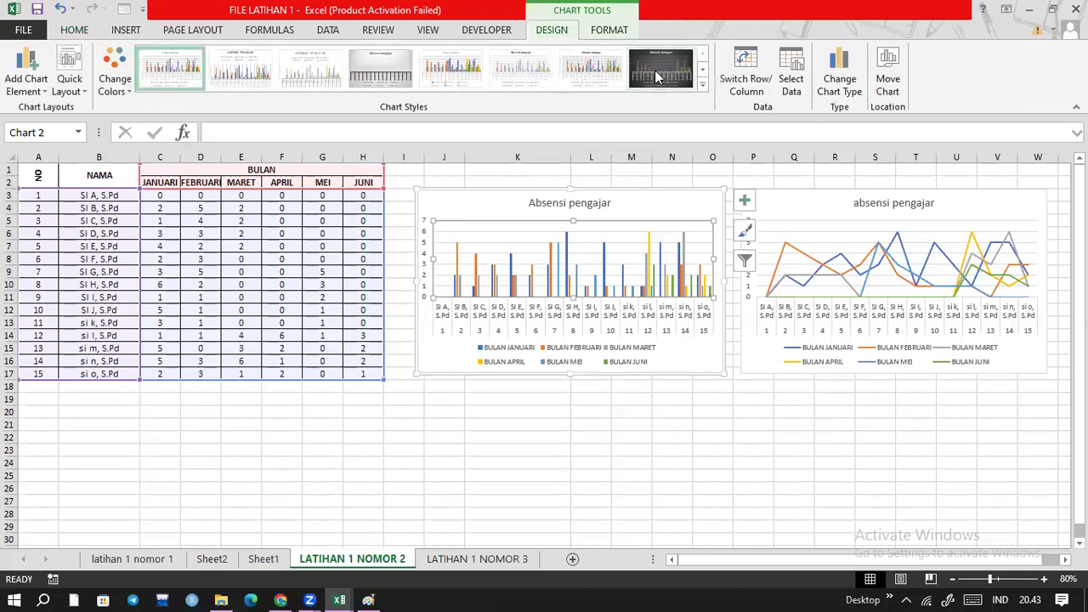
left_click(657, 76)
key("Tab")
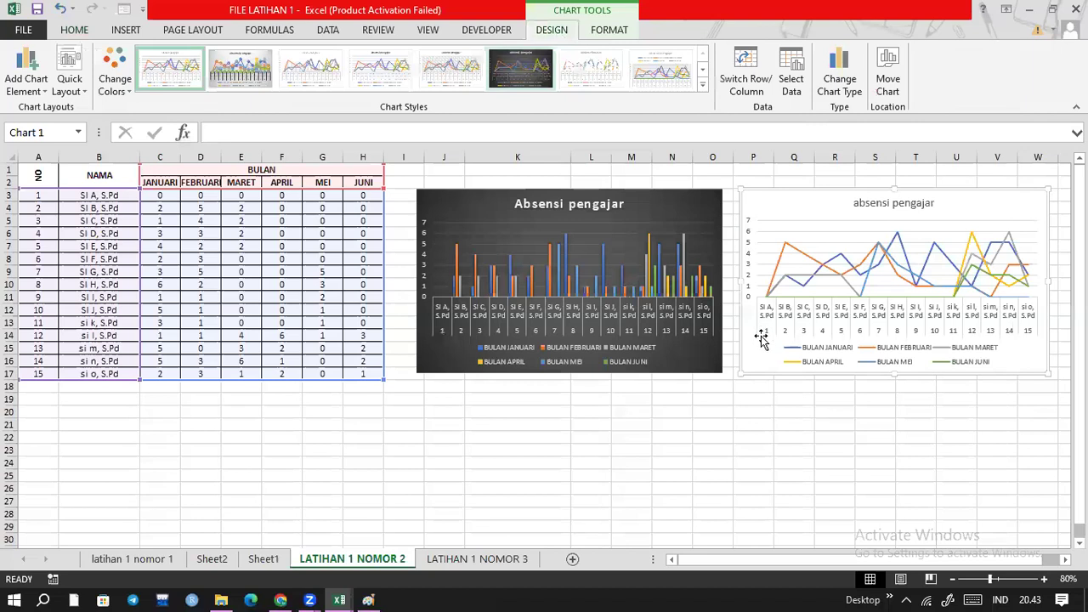
key("F4")
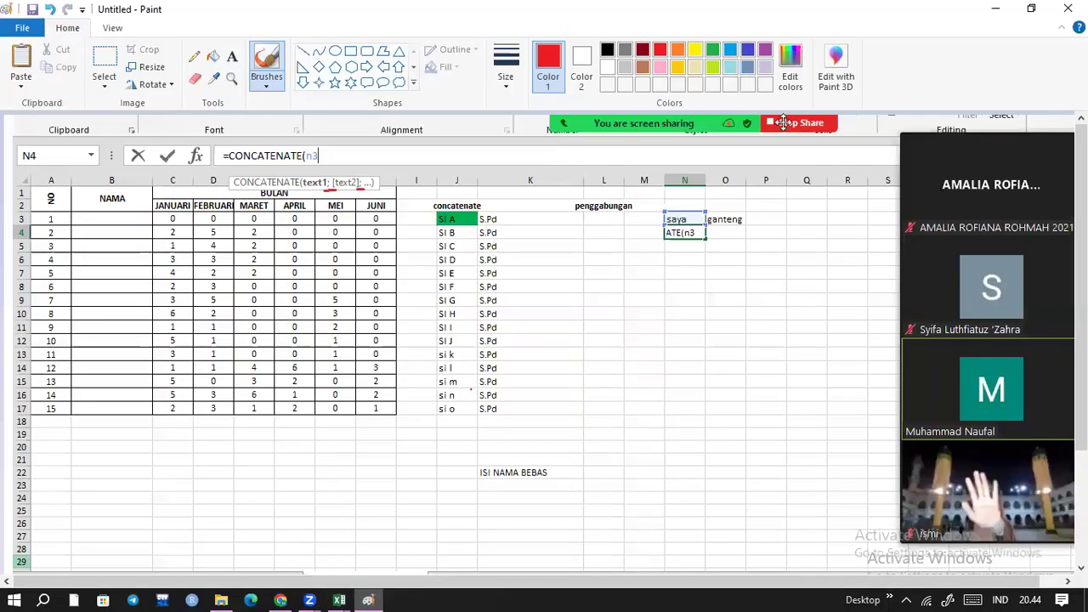
- Paste the screenshot of the sheet with both charts onto the Paint canvas and position it over the old image
key("ctrl+v")
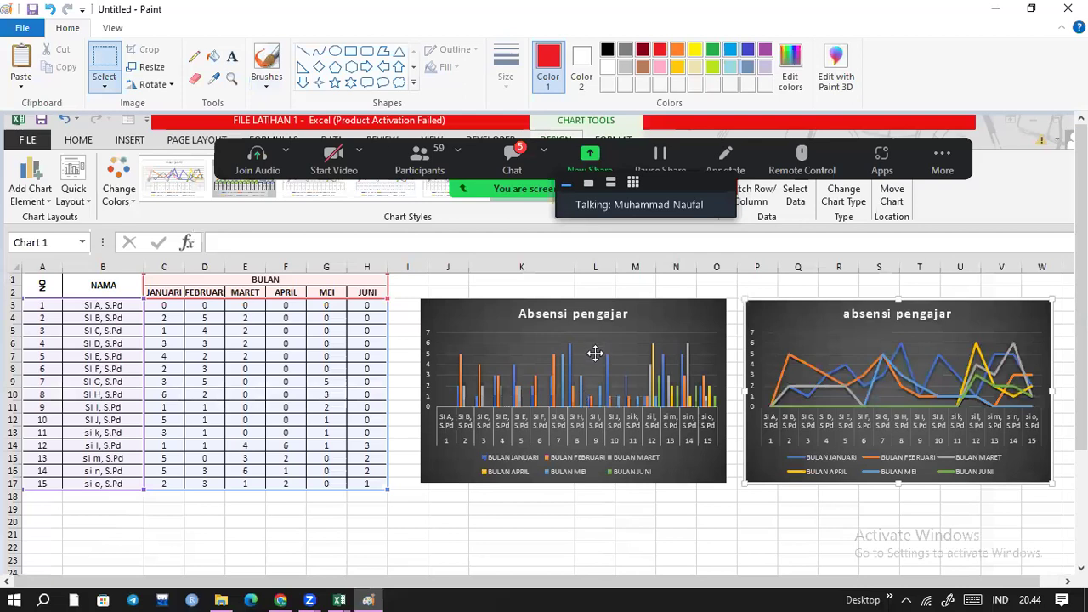
scroll(596, 353, "down", 3)
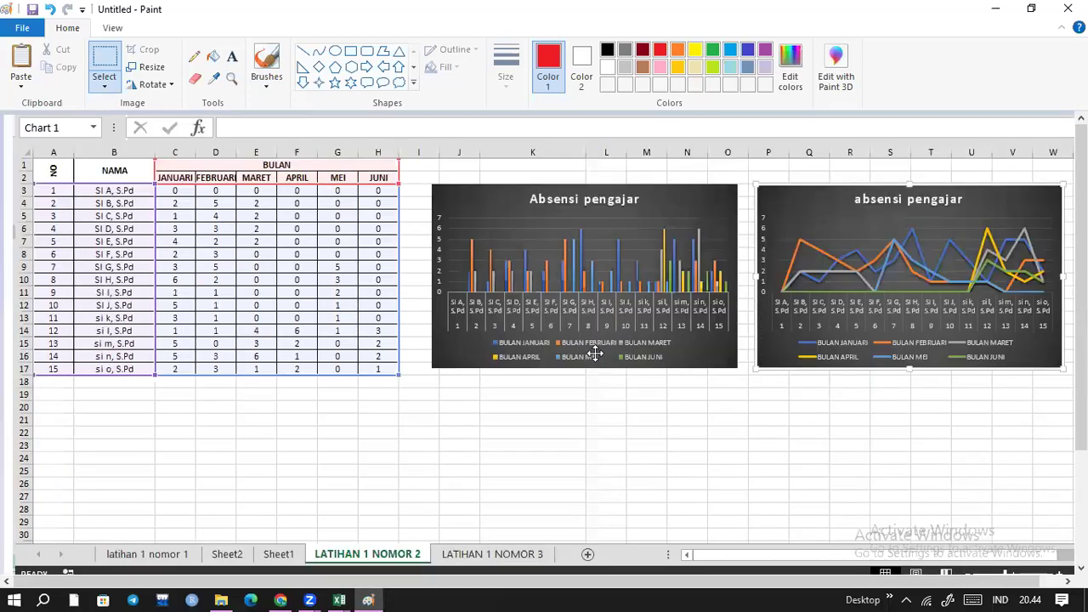
key("Down")
key("Down")
key("Down")
key("Down")
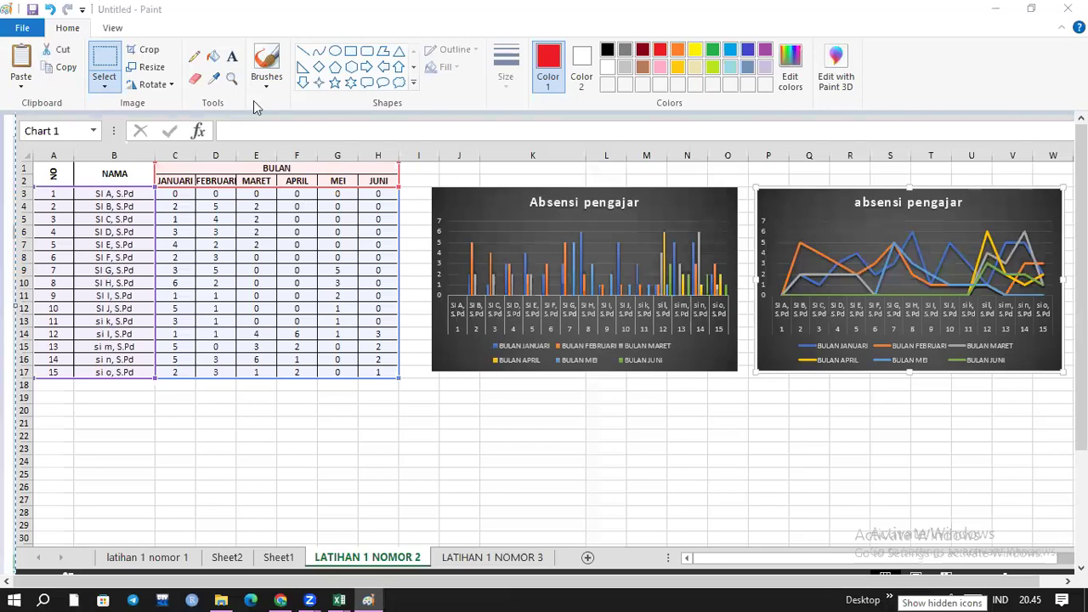
- Brush a red arrow downward from the column chart and handwrite "grafik kolom" and "grafik line" above the respective charts
left_click(266, 68)
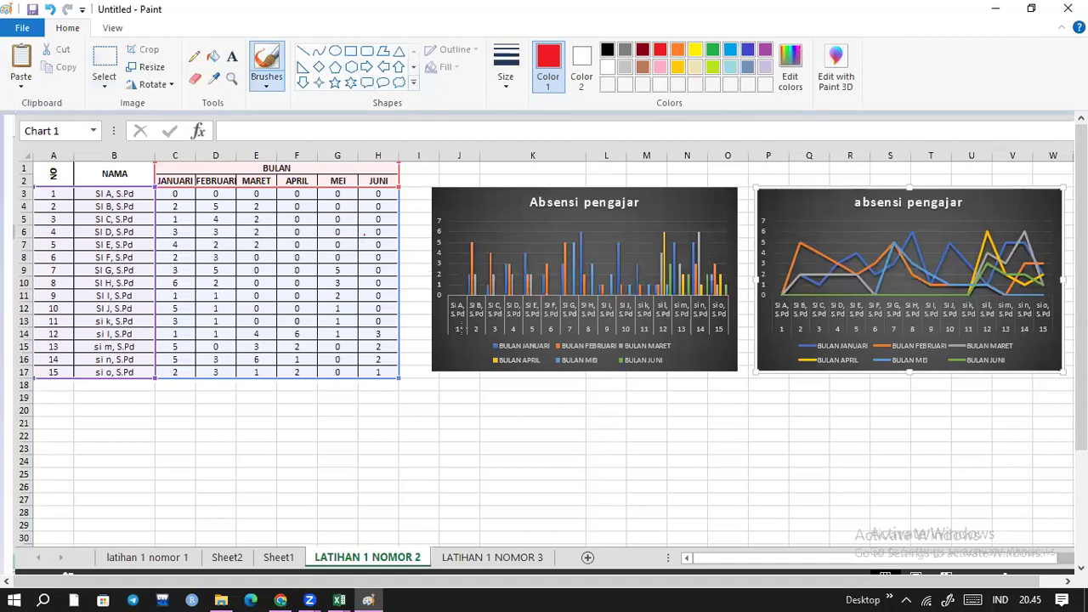
mouse_move(434, 325)
left_mouse_down()
mouse_move(402, 390)
mouse_move(420, 405)
mouse_move(422, 385)
left_mouse_up()
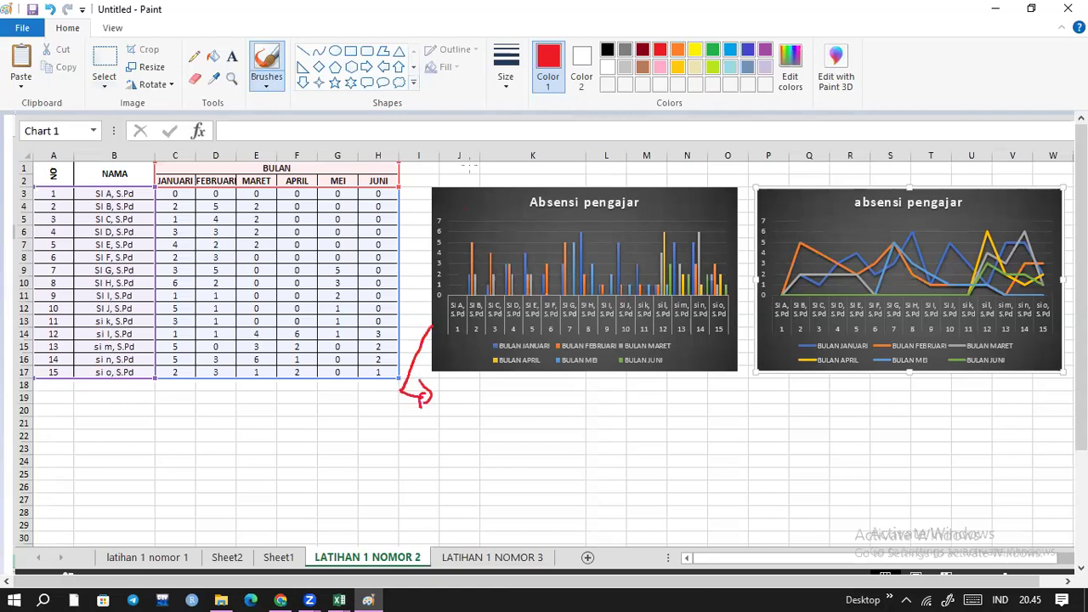
left_click_drag(468, 166, 560, 179)
mouse_move(776, 160)
left_mouse_down()
mouse_move(776, 175)
mouse_move(791, 179)
left_mouse_up()
left_click_drag(798, 166, 810, 170)
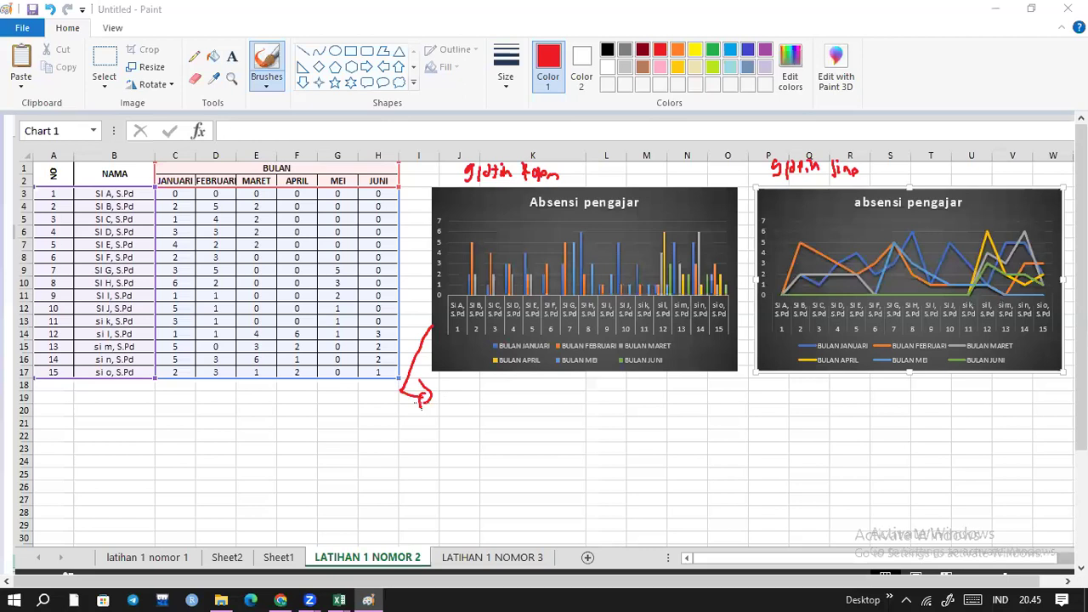
- Handwrite a red note starting with "DATA" beside the arrow below the column chart
mouse_move(443, 389)
left_mouse_down()
mouse_move(443, 402)
mouse_move(537, 408)
left_mouse_up()
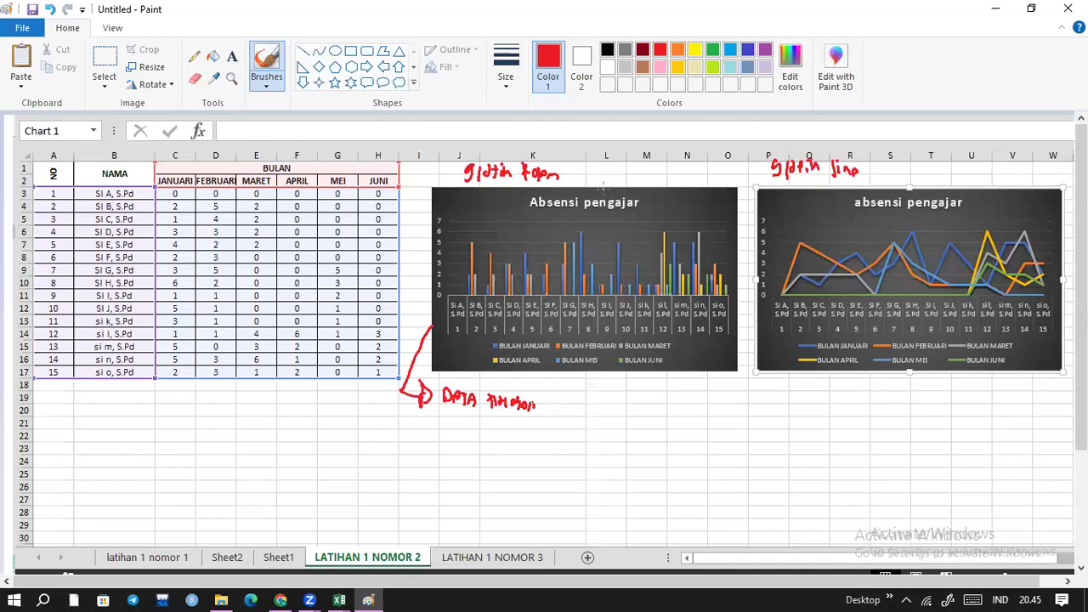
left_click_drag(538, 407, 550, 407)
left_click(712, 50)
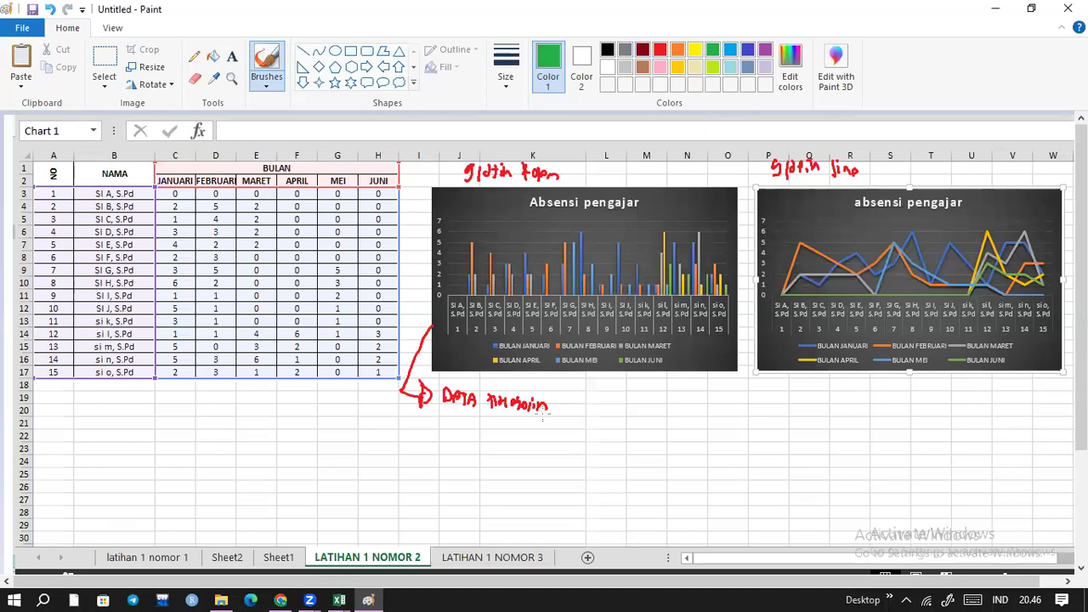
- Brush a second red arrow branching below the first note and handwrite "DATA perbandingan" in red beside it
left_click(660, 49)
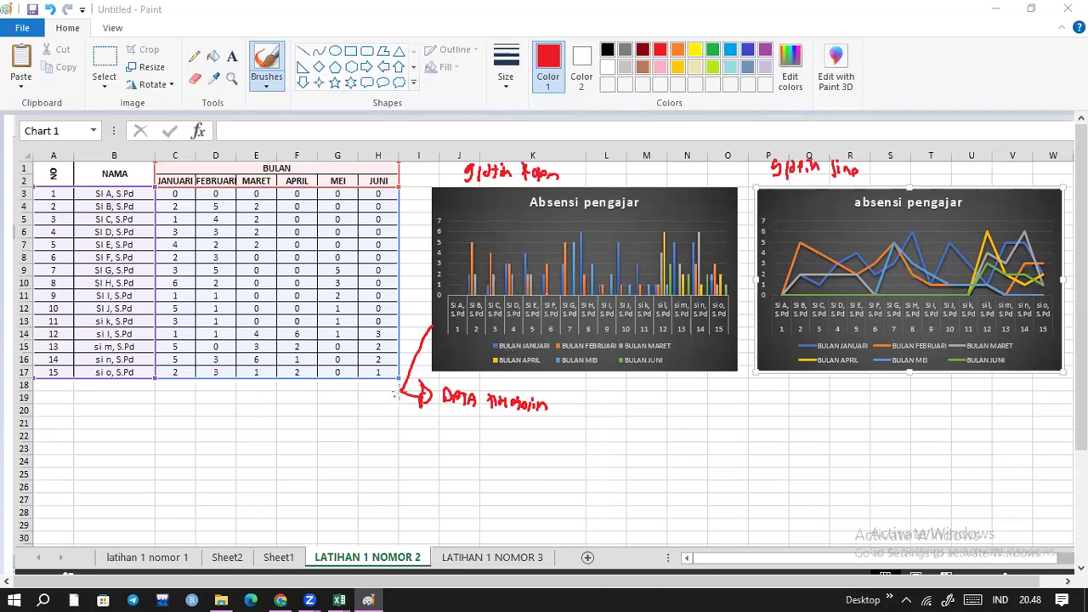
mouse_move(397, 393)
left_mouse_down()
mouse_move(400, 422)
mouse_move(423, 420)
mouse_move(416, 427)
left_mouse_up()
left_click_drag(434, 413, 435, 431)
left_click_drag(444, 420, 466, 419)
left_click_drag(469, 417, 485, 435)
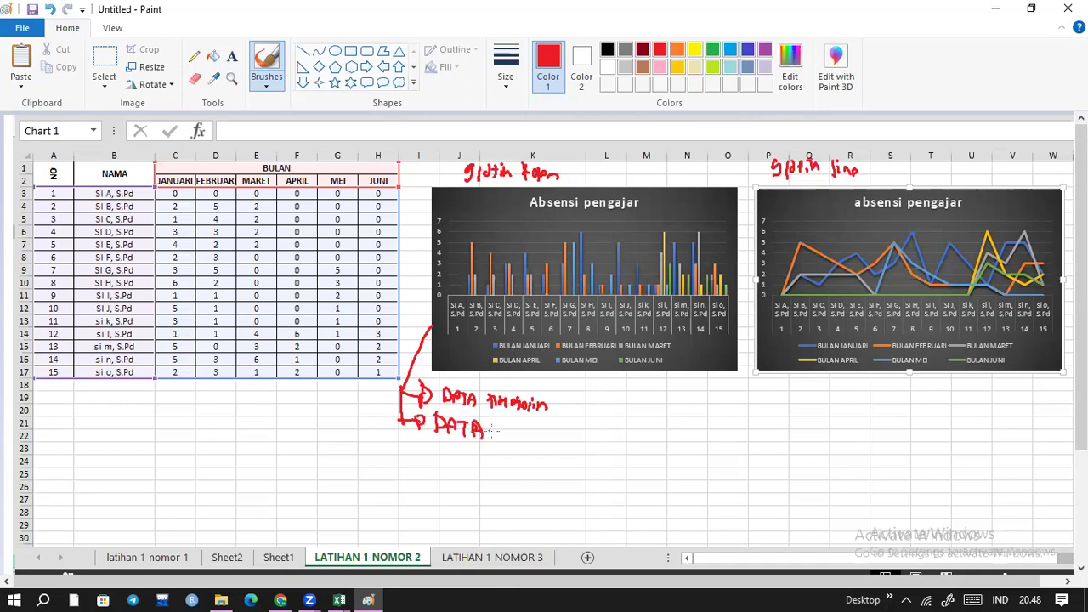
left_click_drag(496, 425, 498, 440)
left_click_drag(499, 427, 570, 446)
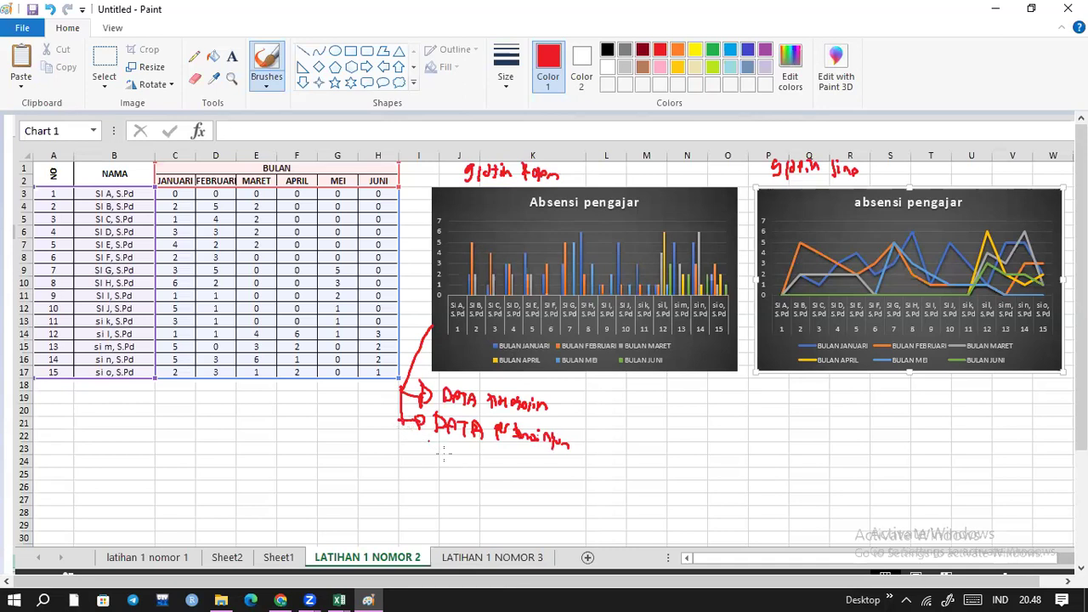
- Handwrite a bracketed red remark beneath the "DATA perbandingan" note and undo the stray strokes
left_click_drag(438, 443, 430, 471)
mouse_move(441, 463)
left_mouse_down()
mouse_move(472, 457)
mouse_move(510, 471)
left_mouse_up()
left_click_drag(514, 470, 542, 481)
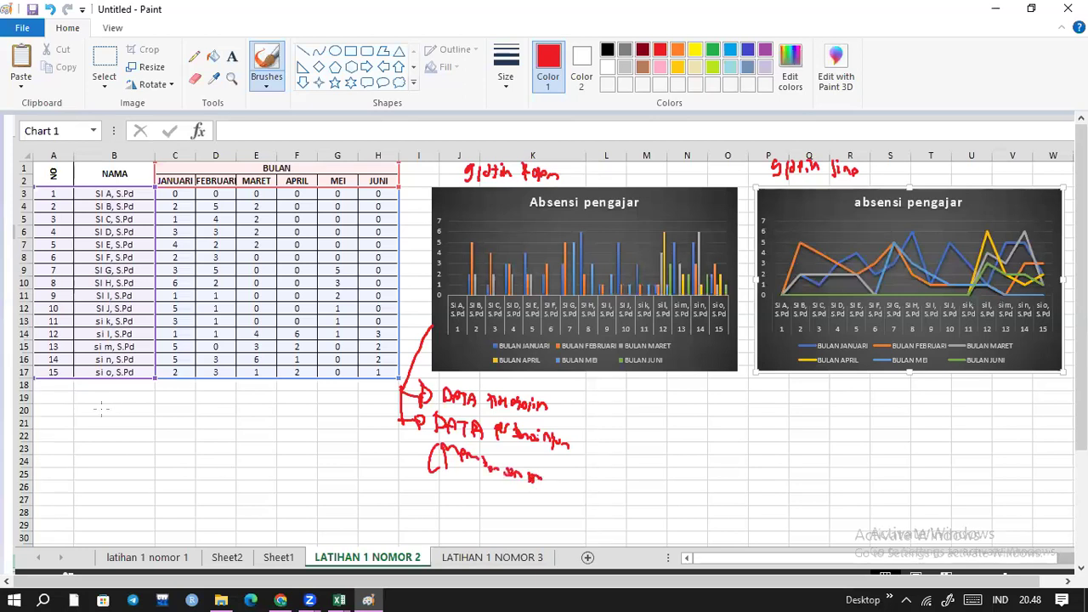
left_click_drag(551, 476, 566, 496)
left_click(51, 9)
left_click(51, 9)
- Below the data table, handwrite the title "PDB ASEAN" and sketch red chart axes with three country labels under the horizontal axis
mouse_move(82, 393)
left_mouse_down()
mouse_move(88, 374)
mouse_move(180, 396)
left_mouse_up()
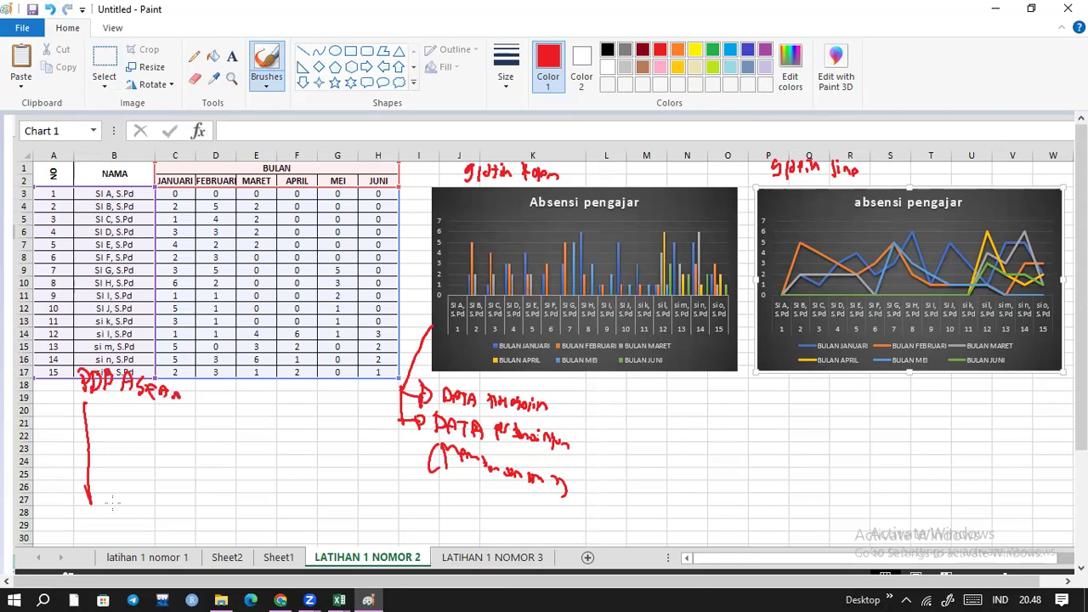
left_click_drag(88, 500, 270, 500)
mouse_move(118, 508)
left_mouse_down()
mouse_move(120, 520)
mouse_move(153, 524)
left_mouse_up()
left_click_drag(180, 511, 202, 529)
mouse_move(220, 519)
left_mouse_down()
mouse_move(222, 529)
mouse_move(253, 522)
left_mouse_up()
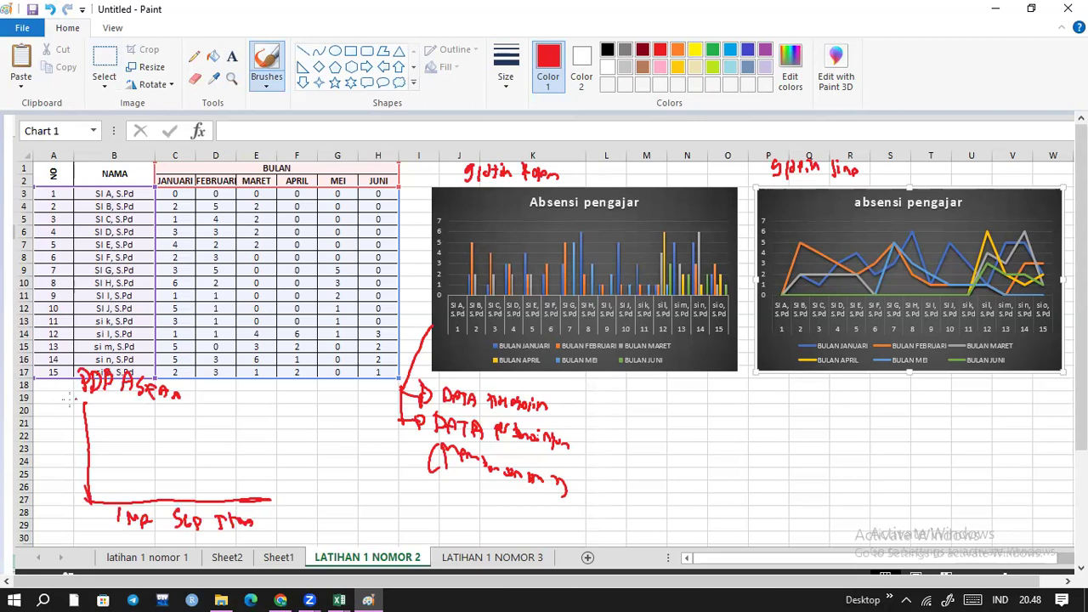
- Label the vertical axis of the PDB ASEAN sketch and draw three red bars with numbers inside them
mouse_move(61, 397)
left_mouse_down()
mouse_move(148, 463)
mouse_move(150, 502)
left_mouse_up()
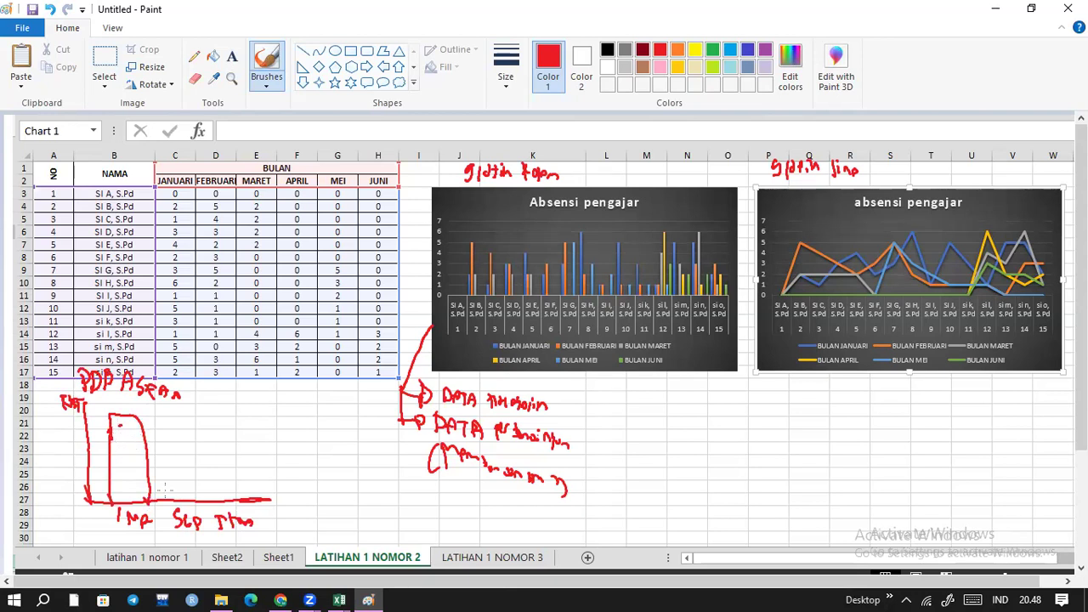
left_click_drag(115, 427, 121, 442)
mouse_move(165, 501)
left_mouse_down()
mouse_move(221, 442)
mouse_move(247, 492)
left_mouse_up()
mouse_move(226, 454)
left_mouse_down()
mouse_move(230, 473)
mouse_move(242, 473)
left_mouse_up()
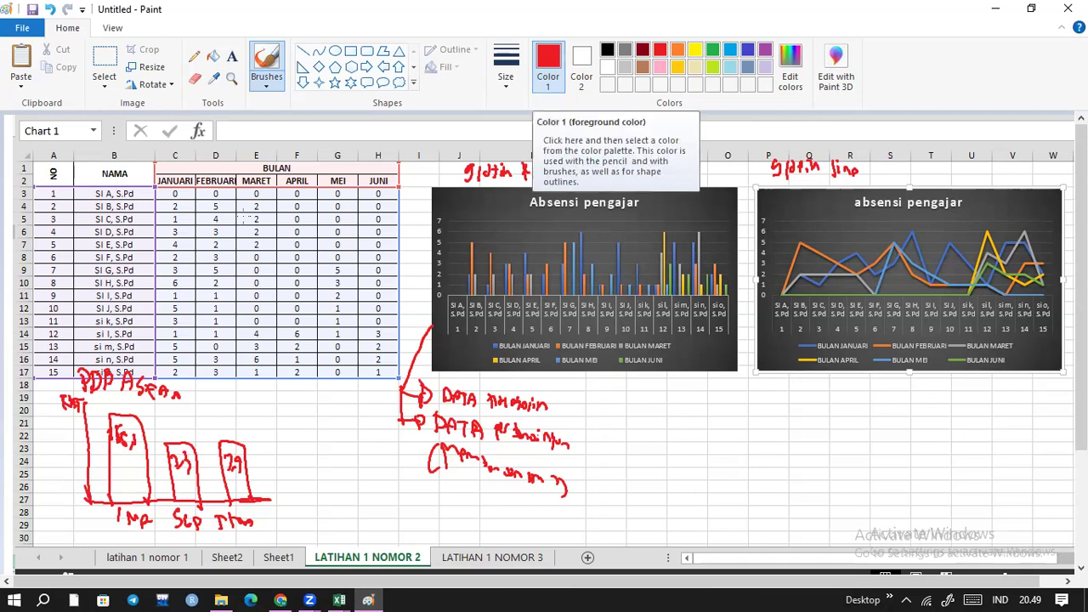
- Brush a green arrow downward from the line chart and handwrite "DATA numerik" in green beside it
left_click(713, 49)
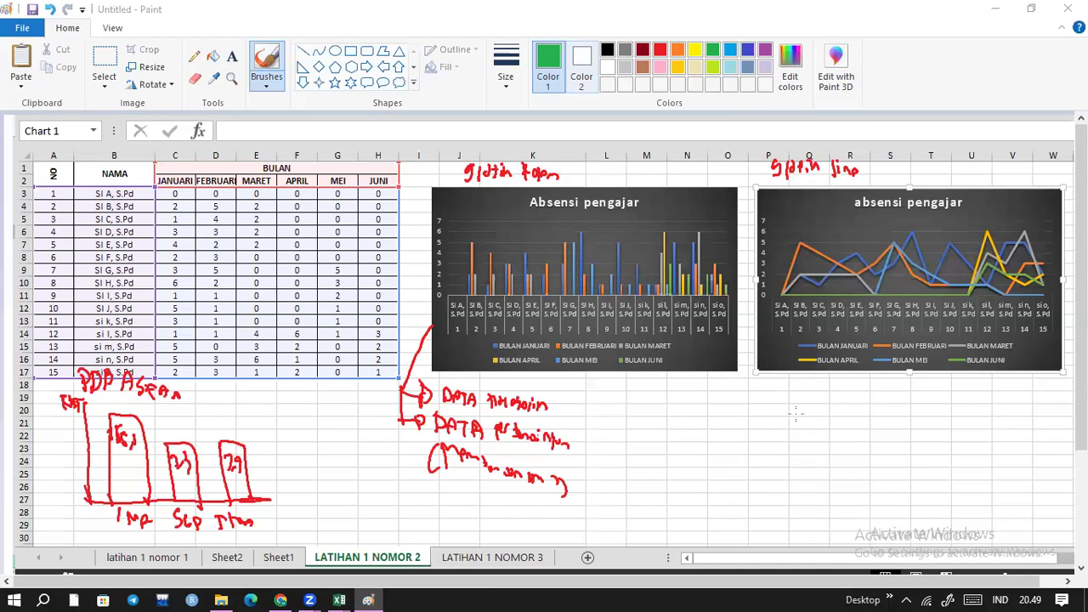
left_click_drag(752, 349, 742, 407)
left_click_drag(737, 396, 738, 416)
left_click_drag(755, 417, 776, 409)
mouse_move(778, 403)
left_mouse_down()
mouse_move(823, 417)
mouse_move(855, 404)
left_mouse_up()
left_click_drag(858, 403, 920, 413)
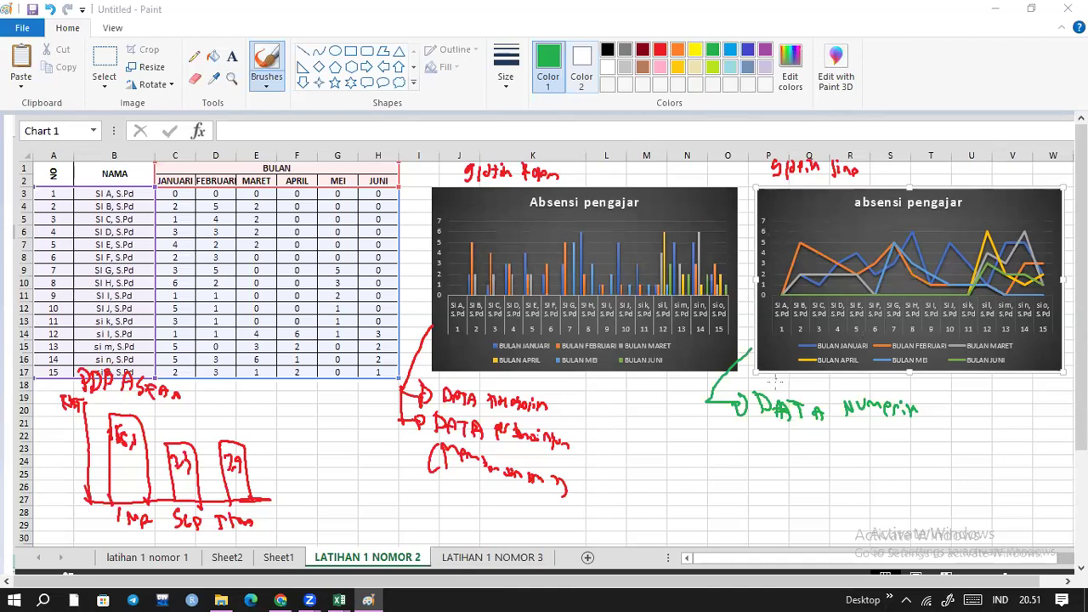
- Handwrite "by time" above the "DATA numerik" note and add a bracketed green list of examples after it
left_click(777, 385)
mouse_move(775, 379)
left_mouse_down()
mouse_move(778, 393)
mouse_move(835, 387)
left_mouse_up()
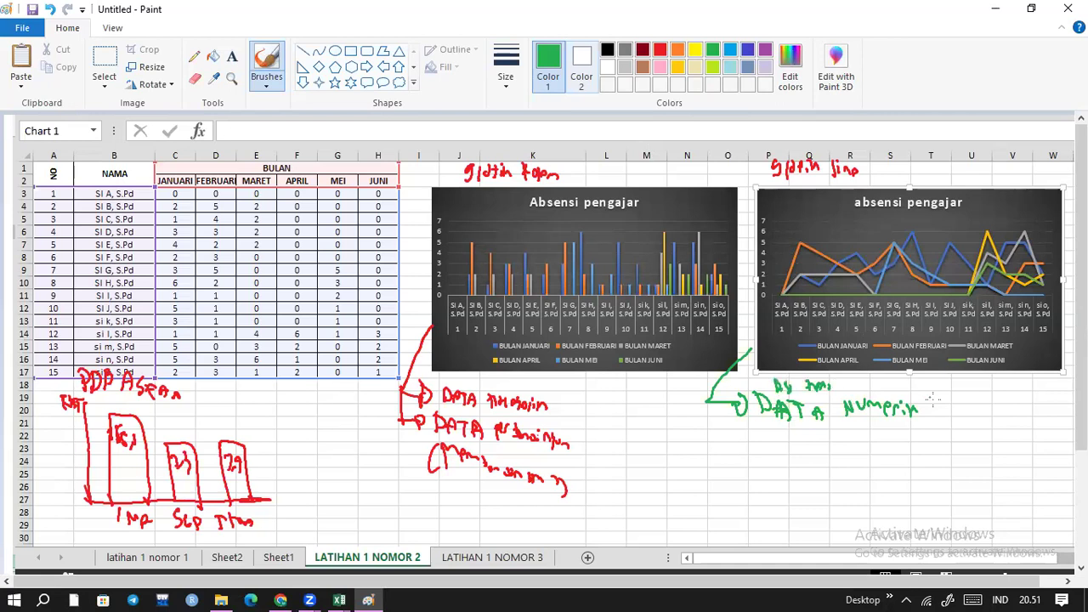
mouse_move(930, 395)
left_mouse_down()
mouse_move(928, 417)
mouse_move(978, 407)
left_mouse_up()
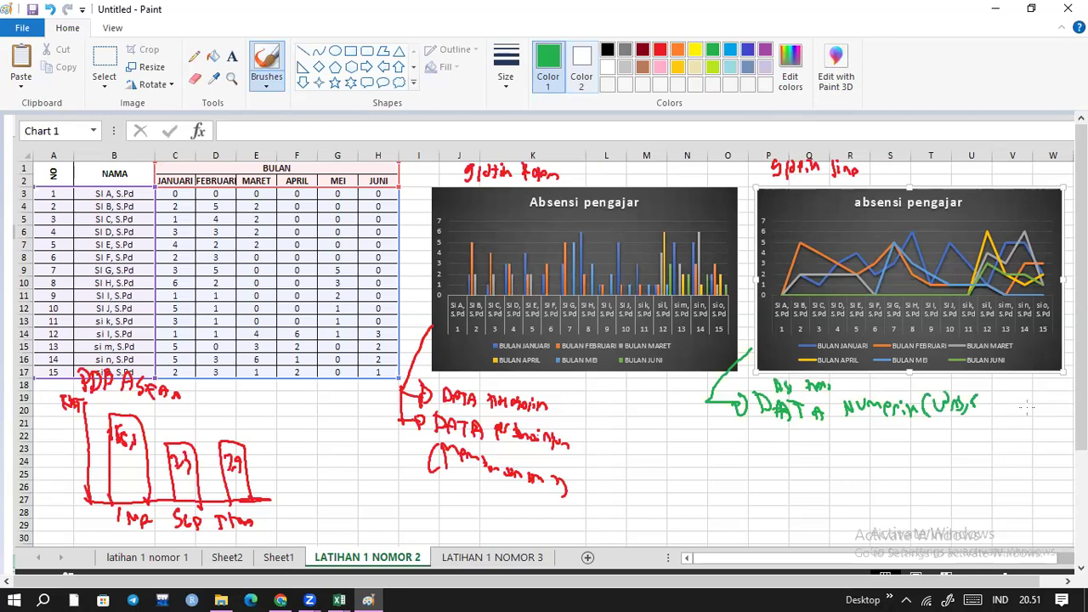
left_click_drag(978, 406, 1073, 413)
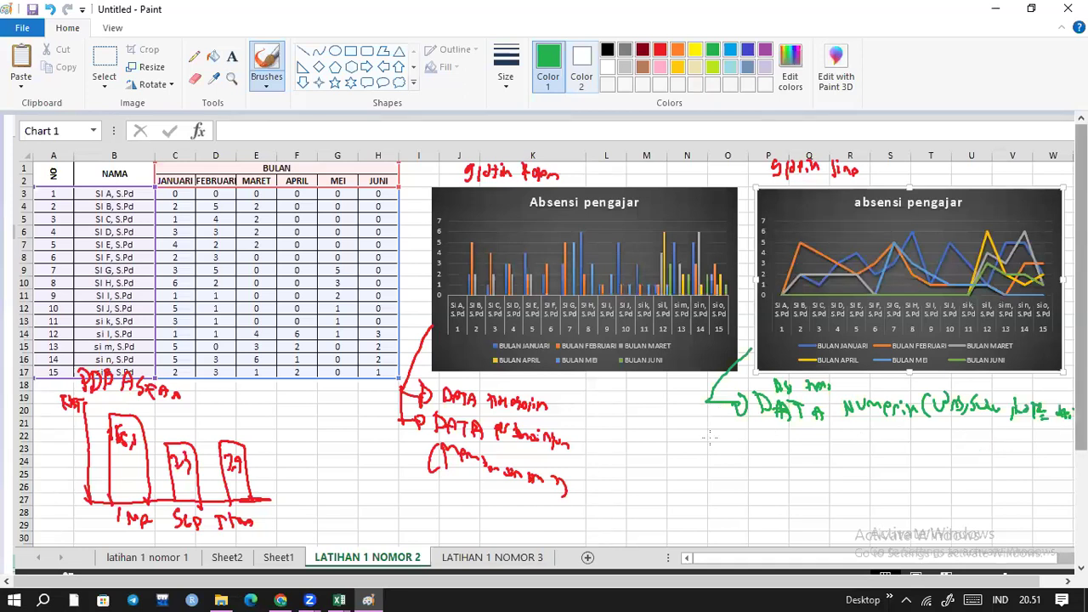
- Branch a second green arrow to "garis waktu (time series)" under the line chart, viewing the IHSG chart in Chrome as the example
mouse_move(709, 405)
left_mouse_down()
mouse_move(731, 436)
mouse_move(847, 442)
left_mouse_up()
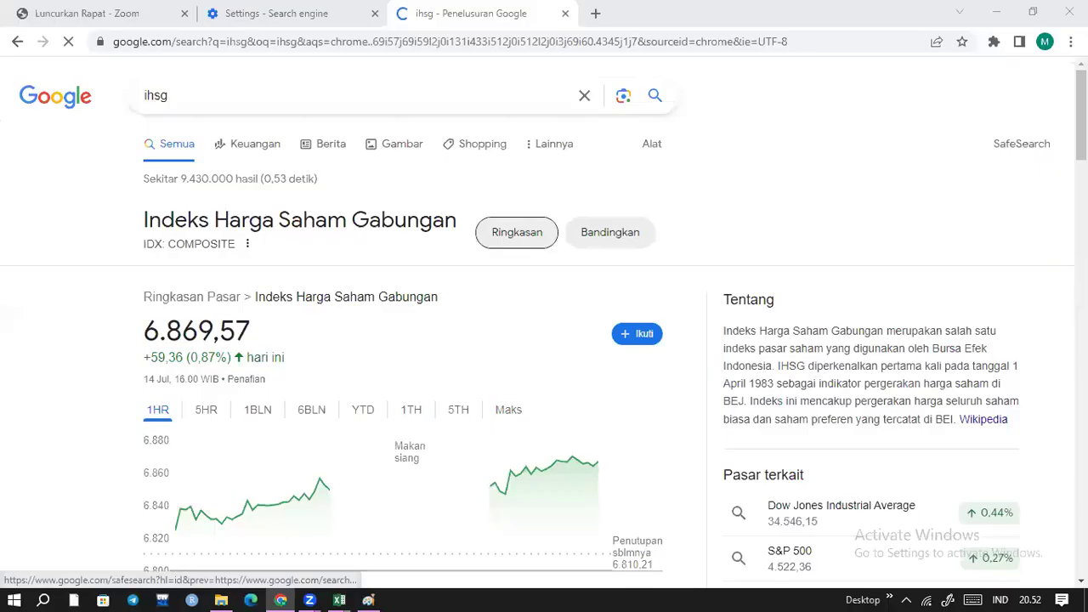
scroll(545, 340, "down", 3)
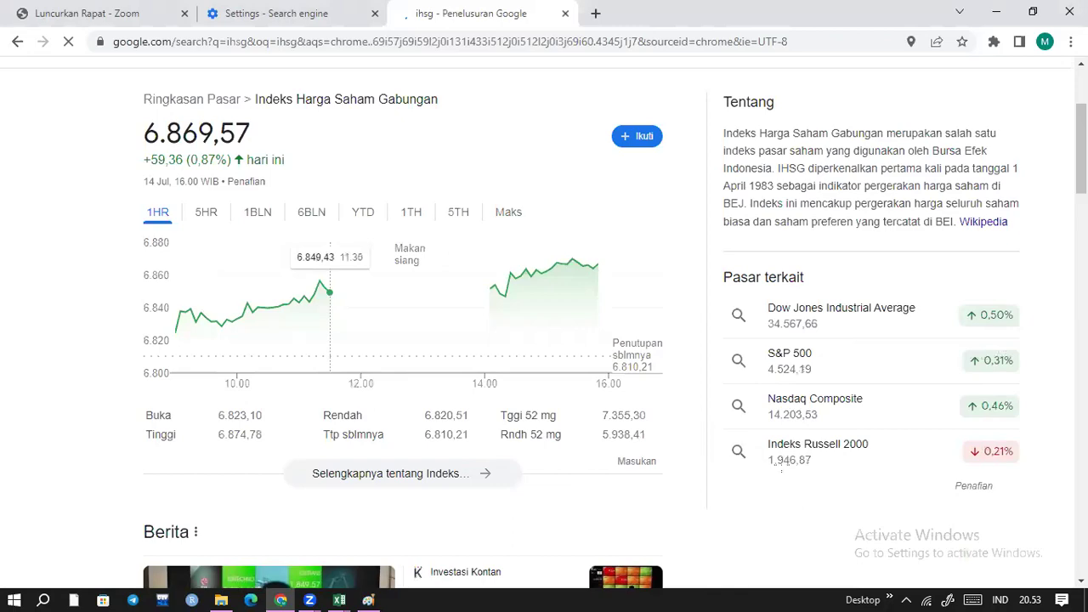
key("alt+Tab")
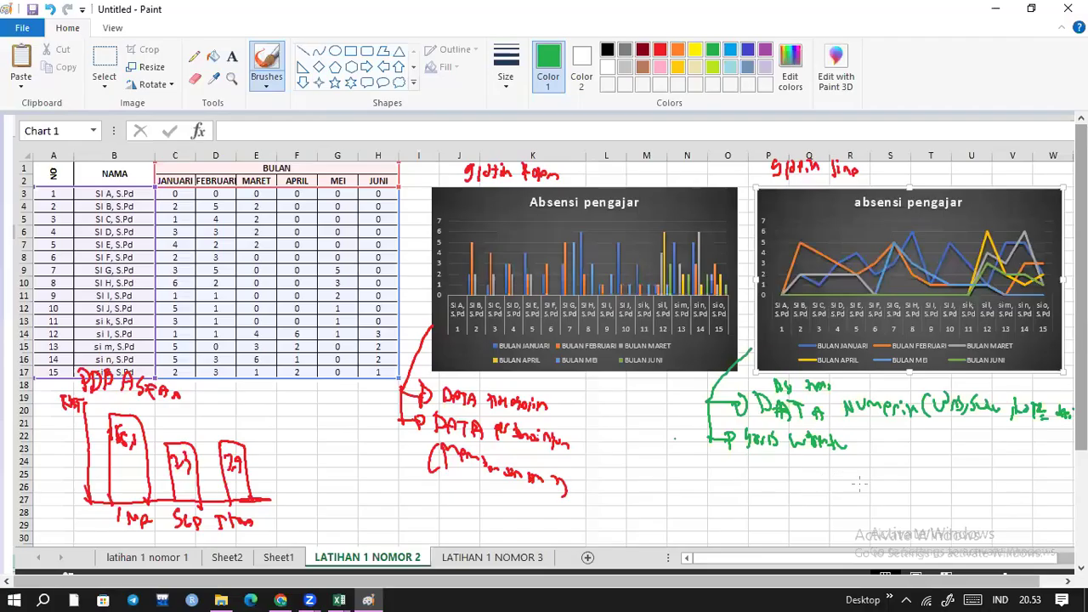
left_click_drag(753, 455, 861, 483)
left_click_drag(884, 462, 888, 489)
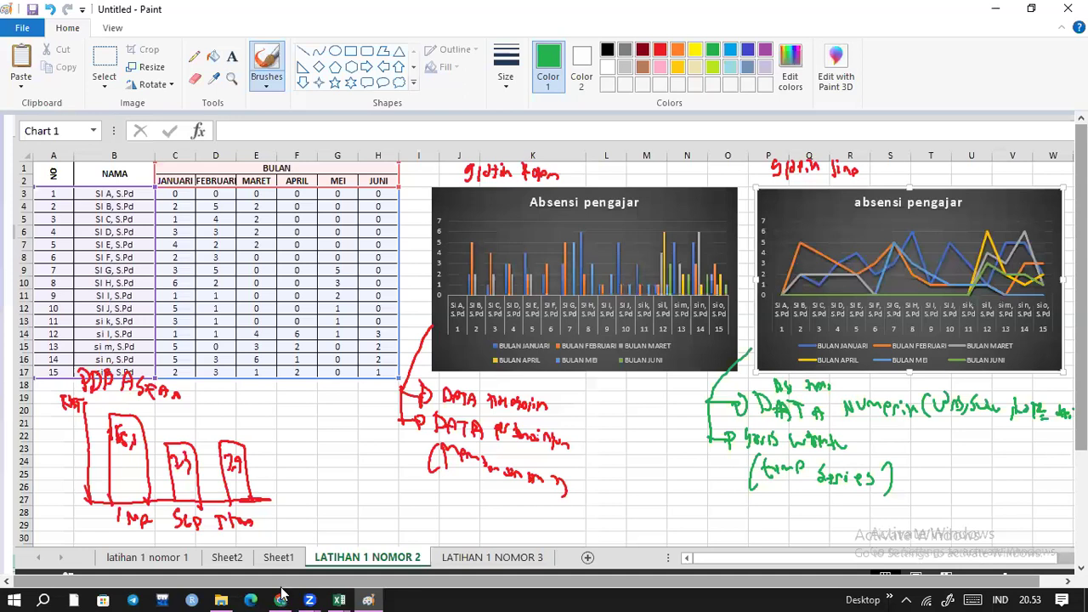
- Underline and box the first red "DATA" note under the column chart in green, after revisiting Chrome
left_click(282, 598)
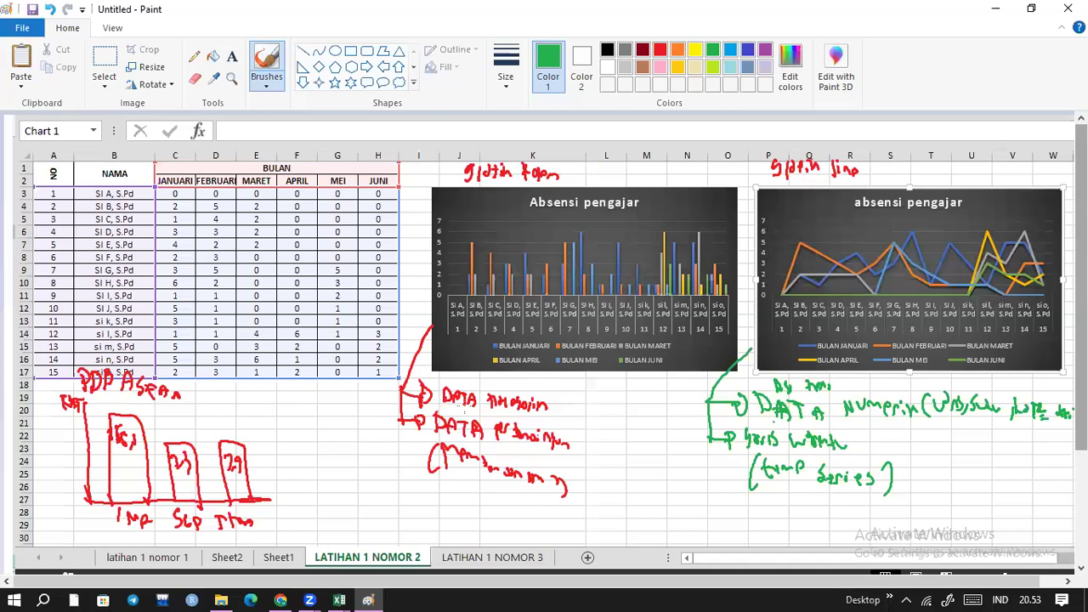
left_click_drag(444, 410, 517, 405)
left_click_drag(429, 375, 427, 400)
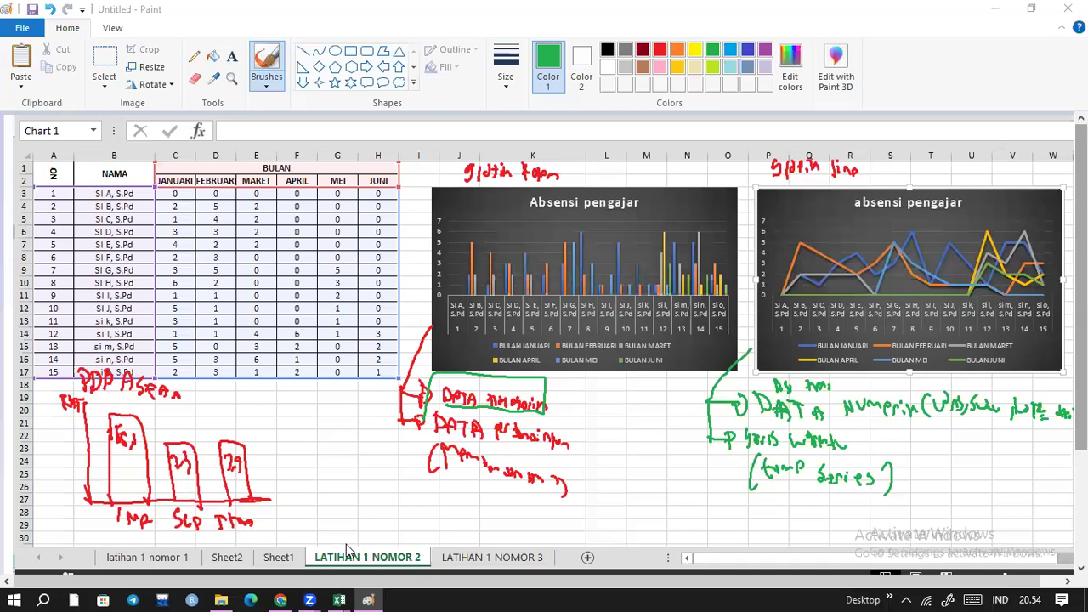
- Switch to the file latihan 2 workbook in Excel and examine the lookup tables and instructions on the Soal 1 and Soal 2 sheets
key("alt+Tab")
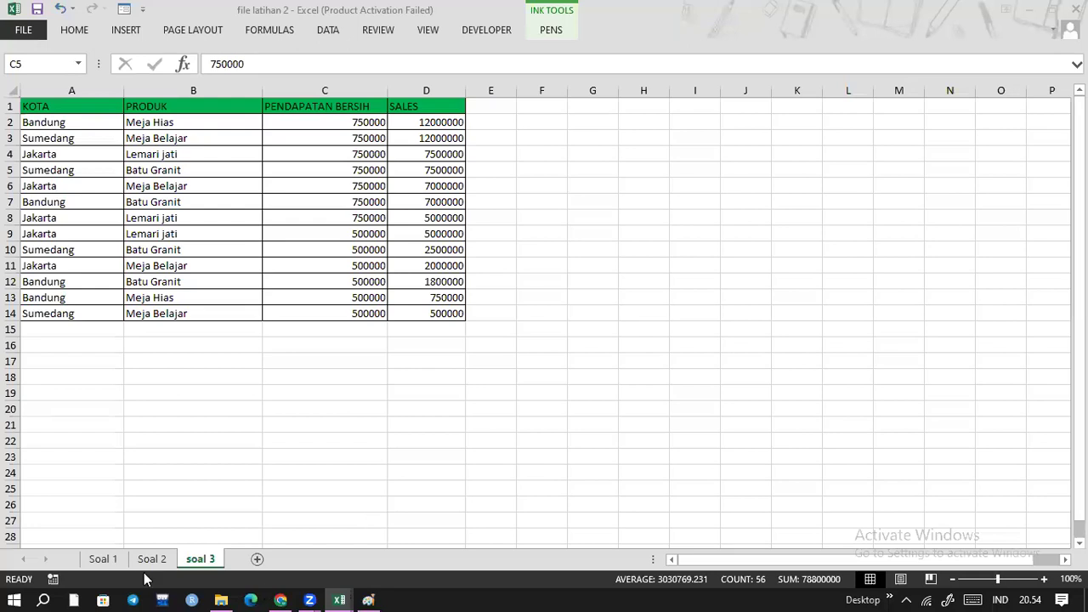
left_click(119, 561)
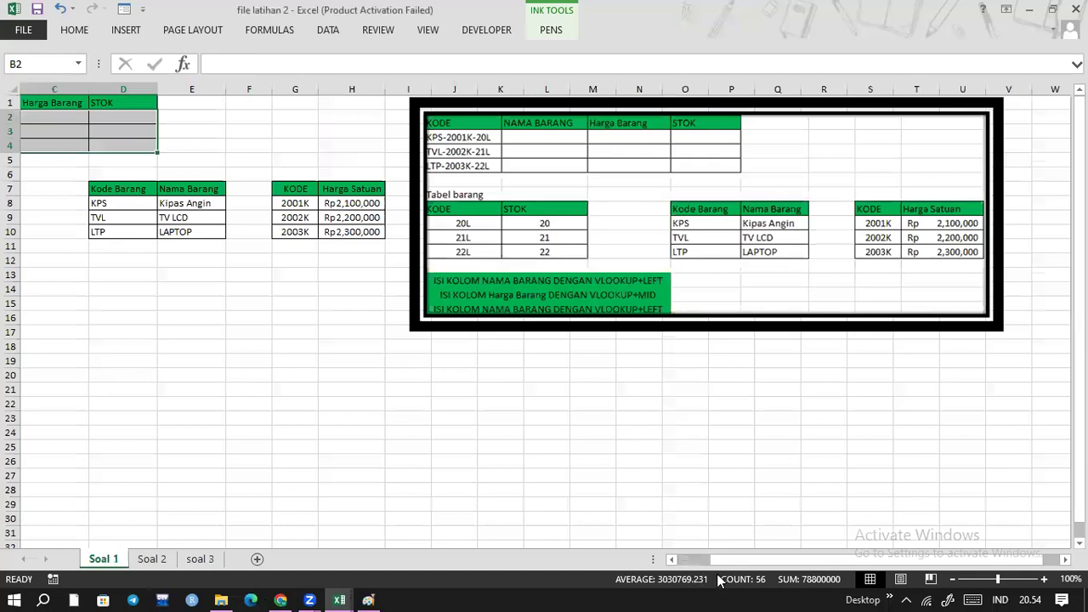
scroll(722, 579, "left", 2)
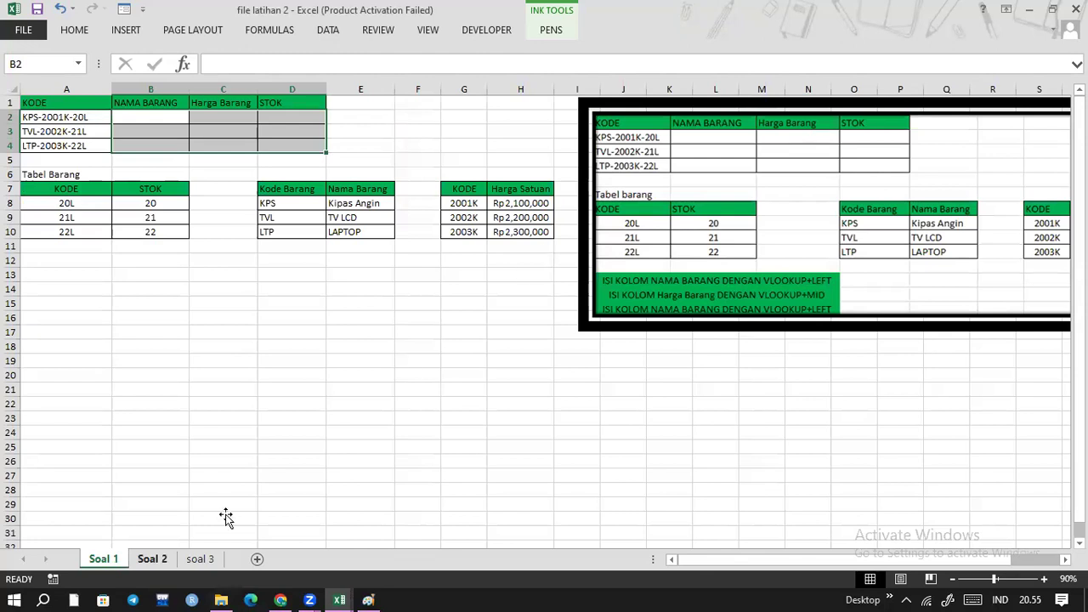
key("ctrl+Page_Down")
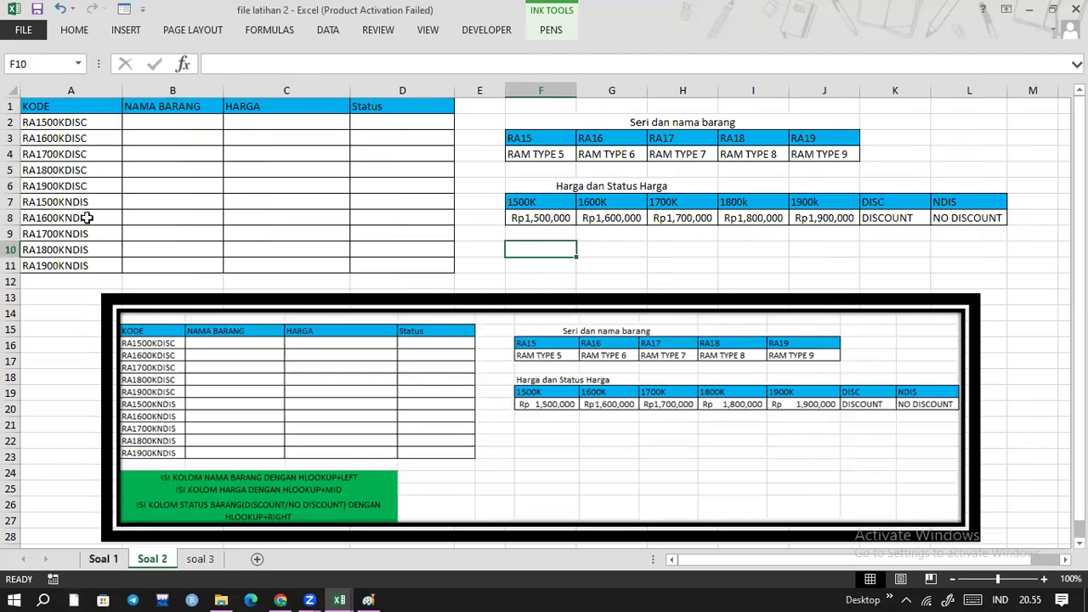
key("ctrl+Page_Up")
key("Down")
key("Down")
key("Down")
key("Down")
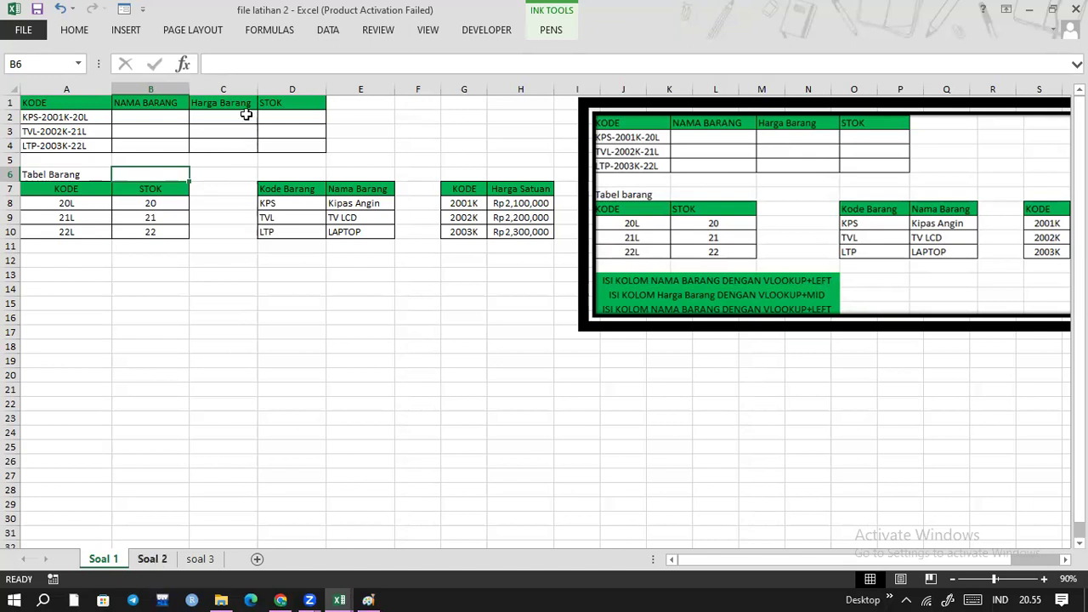
key("ctrl+Page_Down")
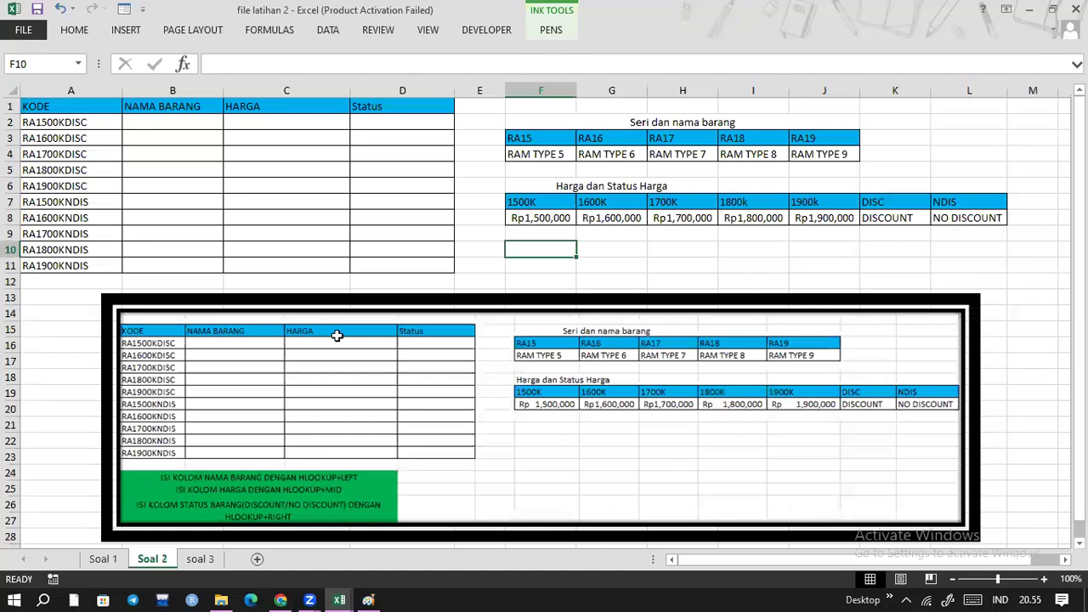
- Return to the Soal 1 sheet and paste its screenshot onto the Paint canvas over the old image
key("ctrl+Page_Up")
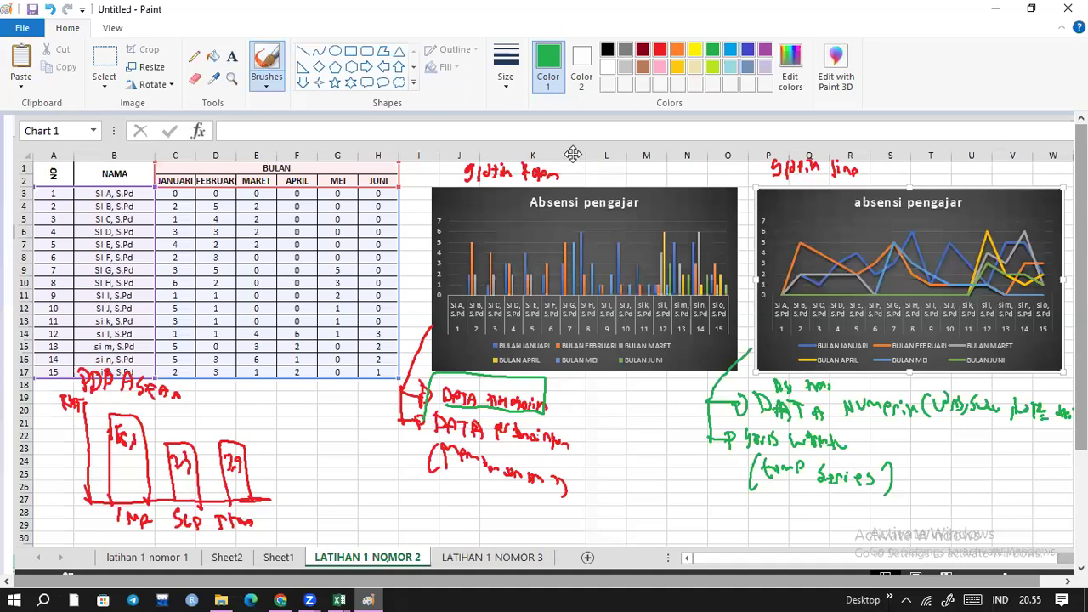
key("ctrl+v")
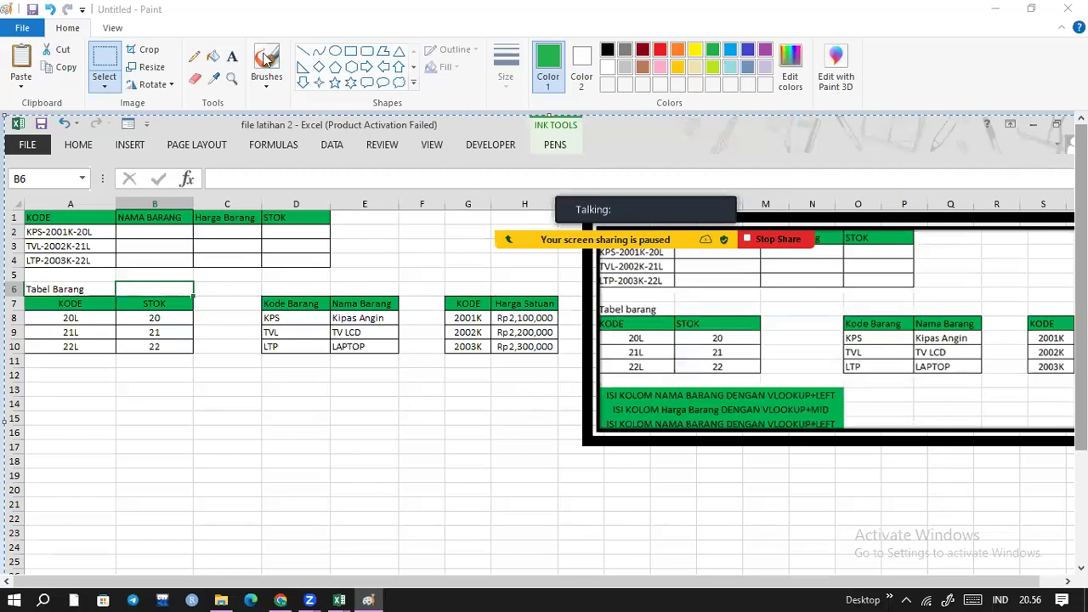
left_click(256, 80)
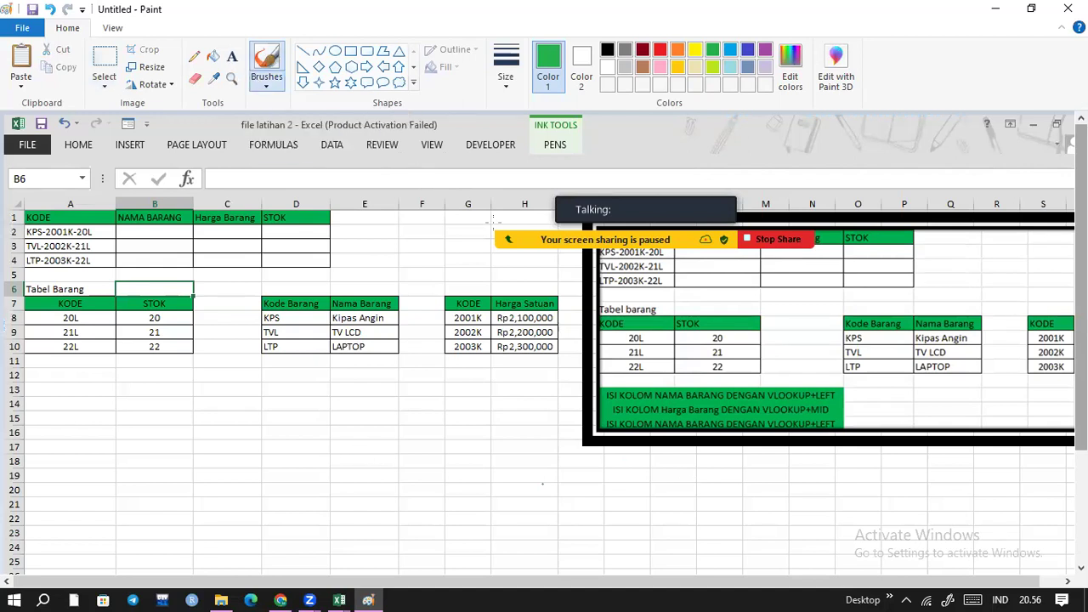
- Brush a red vertical line and a green horizontal line crossing it above the price table to illustrate lookup directions
left_click(660, 50)
left_click_drag(464, 169, 468, 223)
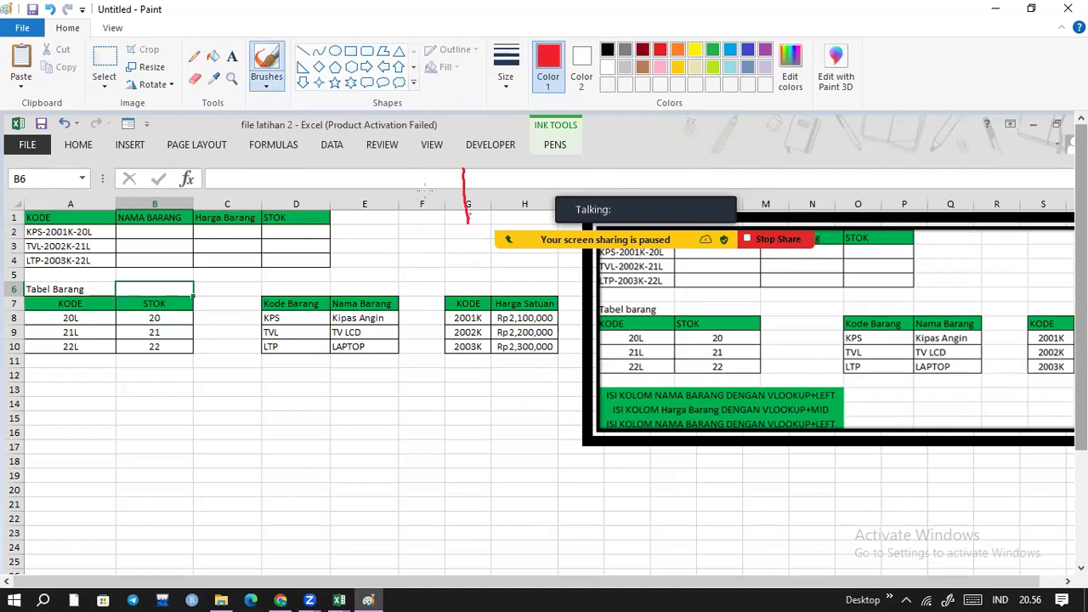
left_click(712, 50)
left_click_drag(425, 197, 508, 199)
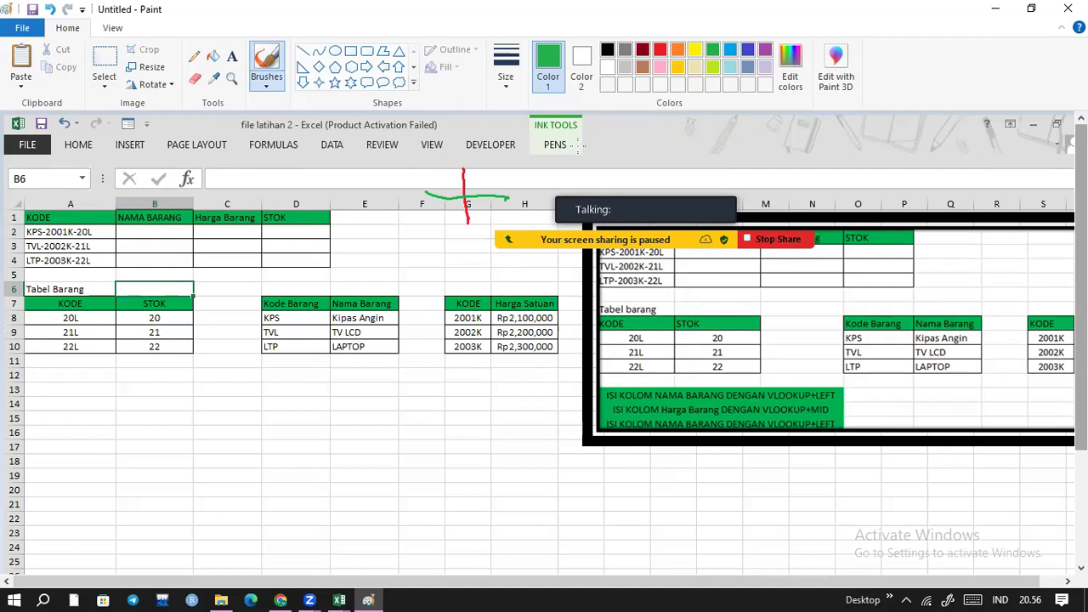
key("alt")
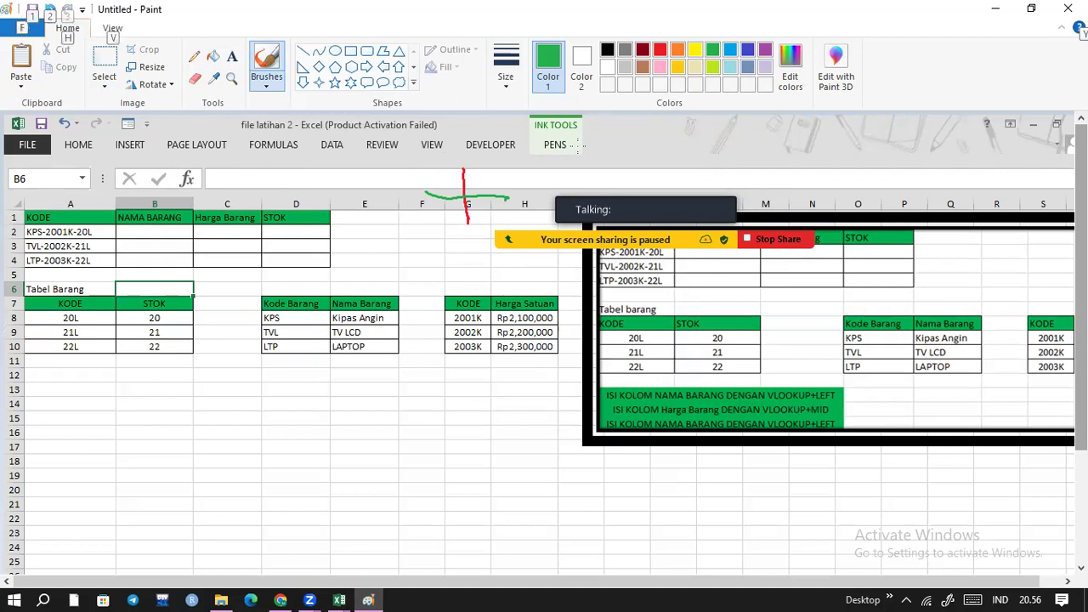
key("alt")
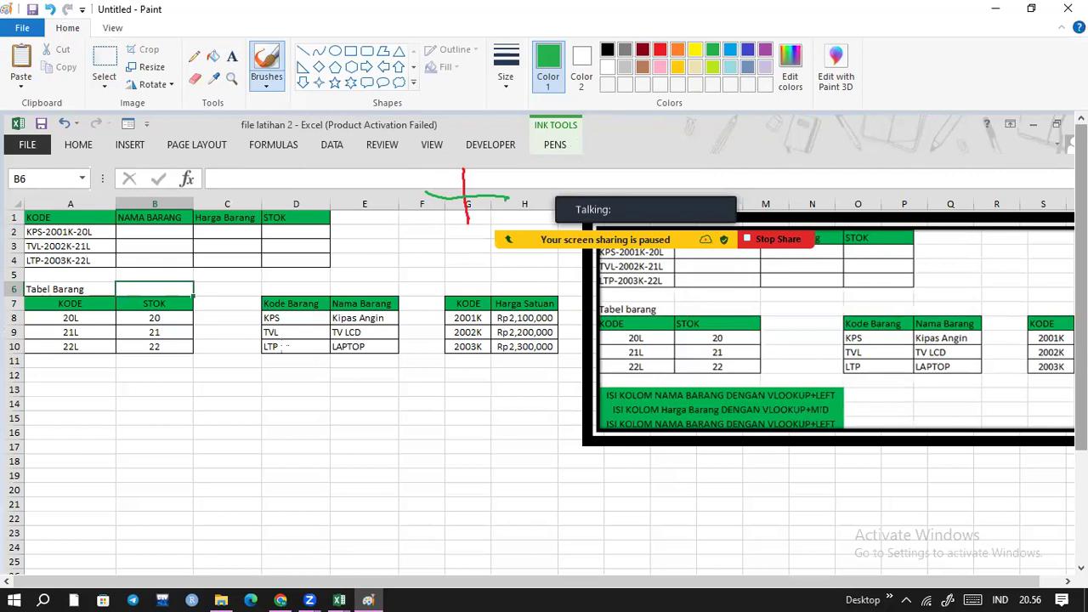
key("alt")
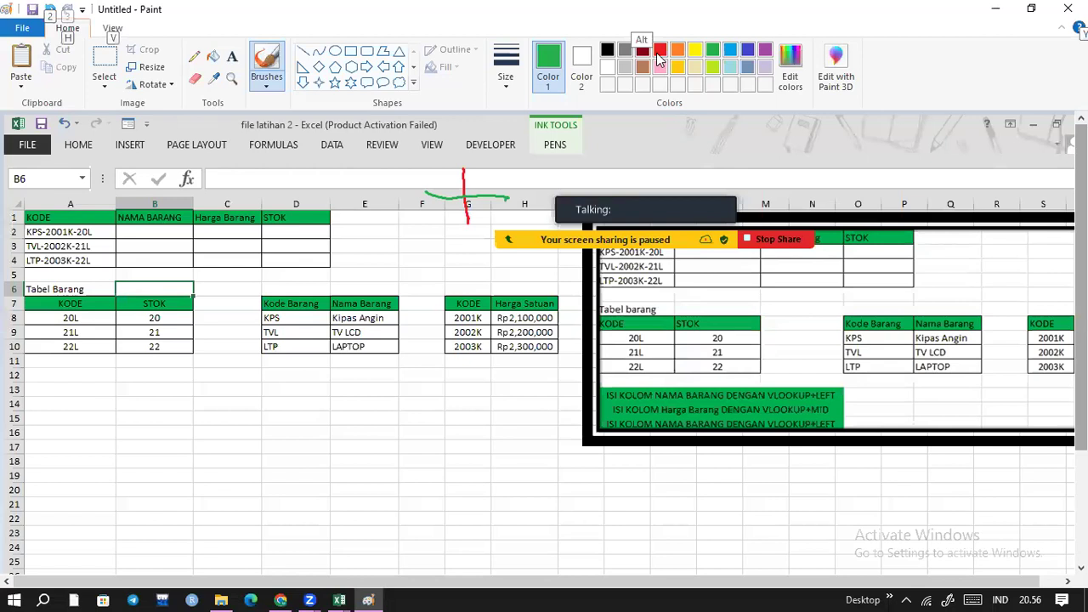
key("alt")
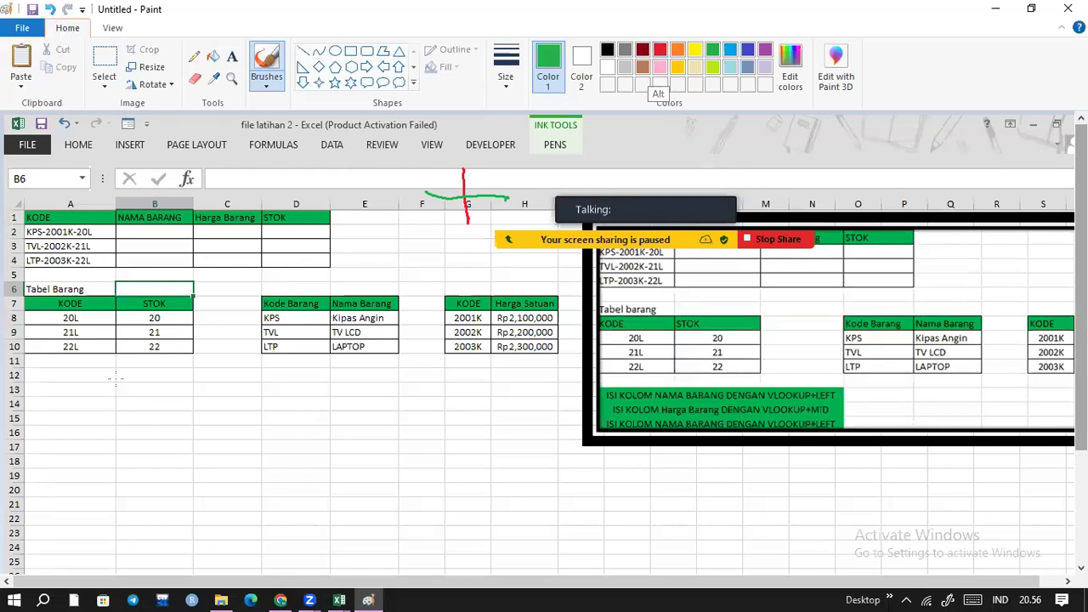
- Brush red vertical lines down both columns of each of the three lookup tables in the Soal 1 screenshot
left_click(660, 50)
left_click_drag(74, 284, 80, 392)
left_click_drag(147, 290, 140, 398)
left_click_drag(299, 284, 305, 395)
left_click_drag(372, 267, 375, 402)
left_click_drag(473, 272, 487, 398)
left_click_drag(530, 272, 537, 393)
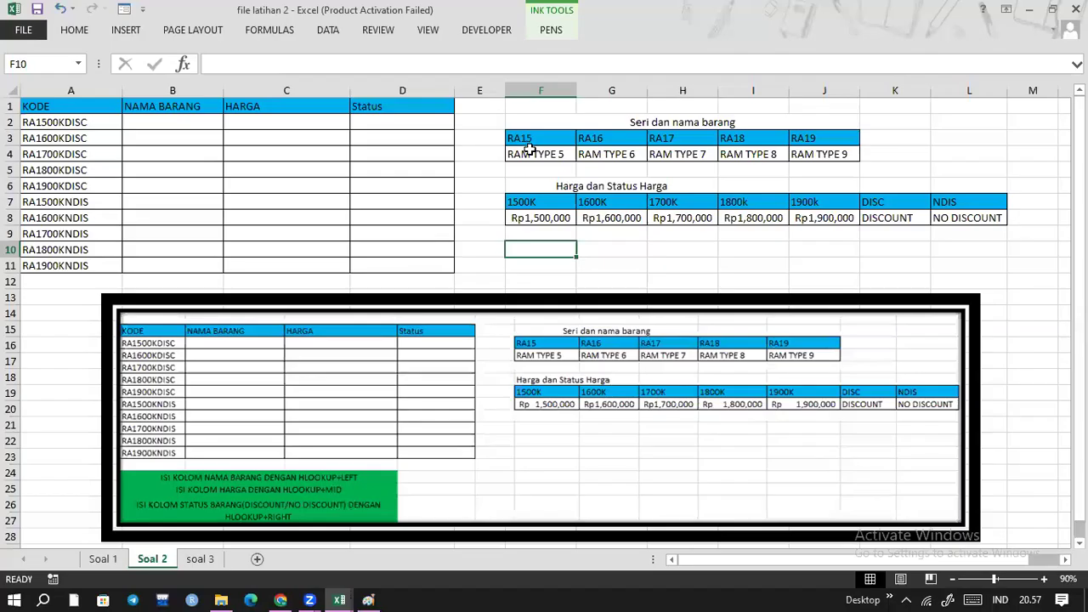
- Look at the horizontal lookup tables on the Soal 2 sheet in Excel
scroll(529, 149, "up", 1)
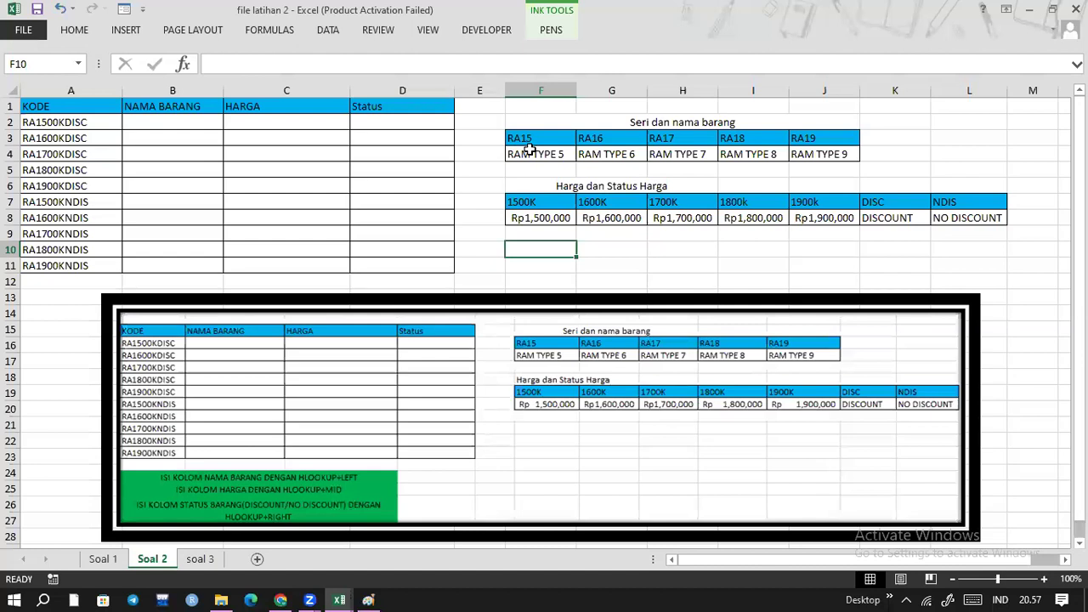